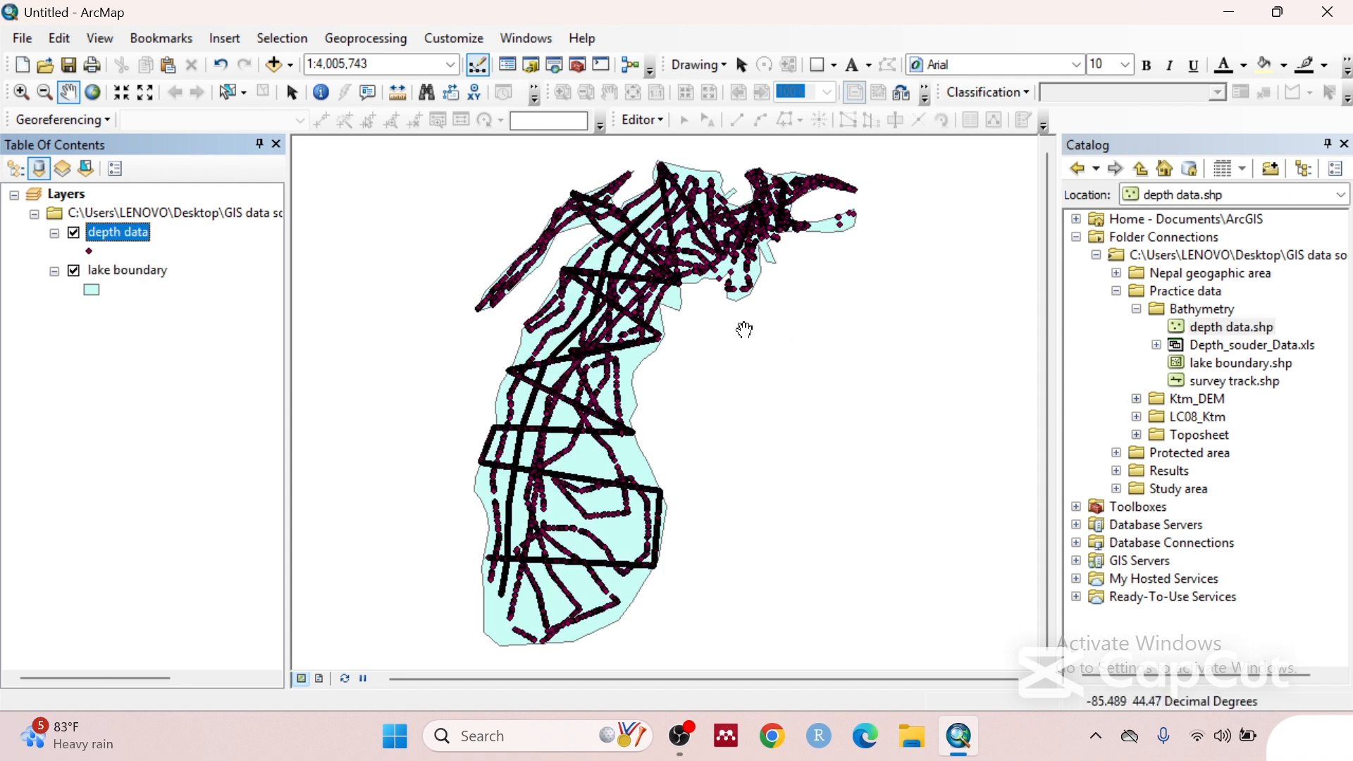
- Collapse the Bathymetry, Practice data and connected GIS data folders, and close the Catalog window
{"action": "left_click", "coordinate": [1137, 309]}
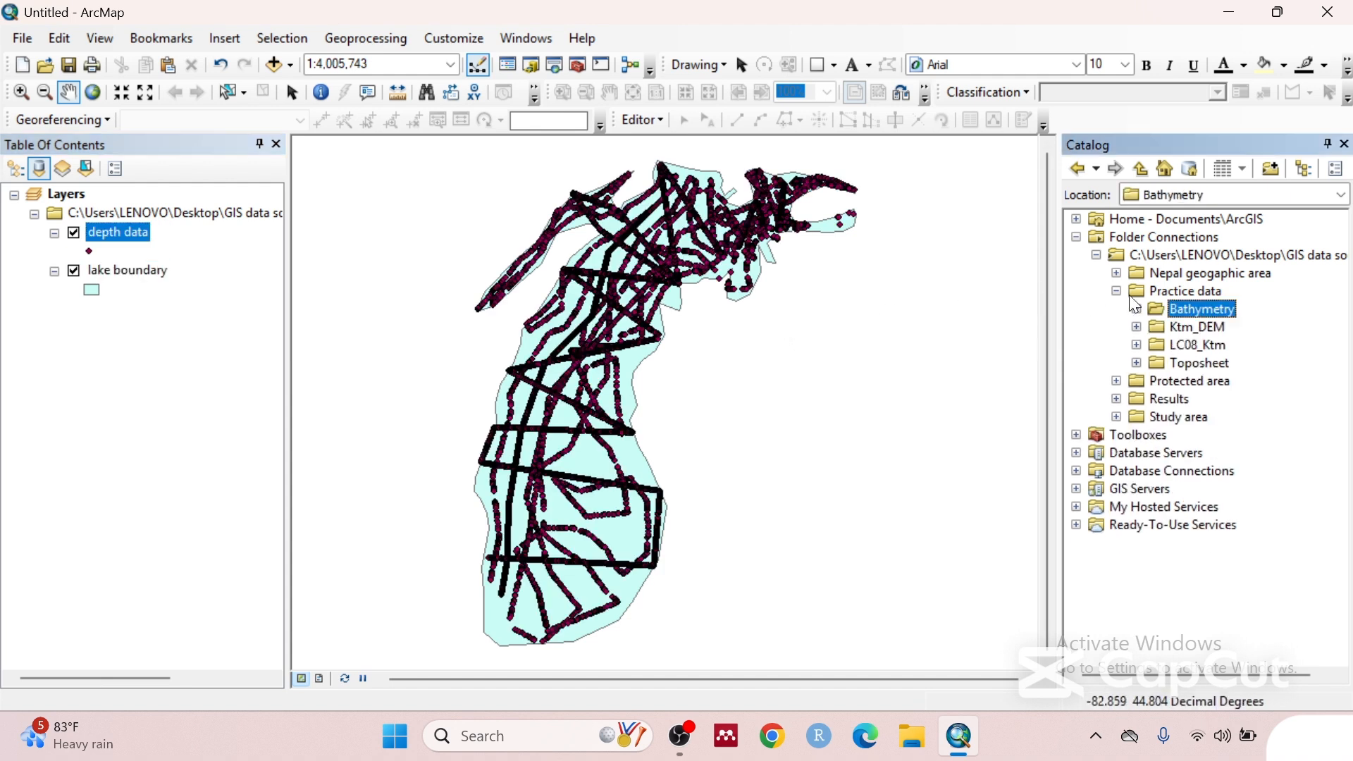
{"action": "left_click", "coordinate": [1117, 291]}
{"action": "left_click", "coordinate": [1097, 255]}
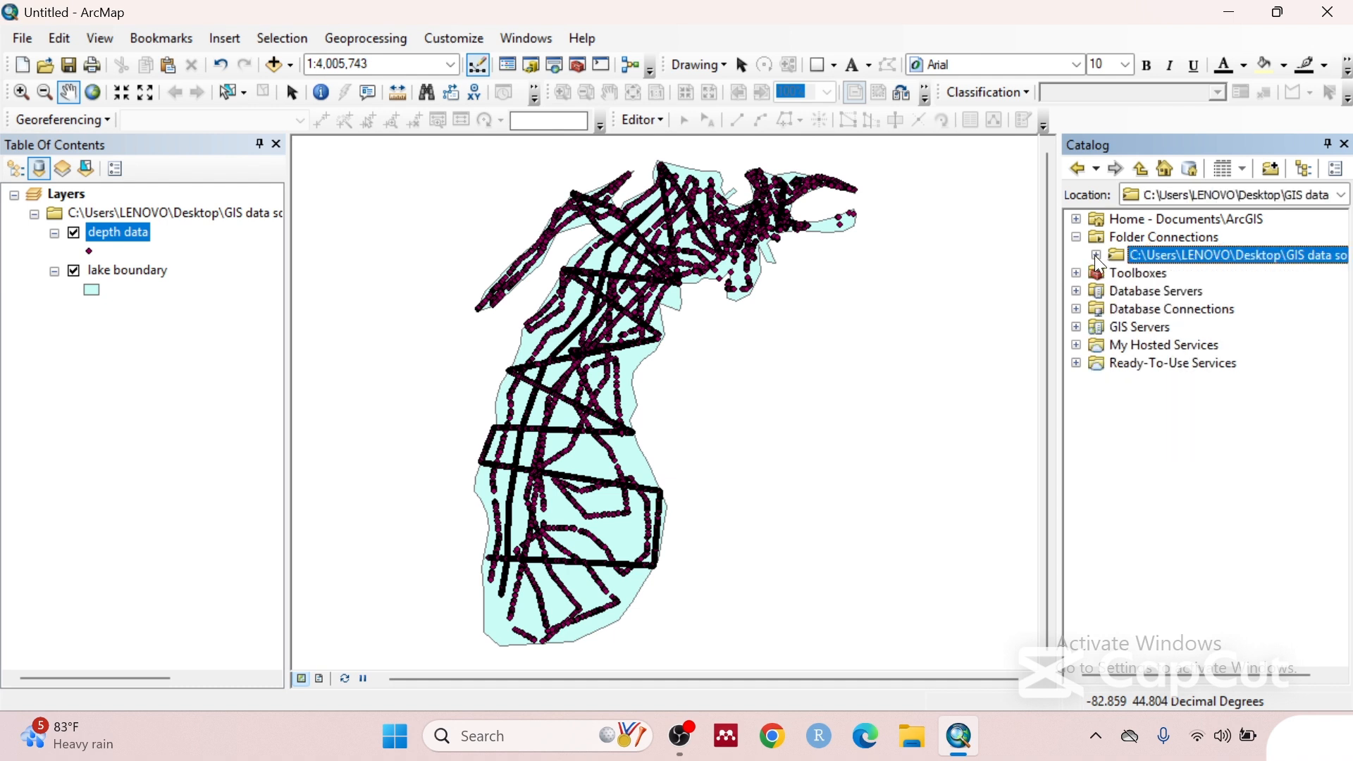
{"action": "left_click", "coordinate": [1345, 144]}
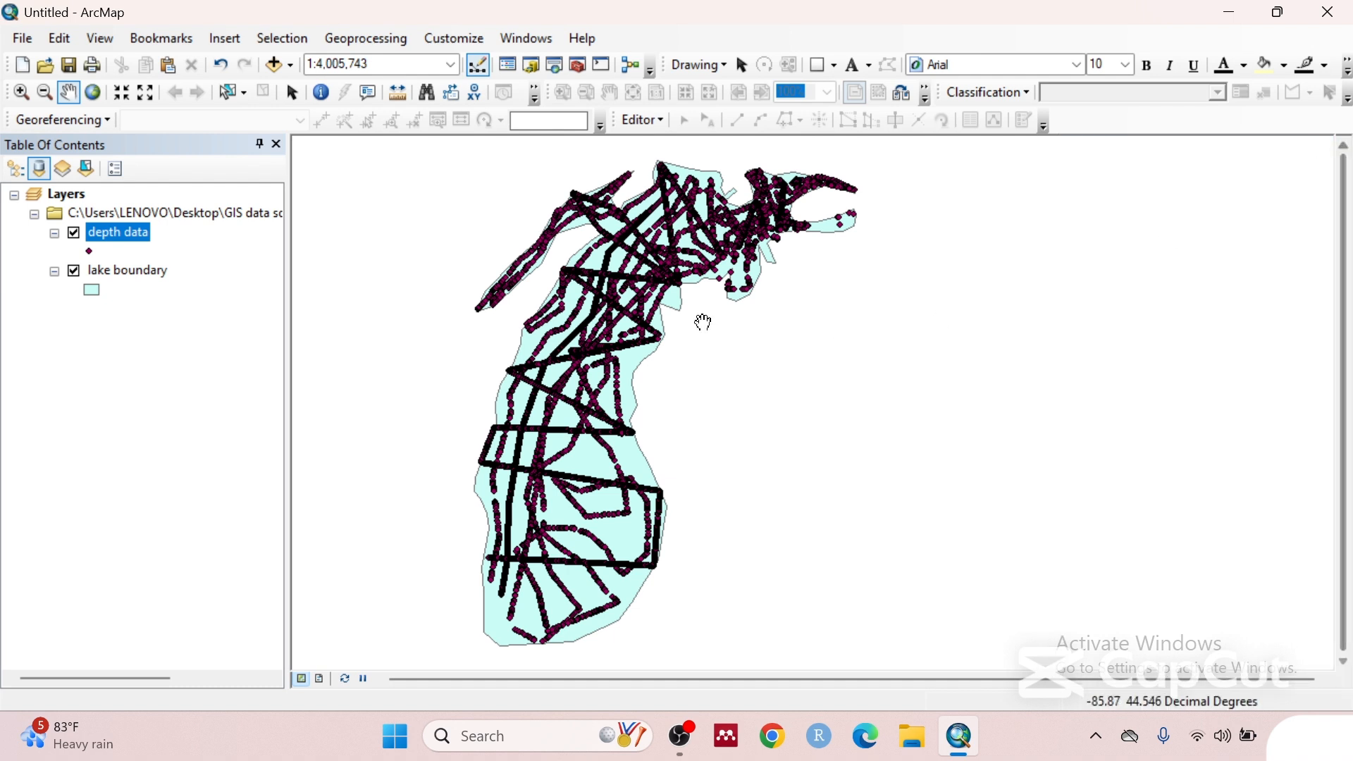
- Open the Subset Features tool from the Geostatistical Analyst utilities and set depth data as its input features
{"action": "left_click", "coordinate": [578, 64]}
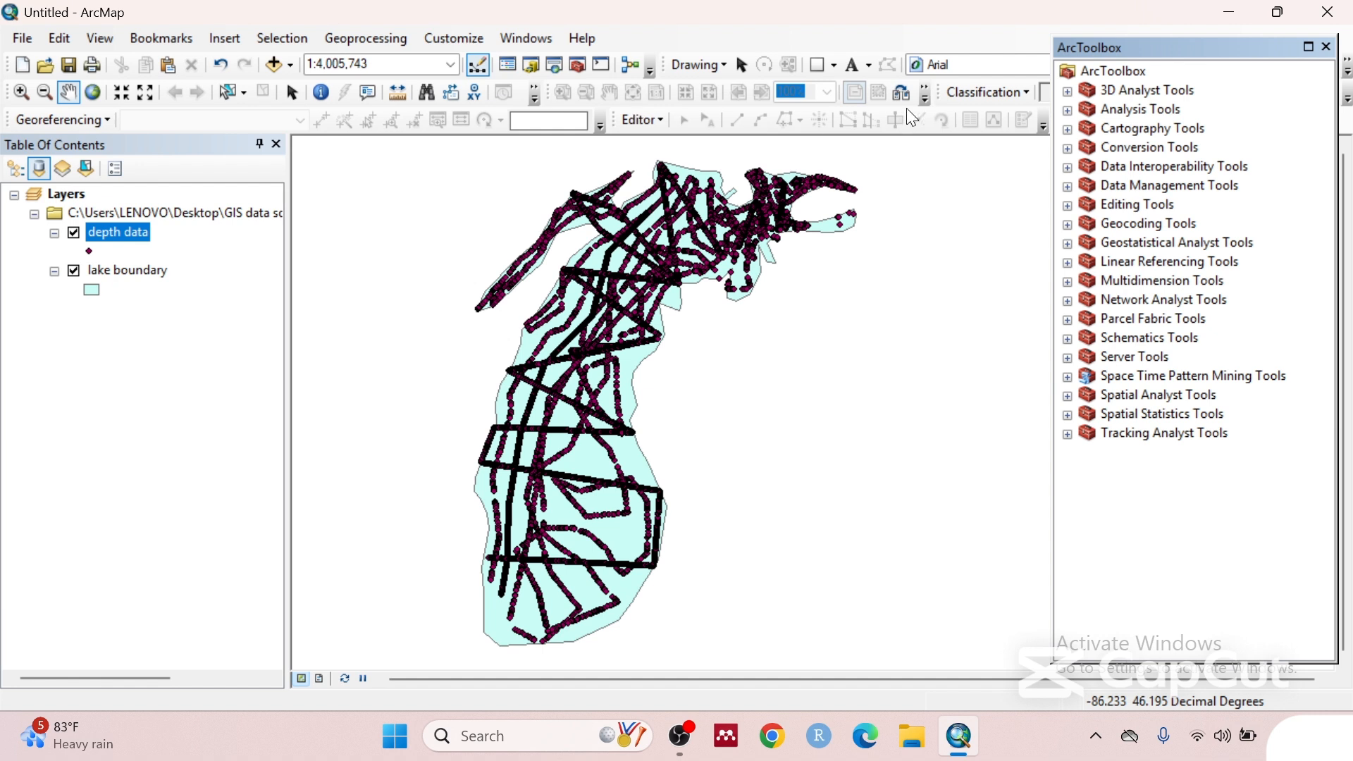
{"action": "left_click", "coordinate": [1068, 244]}
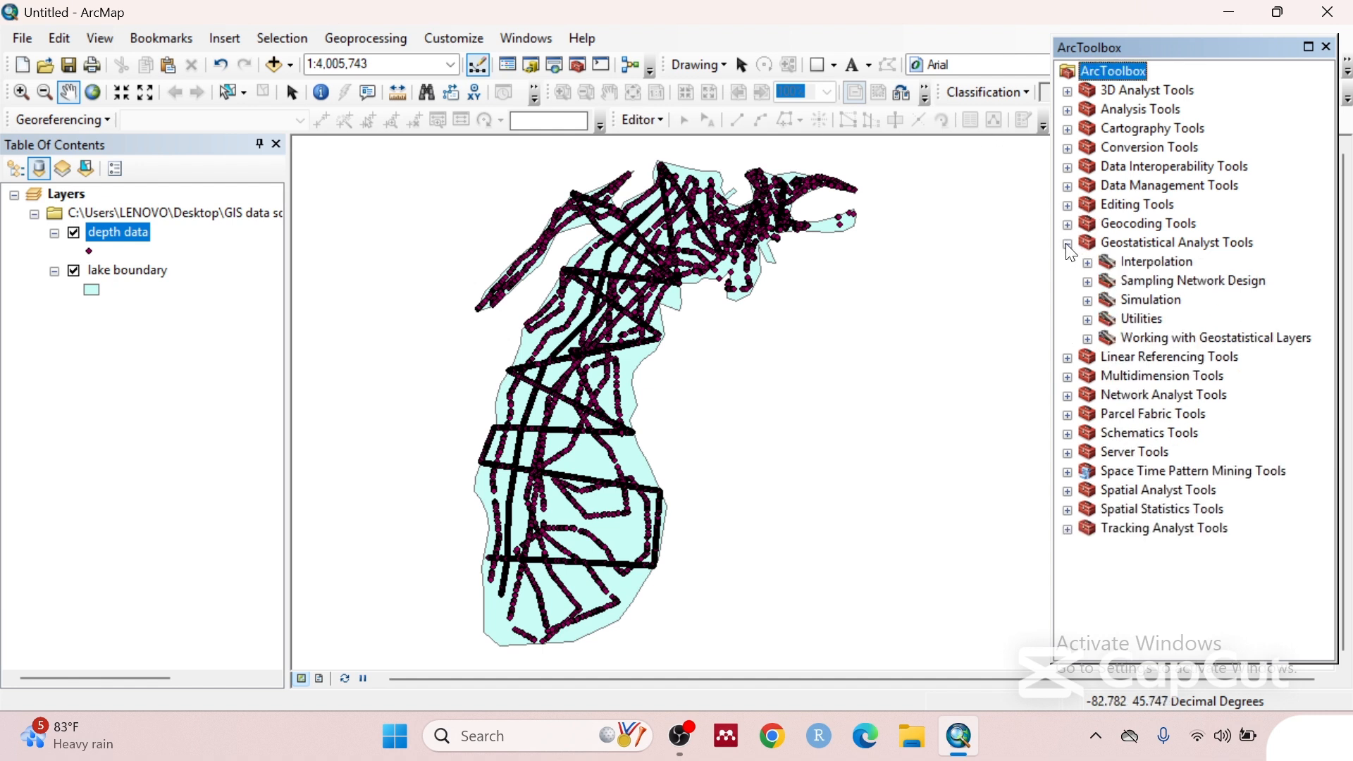
{"action": "left_click", "coordinate": [1088, 319]}
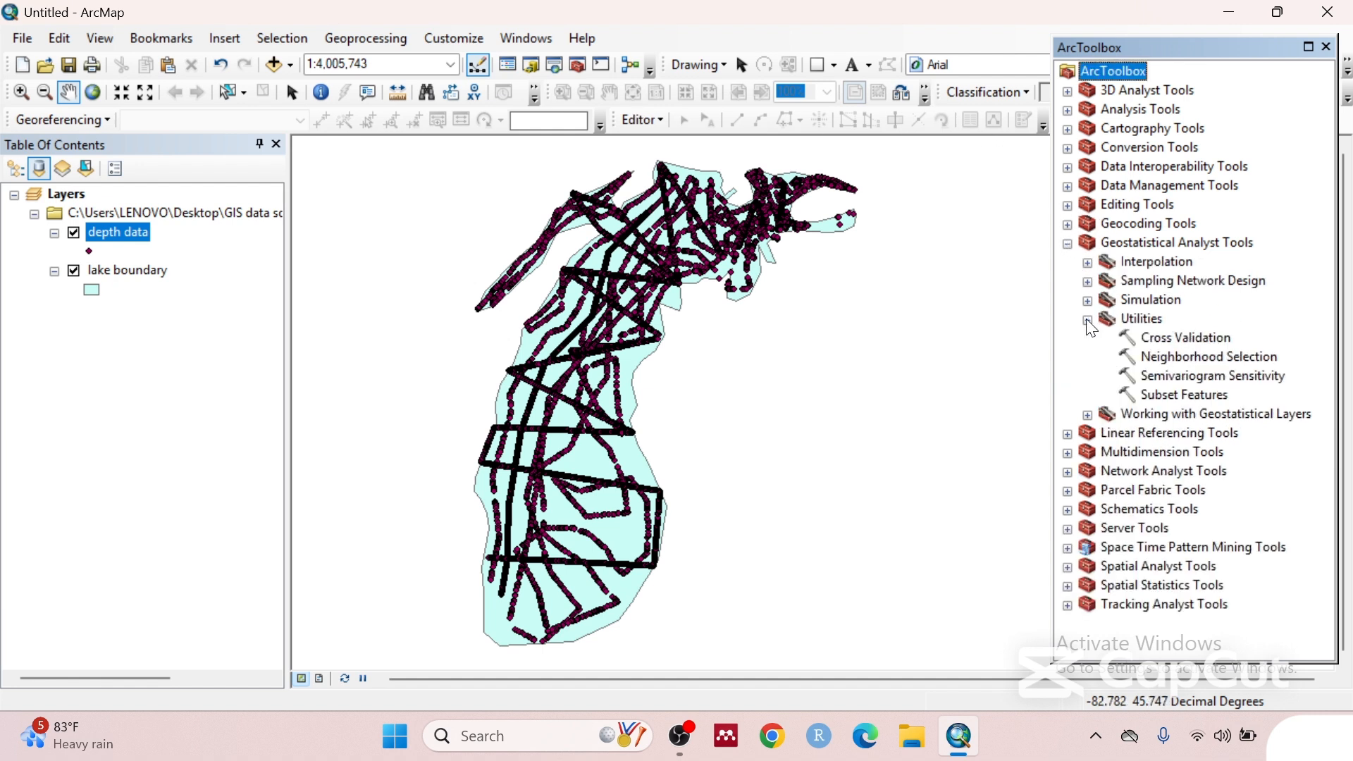
{"action": "double_click", "coordinate": [1163, 396]}
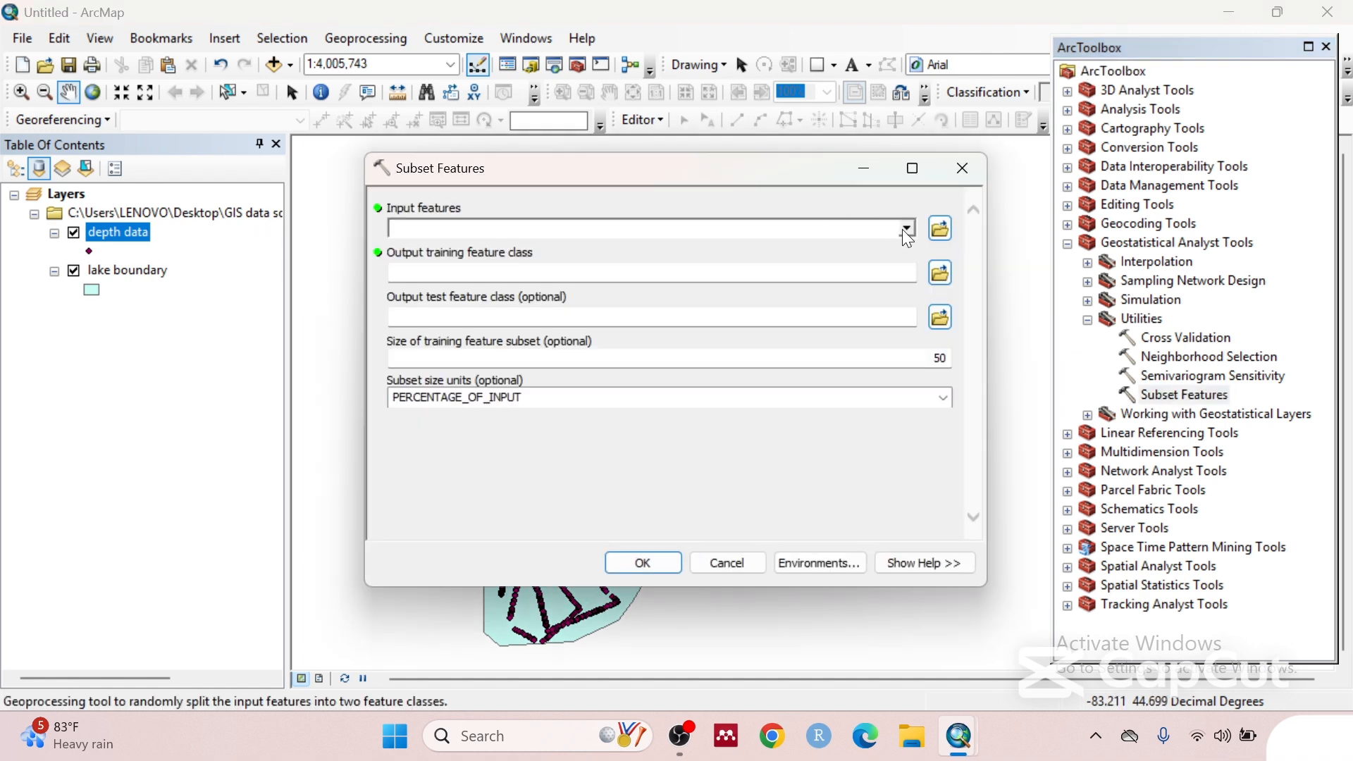
{"action": "left_click", "coordinate": [907, 230]}
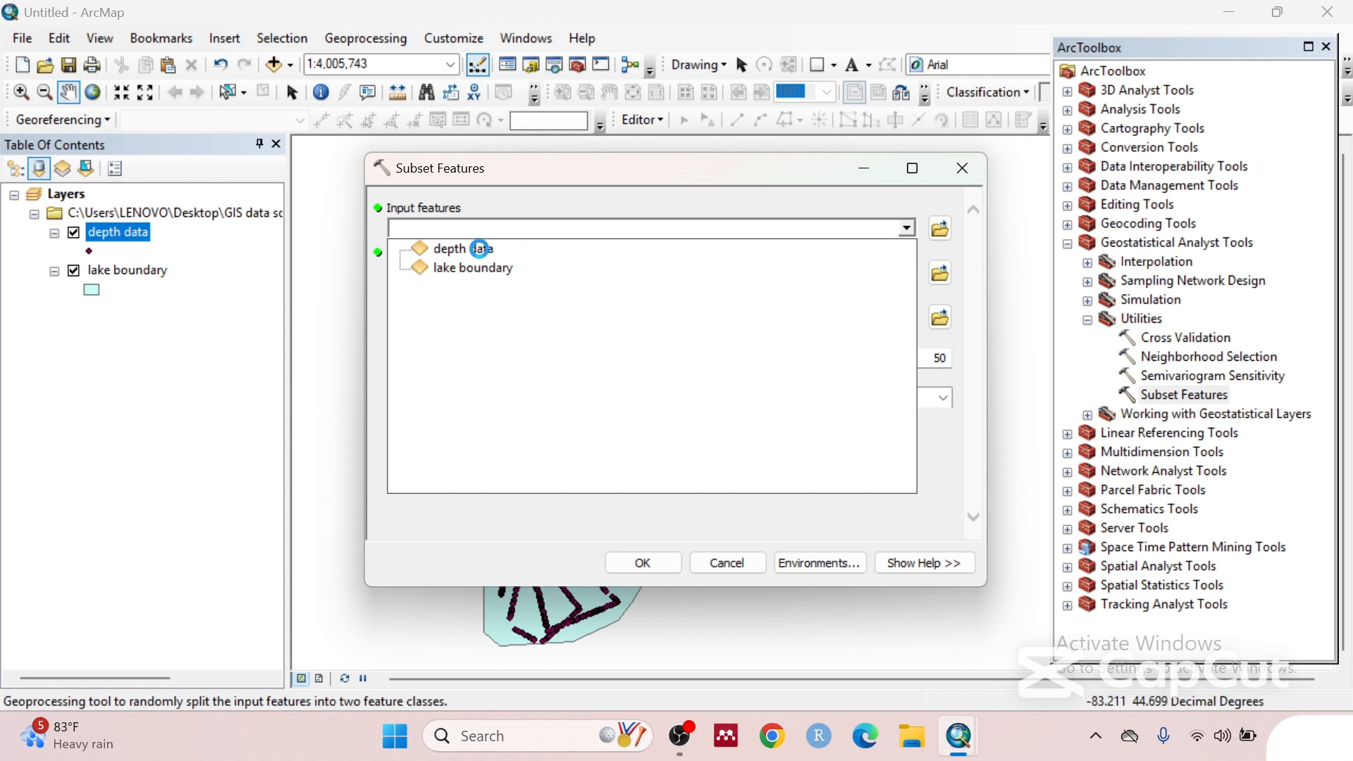
{"action": "left_click", "coordinate": [480, 248]}
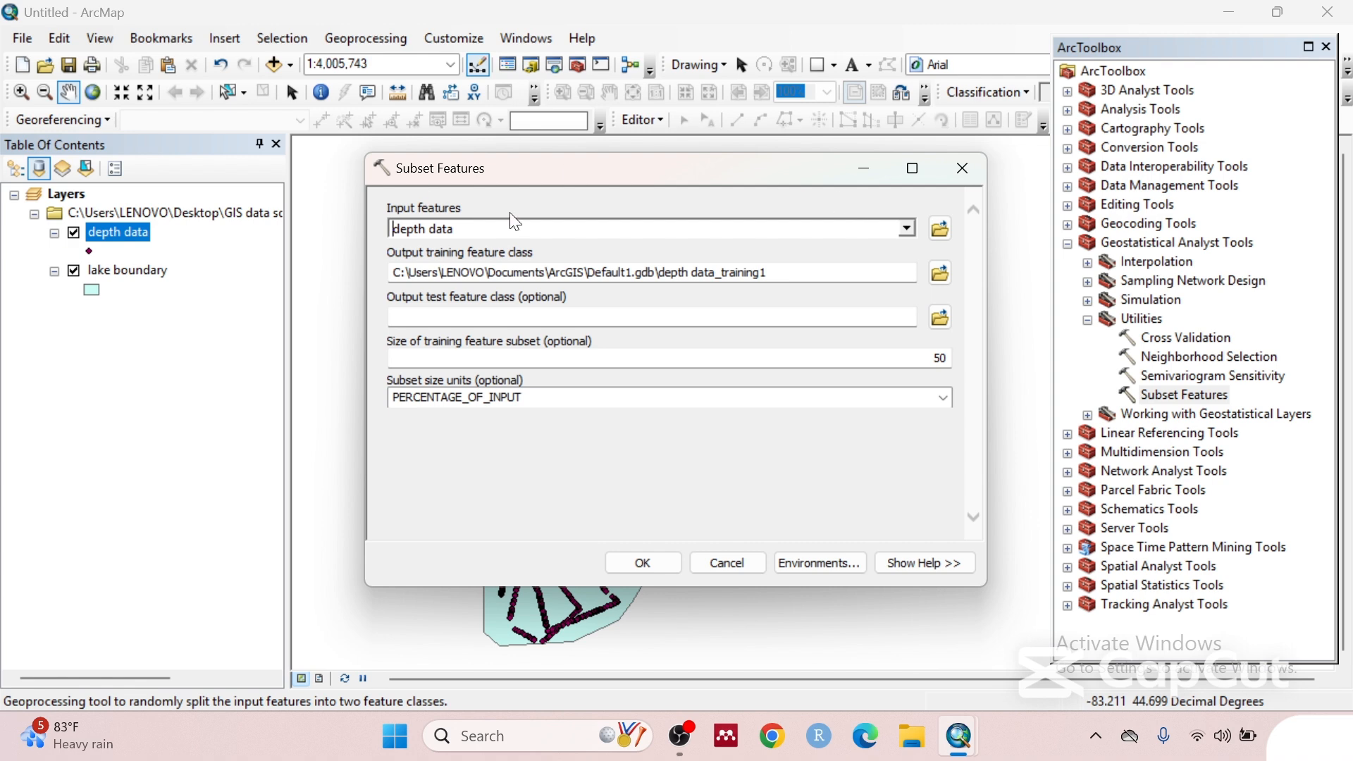
- Check the total number of sampled points in the depth data attribute table, and close the table
{"action": "left_click", "coordinate": [118, 238]}
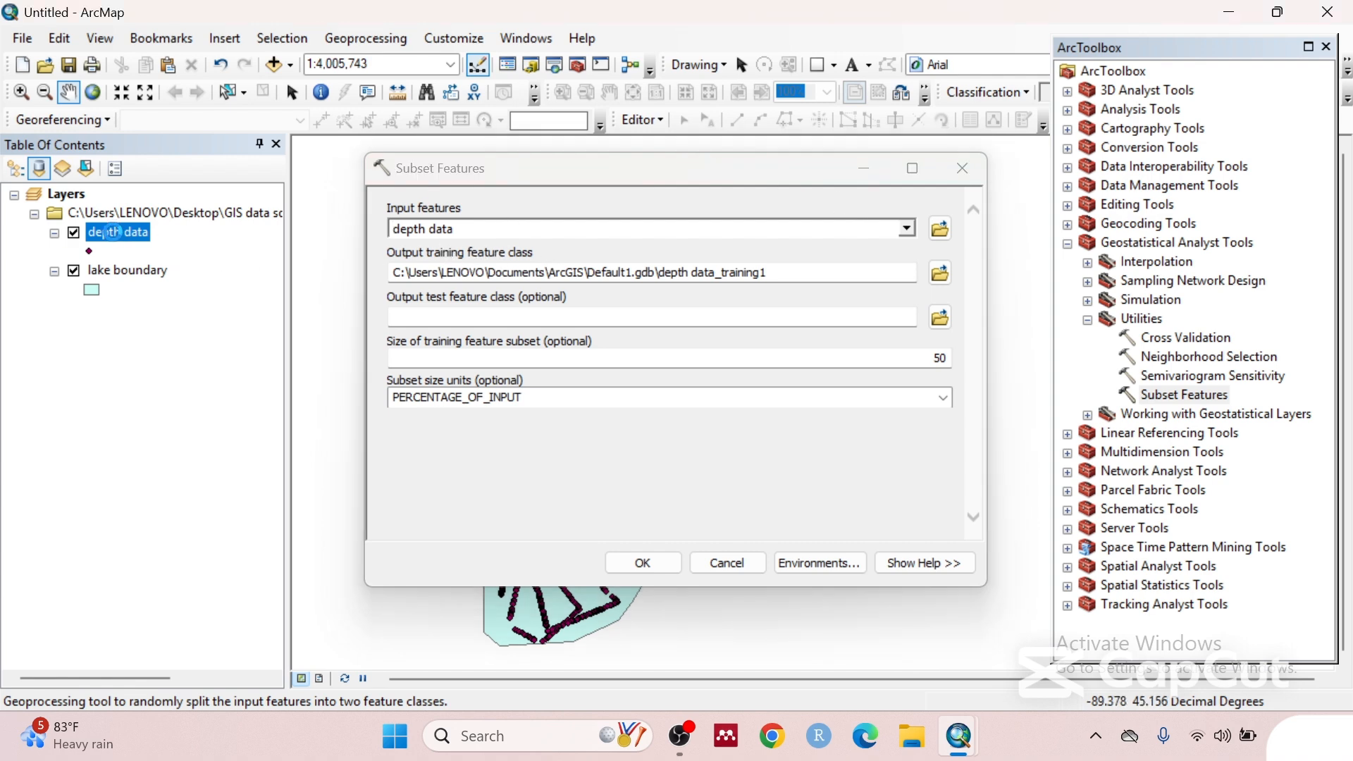
{"action": "right_click", "coordinate": [113, 232]}
{"action": "left_click", "coordinate": [176, 289]}
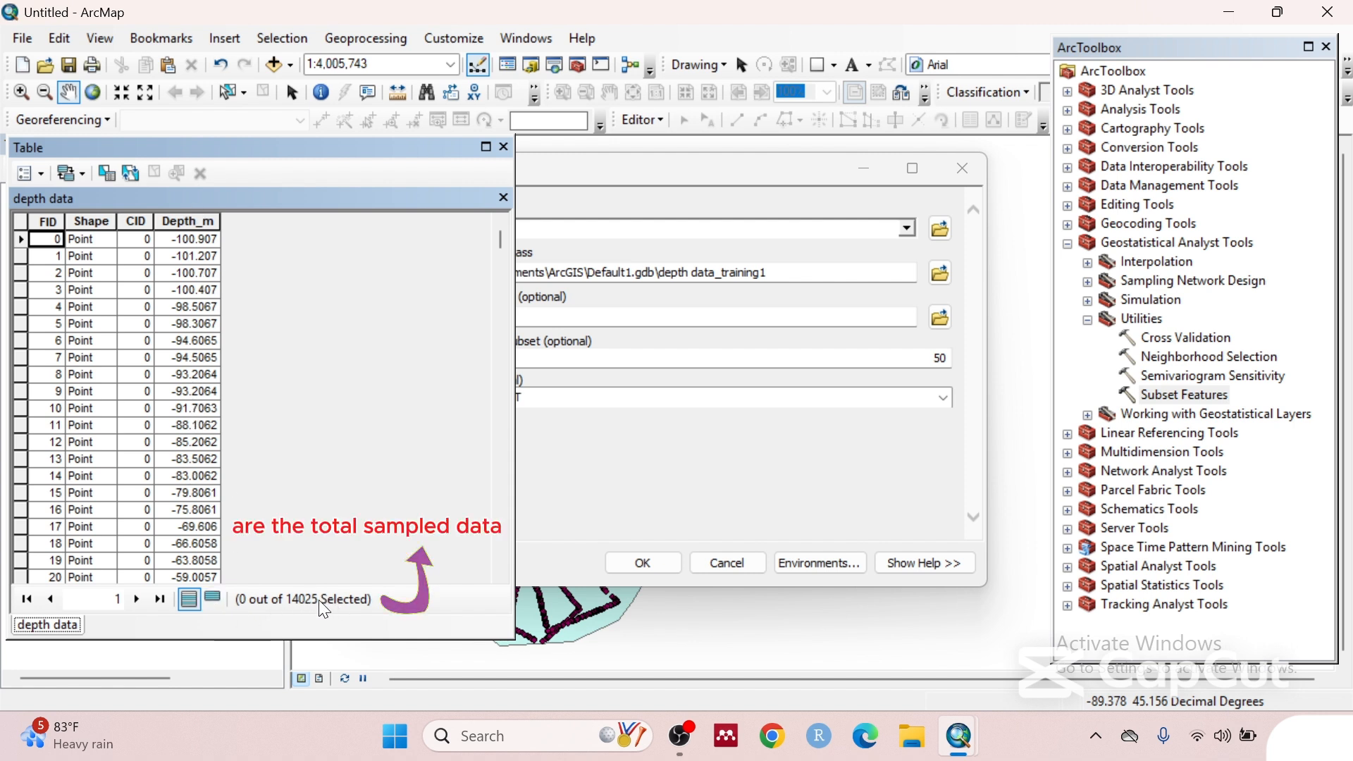
{"action": "left_click", "coordinate": [500, 145]}
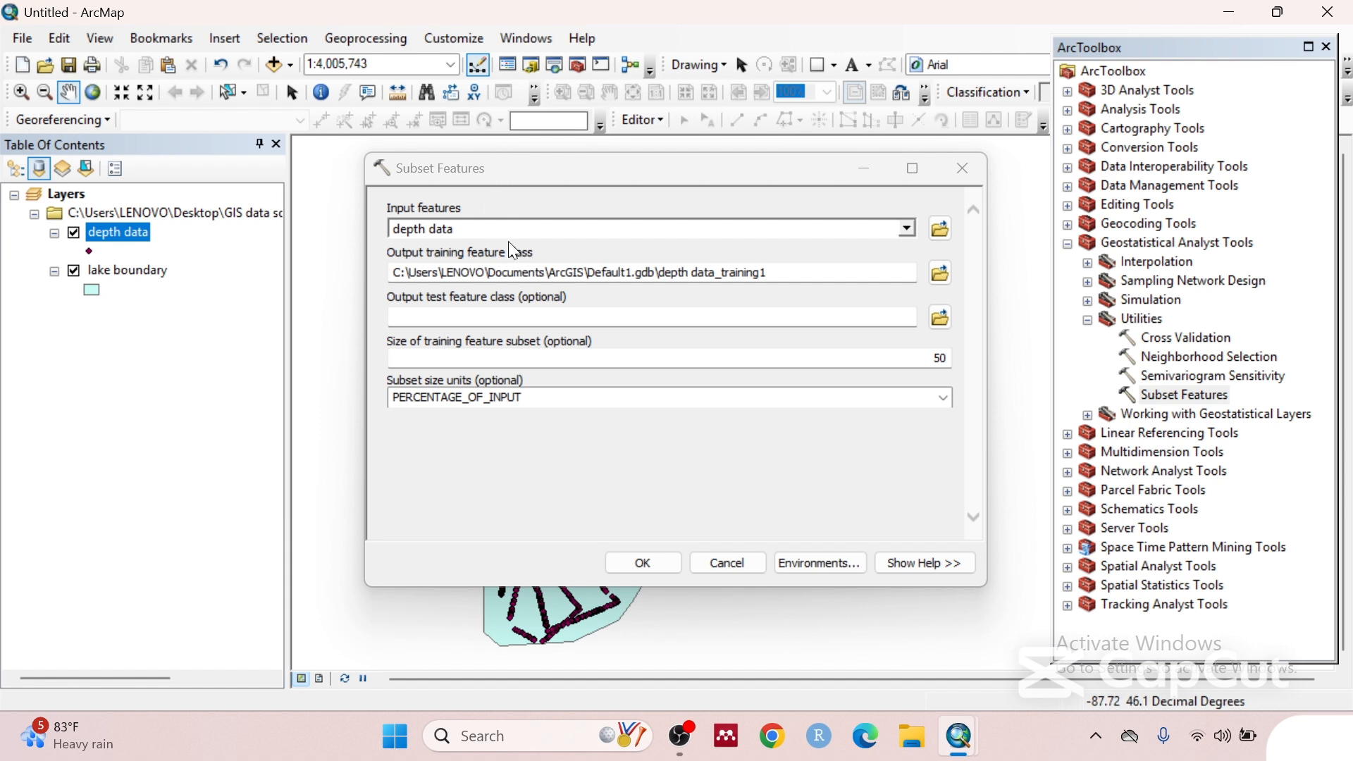
- Set the output training feature class to training and the output test feature class to test, both in the Results folder
{"action": "left_click", "coordinate": [944, 271]}
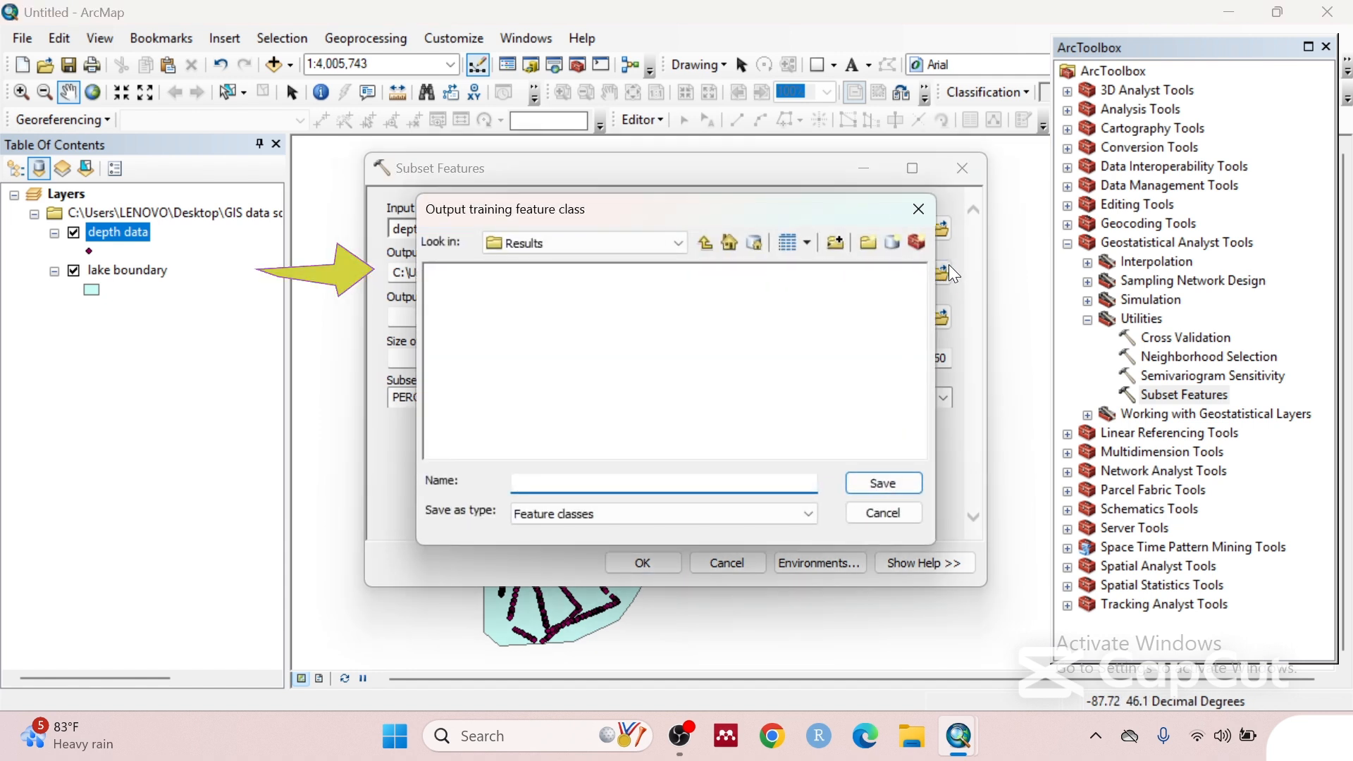
{"action": "type", "text": "training"}
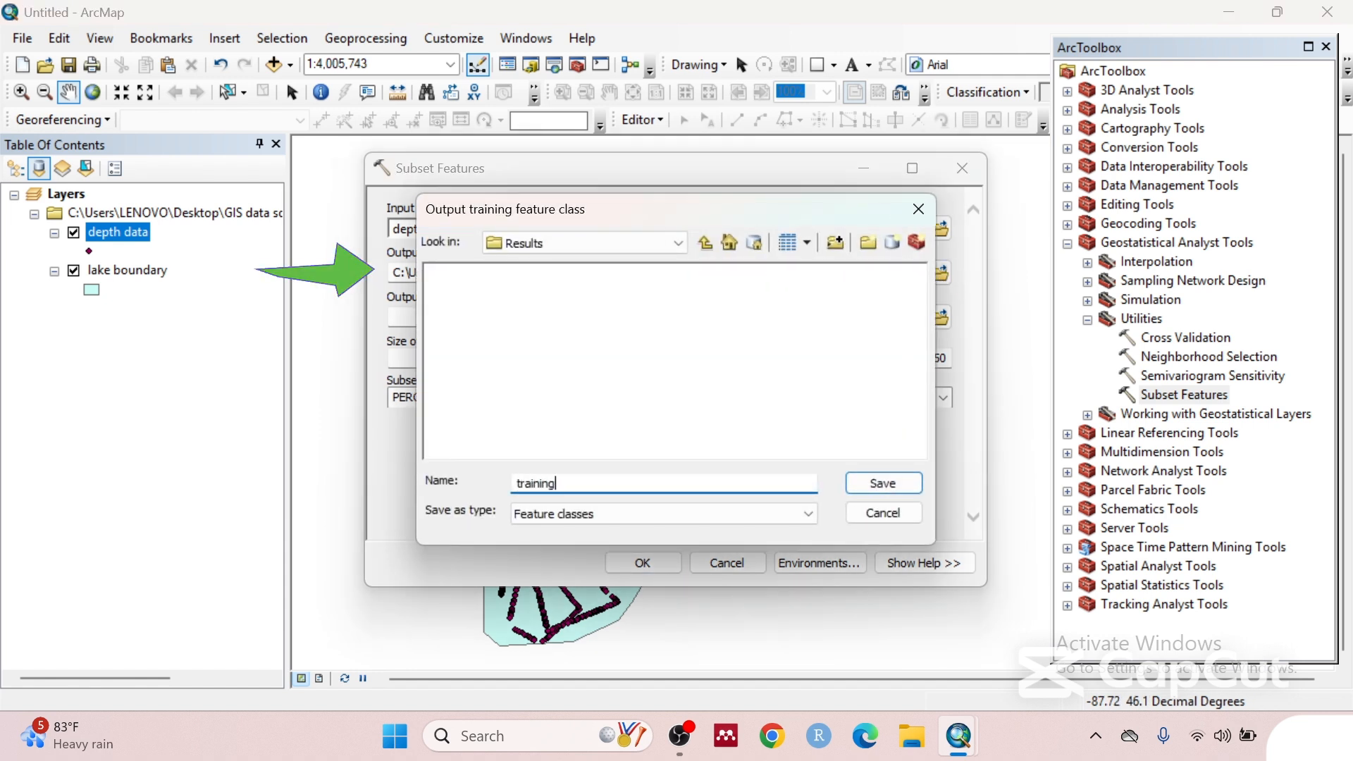
{"action": "left_click", "coordinate": [896, 485]}
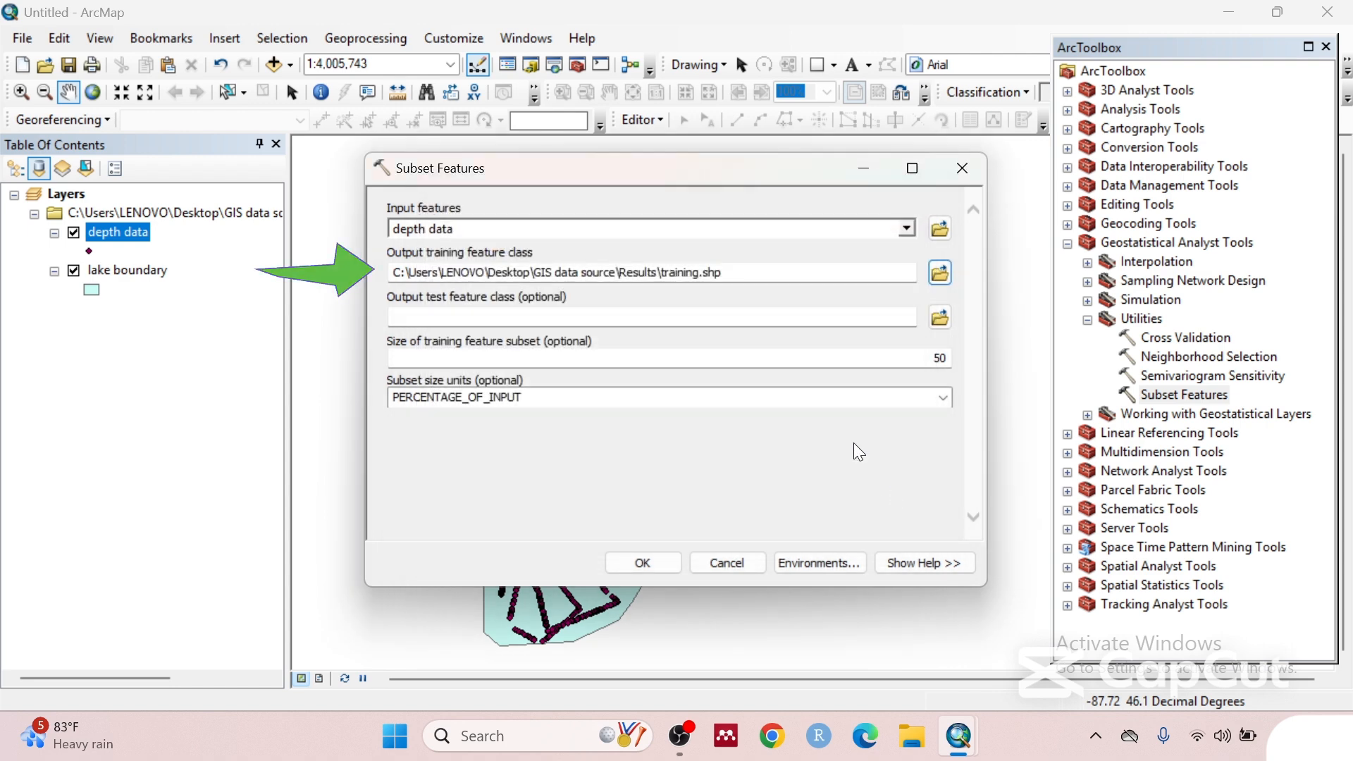
{"action": "left_click", "coordinate": [940, 317]}
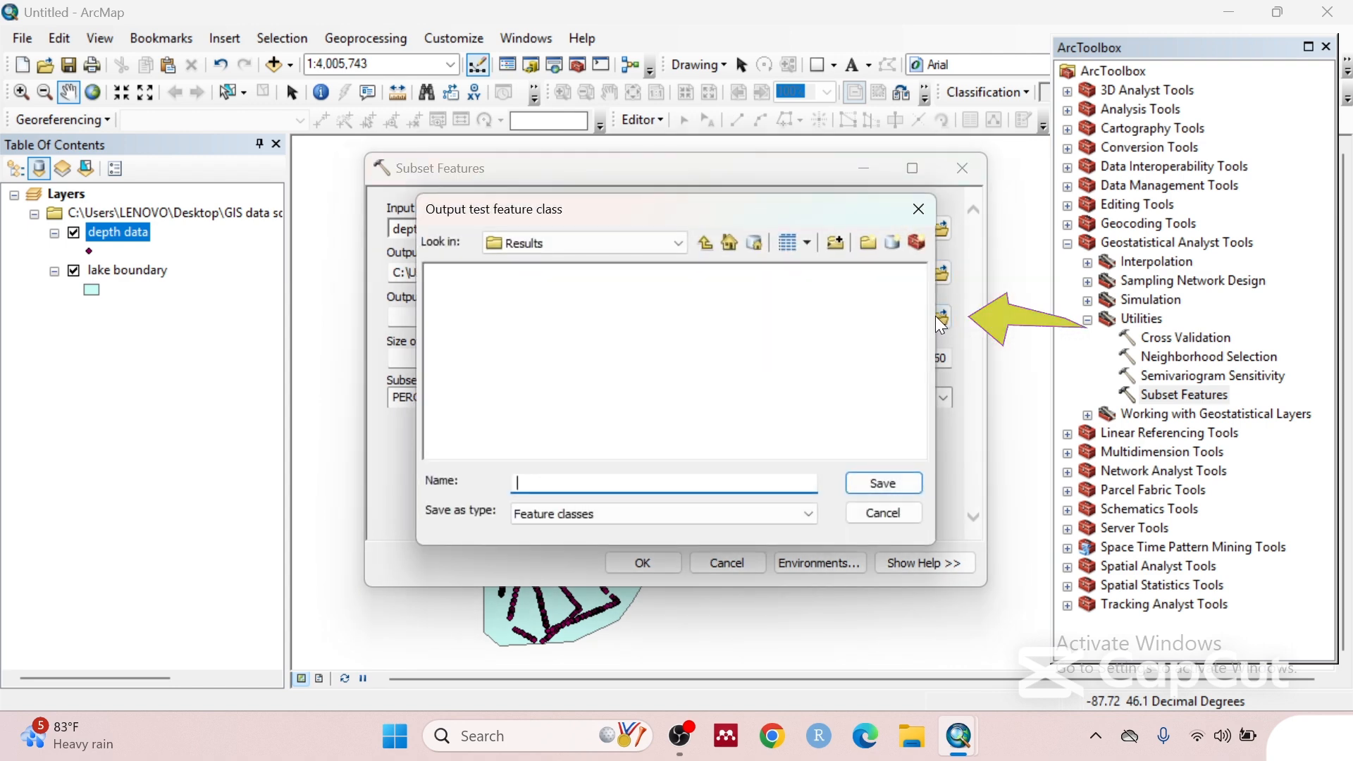
{"action": "type", "text": "test"}
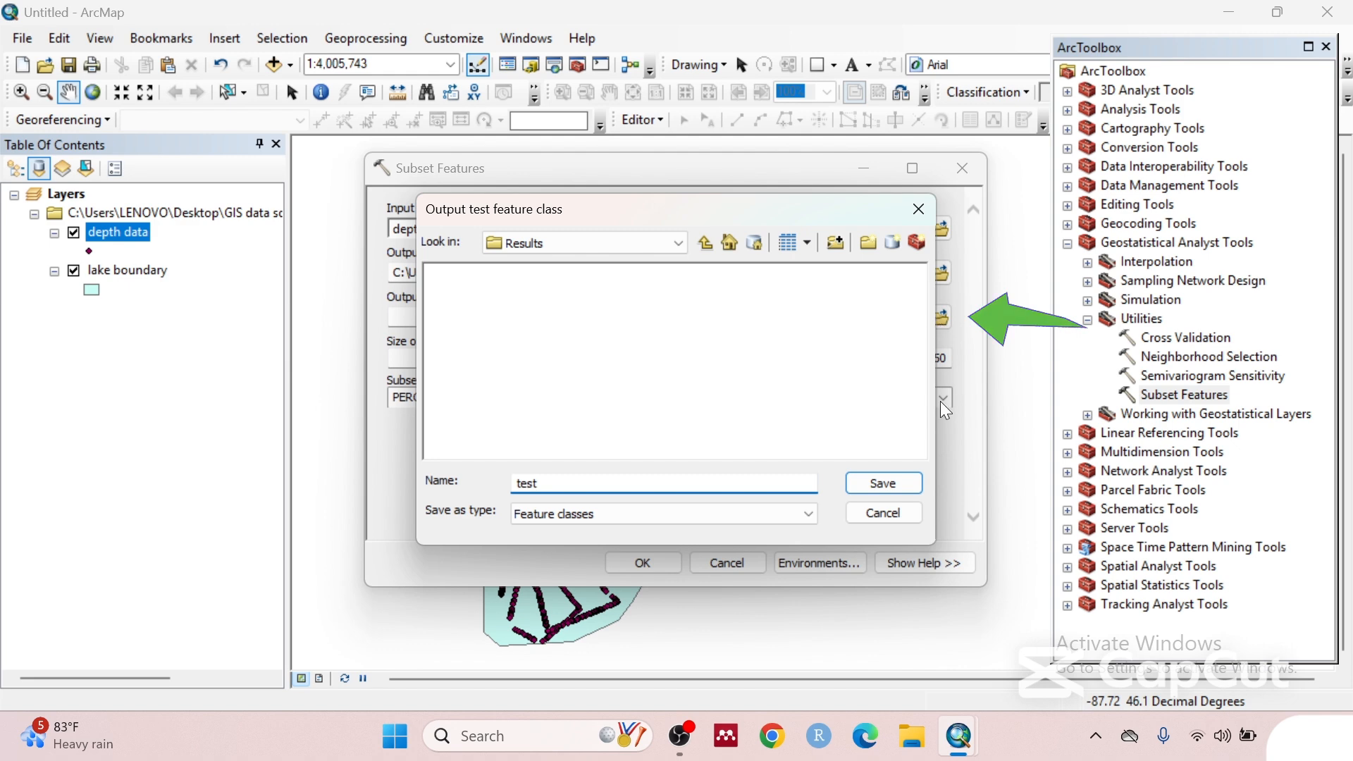
{"action": "left_click", "coordinate": [897, 482]}
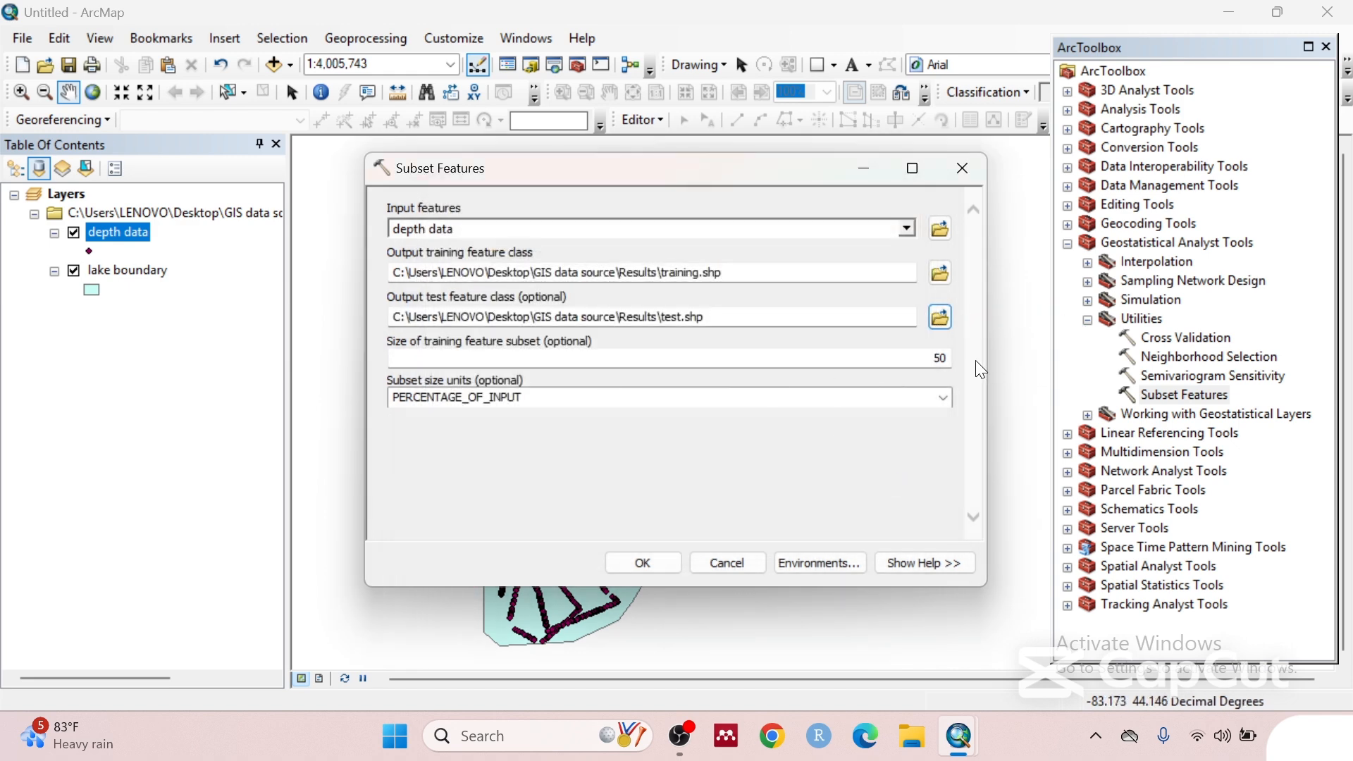
- Set the training subset size to 75 percent of the input, run Subset Features and close the toolbox
{"action": "left_click", "coordinate": [946, 360]}
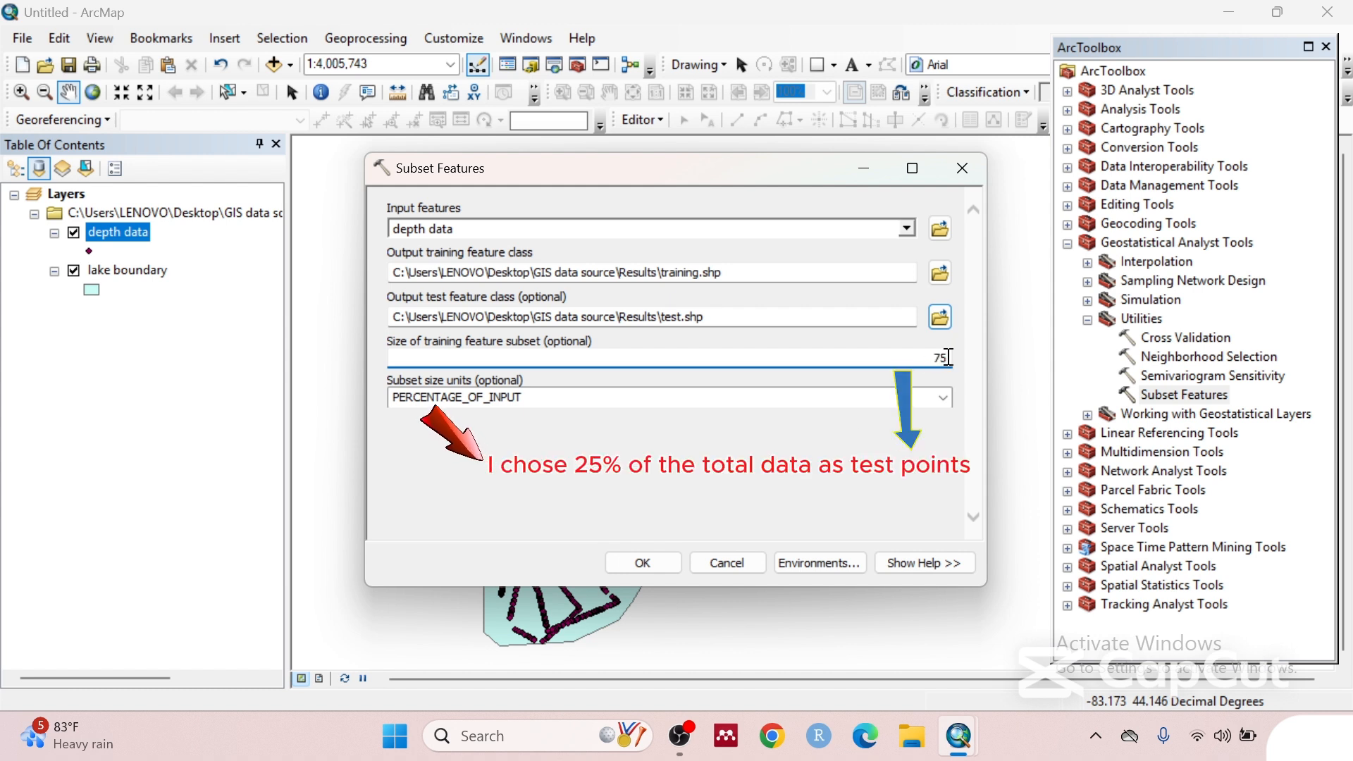
{"action": "left_click", "coordinate": [645, 560]}
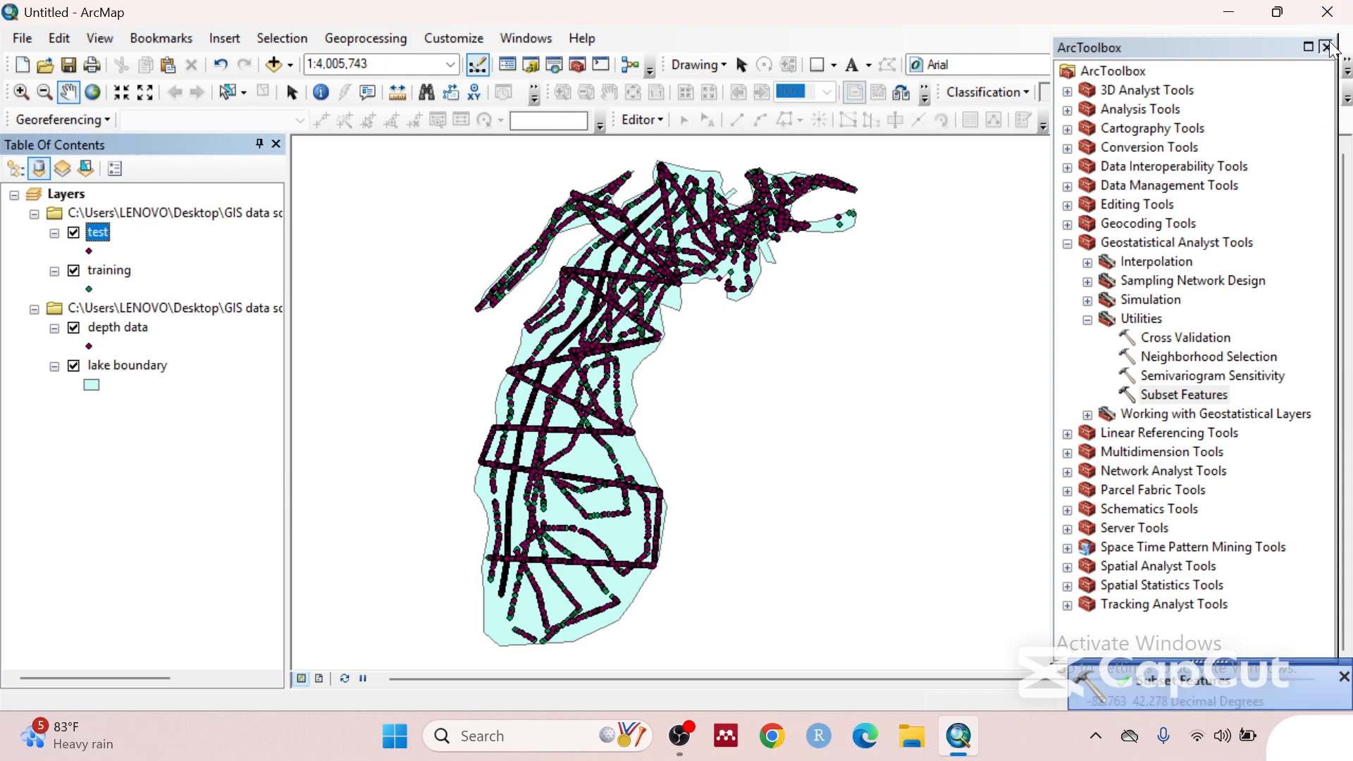
{"action": "left_click", "coordinate": [1326, 47]}
- Check the record counts in the attribute tables of the training and test layers, closing each table after viewing
{"action": "left_click", "coordinate": [110, 272], "text": "ctrl"}
{"action": "right_click", "coordinate": [111, 277]}
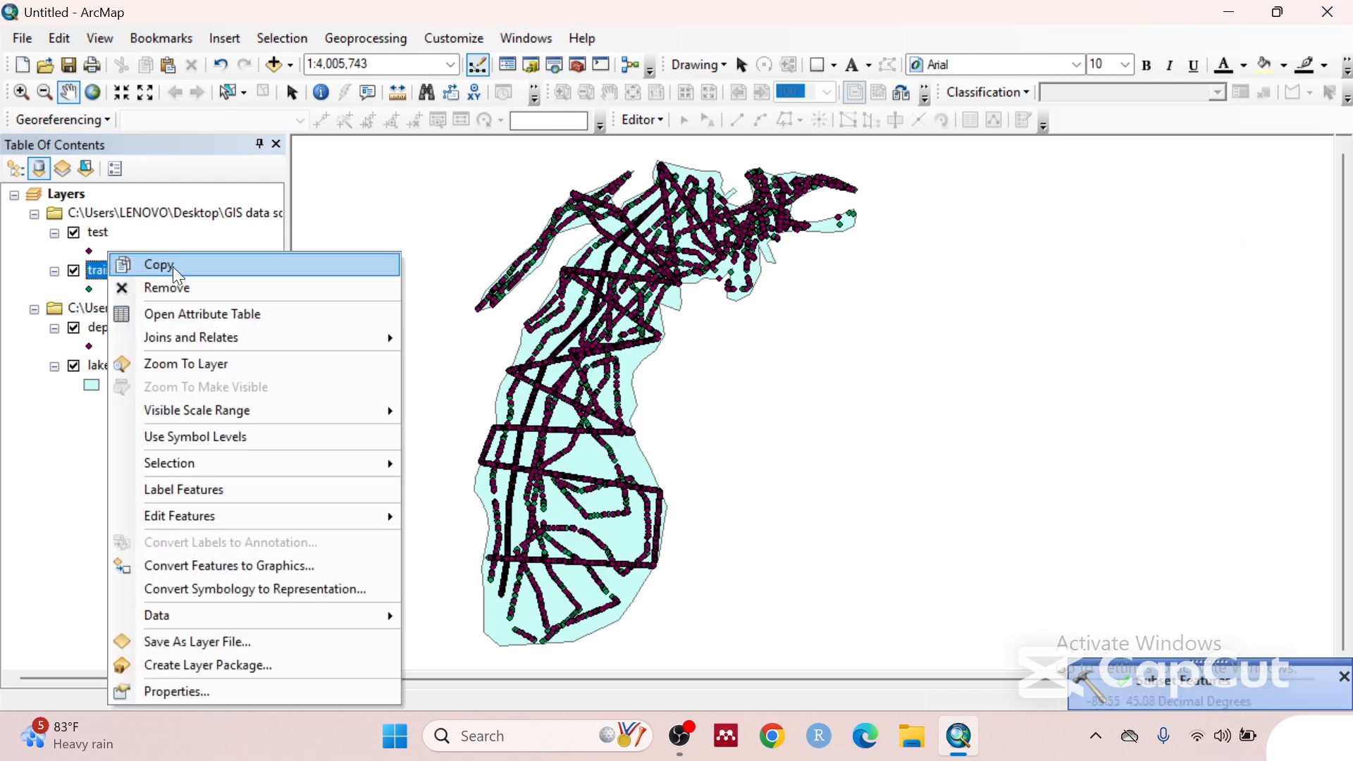
{"action": "left_click", "coordinate": [179, 312]}
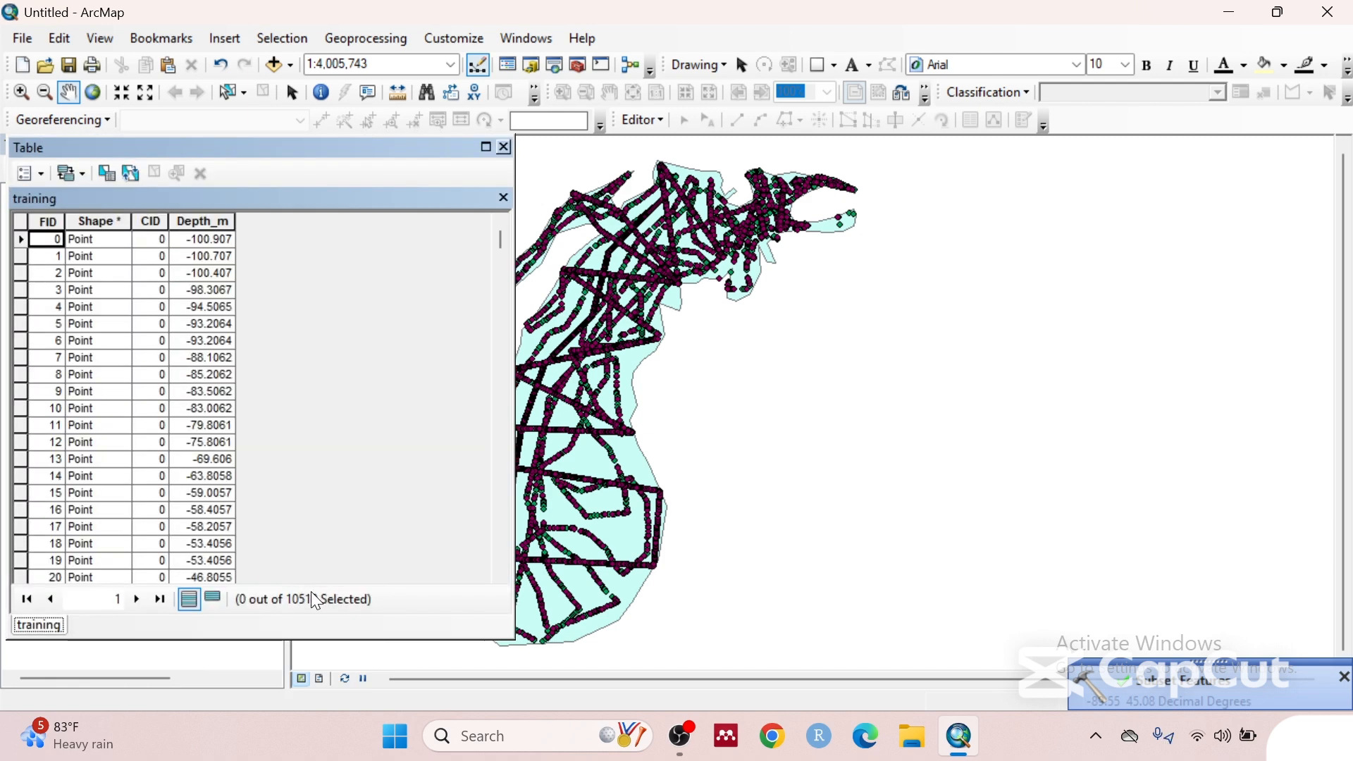
{"action": "left_click", "coordinate": [507, 147]}
{"action": "right_click", "coordinate": [91, 231]}
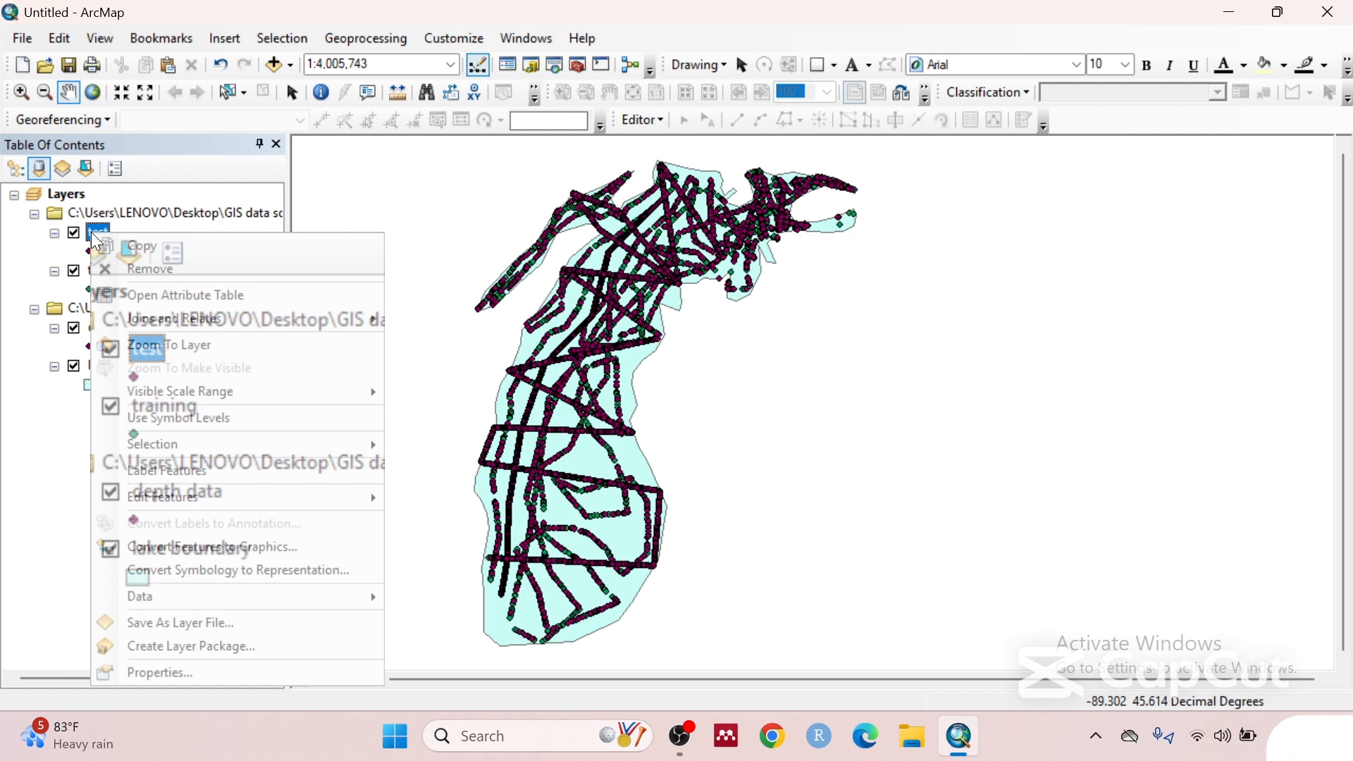
{"action": "left_click", "coordinate": [167, 295]}
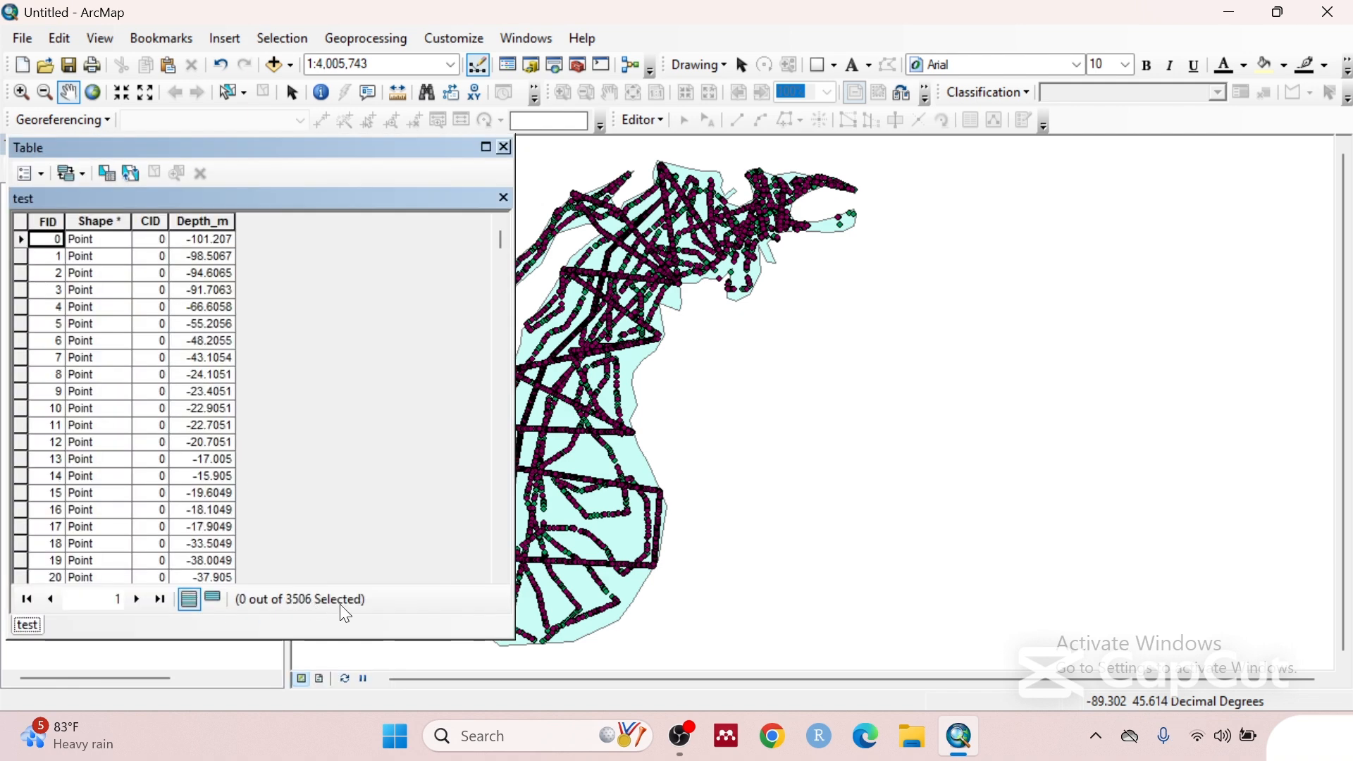
{"action": "left_click", "coordinate": [505, 147]}
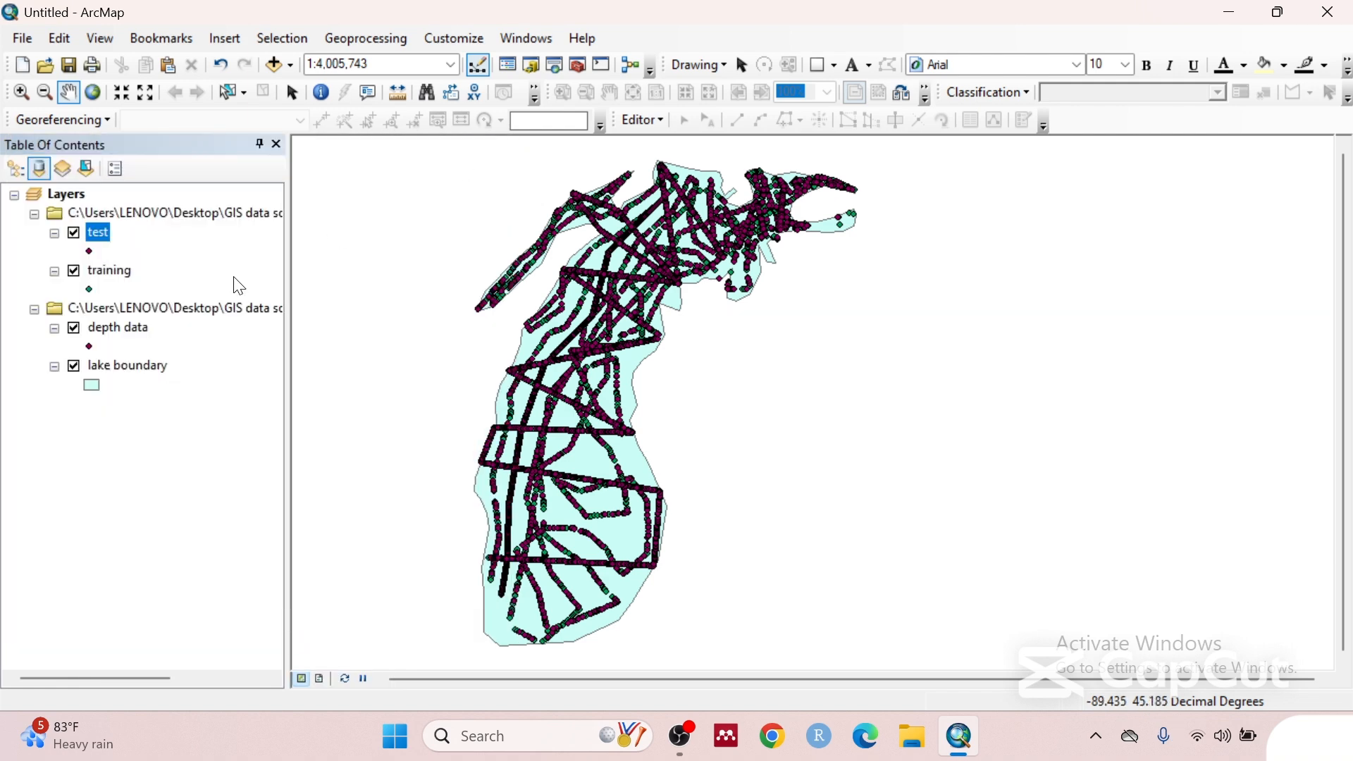
- Hide the depth data layer and open the Kriging tool from the Spatial Analyst interpolation tools
{"action": "left_click", "coordinate": [74, 328]}
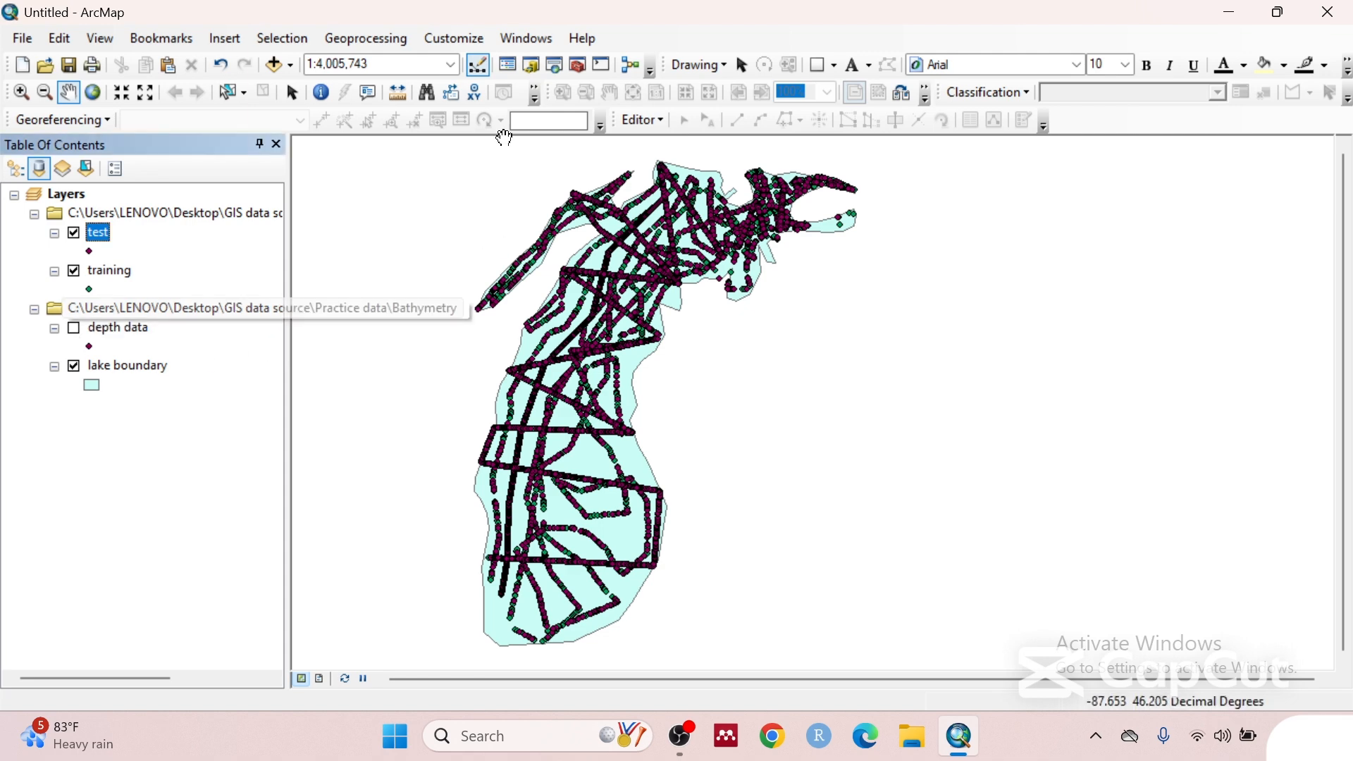
{"action": "left_click", "coordinate": [584, 65]}
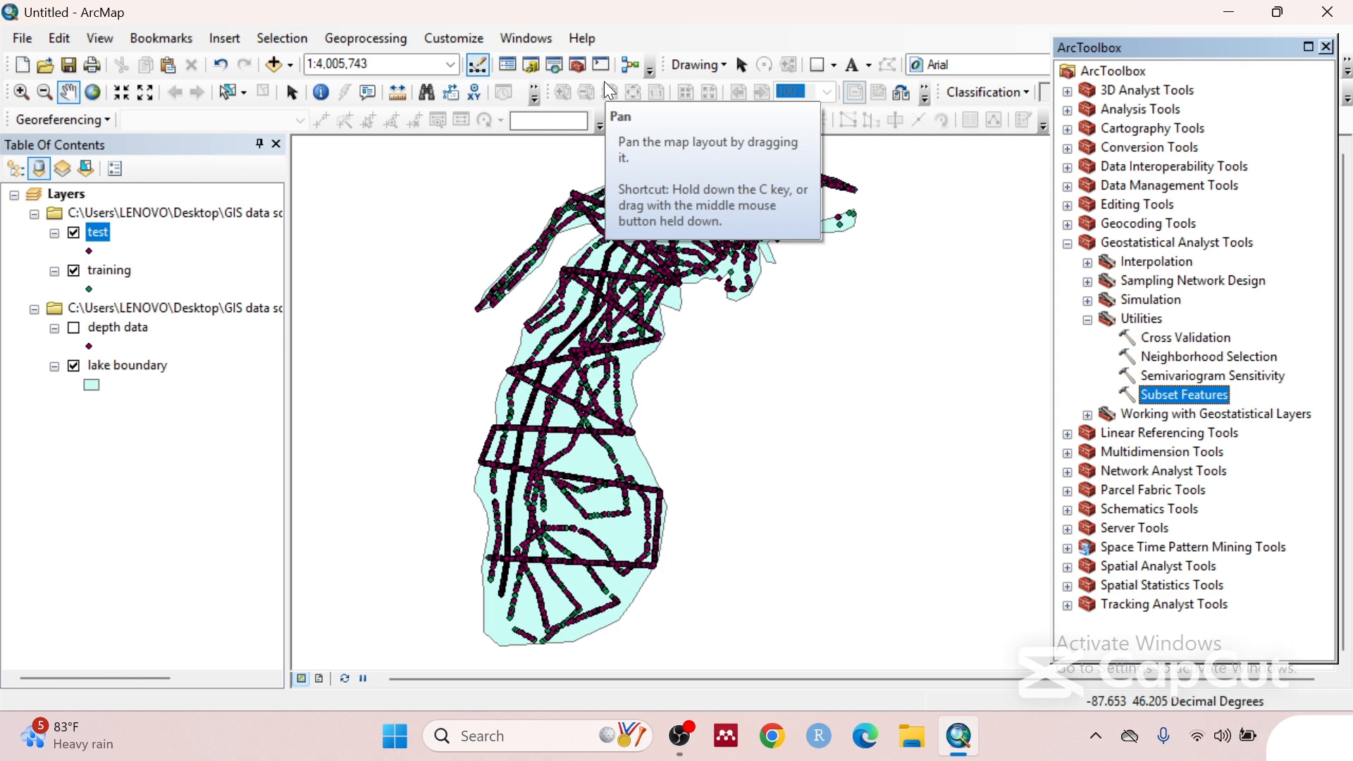
{"action": "left_click", "coordinate": [1068, 243]}
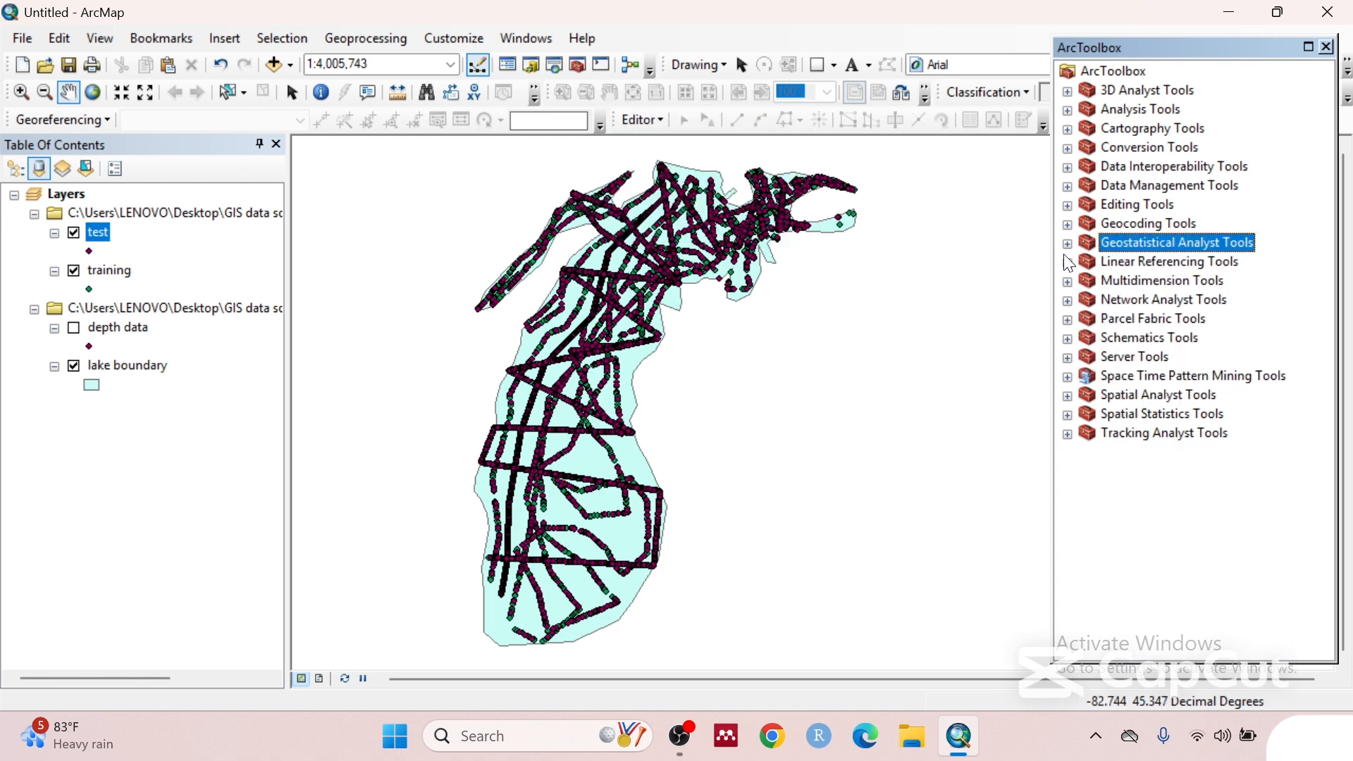
{"action": "left_click", "coordinate": [1069, 397]}
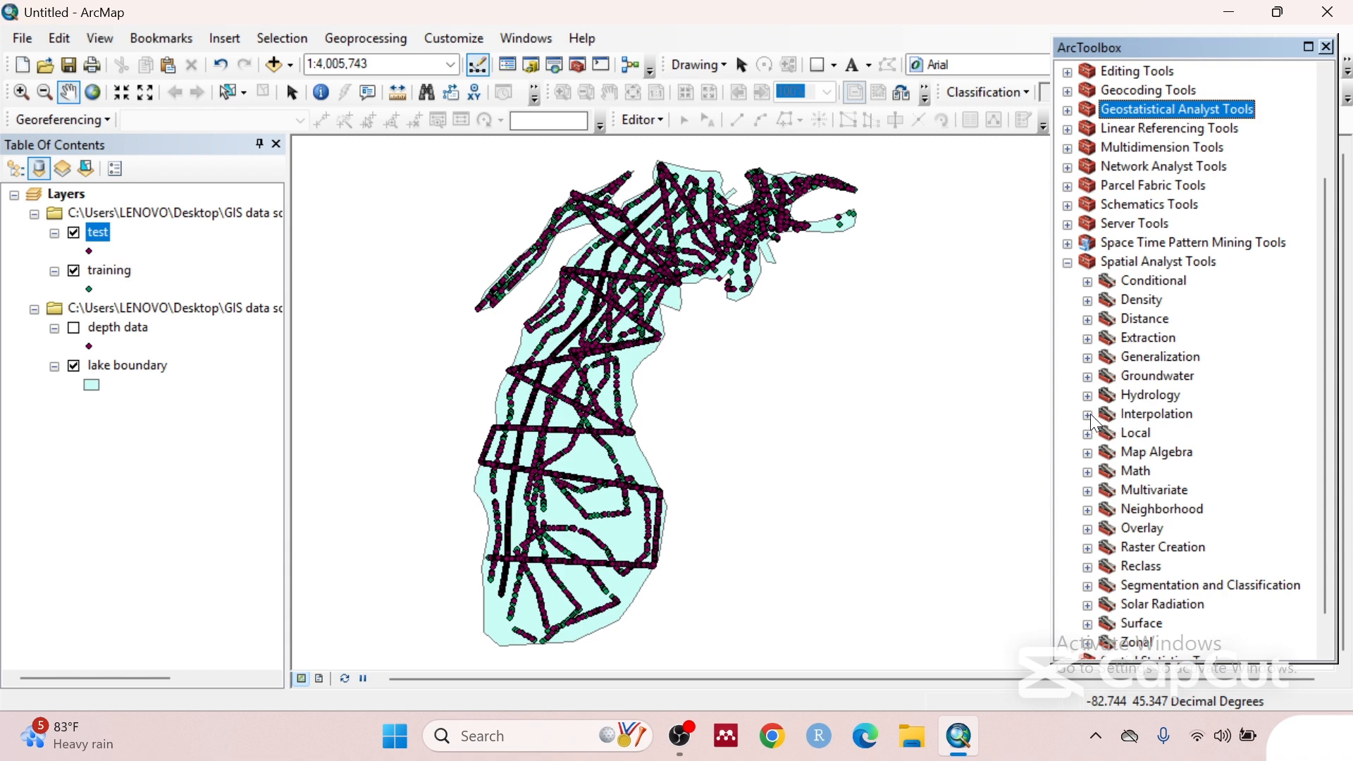
{"action": "left_click", "coordinate": [1088, 415]}
{"action": "double_click", "coordinate": [1162, 452]}
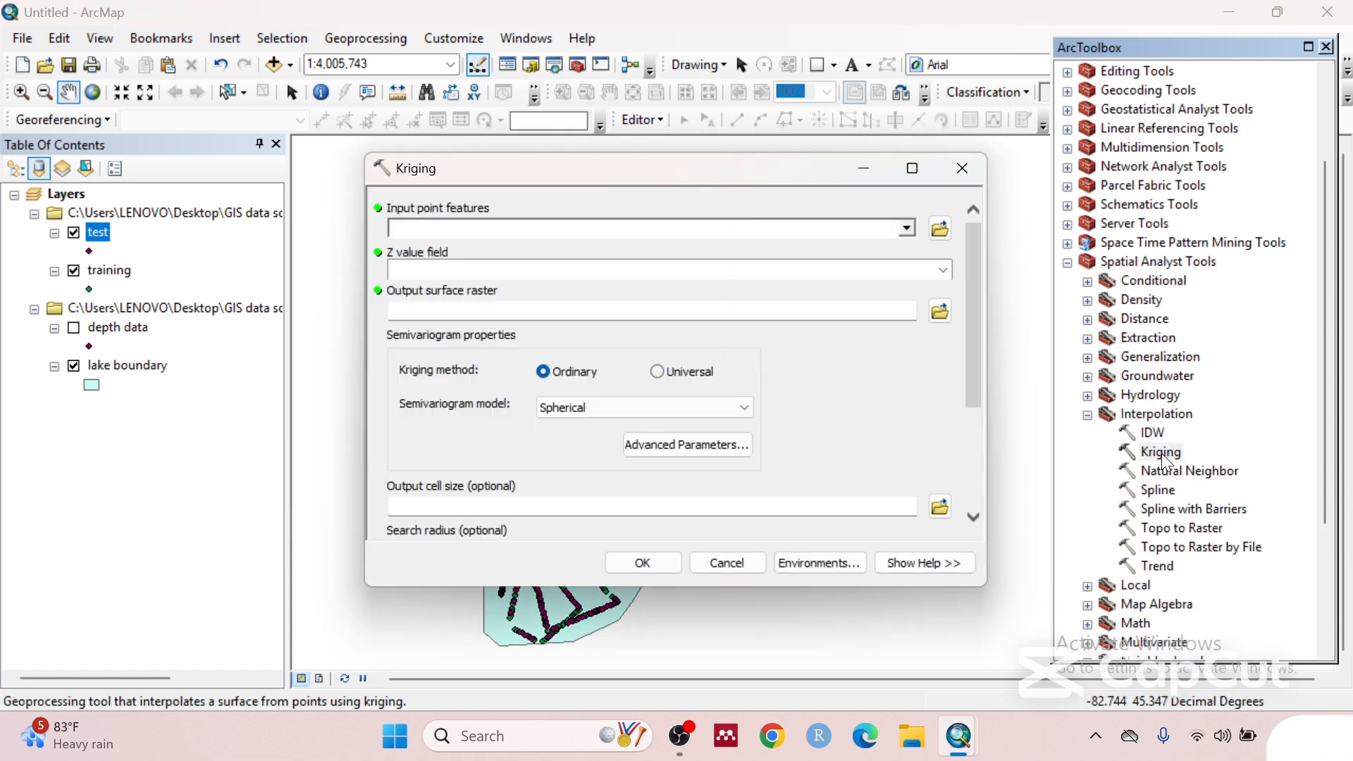
- Set the Kriging input point features to training and the Z value field to Depth_m
{"action": "left_click", "coordinate": [907, 229]}
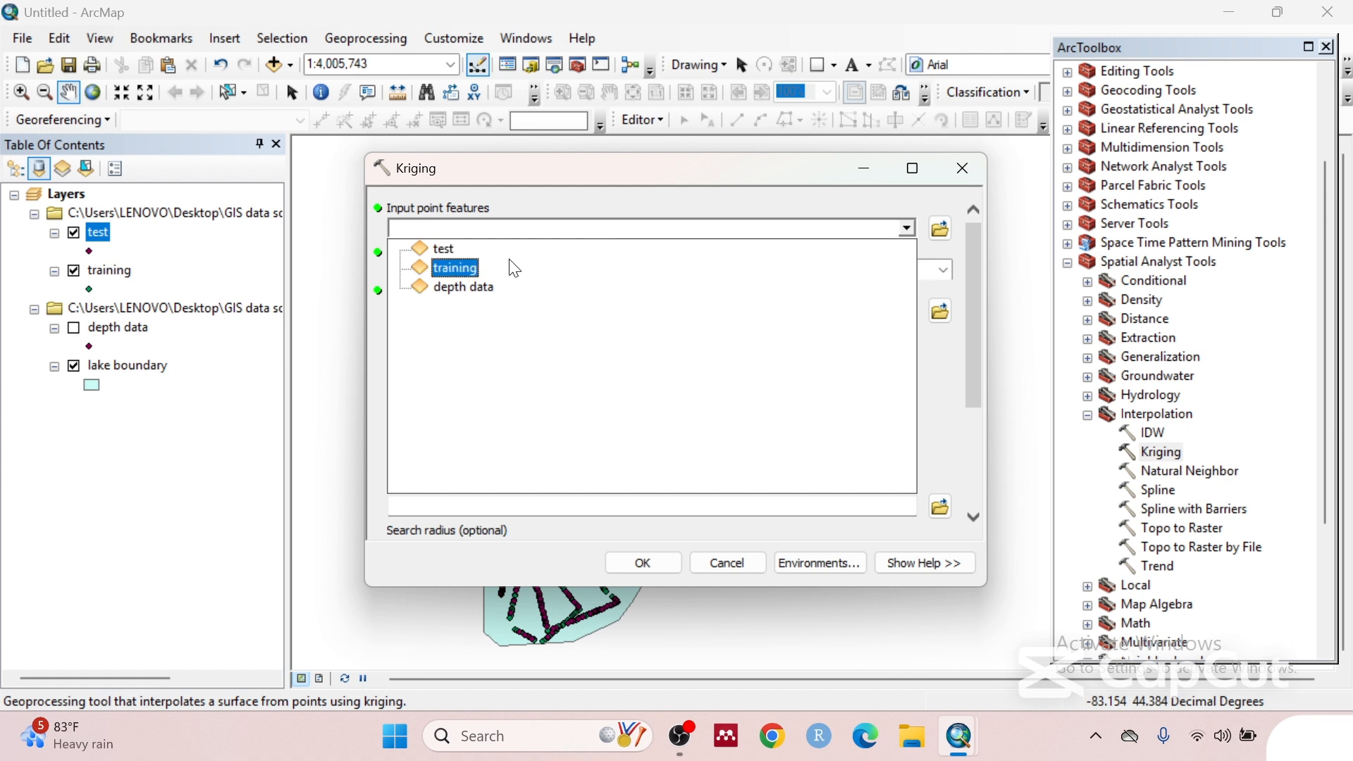
{"action": "left_click", "coordinate": [468, 268]}
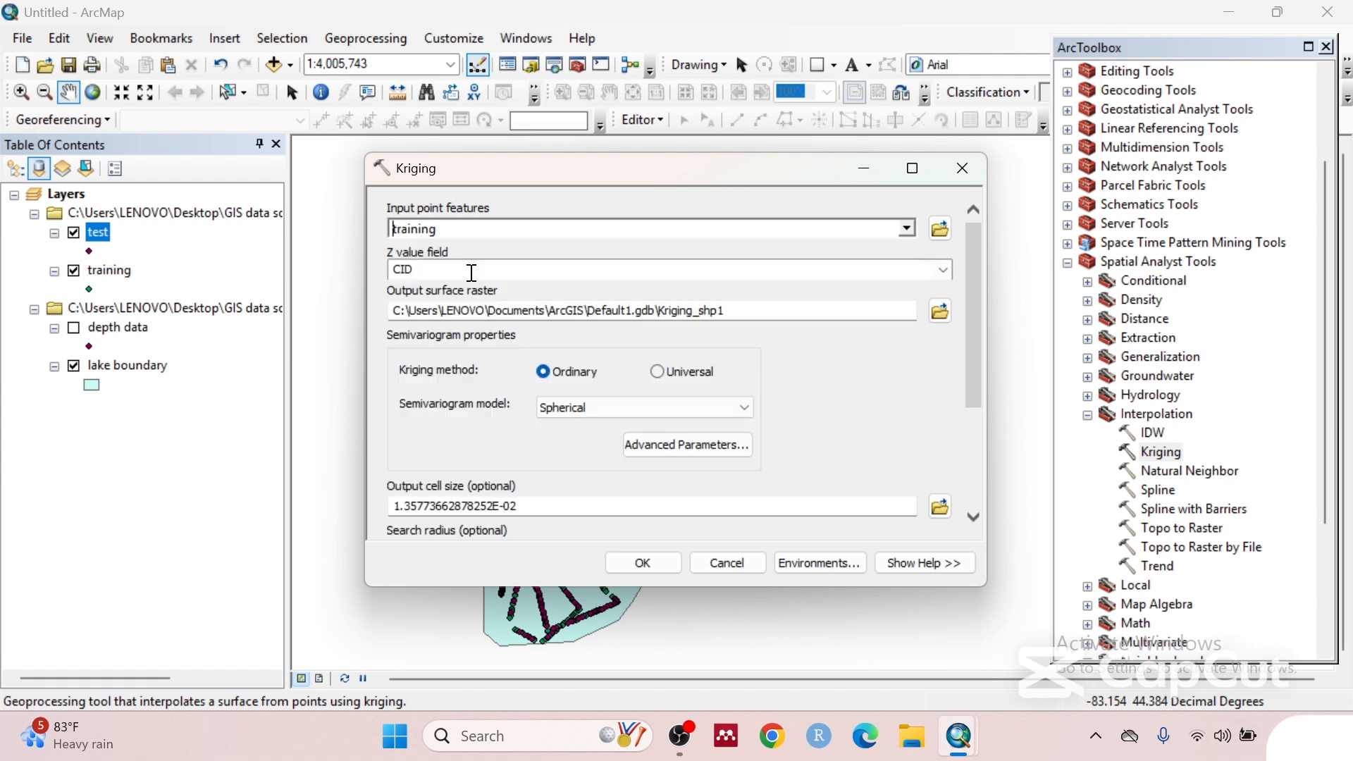
{"action": "left_click", "coordinate": [944, 269]}
{"action": "left_click", "coordinate": [552, 301]}
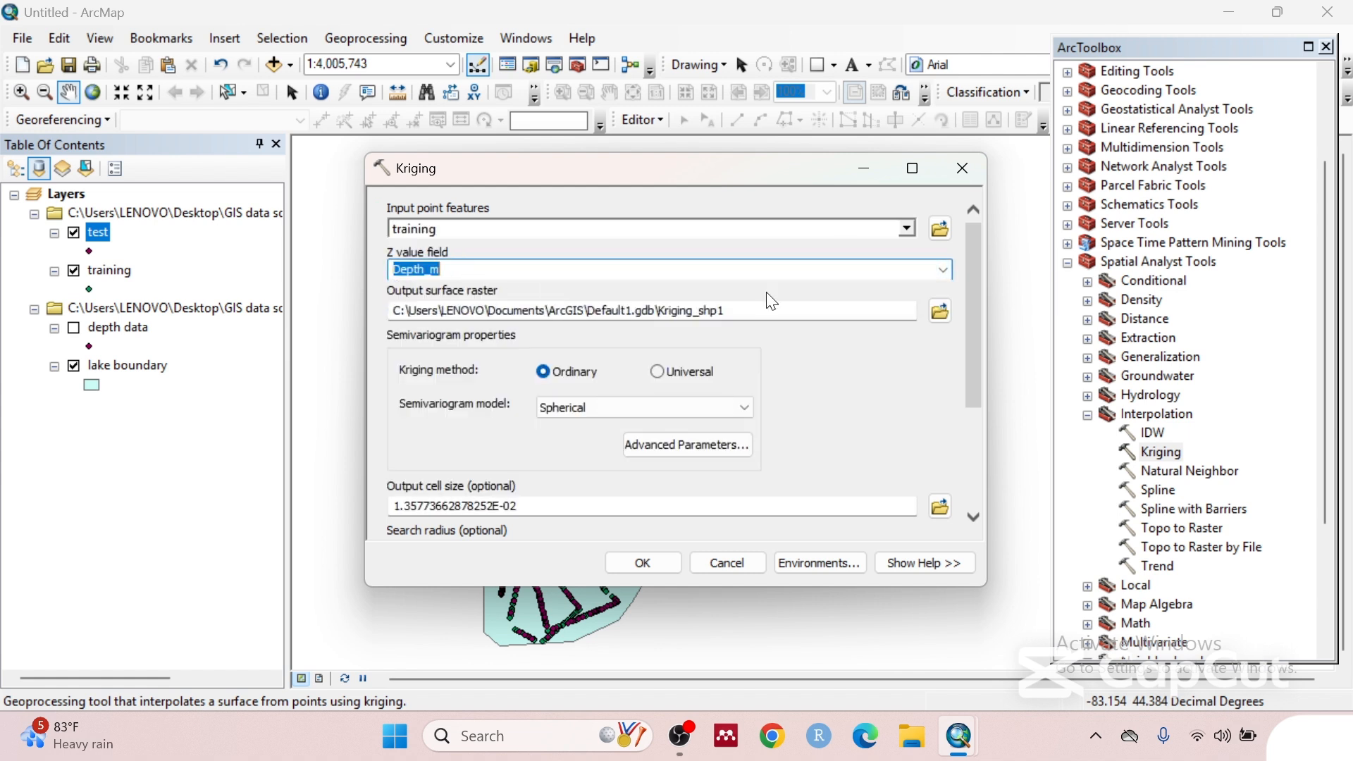
- Set the output surface raster to kriging in the Results folder
{"action": "left_click", "coordinate": [941, 312]}
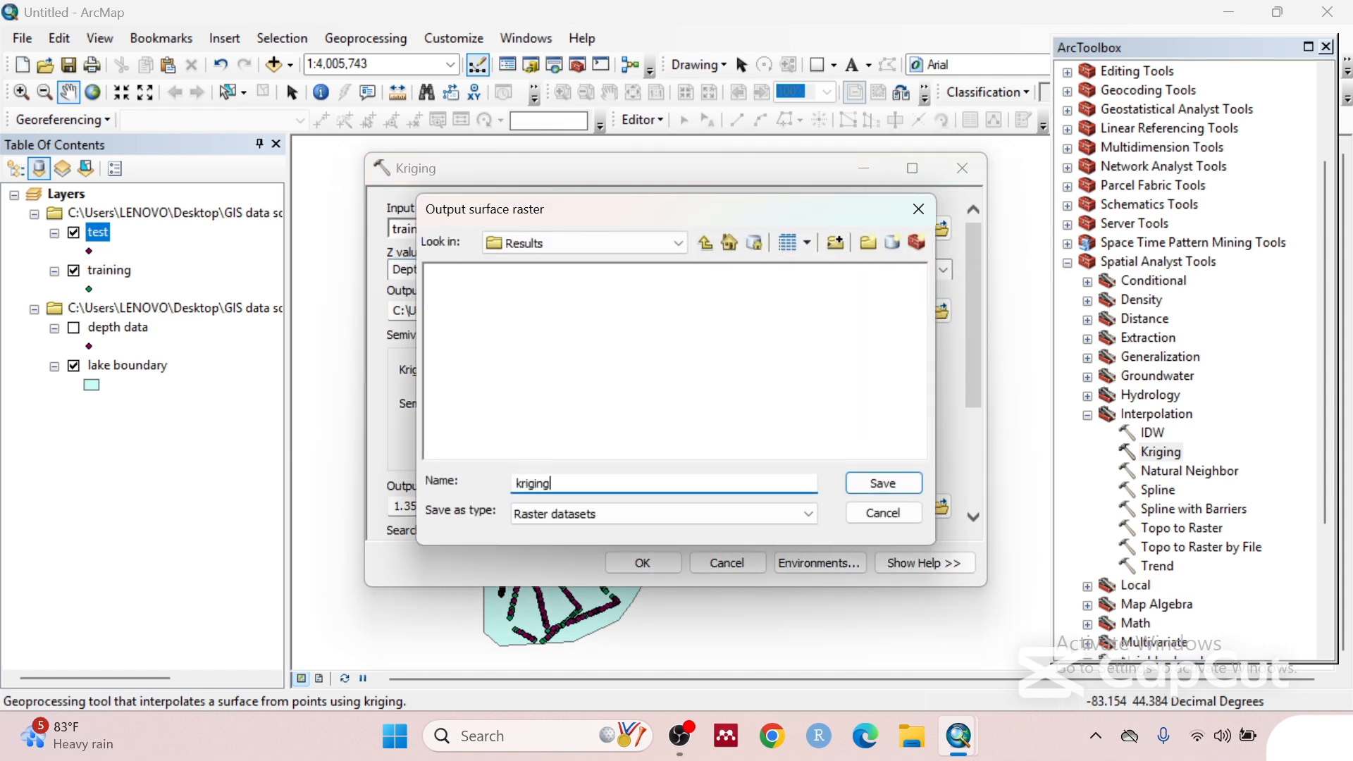
{"action": "left_click", "coordinate": [885, 484]}
{"action": "left_click_drag", "start_coordinate": [981, 341], "coordinate": [974, 442]}
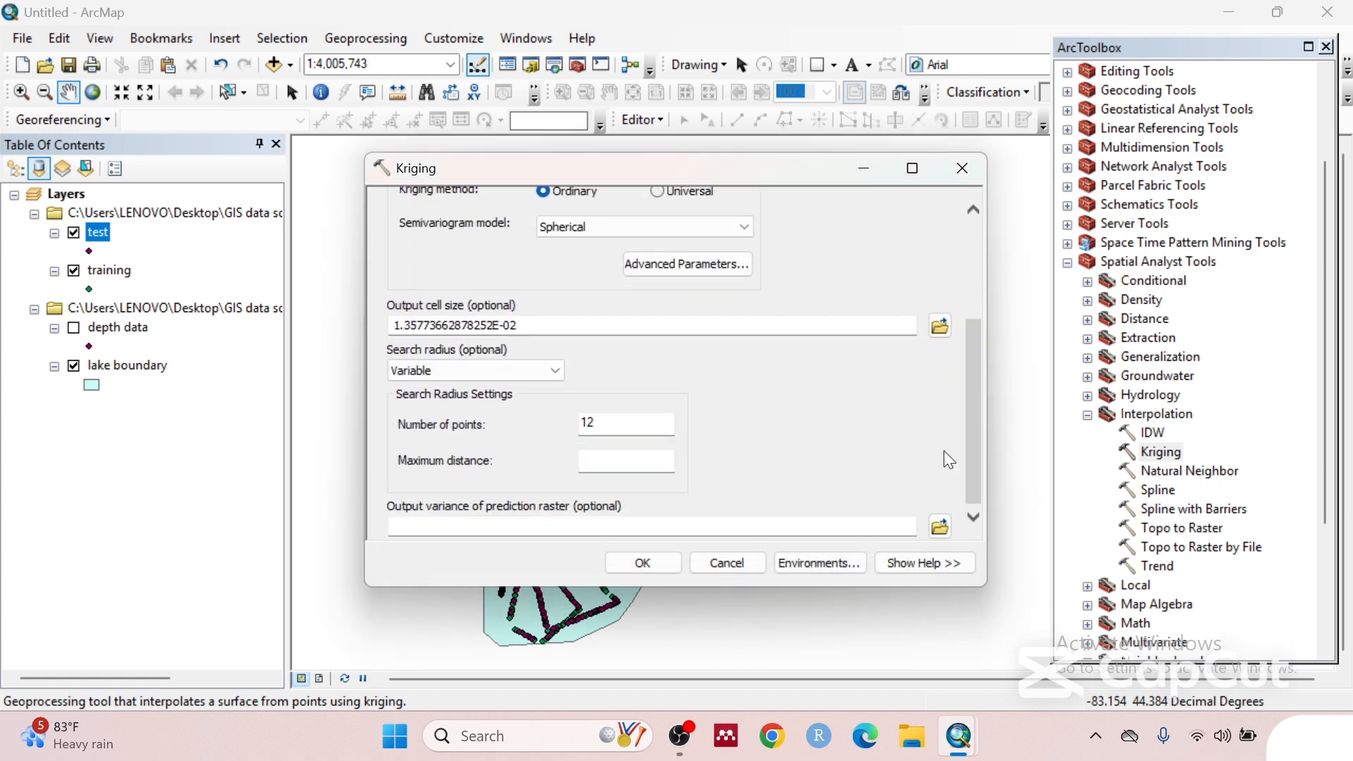
- Run the Kriging interpolation and change the lake boundary symbol to Hollow
{"action": "left_click", "coordinate": [644, 564]}
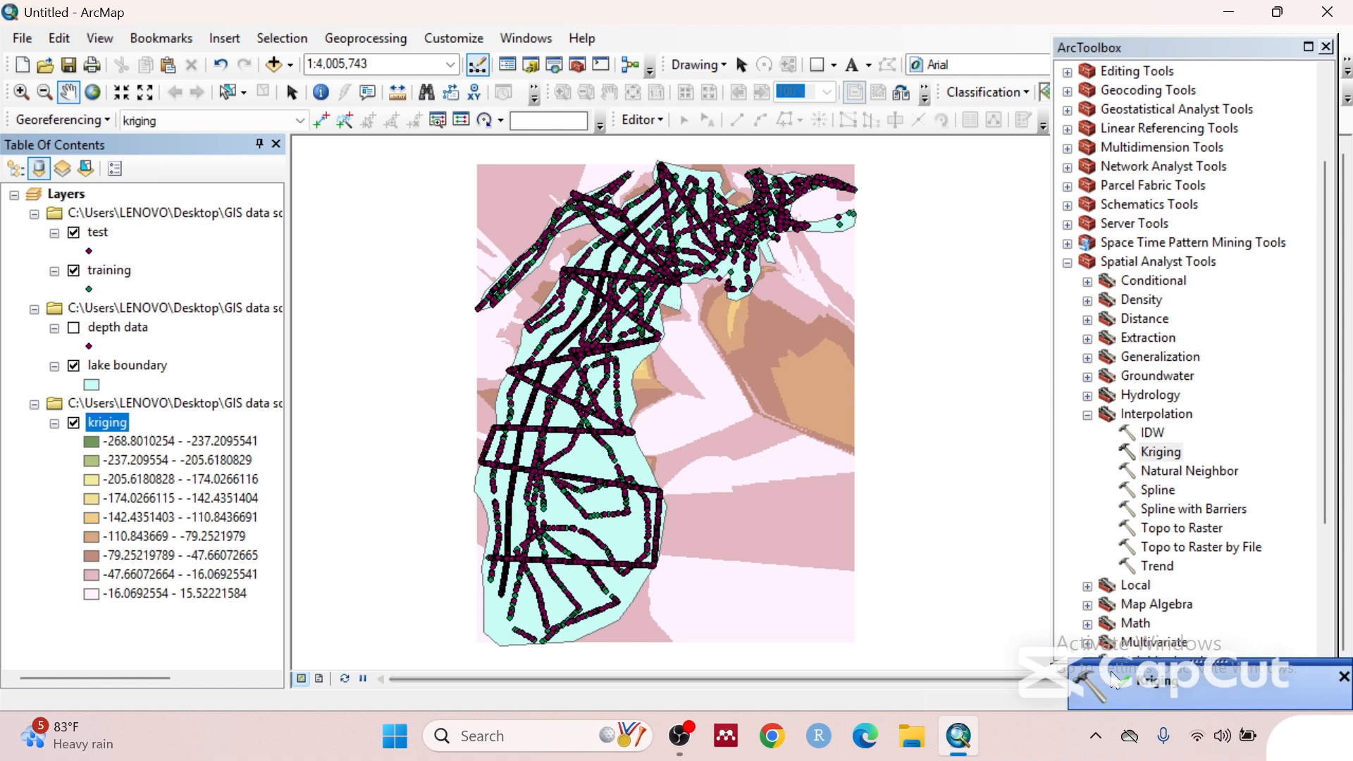
{"action": "left_click", "coordinate": [92, 385]}
{"action": "left_click", "coordinate": [466, 324]}
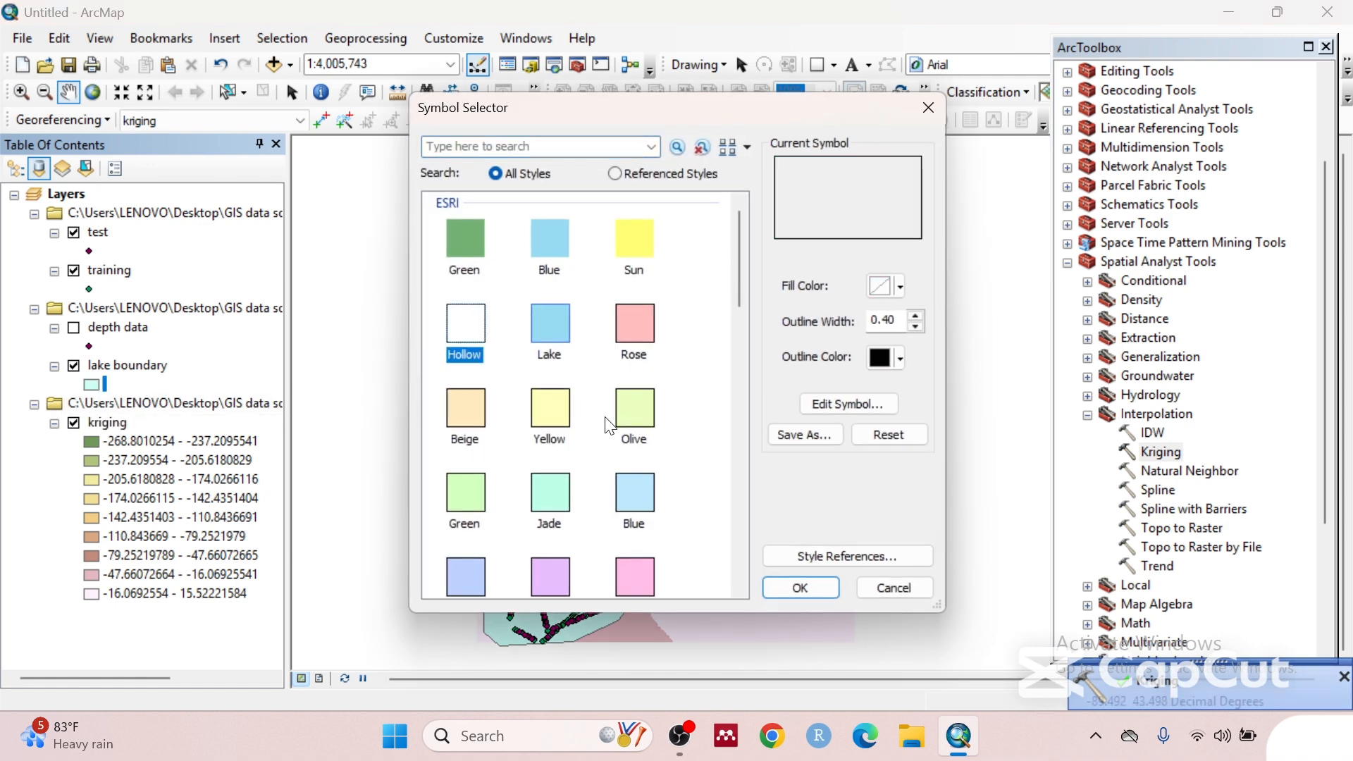
{"action": "left_click", "coordinate": [793, 587]}
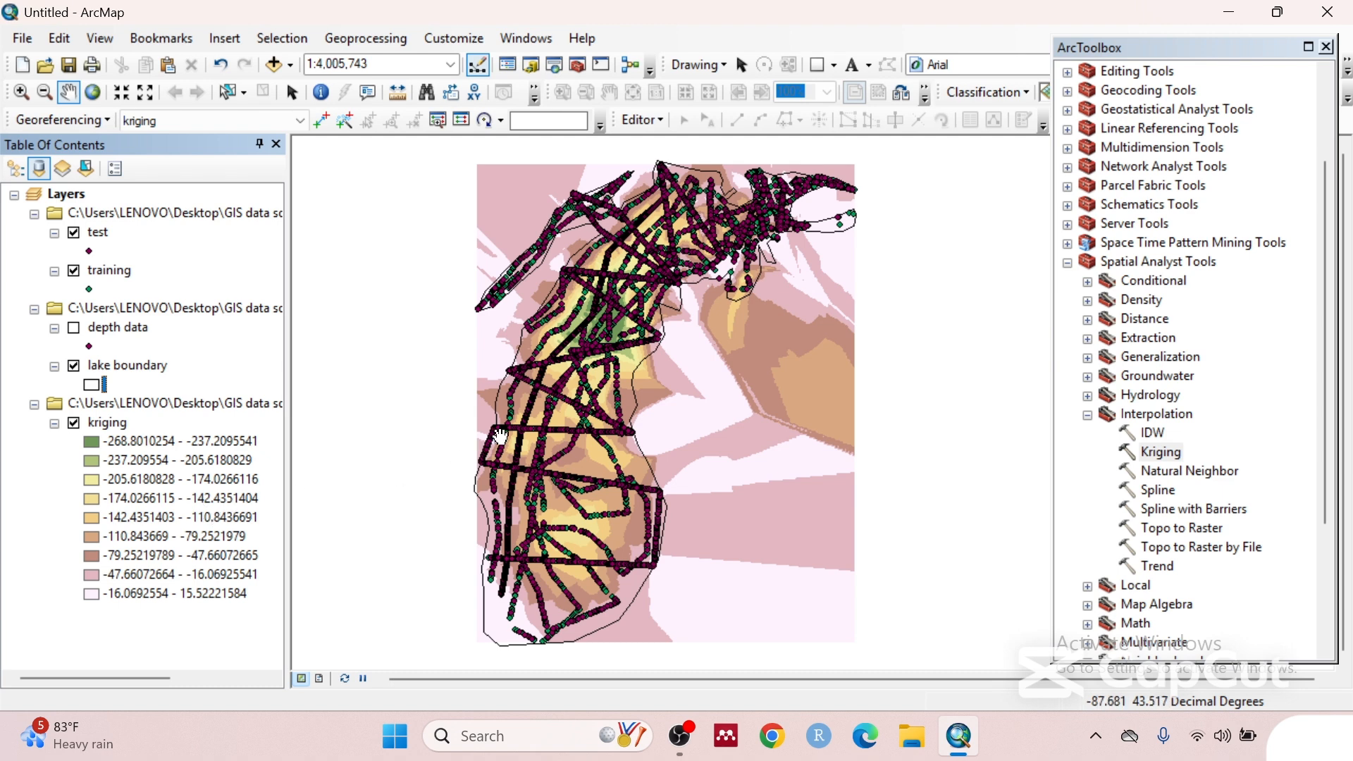
- Collapse the Spatial Analyst tools and open the raster Clip tool from the Data Management Raster Processing tools
{"action": "left_click", "coordinate": [1089, 416]}
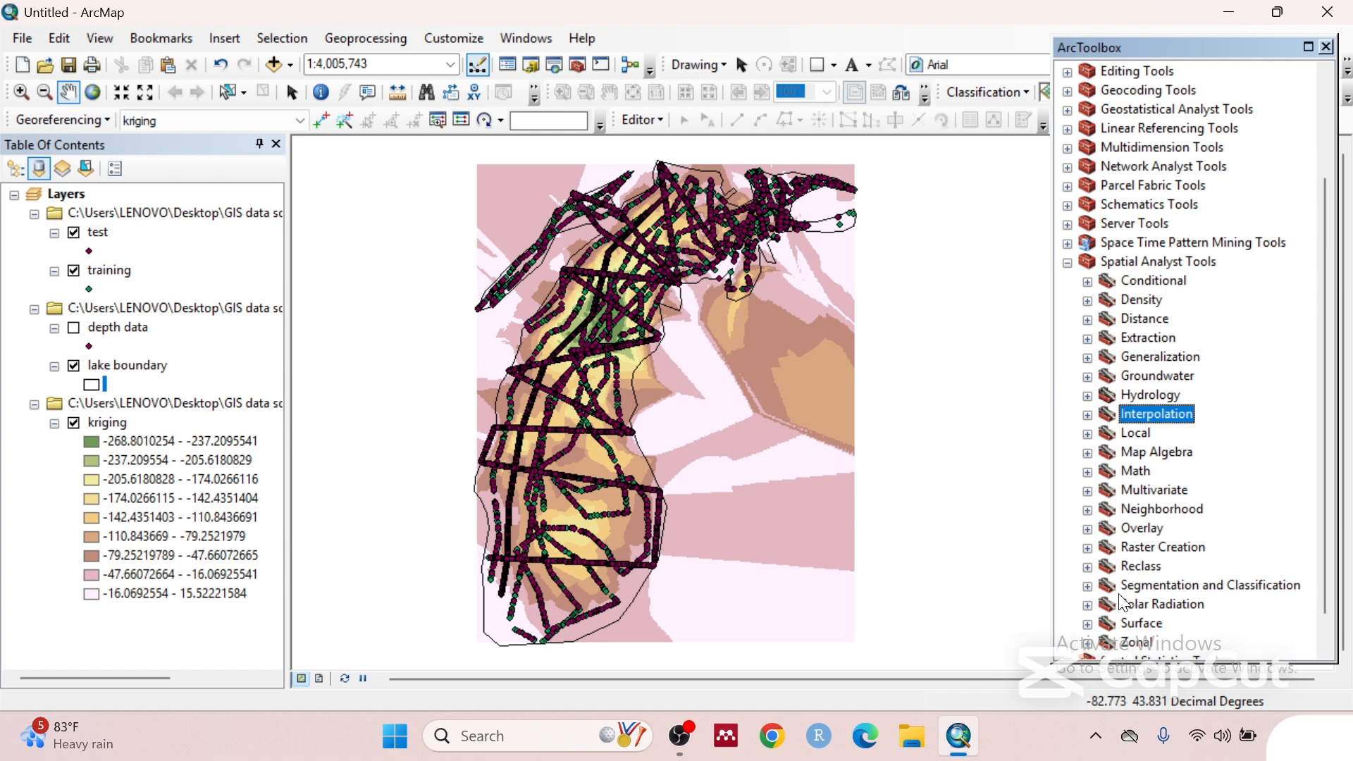
{"action": "left_click", "coordinate": [1068, 263]}
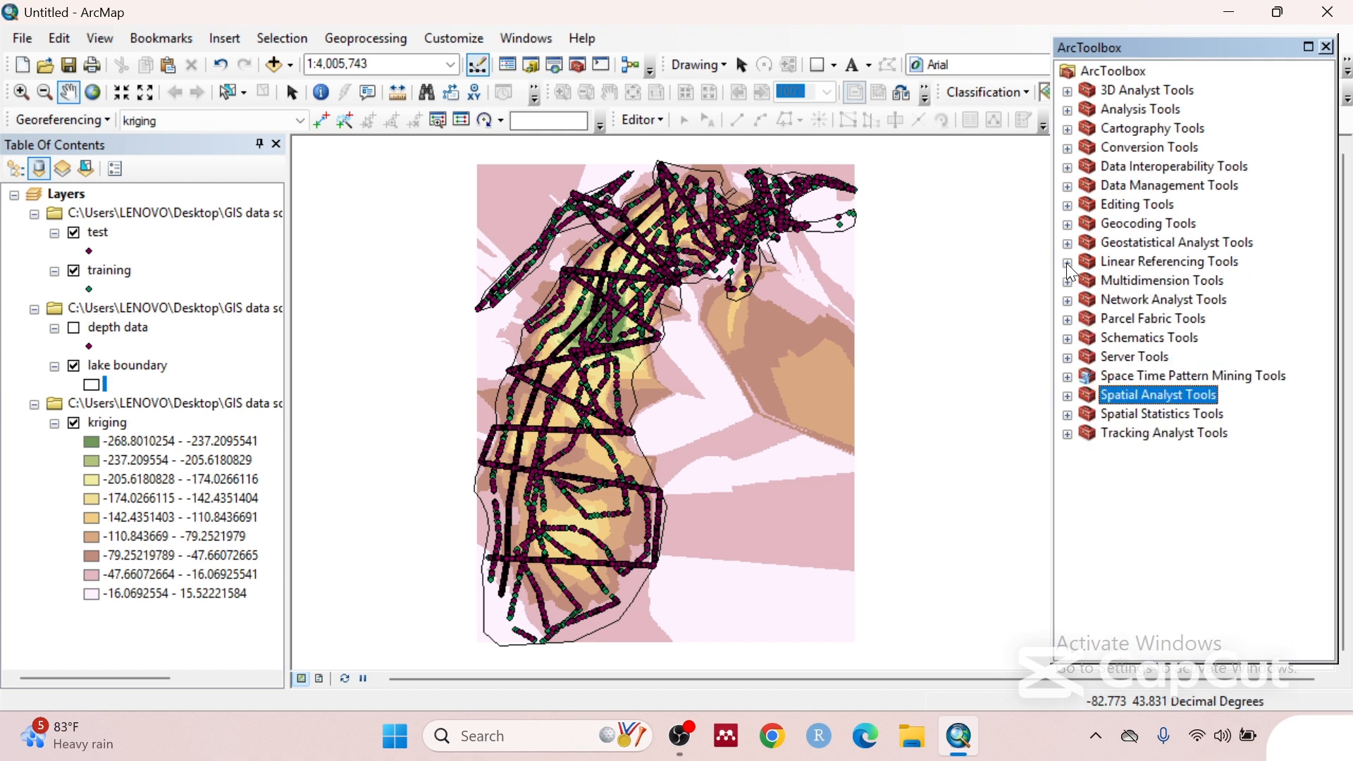
{"action": "left_click", "coordinate": [1069, 187]}
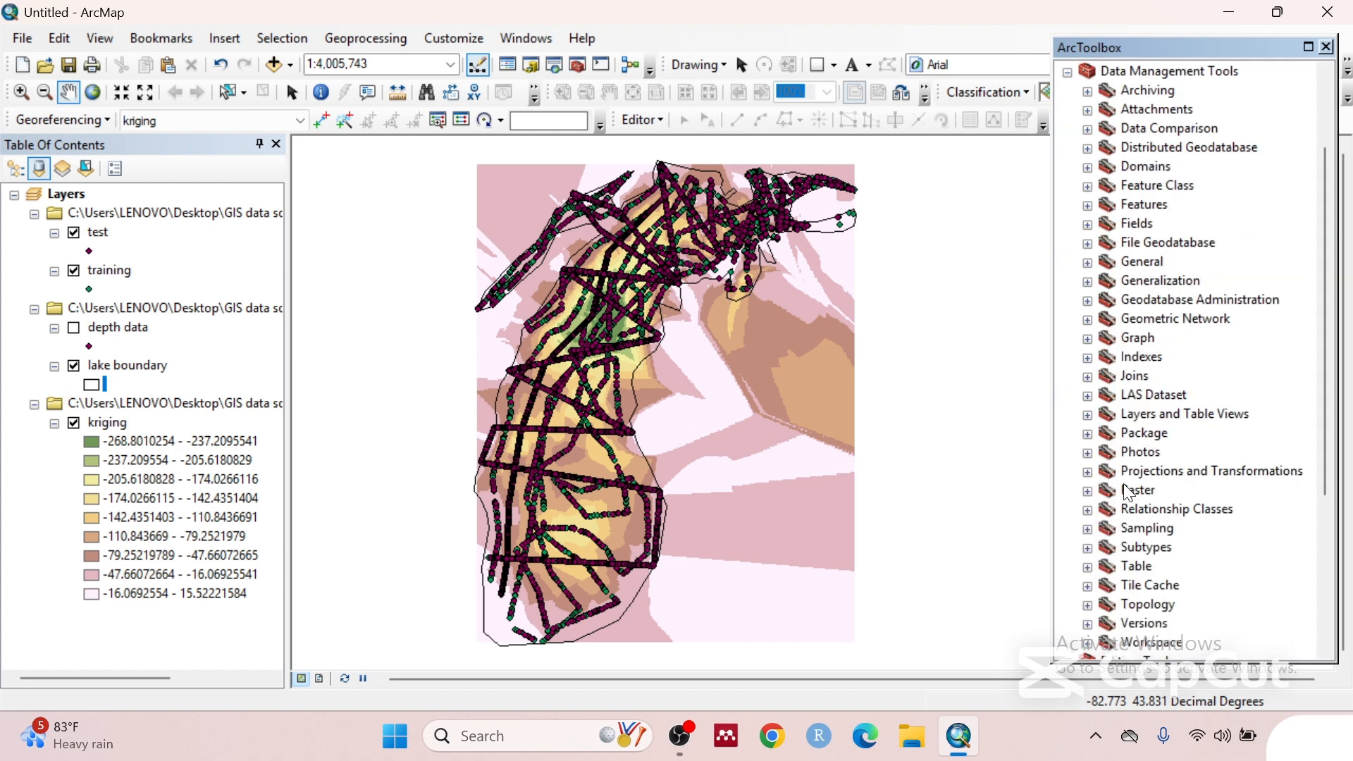
{"action": "left_click", "coordinate": [1088, 492]}
{"action": "double_click", "coordinate": [1126, 590]}
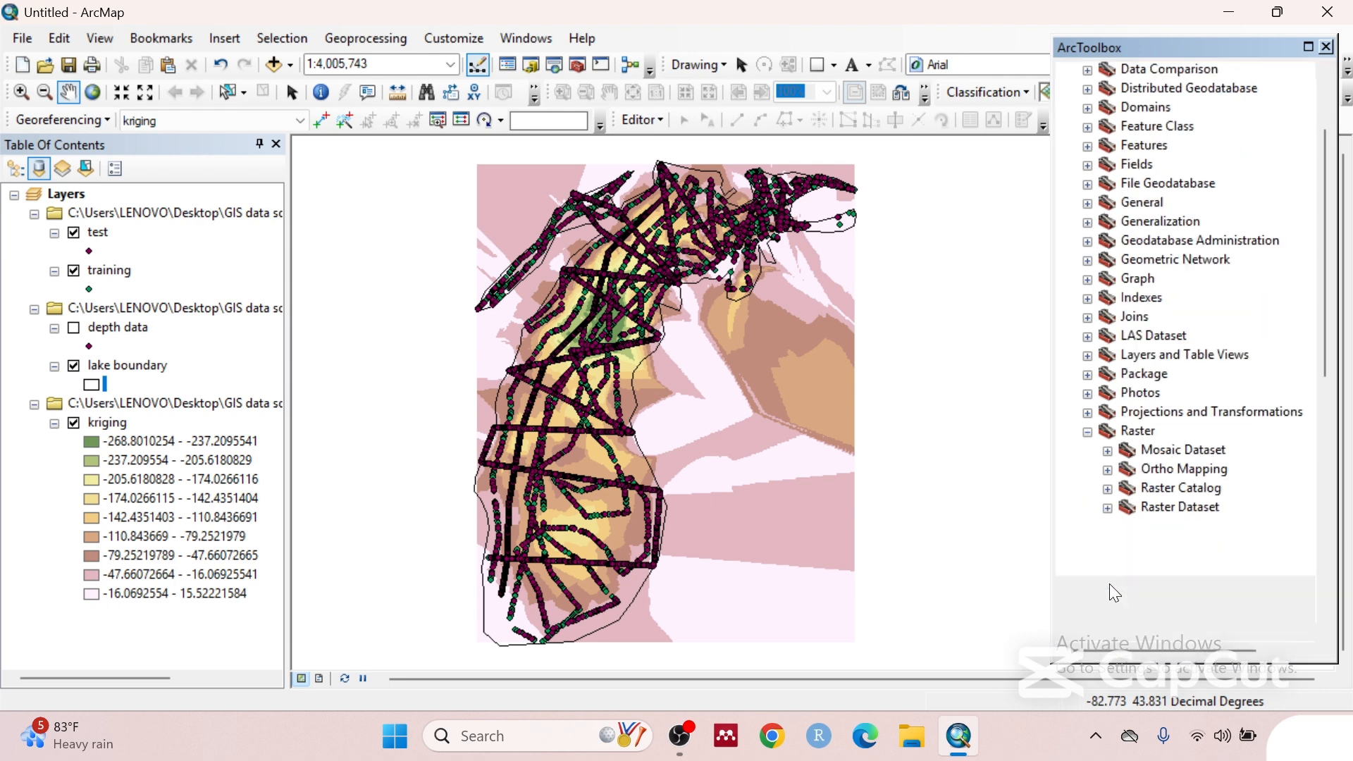
{"action": "double_click", "coordinate": [1172, 454]}
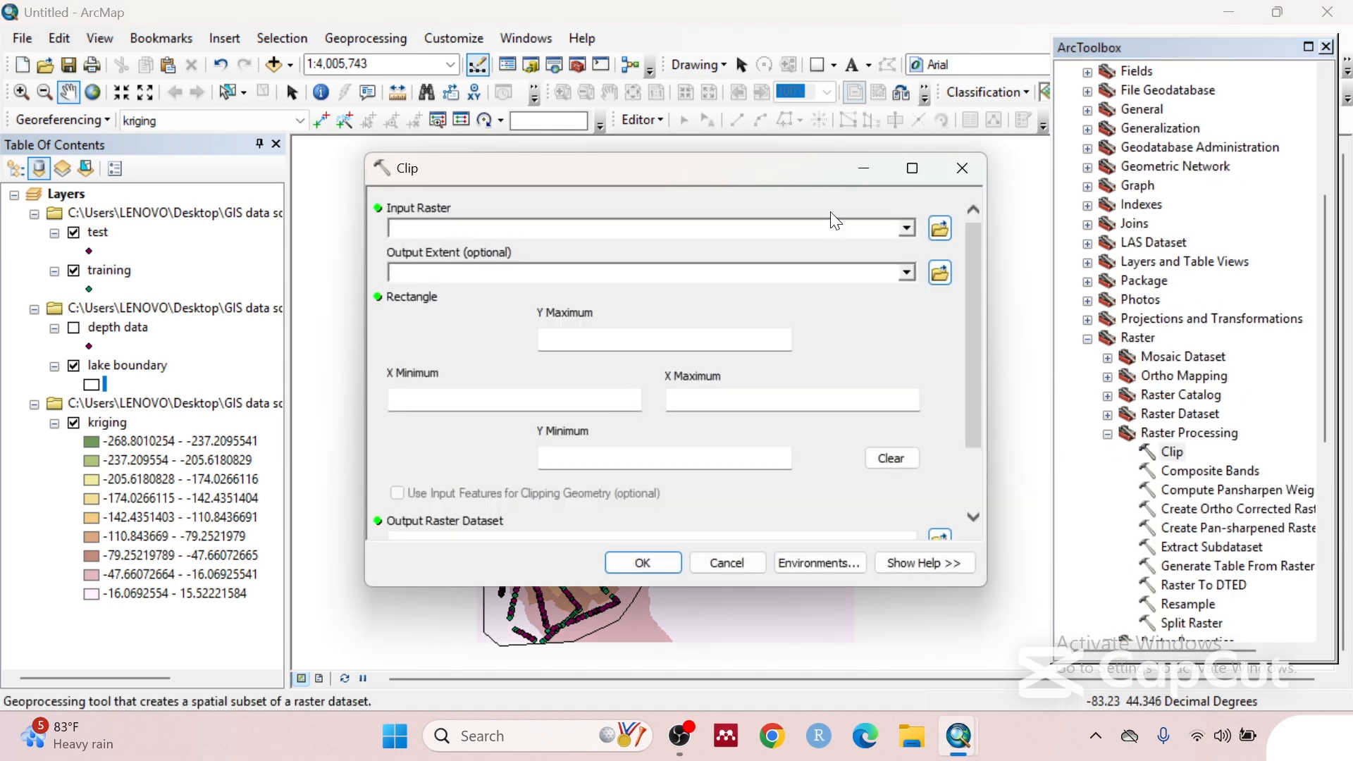
- Set the Clip input raster to kriging and the output extent to lake boundary
{"action": "left_click", "coordinate": [907, 229]}
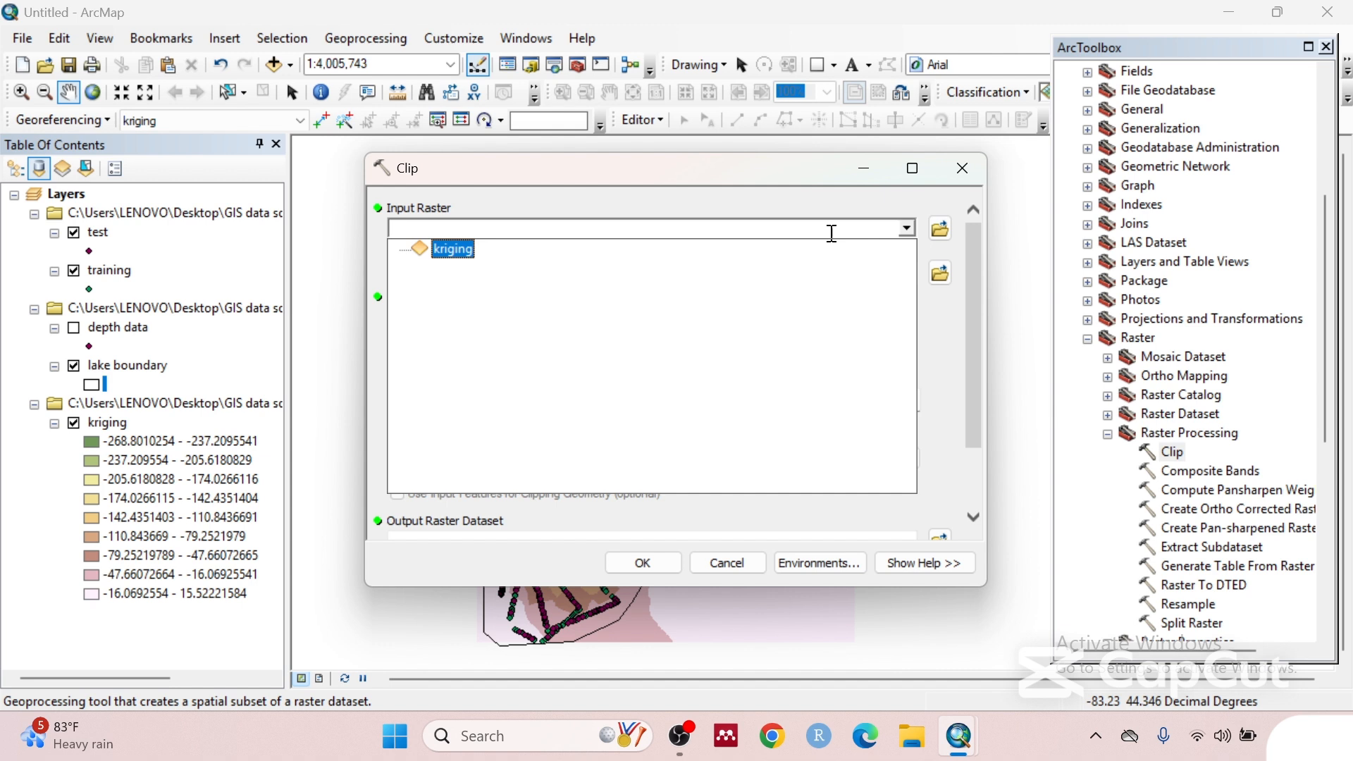
{"action": "left_click", "coordinate": [471, 252]}
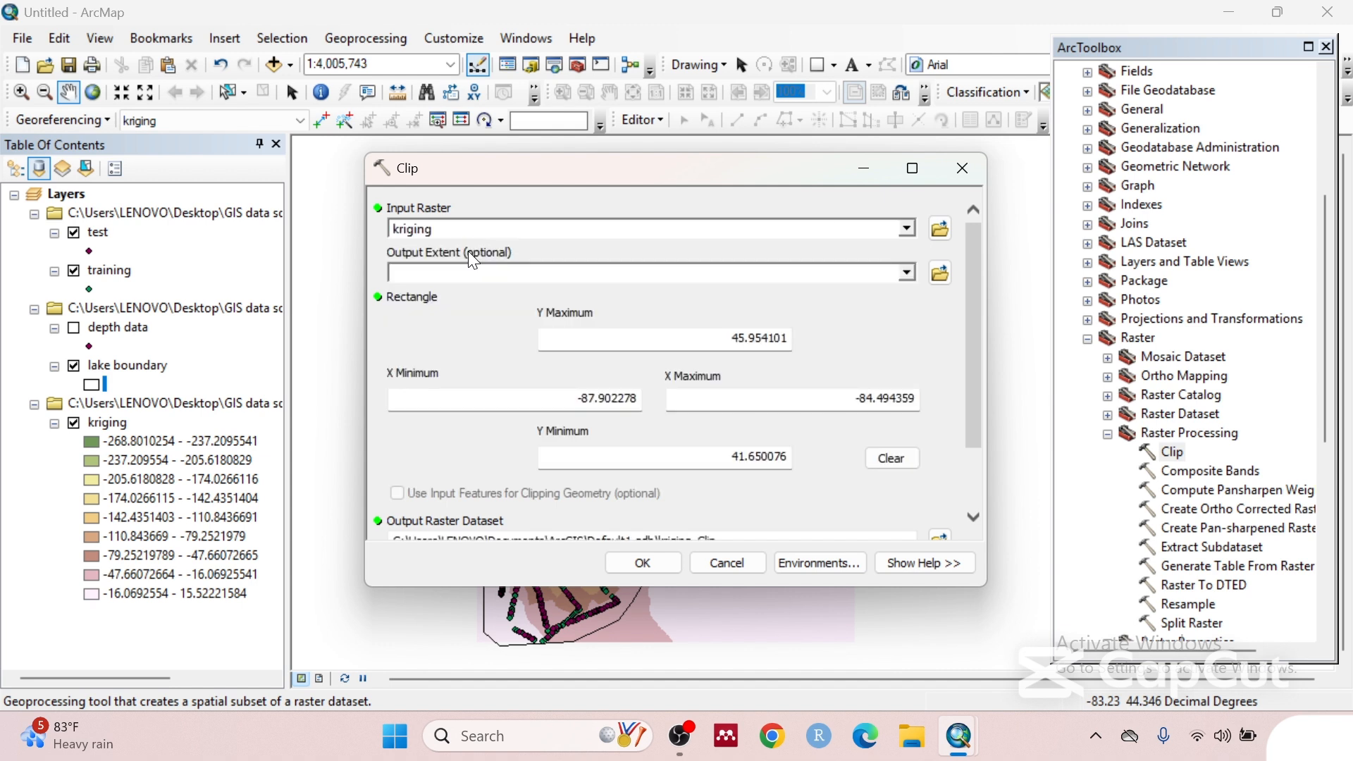
{"action": "left_click", "coordinate": [908, 275]}
{"action": "left_click", "coordinate": [444, 348]}
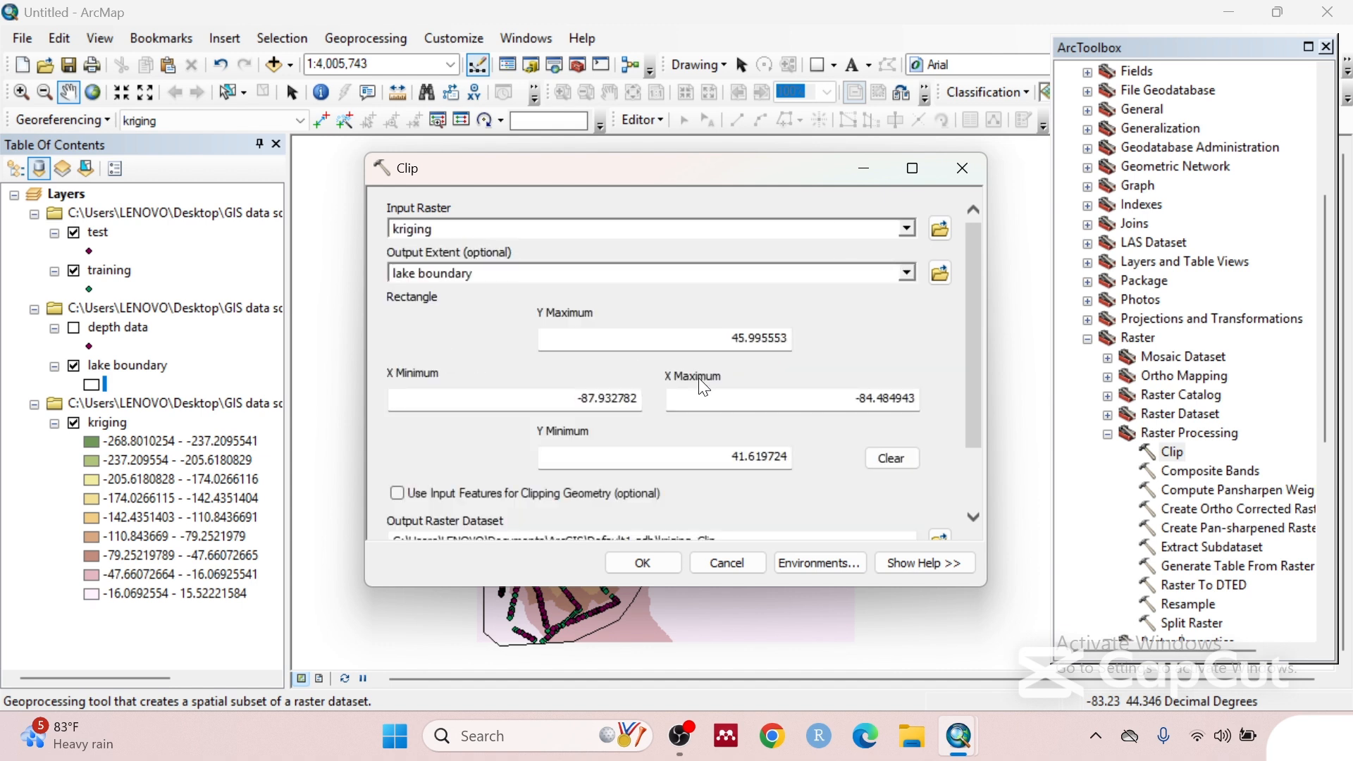
- Enable using input features for clipping geometry and run the Clip with the output saved as clip in the Results folder
{"action": "left_click_drag", "start_coordinate": [979, 330], "coordinate": [980, 384]}
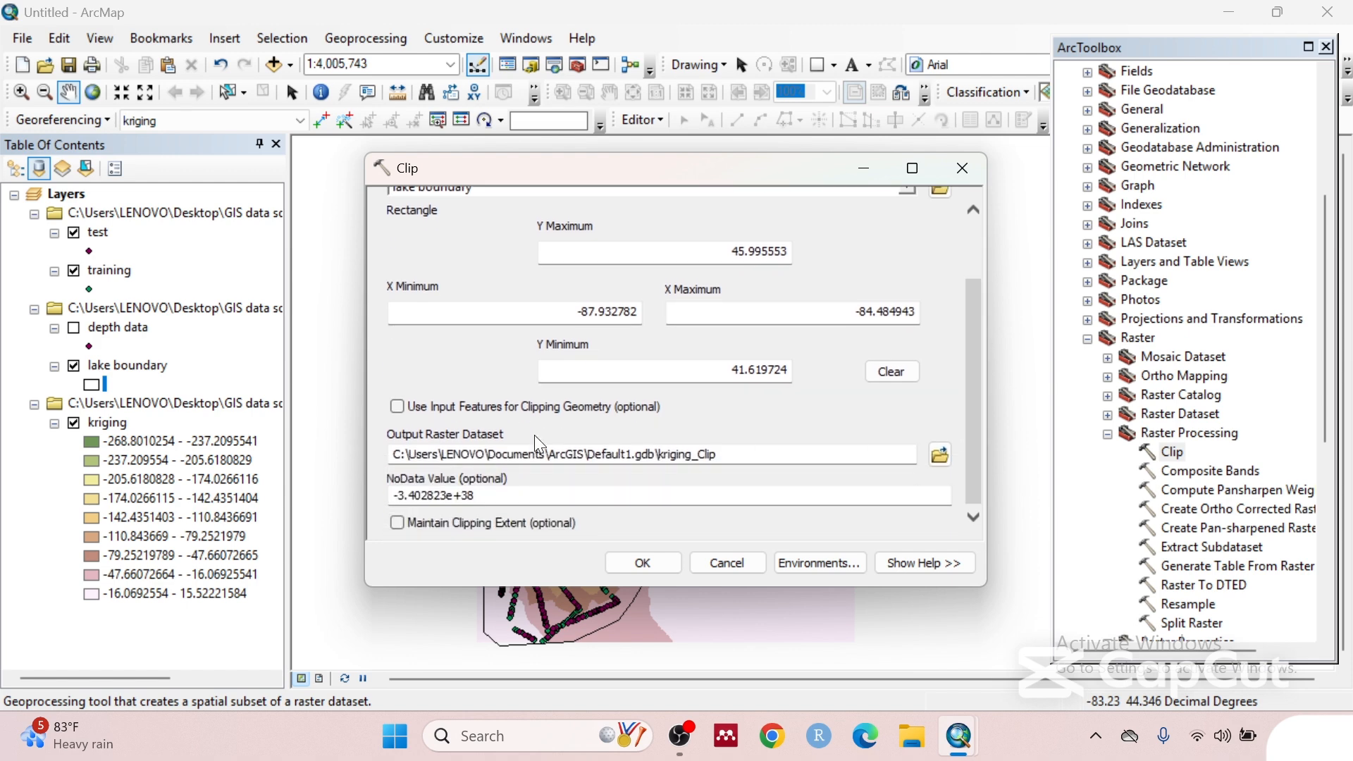
{"action": "left_click", "coordinate": [404, 406]}
{"action": "left_click", "coordinate": [938, 455]}
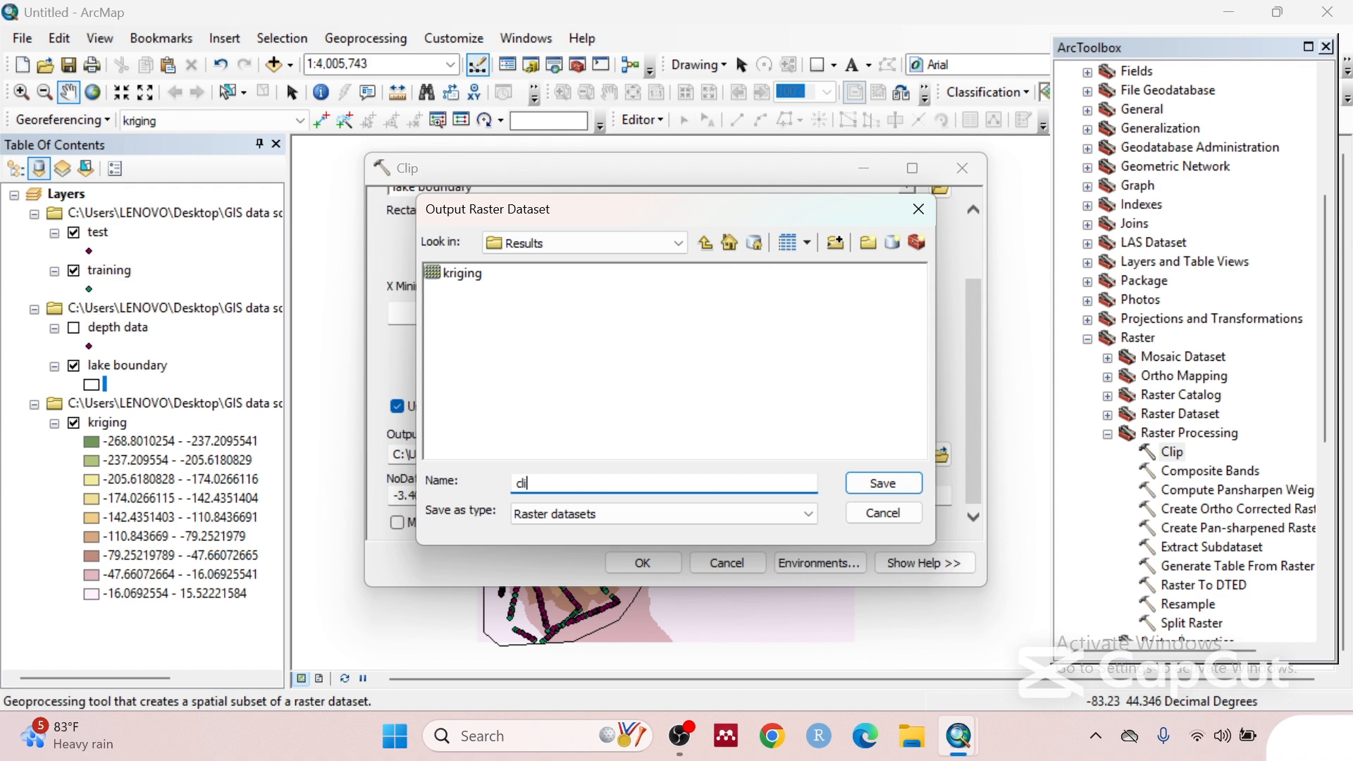
{"action": "left_click", "coordinate": [883, 484]}
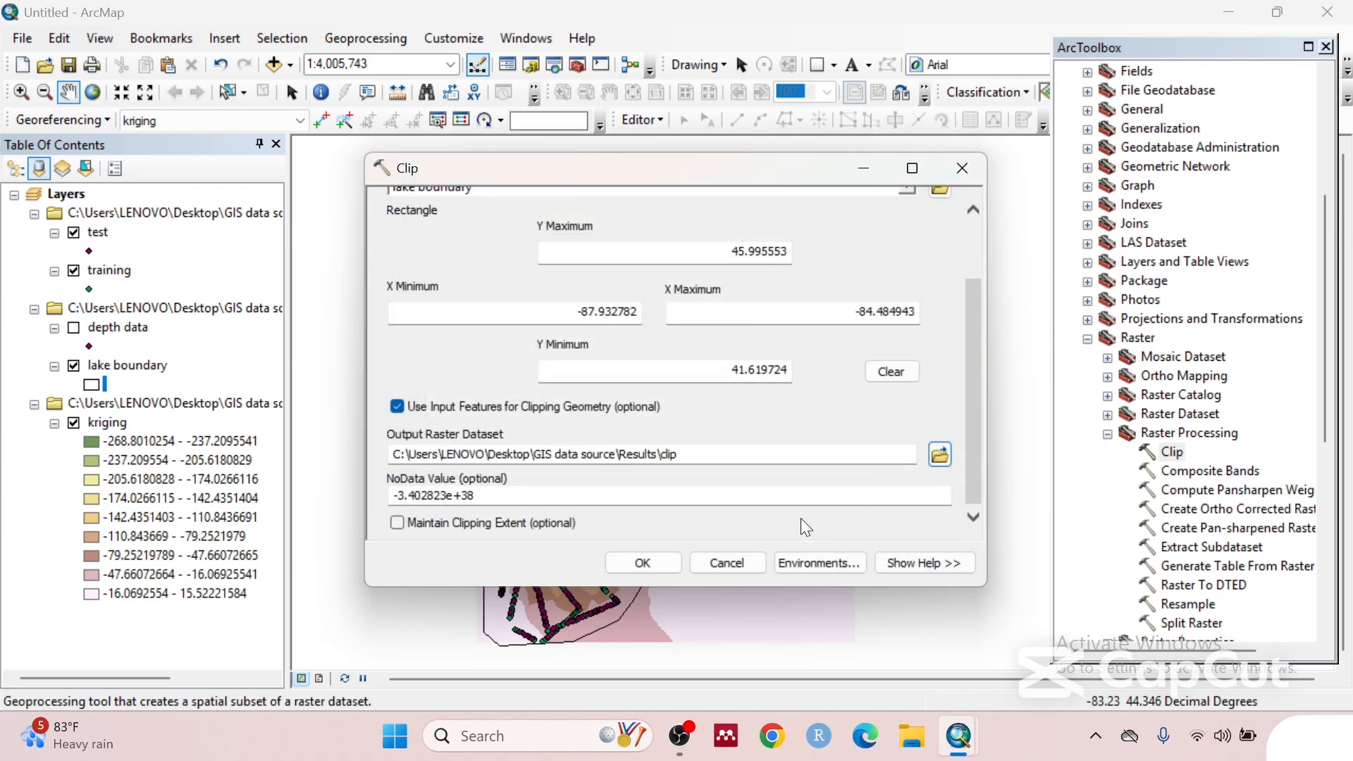
{"action": "left_click", "coordinate": [642, 564]}
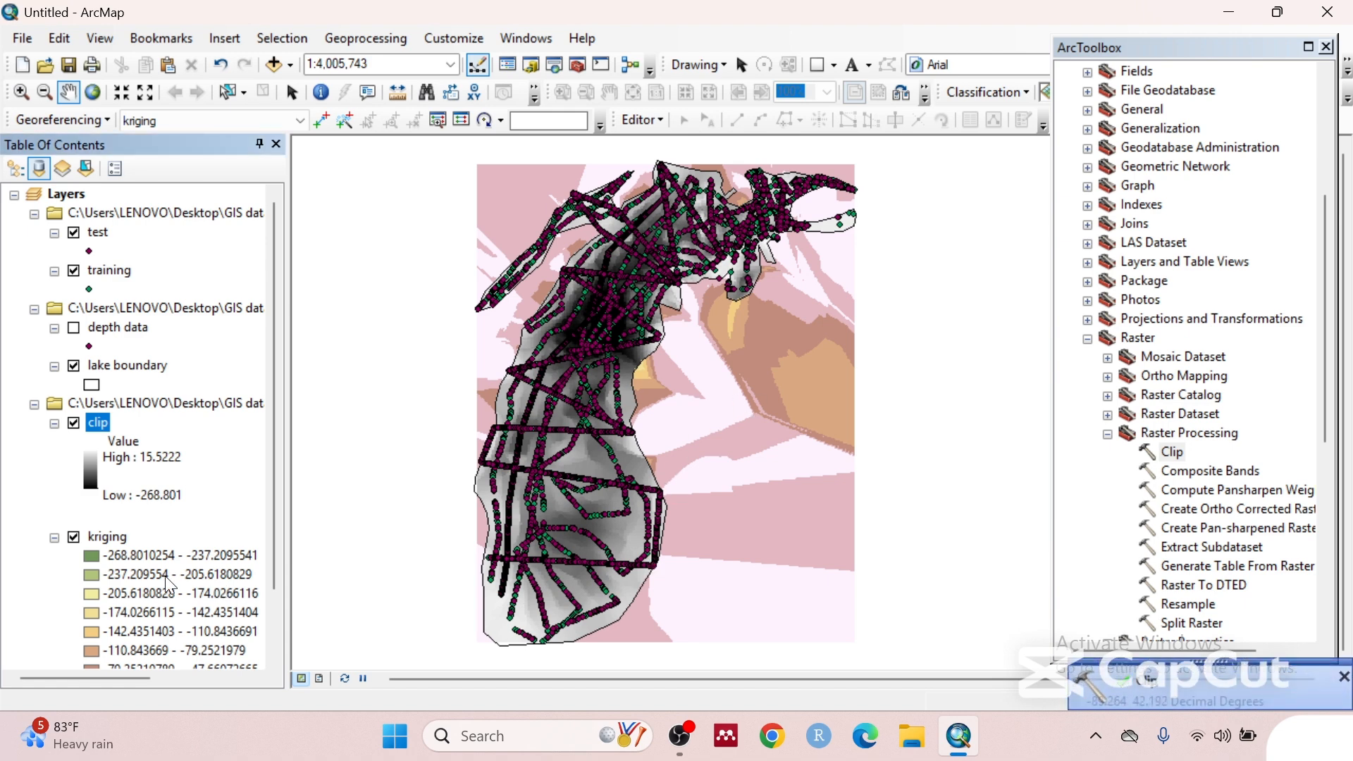
- Hide and collapse the kriging layer, and apply a rainbow color ramp to the clip raster
{"action": "left_click", "coordinate": [74, 537]}
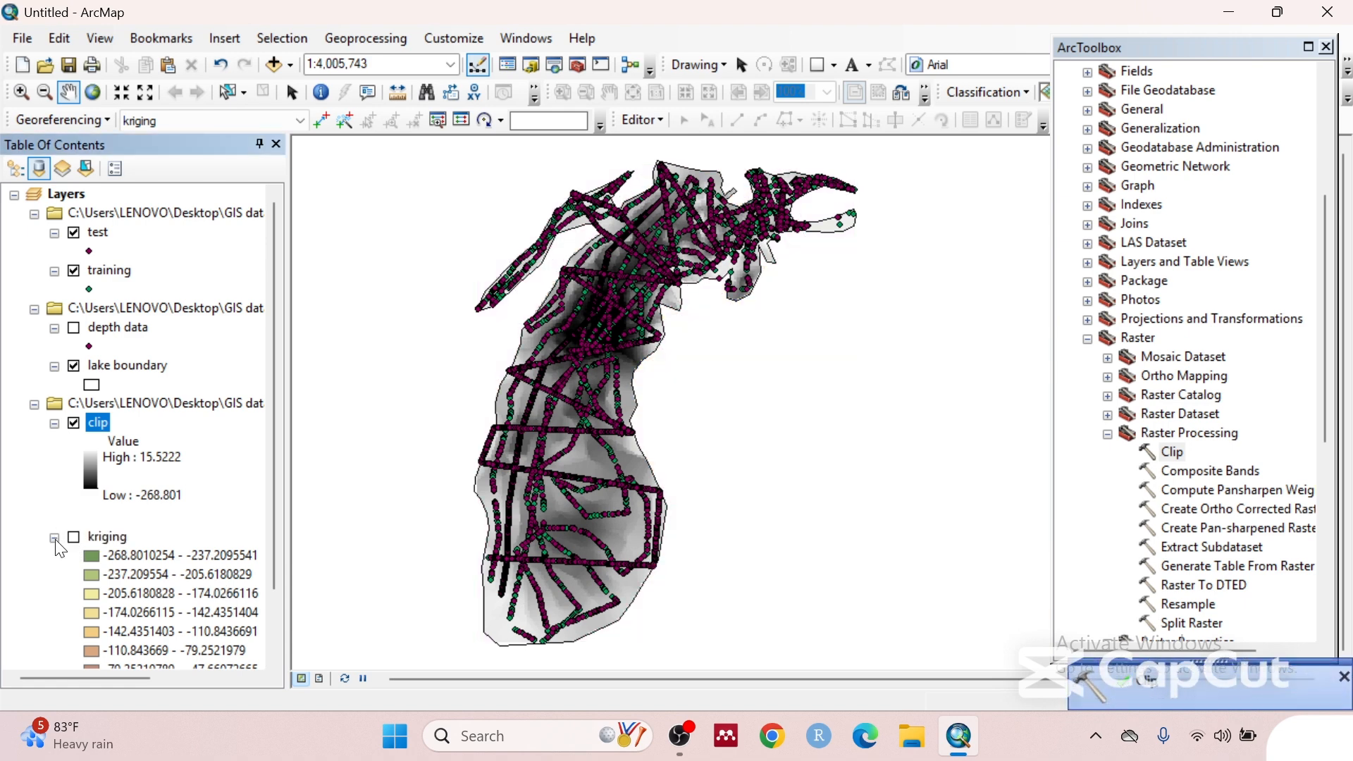
{"action": "left_click", "coordinate": [54, 539]}
{"action": "left_click", "coordinate": [94, 472]}
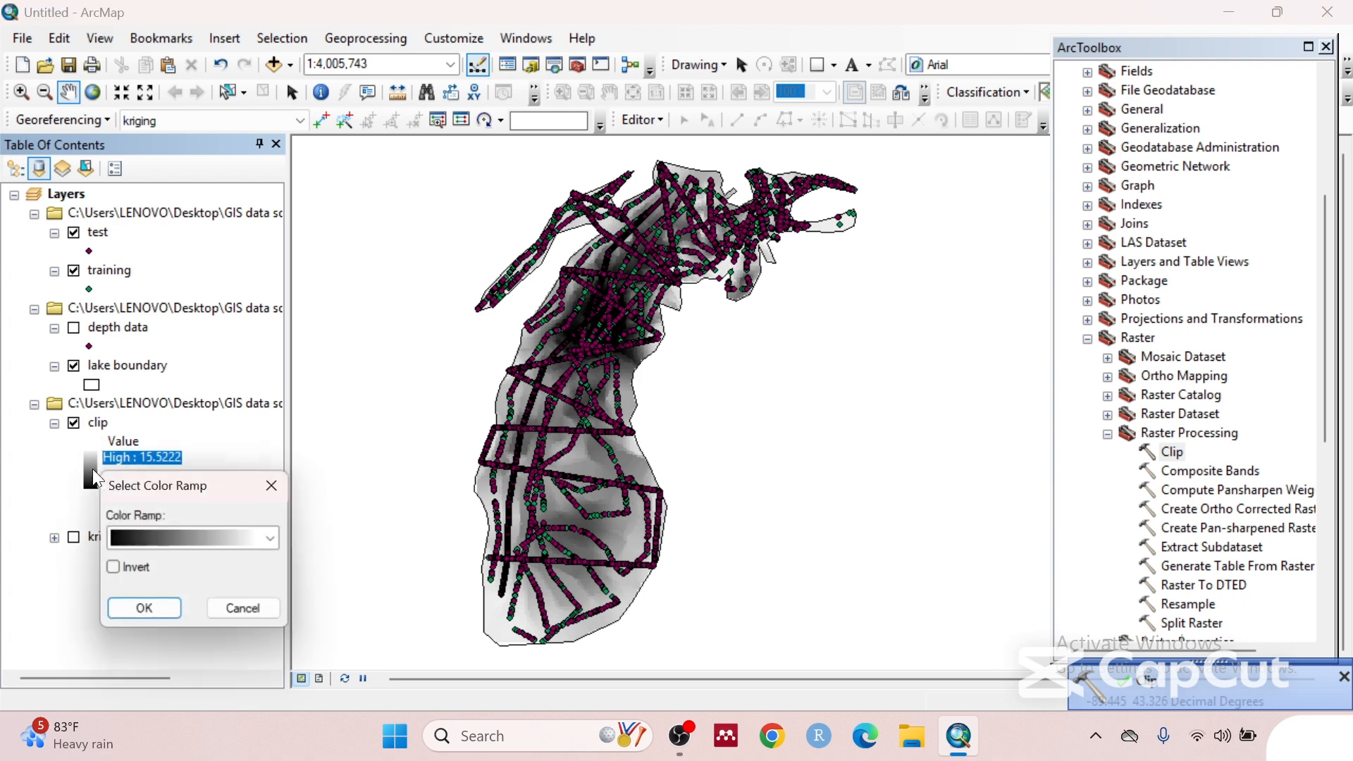
{"action": "left_click", "coordinate": [278, 541]}
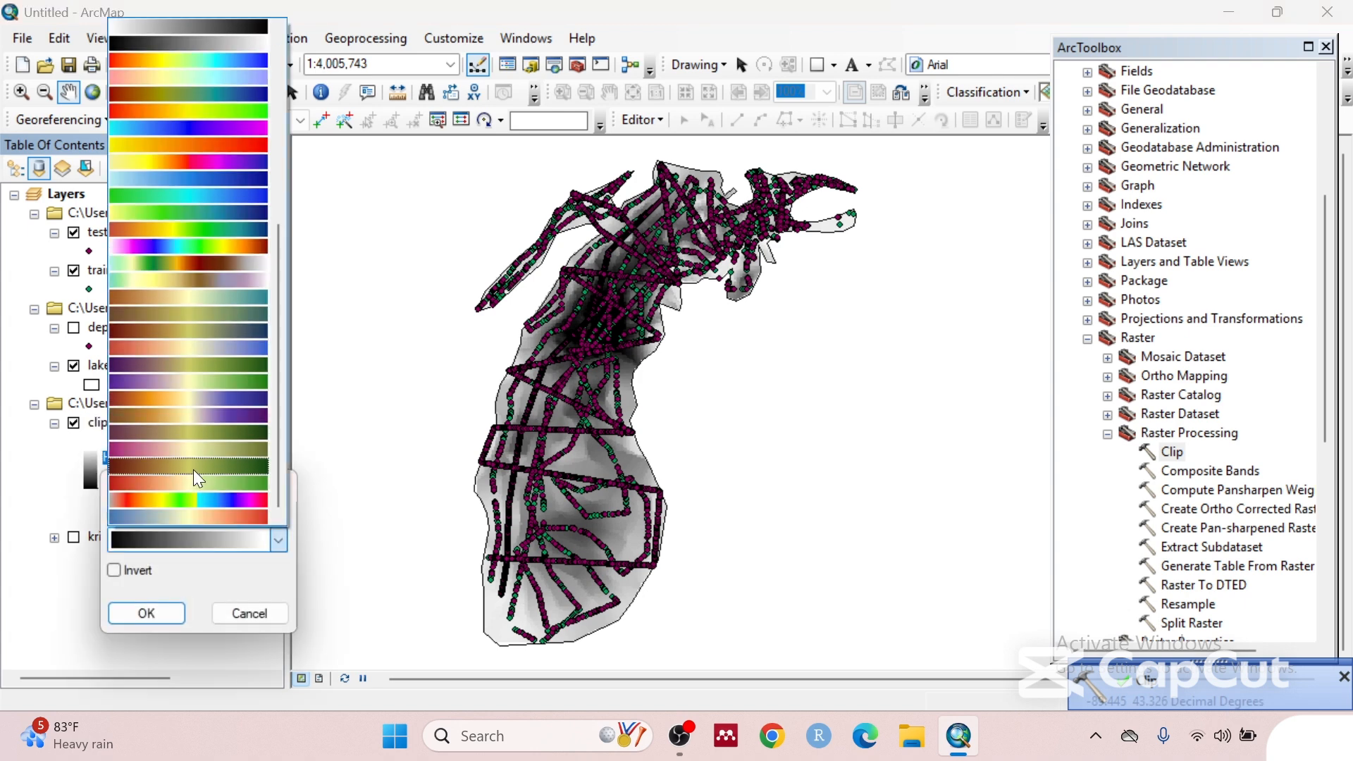
{"action": "left_click", "coordinate": [188, 485]}
{"action": "left_click", "coordinate": [281, 540]}
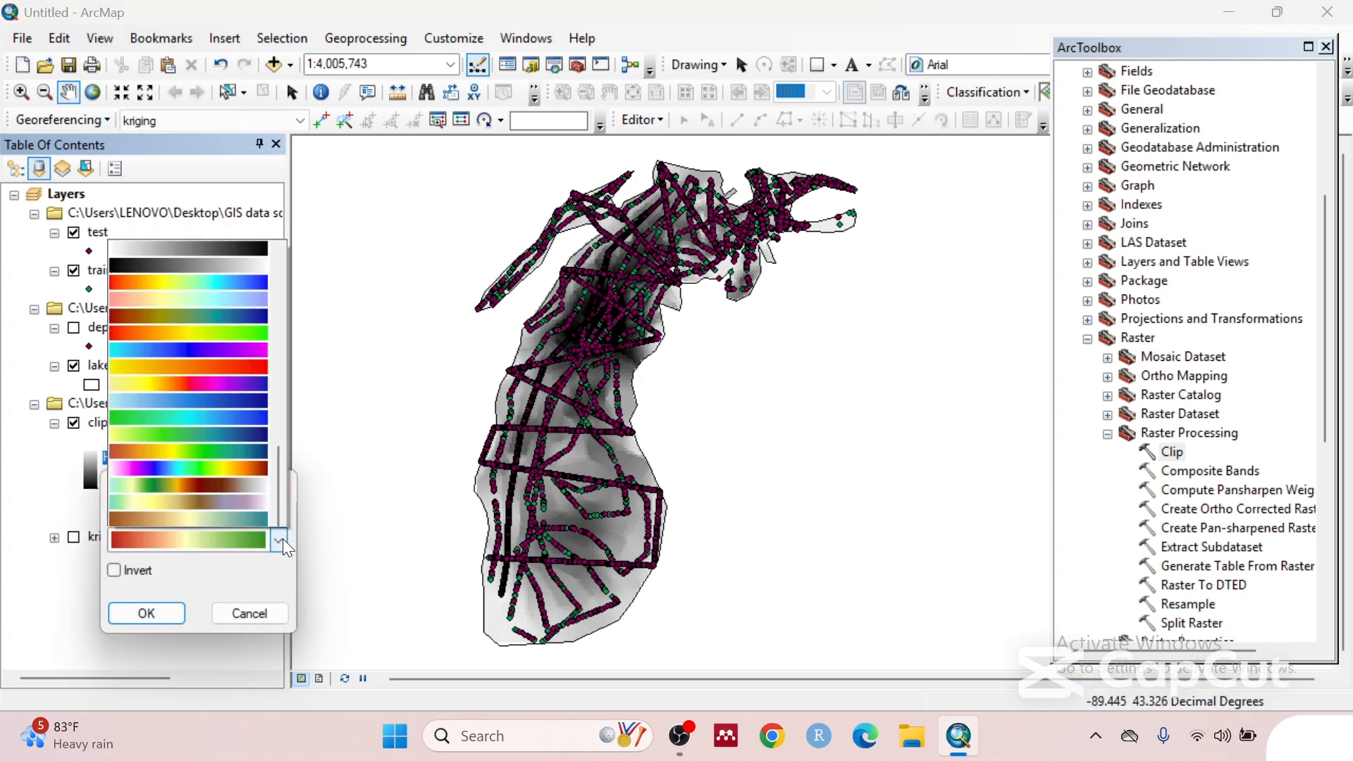
{"action": "left_click", "coordinate": [243, 497]}
{"action": "left_click", "coordinate": [146, 612]}
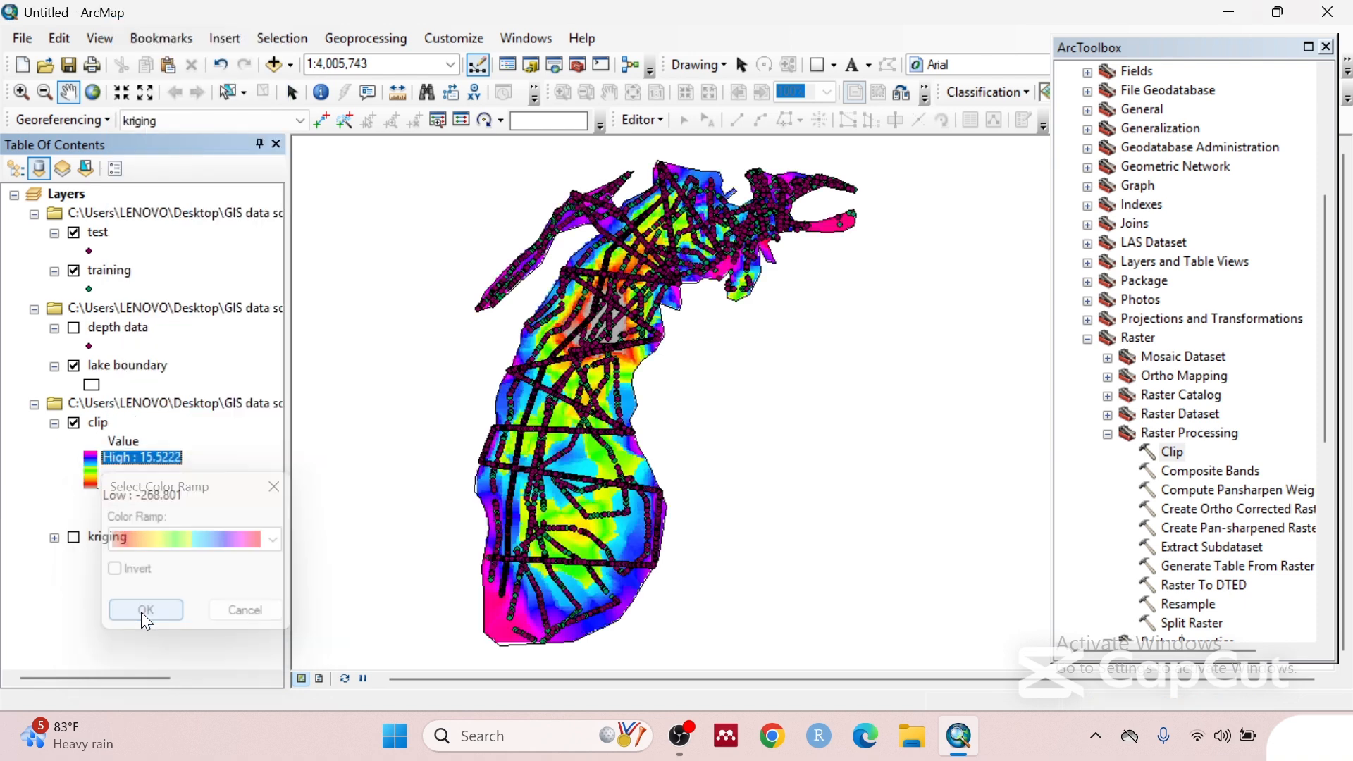
- Hide the lake boundary, training and test layers so only the clip raster is displayed
{"action": "left_click", "coordinate": [73, 366]}
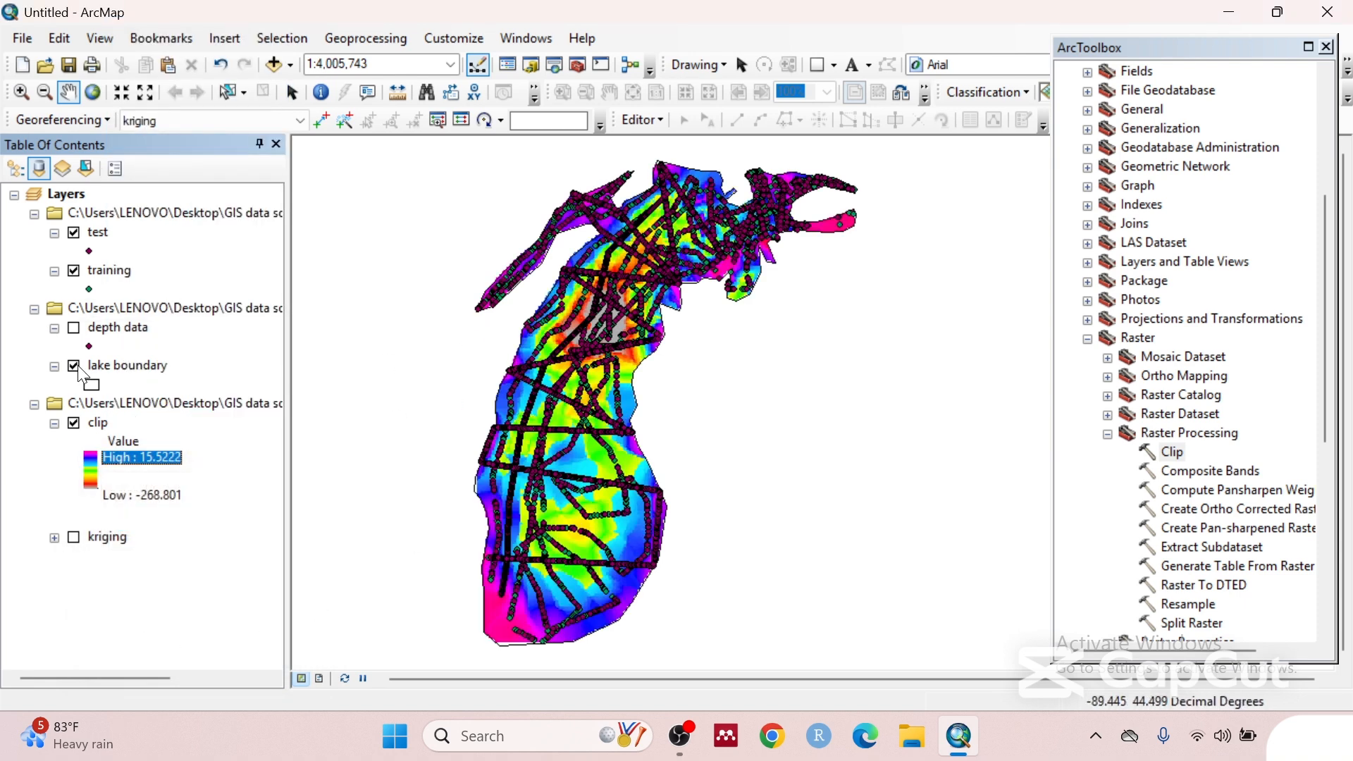
{"action": "left_click", "coordinate": [75, 270]}
{"action": "left_click", "coordinate": [74, 234]}
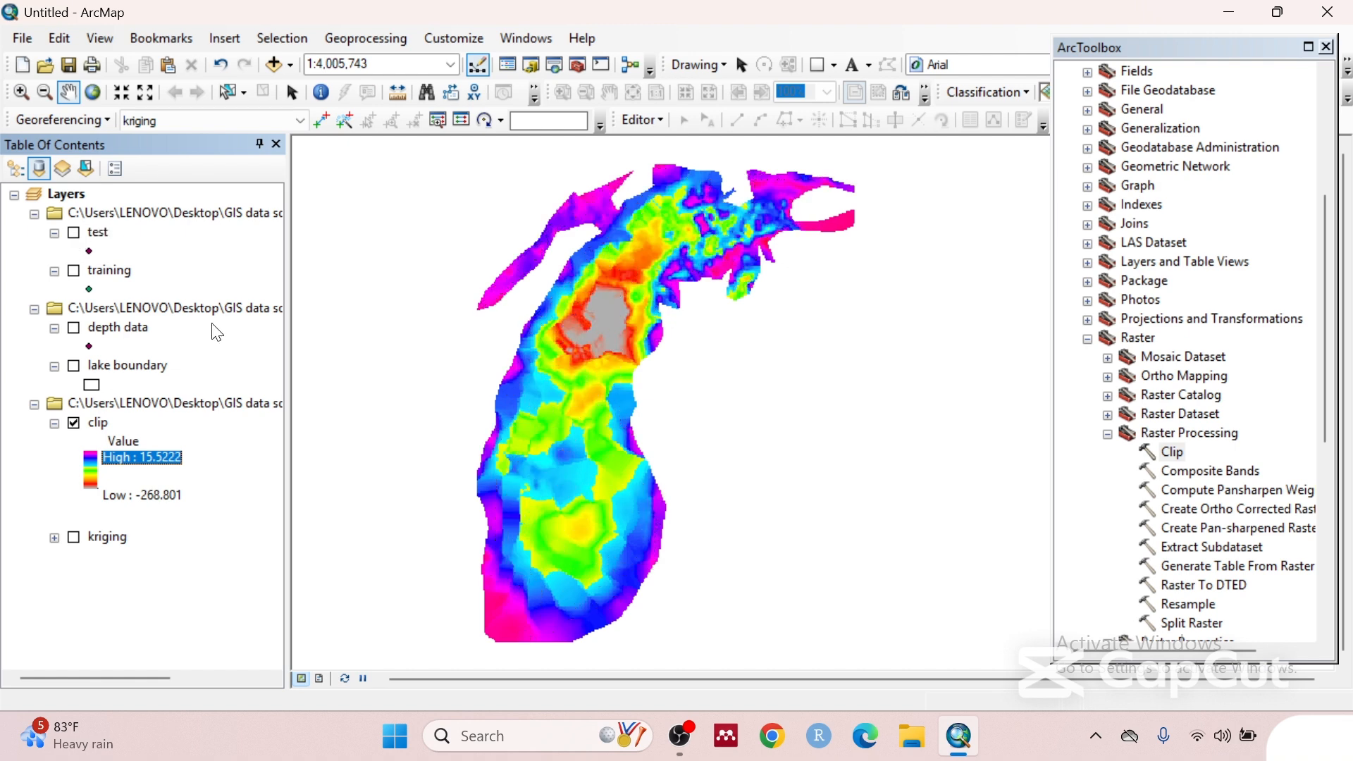
- Collapse the Data Management tools and open the Contour tool from the Spatial Analyst Surface tools
{"action": "left_click", "coordinate": [1108, 434]}
{"action": "left_click", "coordinate": [1088, 339]}
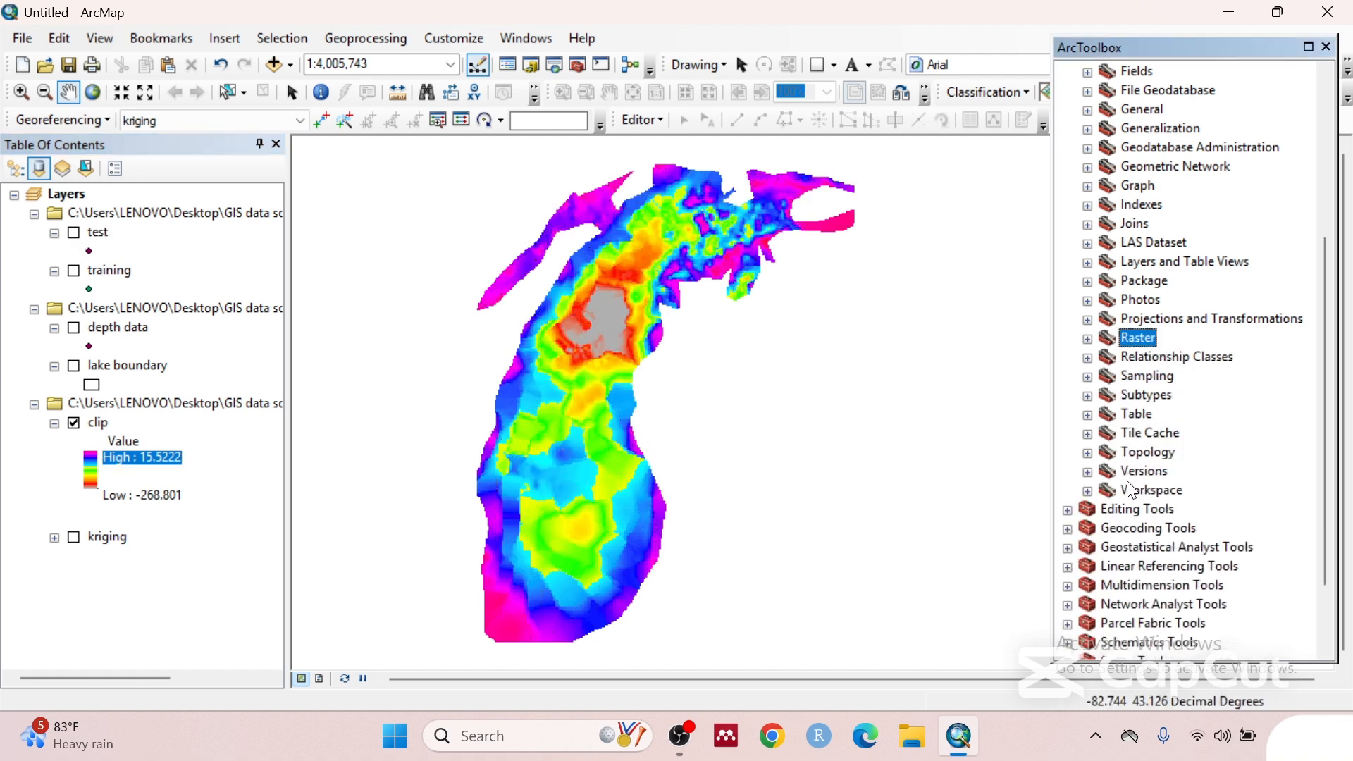
{"action": "scroll", "coordinate": [1098, 310], "scroll_direction": "up", "scroll_amount": 4}
{"action": "left_click", "coordinate": [1067, 148]}
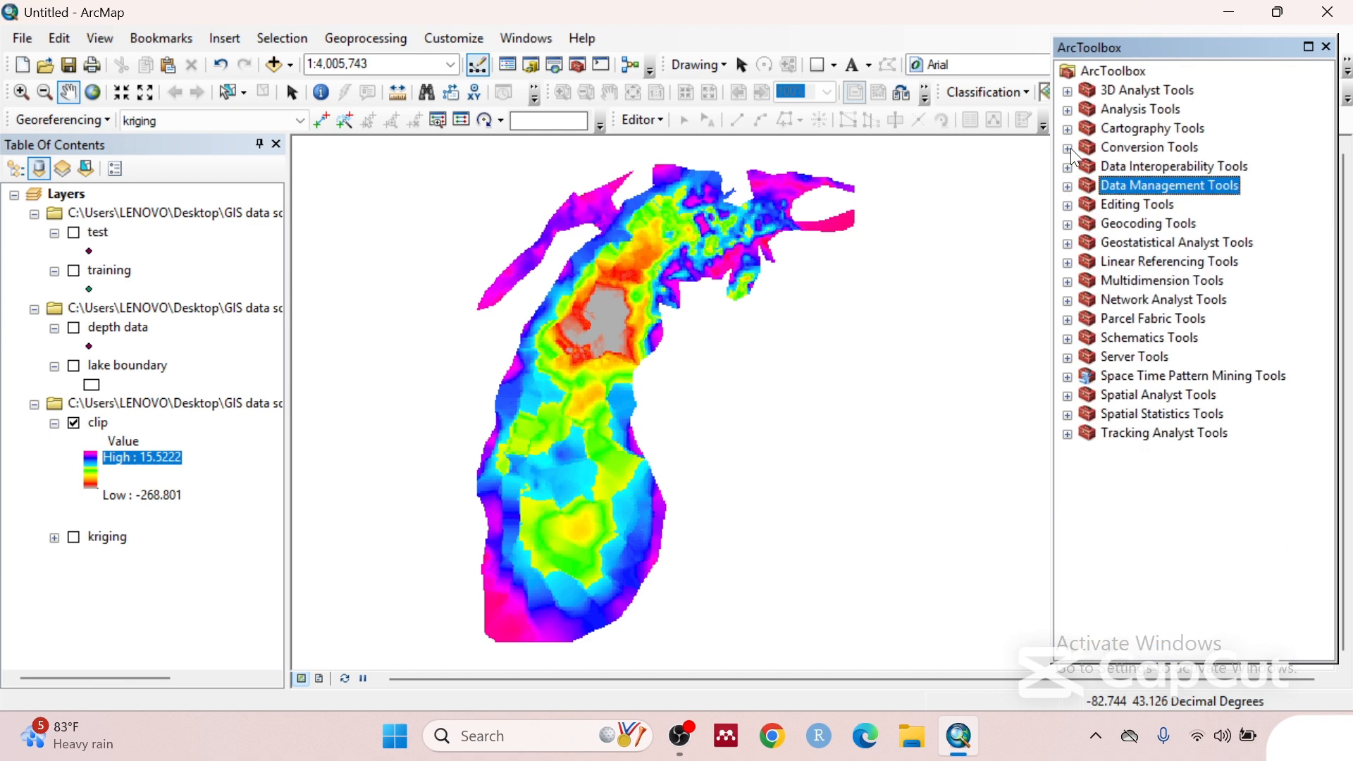
{"action": "left_click", "coordinate": [1070, 399]}
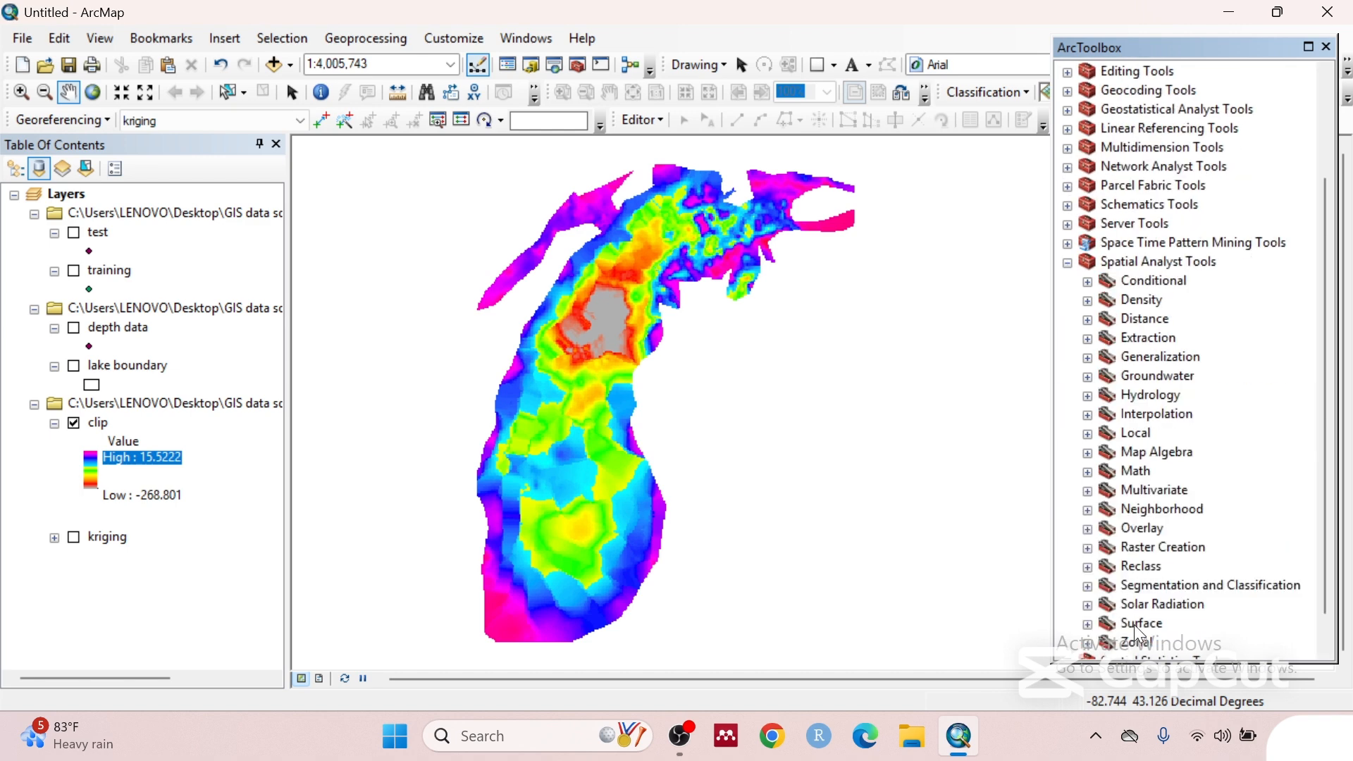
{"action": "left_click", "coordinate": [1089, 625]}
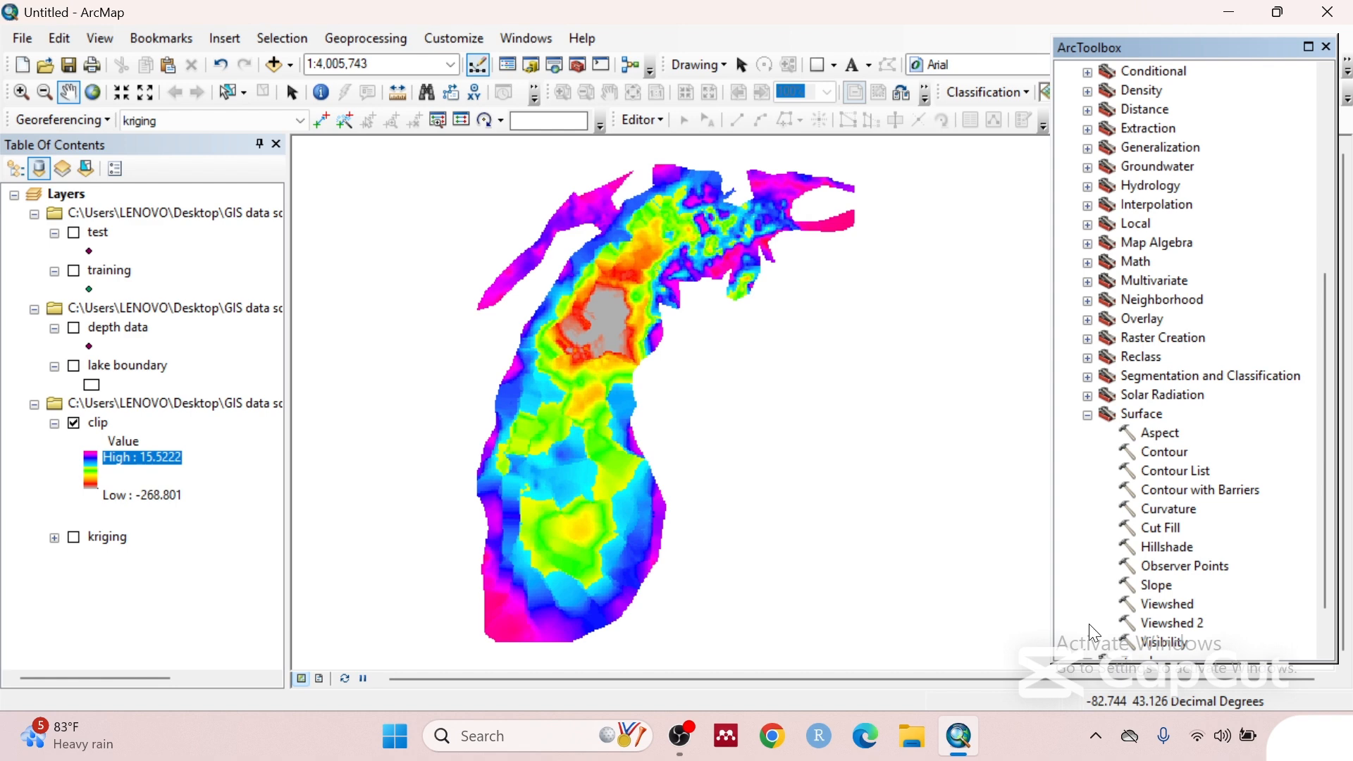
{"action": "double_click", "coordinate": [1165, 452]}
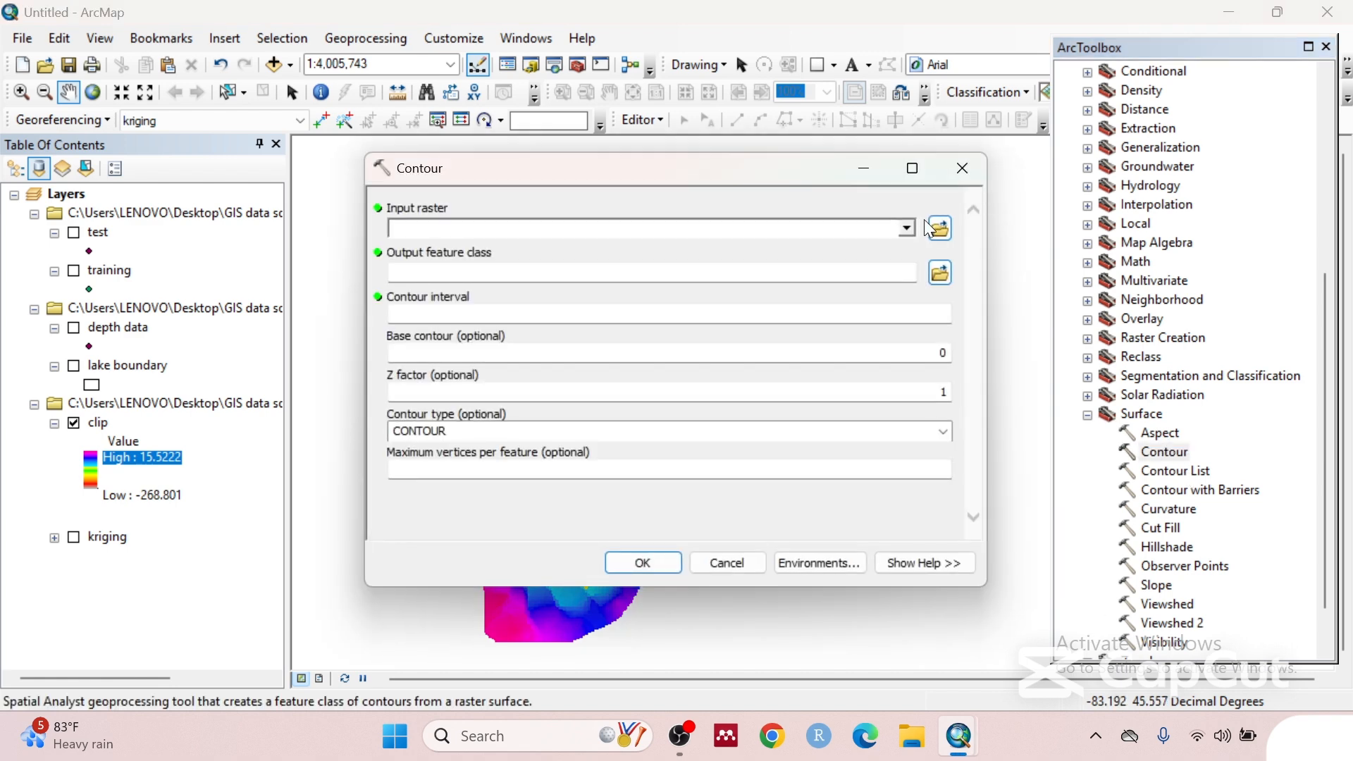
- Generate contours from the clip raster at an interval of 20, saved as contour.shp in the Results folder
{"action": "left_click", "coordinate": [907, 228]}
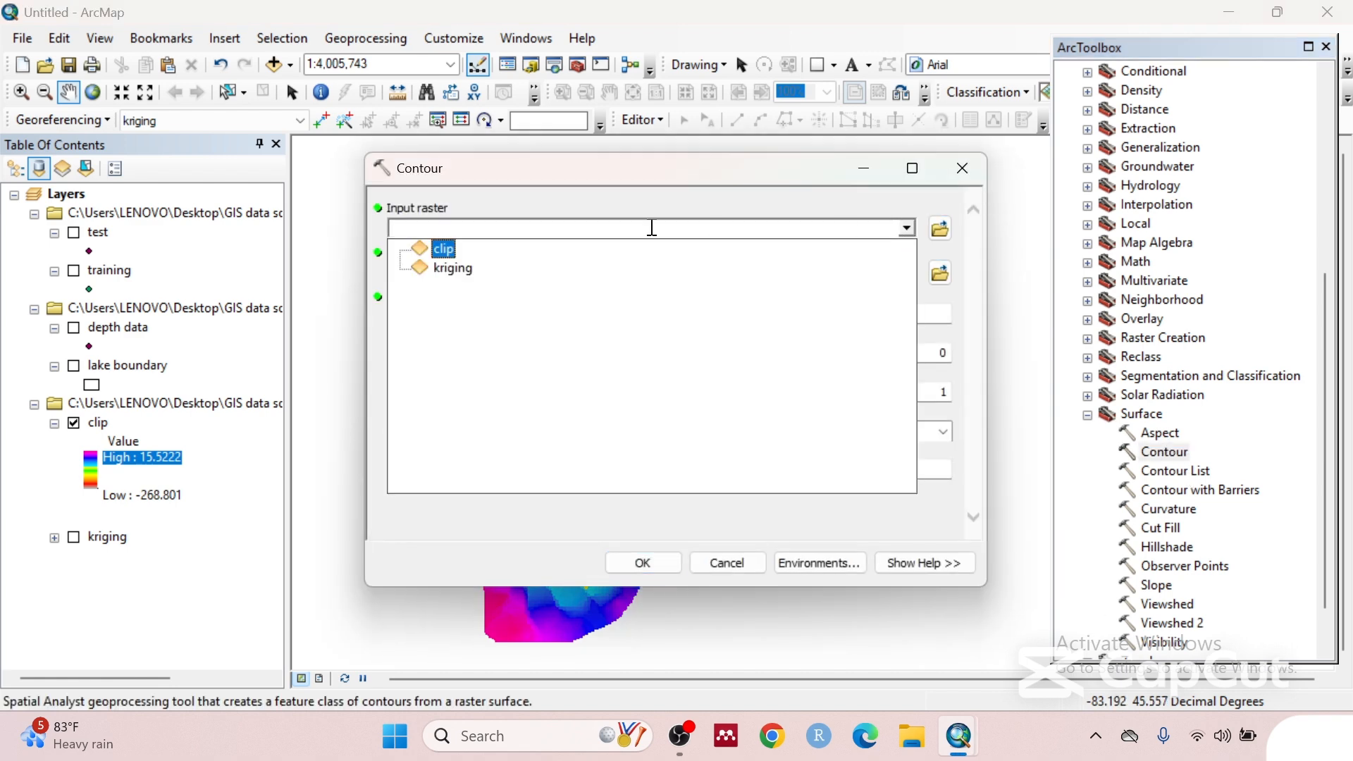
{"action": "left_click", "coordinate": [450, 249]}
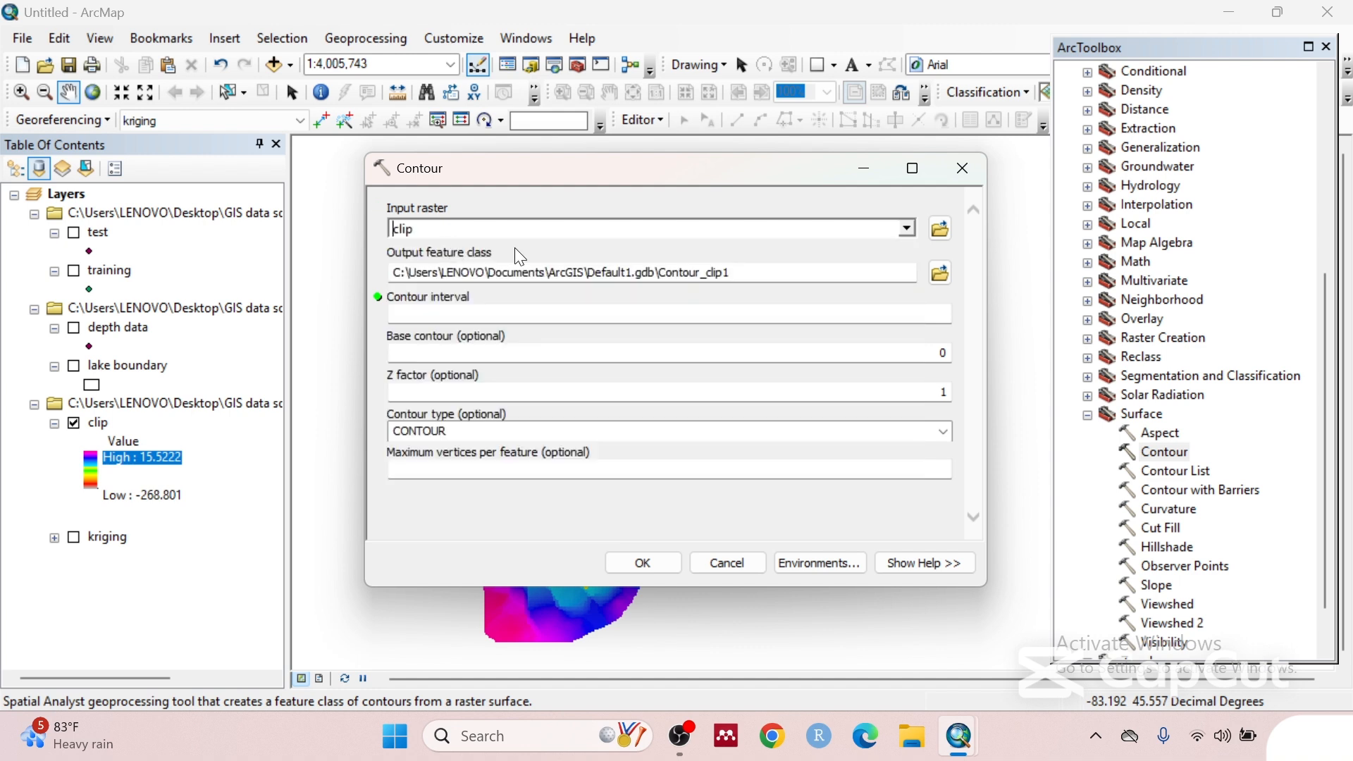
{"action": "left_click", "coordinate": [941, 273]}
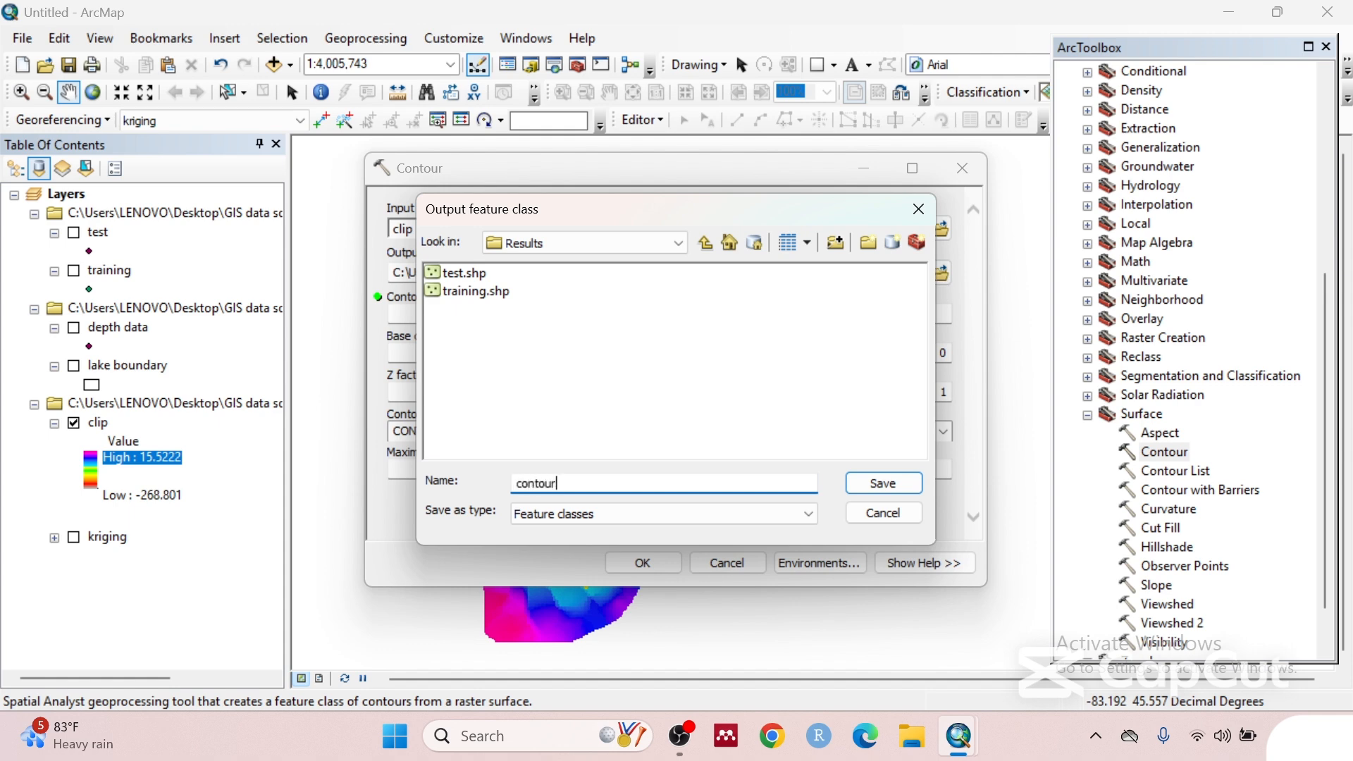
{"action": "left_click", "coordinate": [904, 487]}
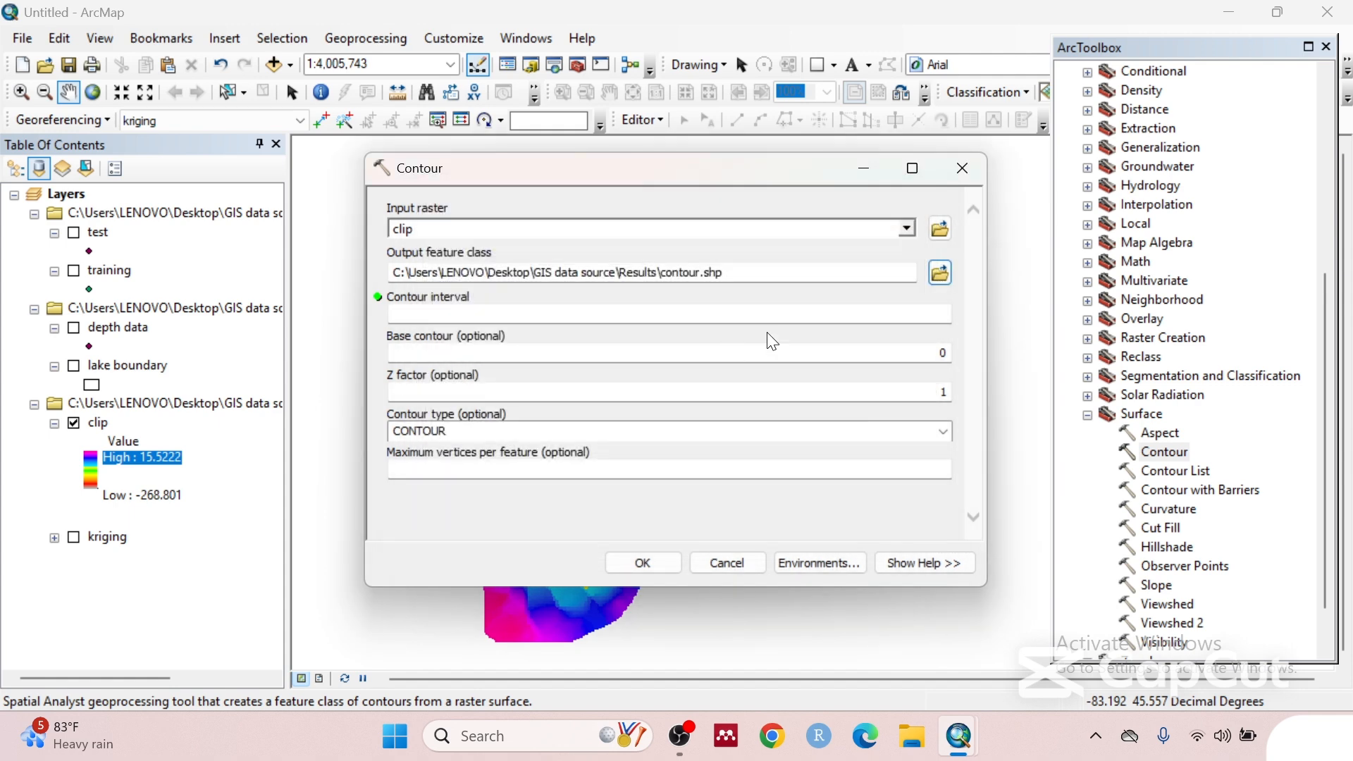
{"action": "left_click", "coordinate": [942, 314]}
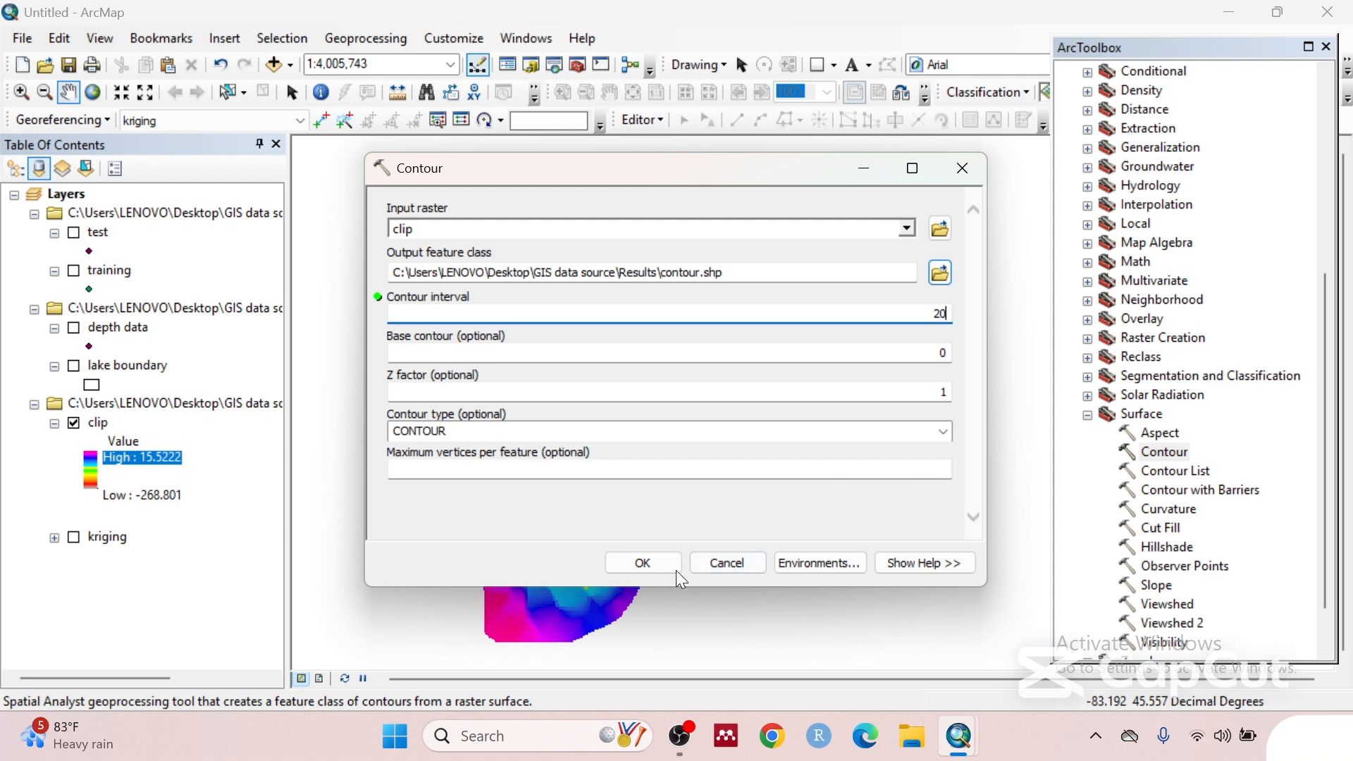
{"action": "left_click", "coordinate": [654, 567]}
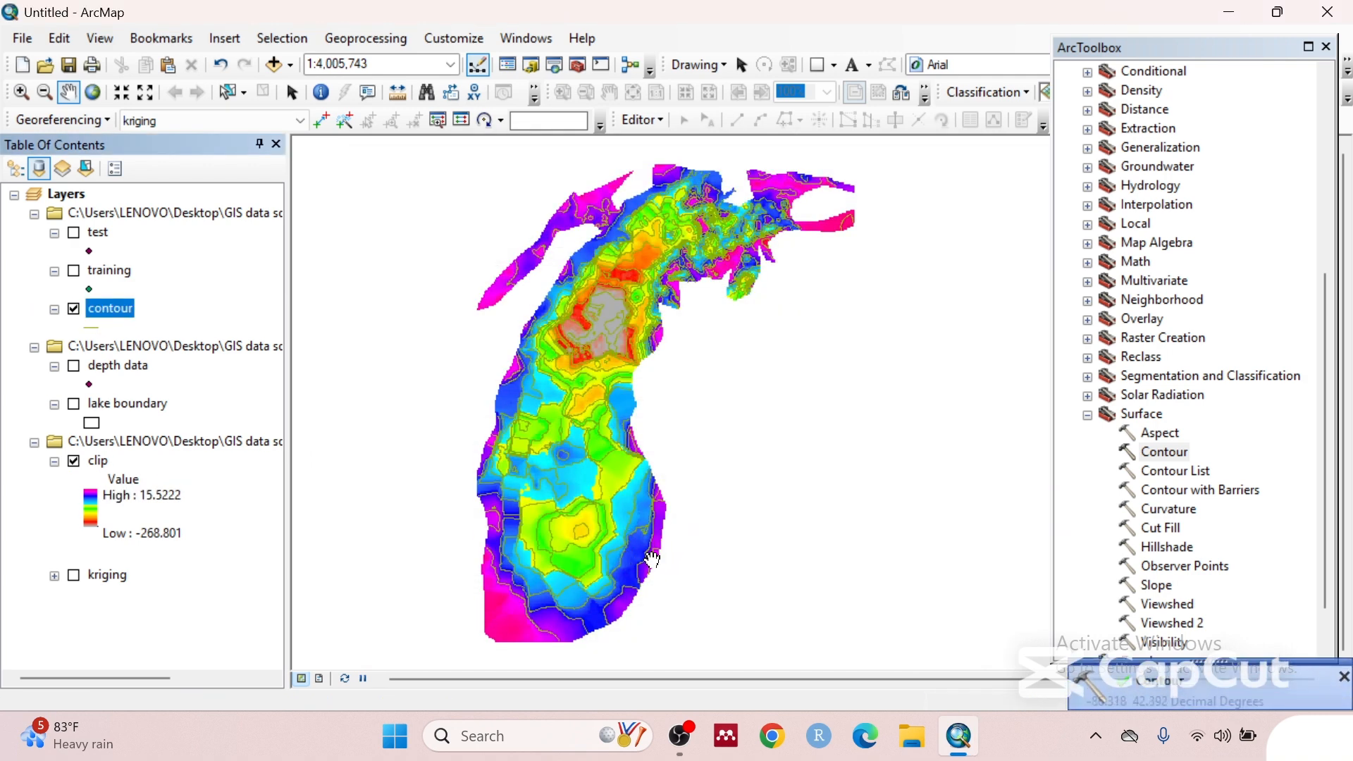
- Change the contour layer's line color to black
{"action": "left_click", "coordinate": [94, 328]}
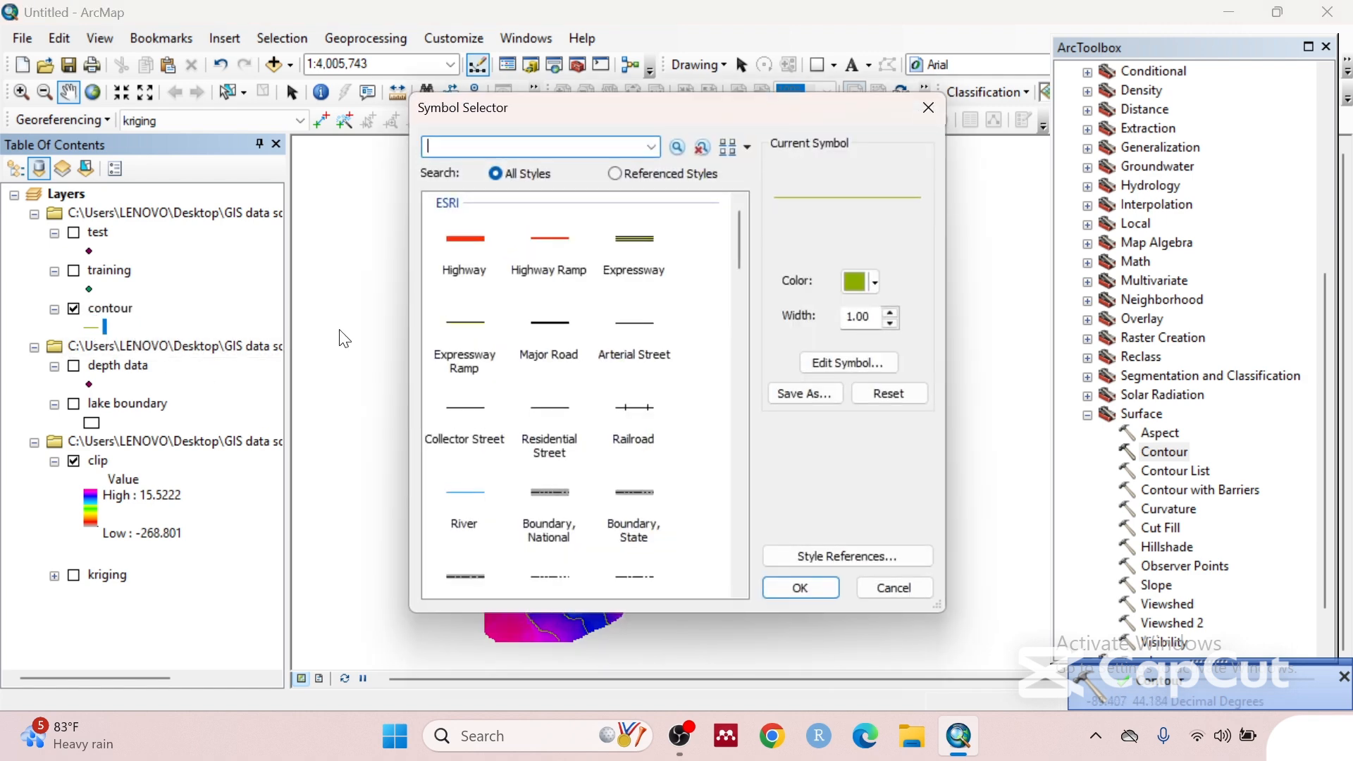
{"action": "left_click", "coordinate": [876, 283]}
{"action": "left_click", "coordinate": [851, 510]}
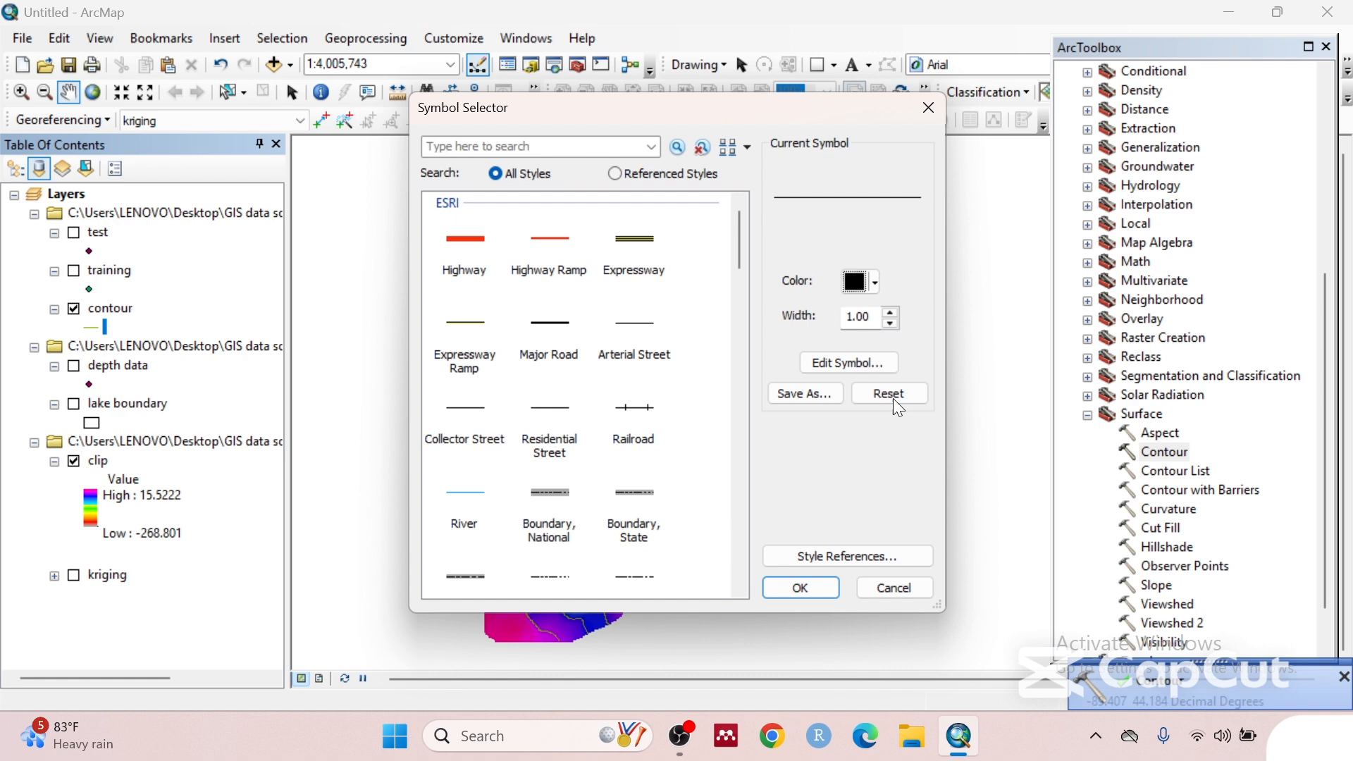
{"action": "left_click", "coordinate": [823, 589]}
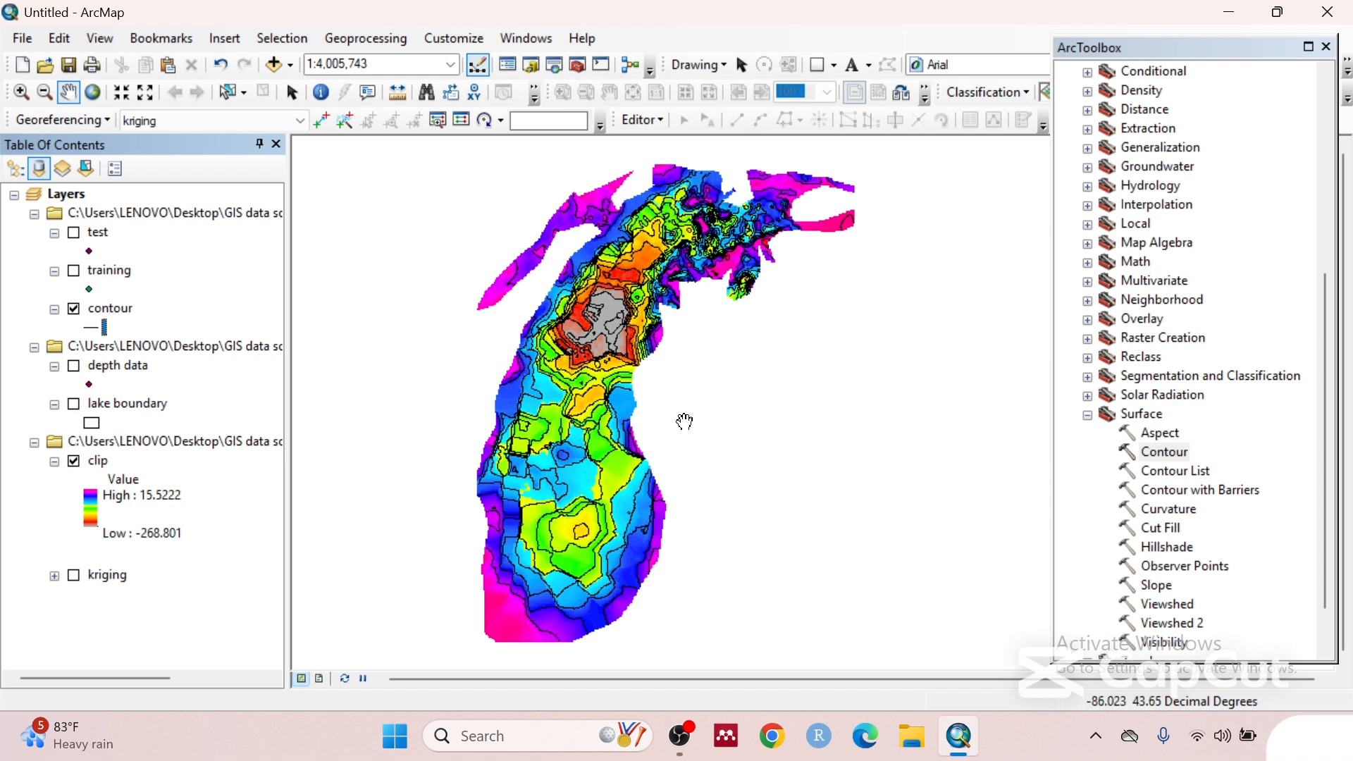
- Switch to the page layout and zoom the data frame to the clip layer's extent
{"action": "left_click", "coordinate": [319, 679]}
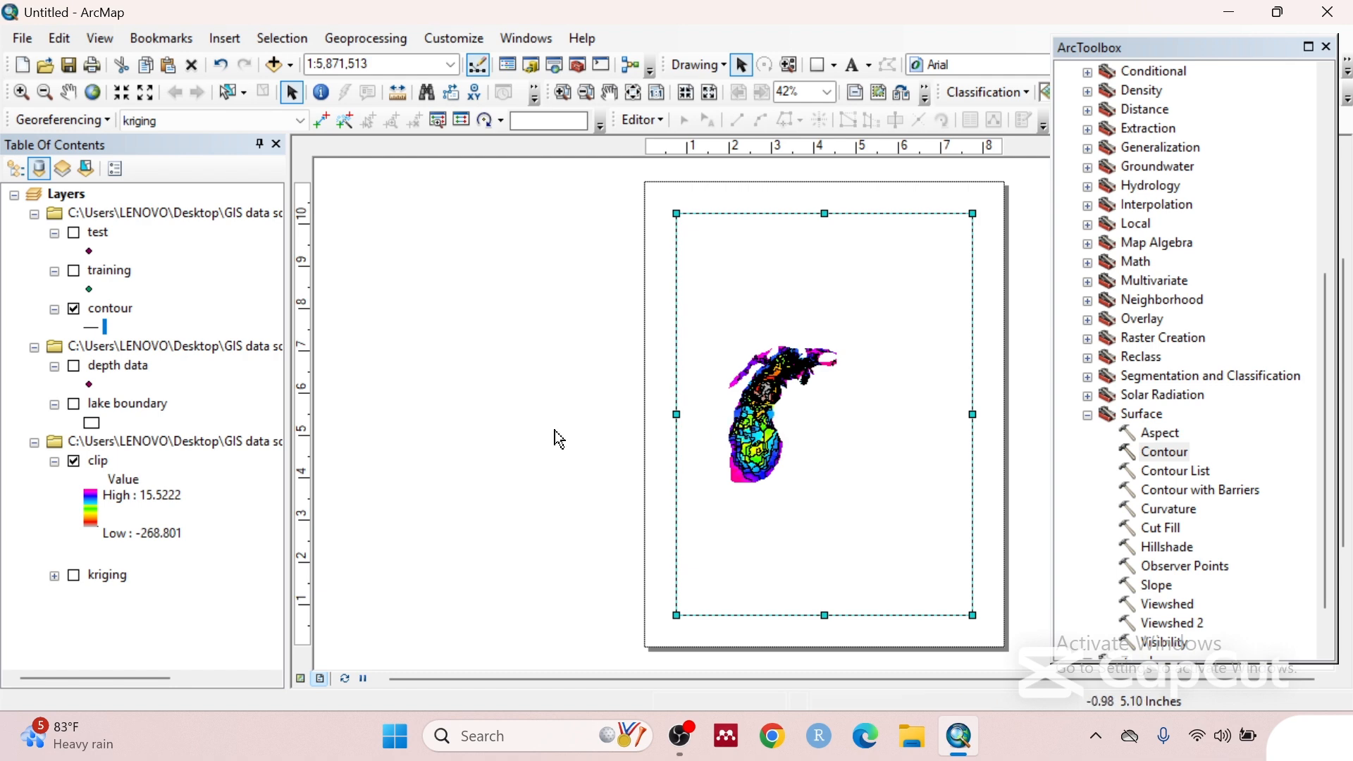
{"action": "right_click", "coordinate": [99, 462]}
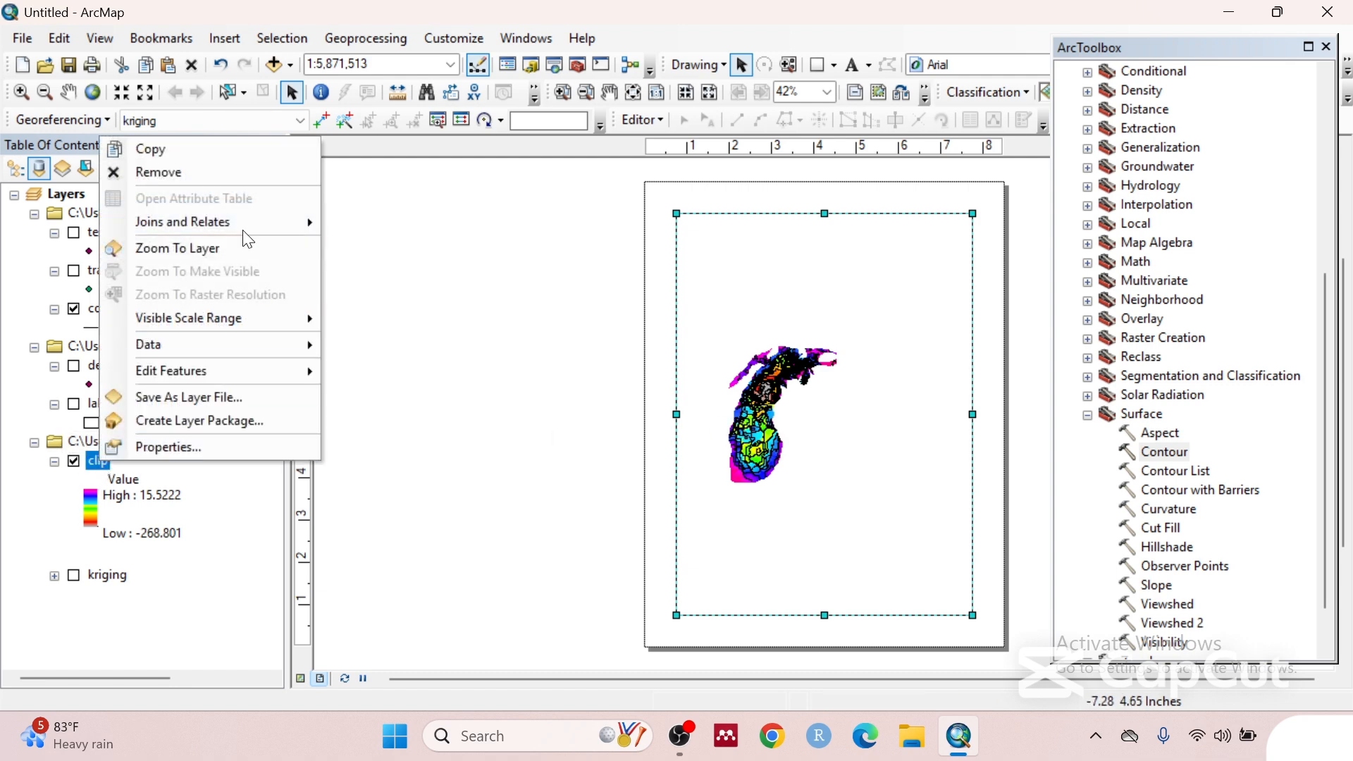
{"action": "left_click", "coordinate": [202, 253]}
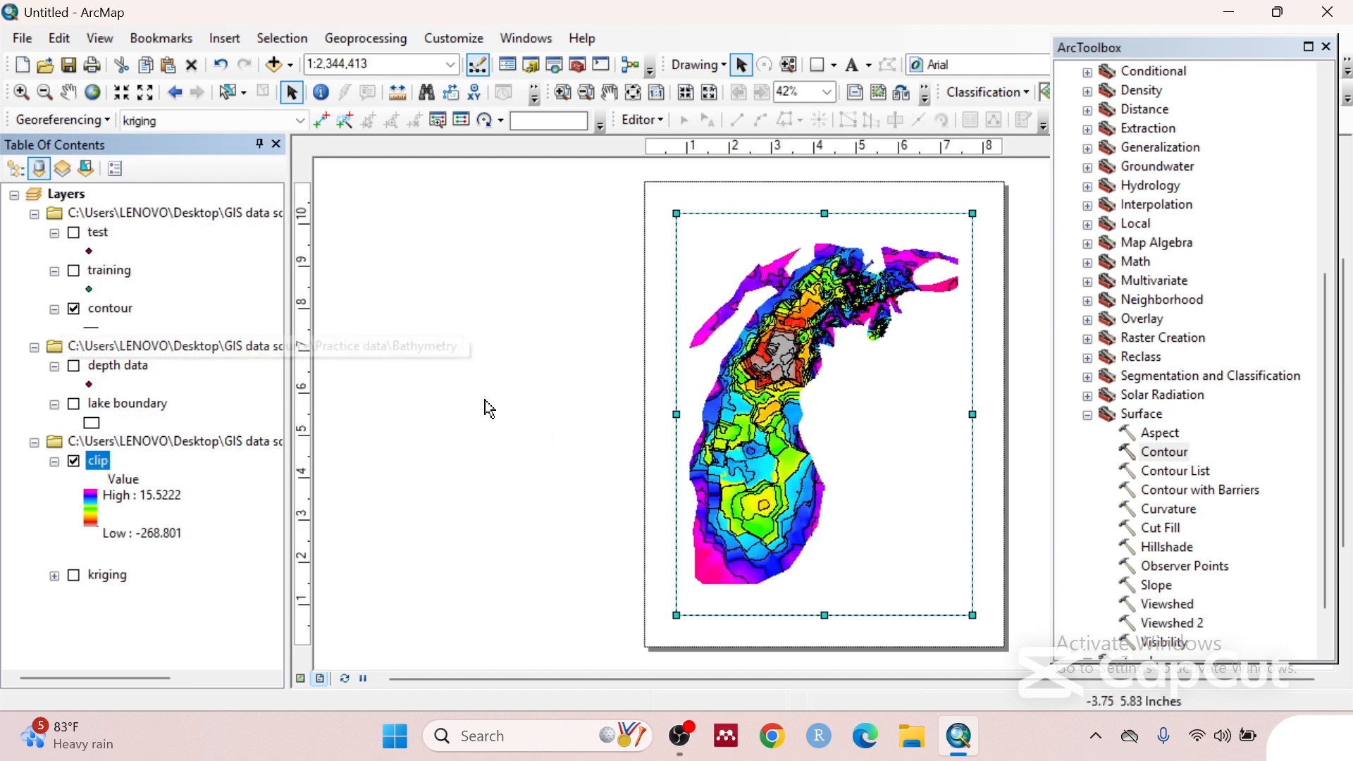
- Enlarge the data frame closer to the page edges, close ArcToolbox, and refit the map to the clip layer
{"action": "left_click_drag", "start_coordinate": [677, 213], "coordinate": [668, 205]}
{"action": "left_click_drag", "start_coordinate": [973, 615], "coordinate": [980, 625]}
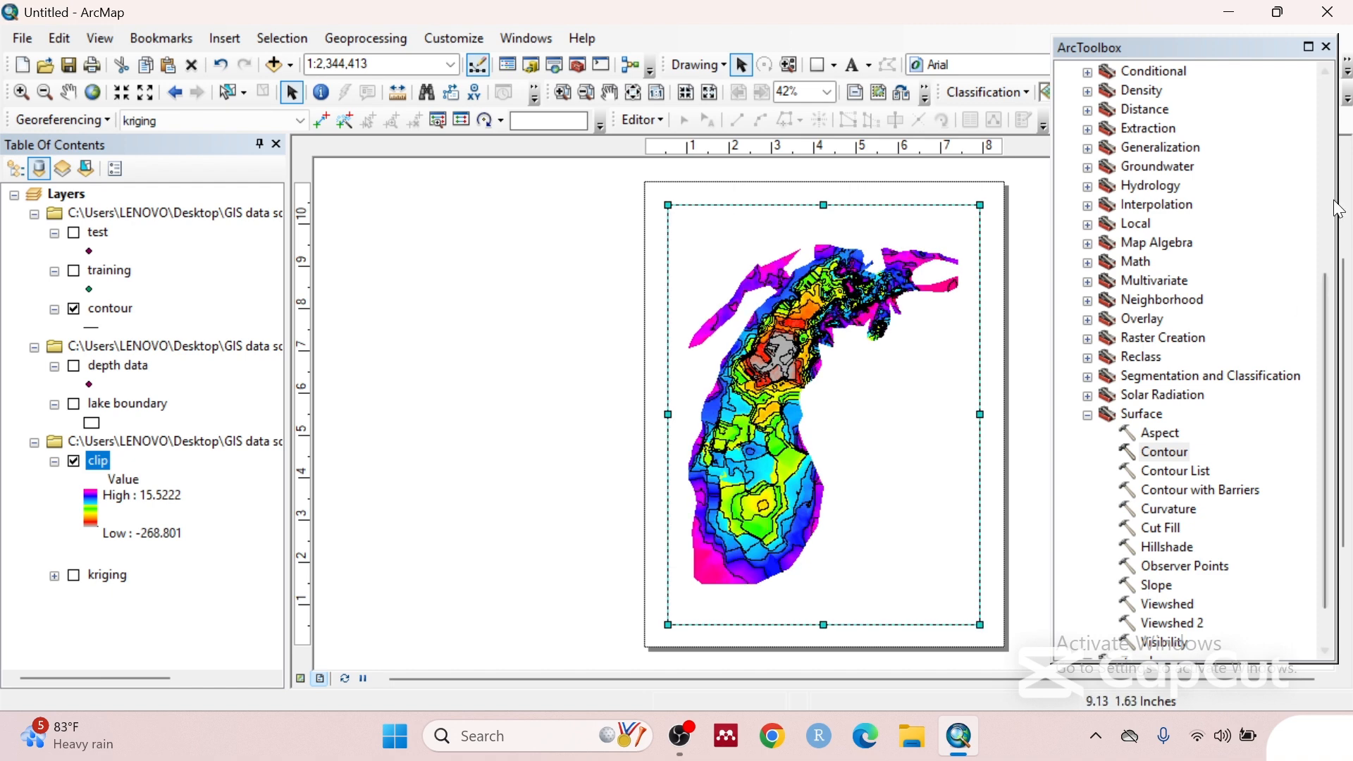
{"action": "left_click", "coordinate": [1325, 47]}
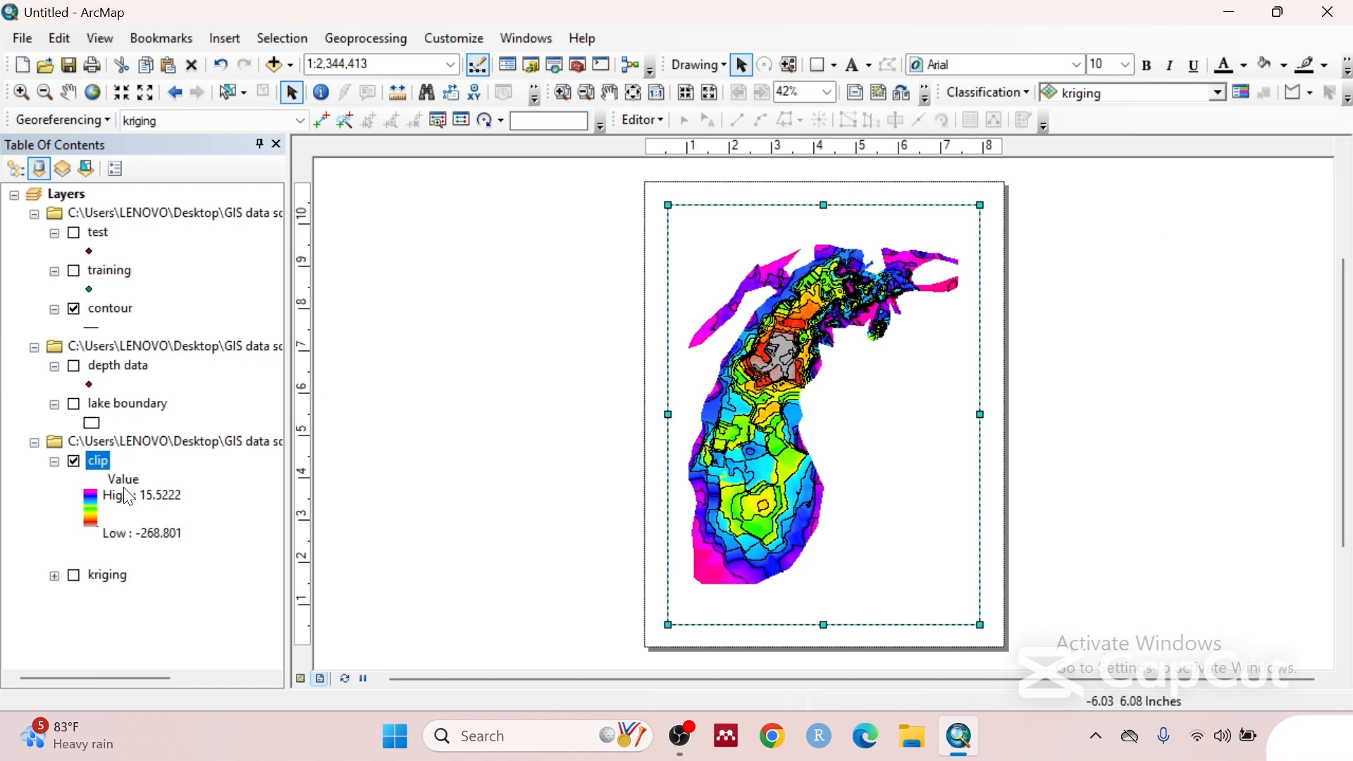
{"action": "right_click", "coordinate": [103, 464]}
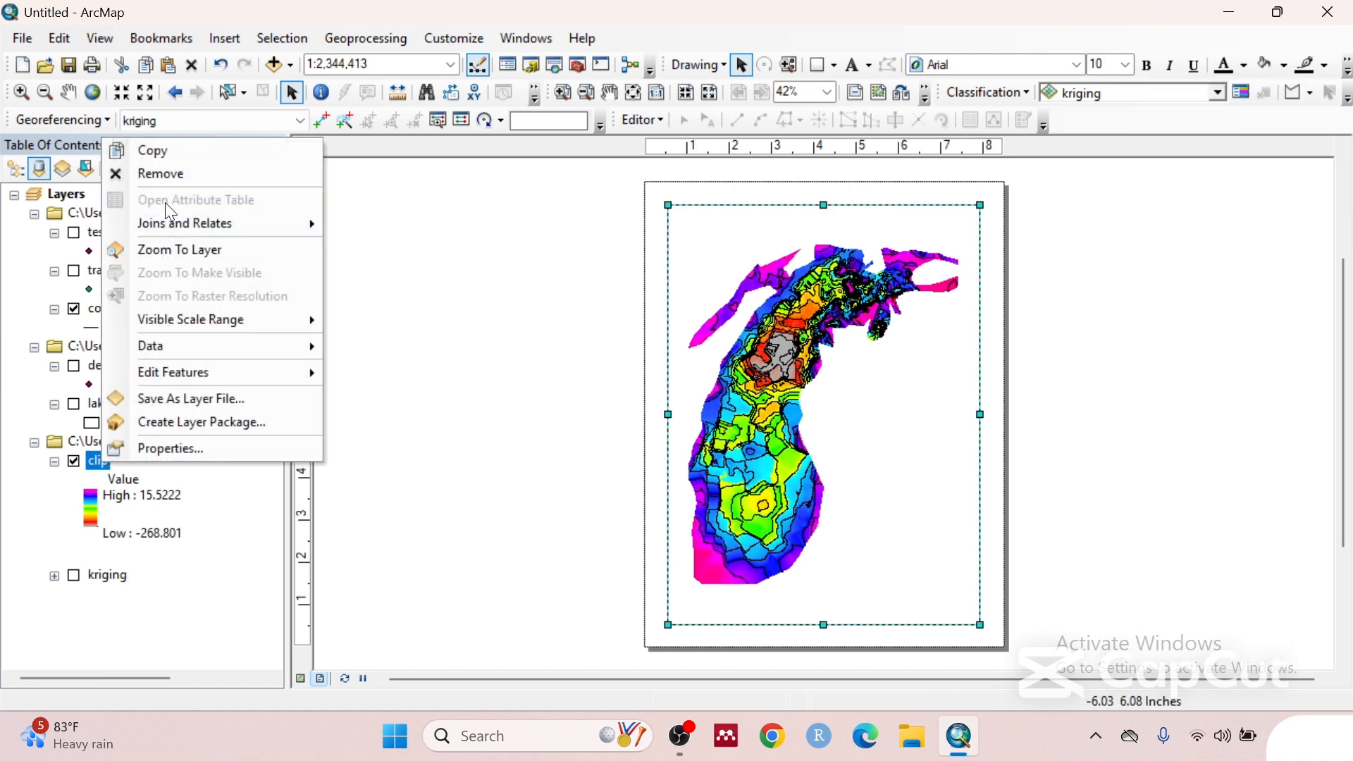
{"action": "left_click", "coordinate": [170, 242]}
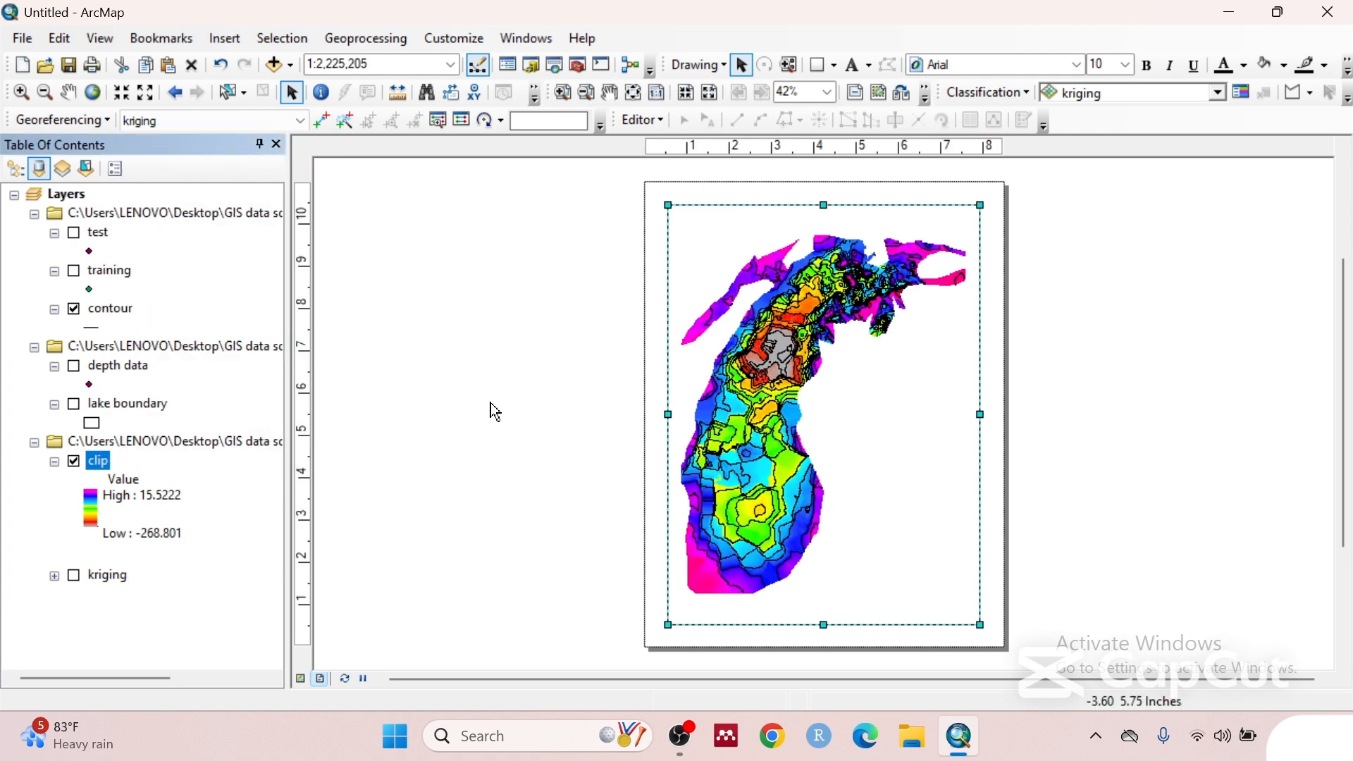
- Insert the ESRI North 7 north arrow and place it in the upper-right corner of the map frame
{"action": "left_click", "coordinate": [231, 43]}
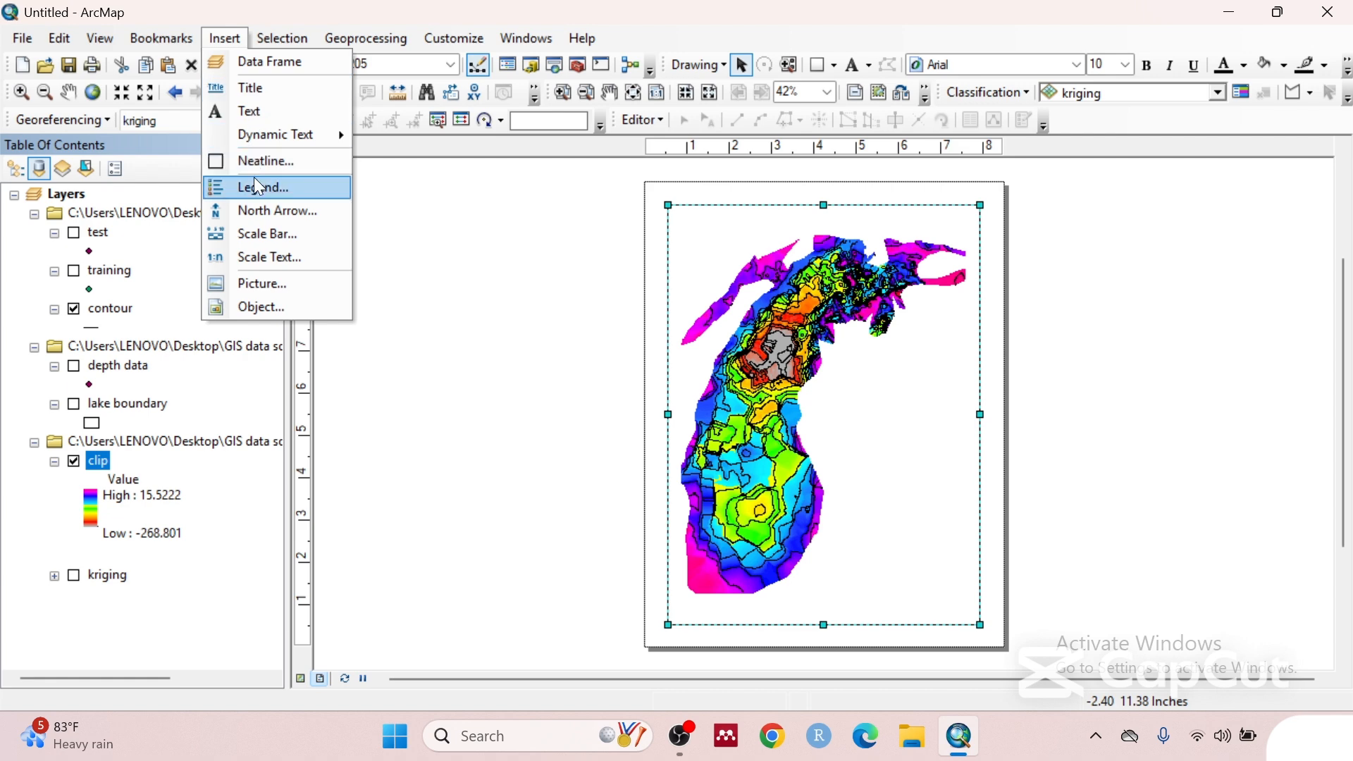
{"action": "left_click", "coordinate": [265, 211]}
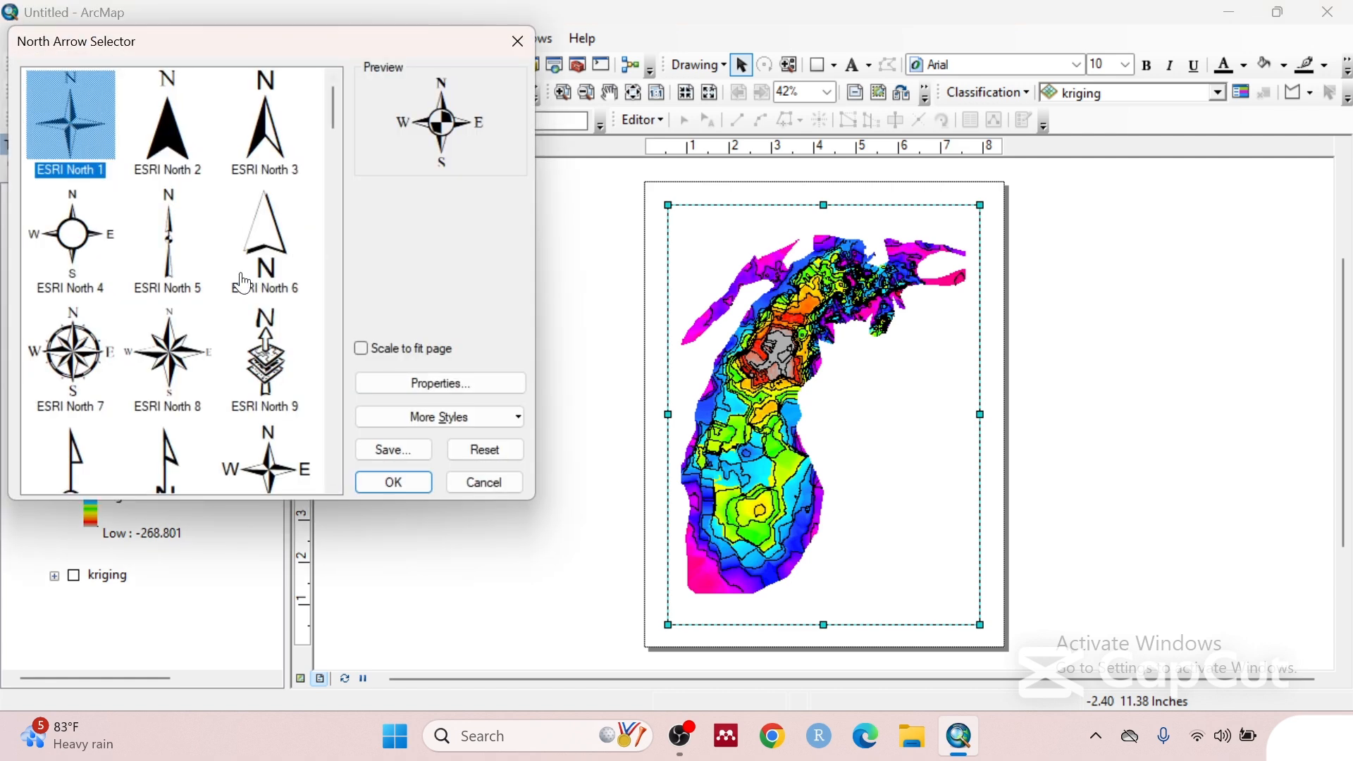
{"action": "left_click", "coordinate": [88, 351]}
{"action": "left_click", "coordinate": [394, 484]}
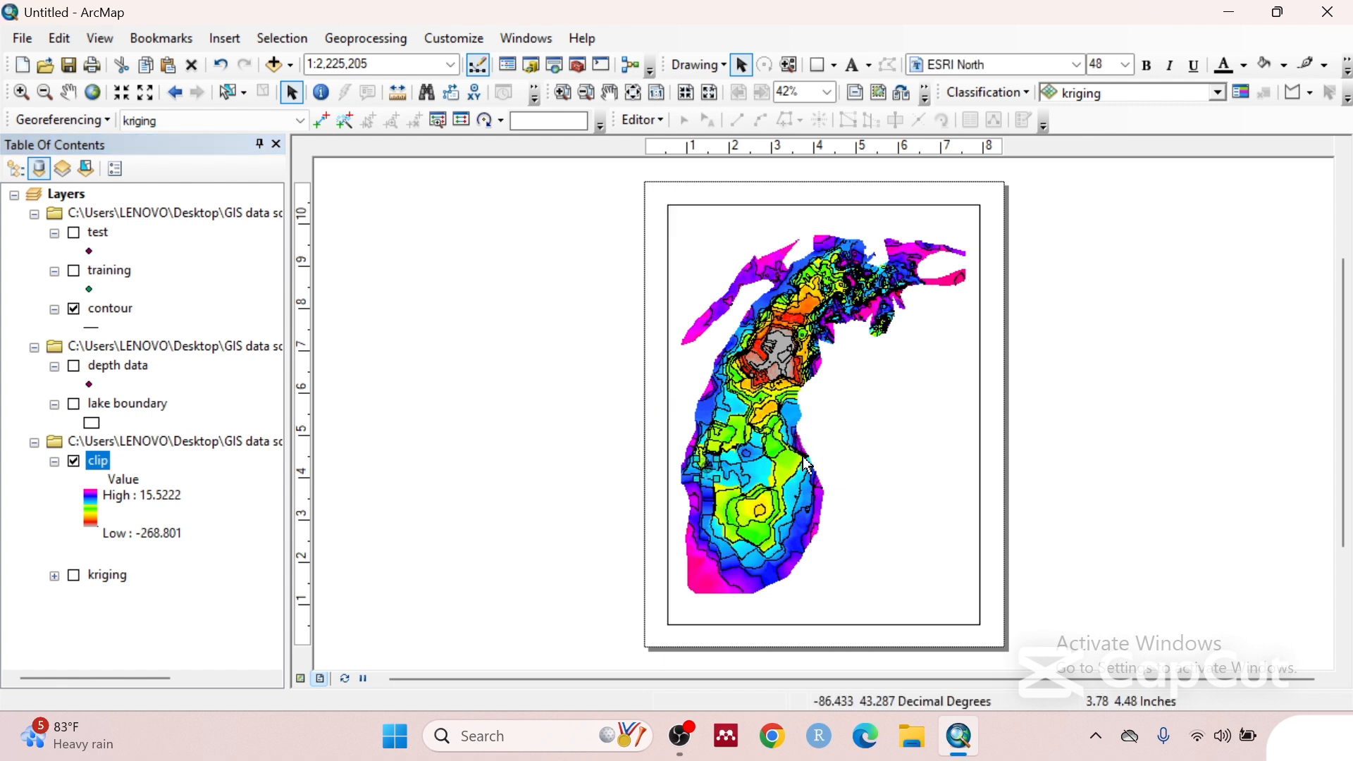
{"action": "left_click_drag", "start_coordinate": [718, 464], "coordinate": [933, 255]}
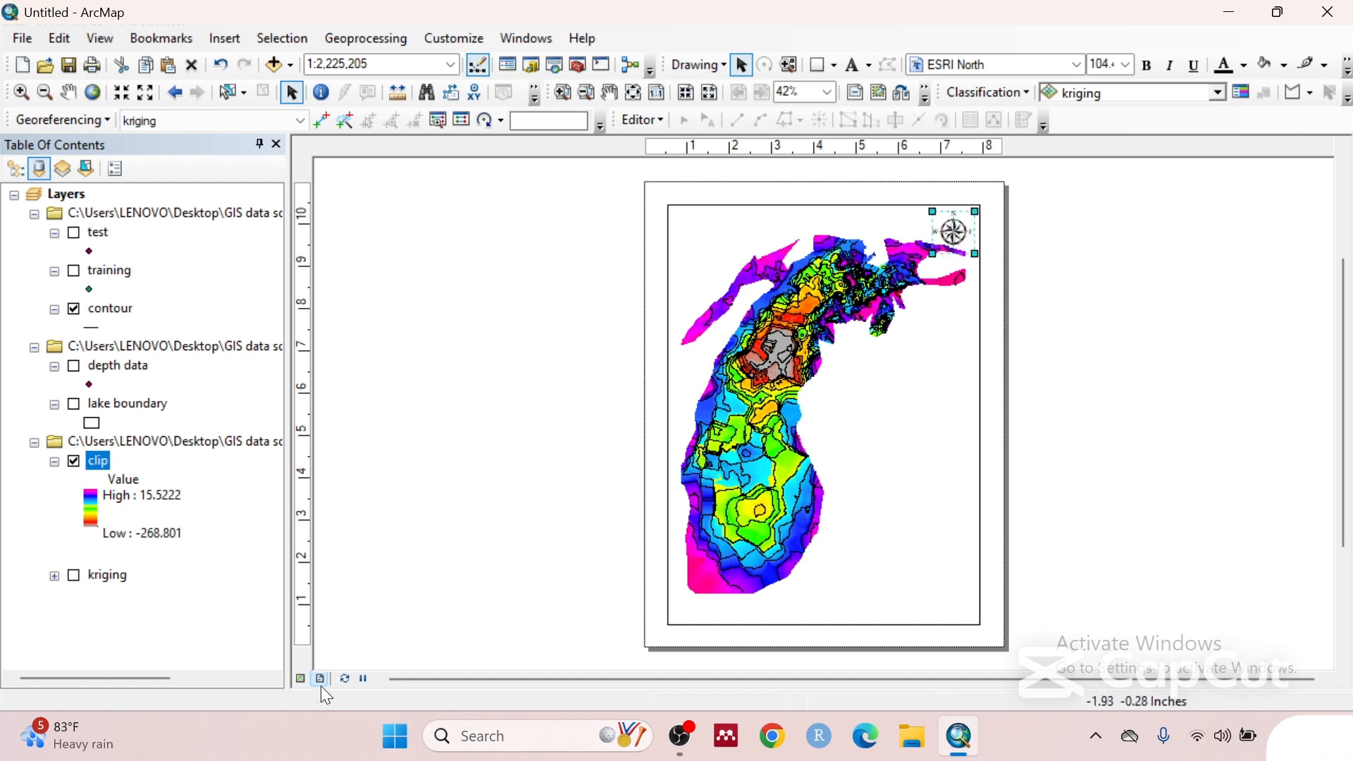
- Shift the map slightly downward in the data view and return to the layout to make room for the north arrow
{"action": "left_click", "coordinate": [301, 680]}
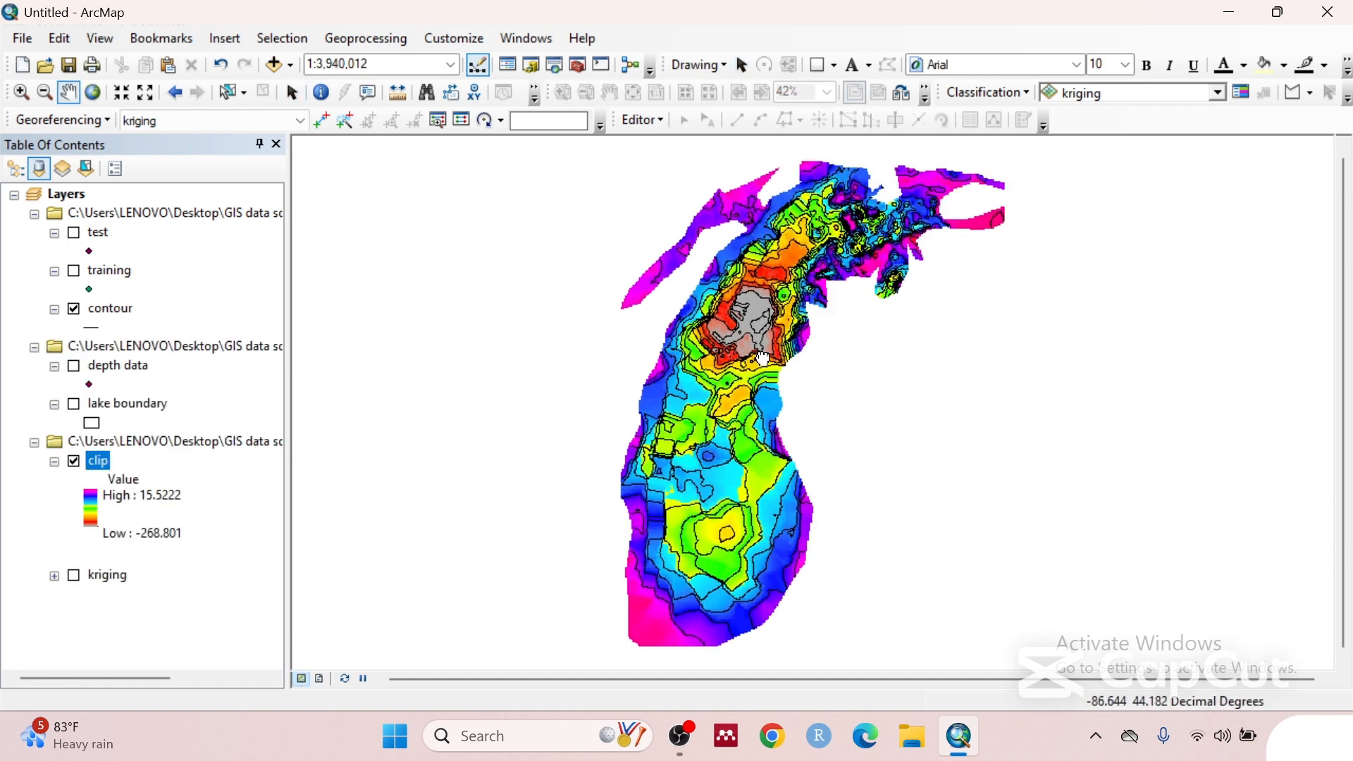
{"action": "left_click_drag", "start_coordinate": [764, 367], "coordinate": [764, 384]}
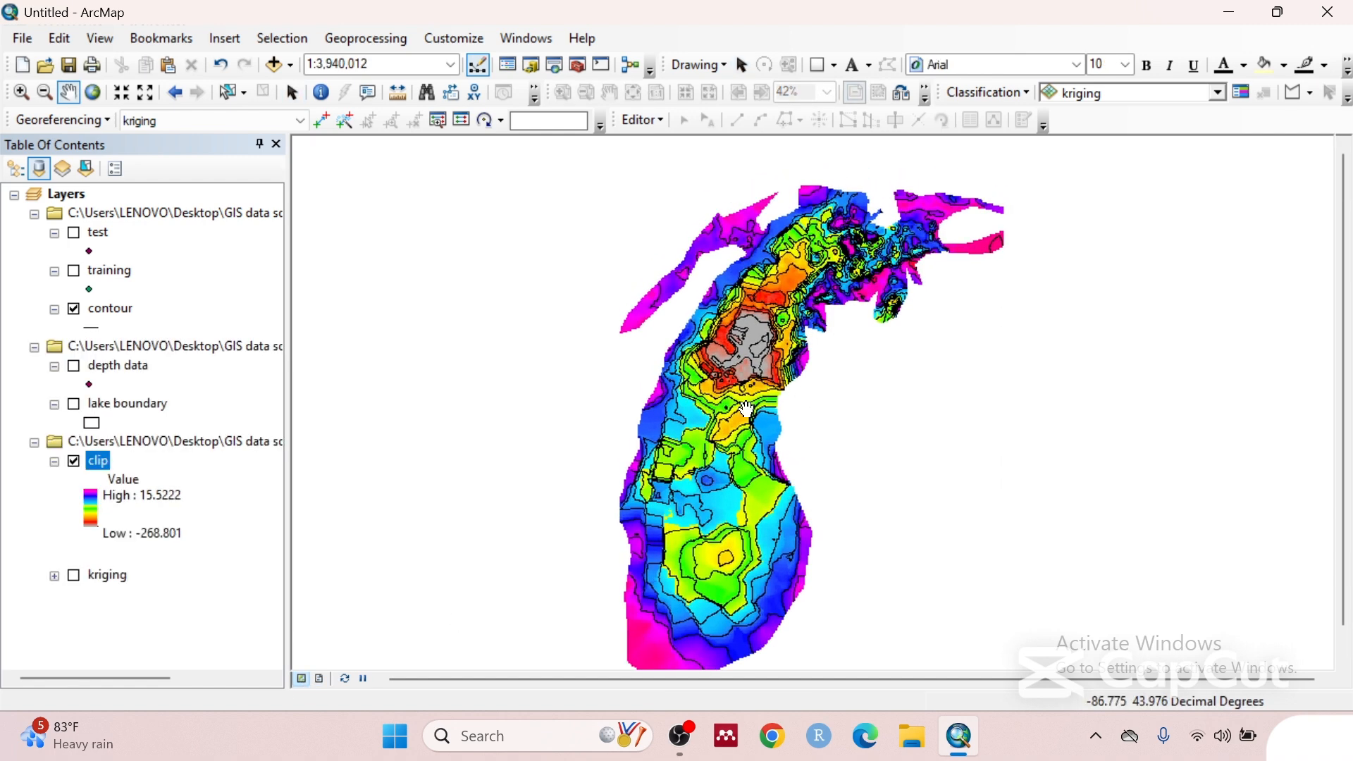
{"action": "left_click", "coordinate": [321, 679]}
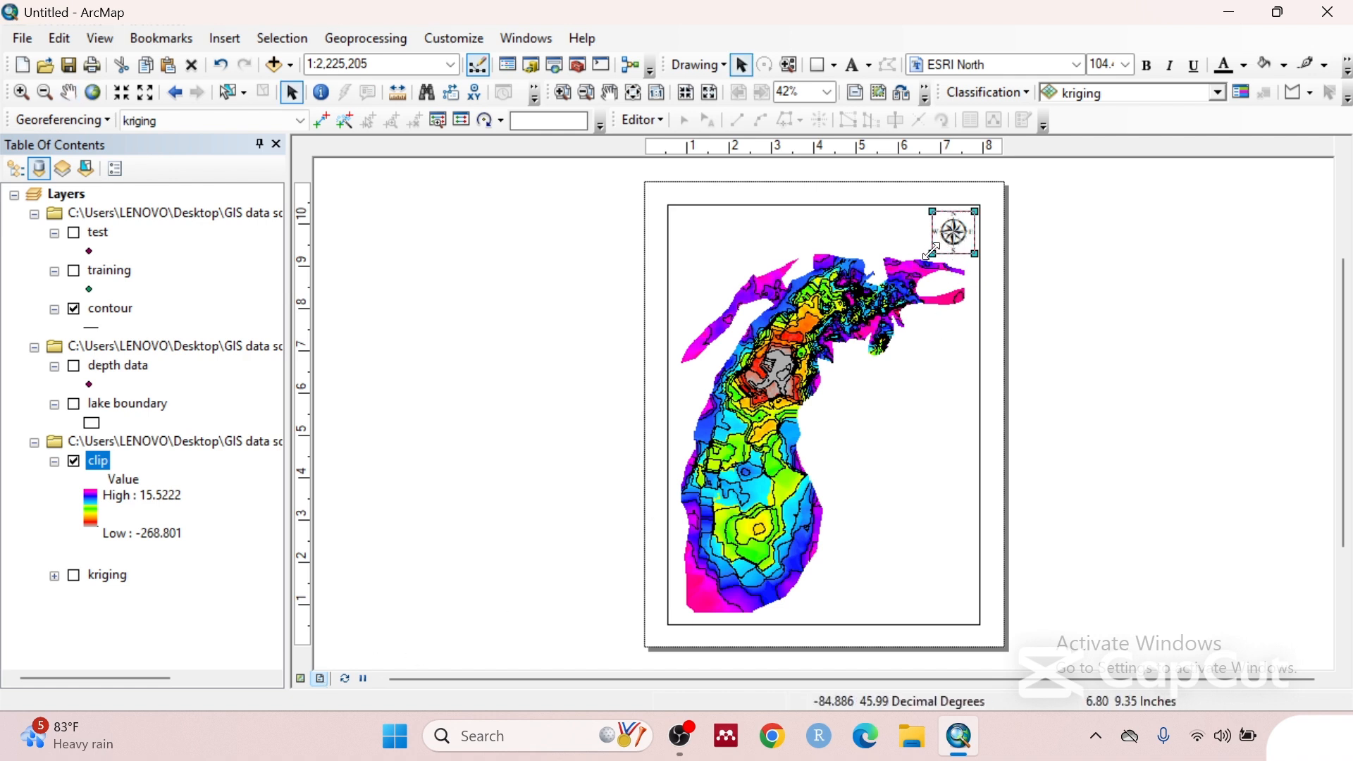
- Enlarge the north arrow slightly and nudge it up within the frame's upper-right corner
{"action": "left_click_drag", "start_coordinate": [932, 253], "coordinate": [926, 262]}
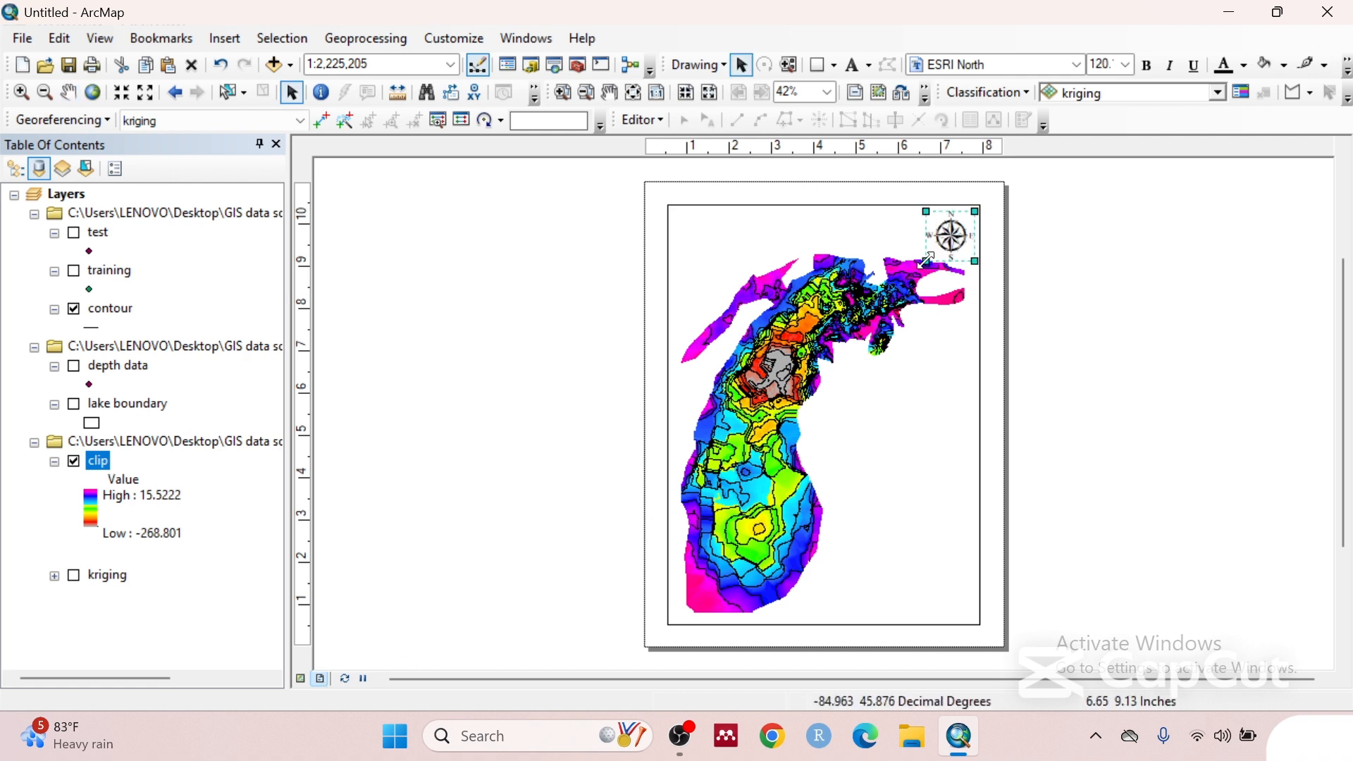
{"action": "left_click", "coordinate": [937, 381]}
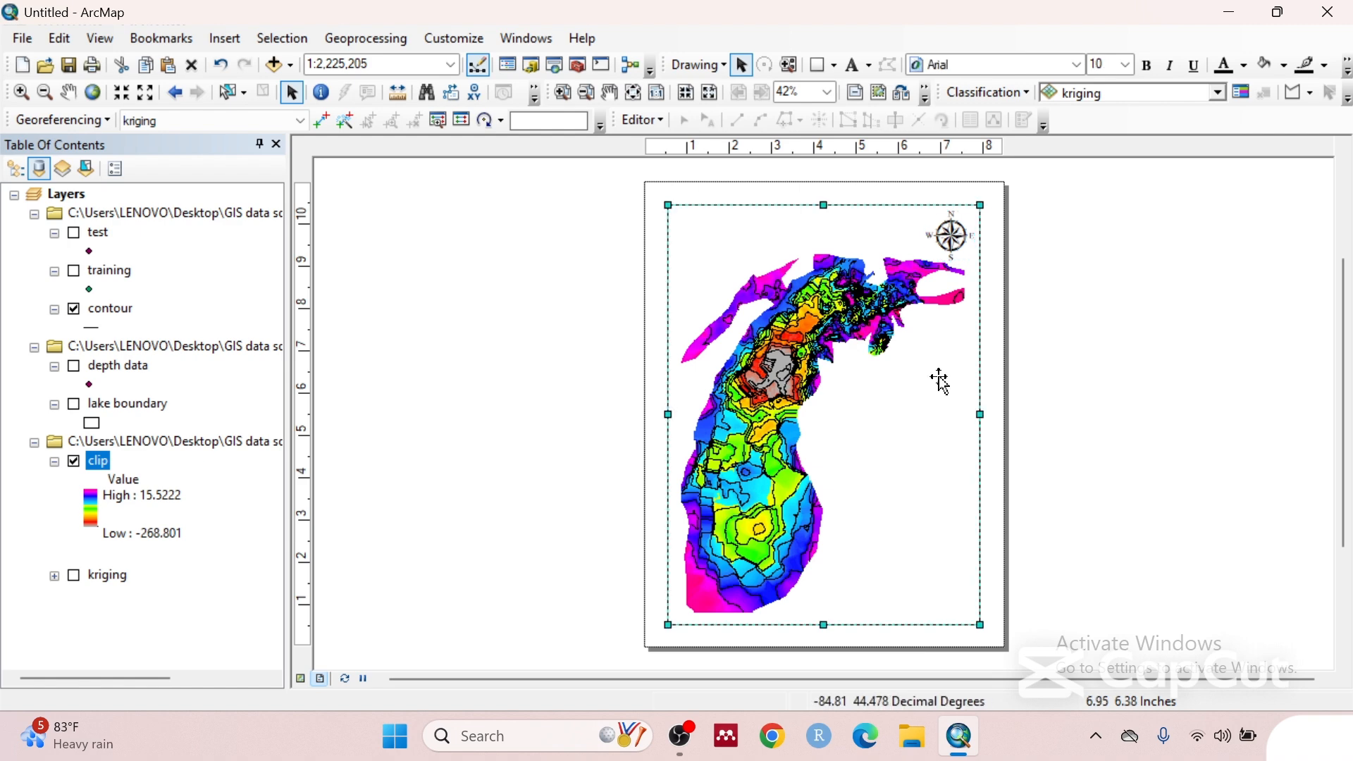
{"action": "left_click", "coordinate": [955, 236]}
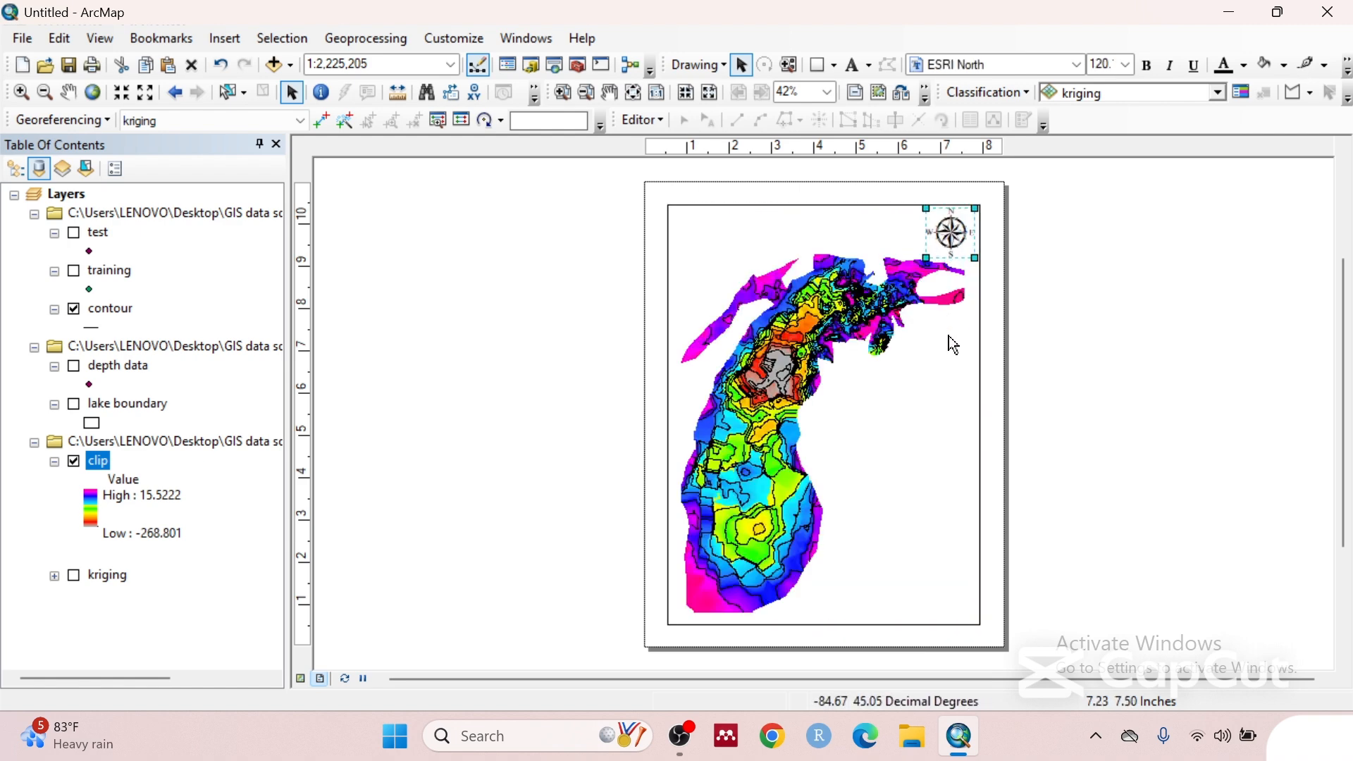
{"action": "left_click", "coordinate": [947, 358]}
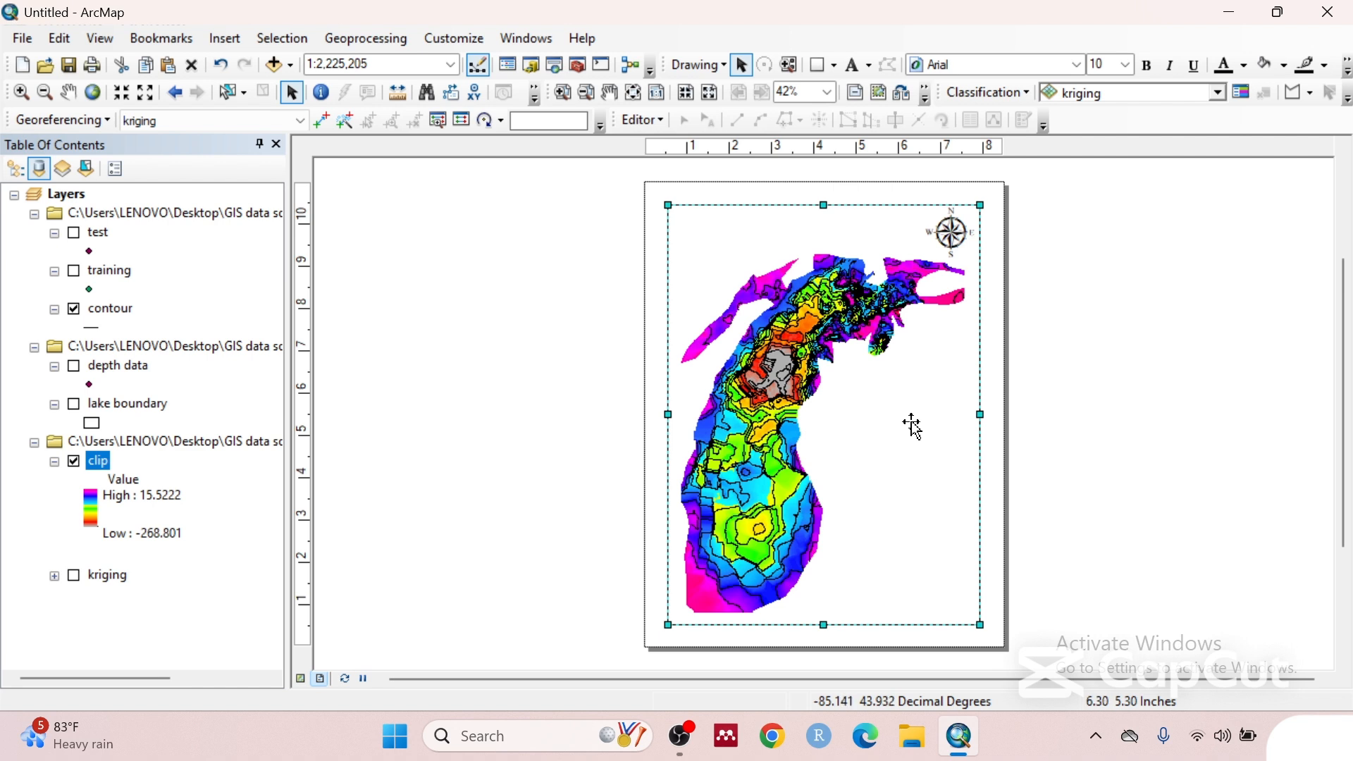
- Insert Alternating Scale Bar 1 with division units in Kilometers and its text font set to Times New Roman
{"action": "left_click", "coordinate": [227, 39]}
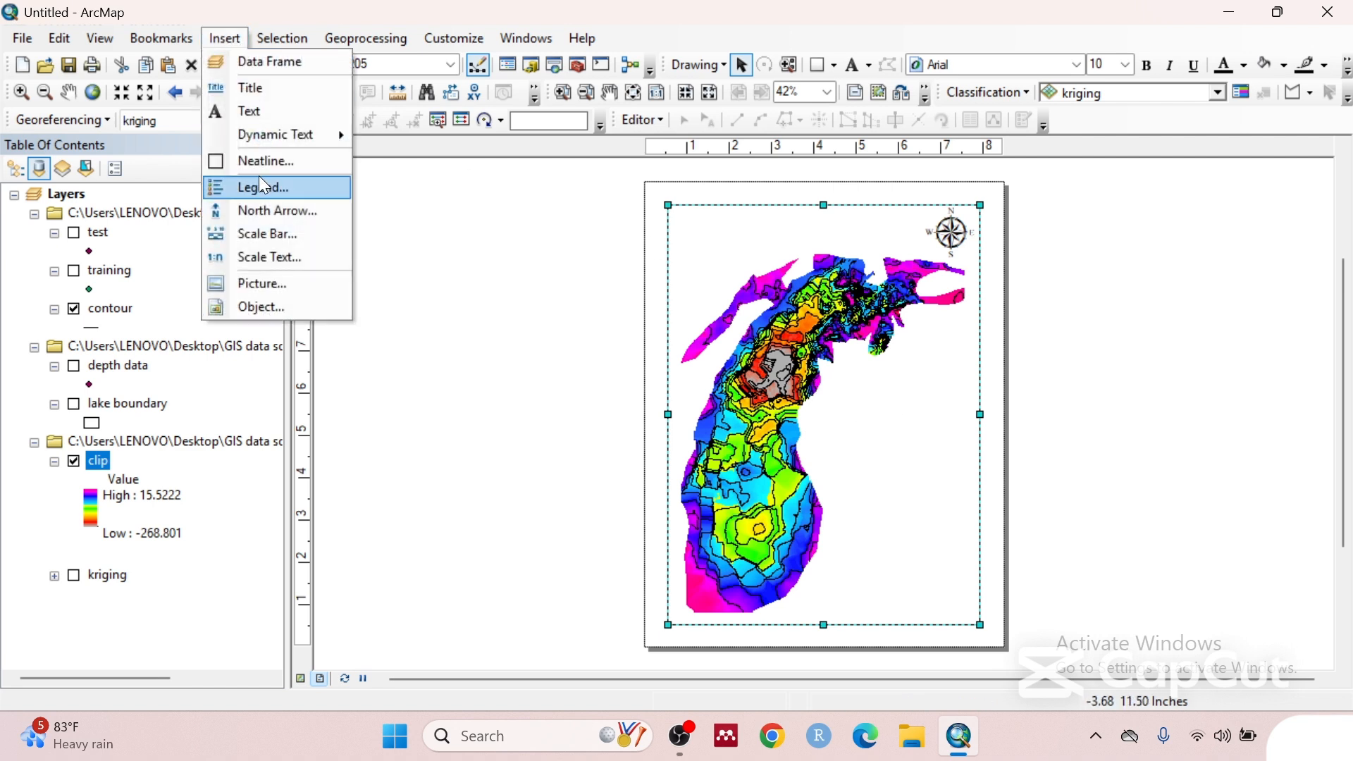
{"action": "left_click", "coordinate": [273, 235]}
{"action": "left_click", "coordinate": [310, 358]}
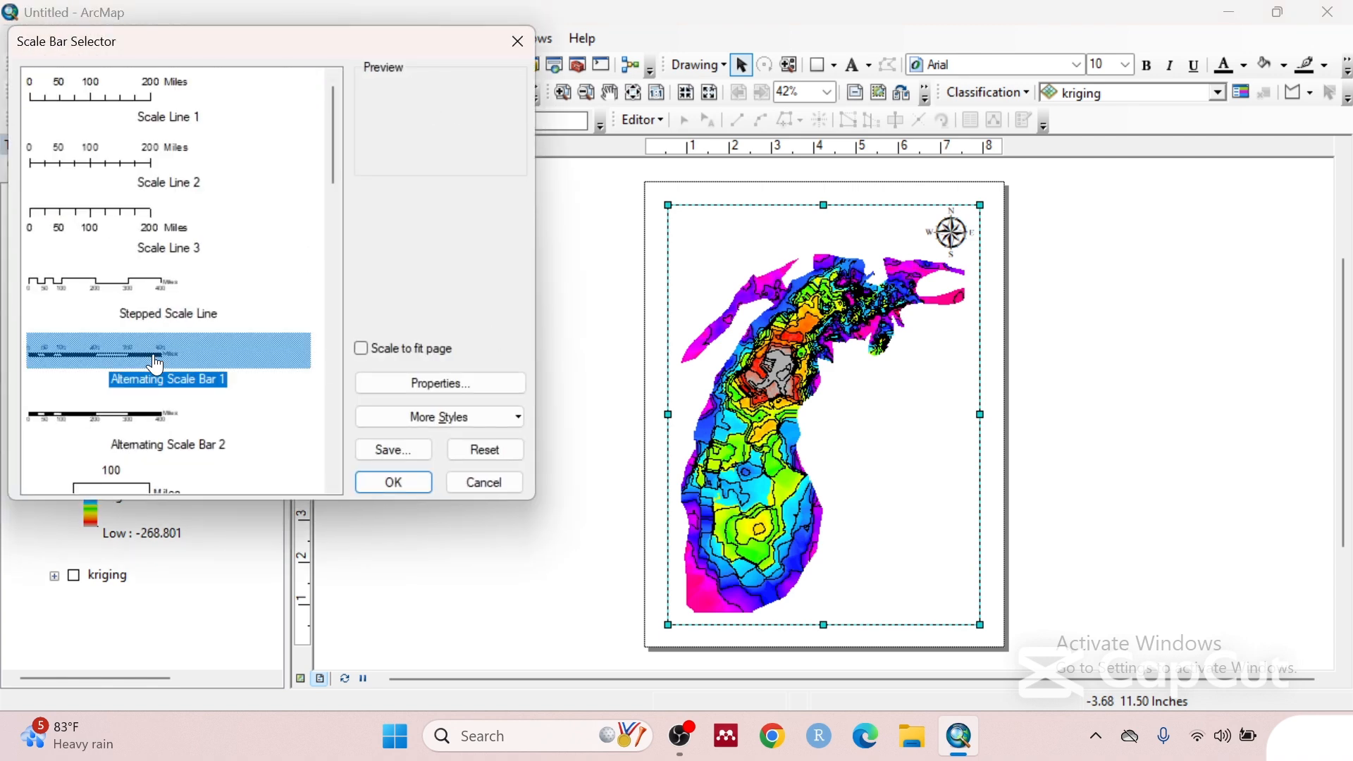
{"action": "left_click", "coordinate": [467, 384]}
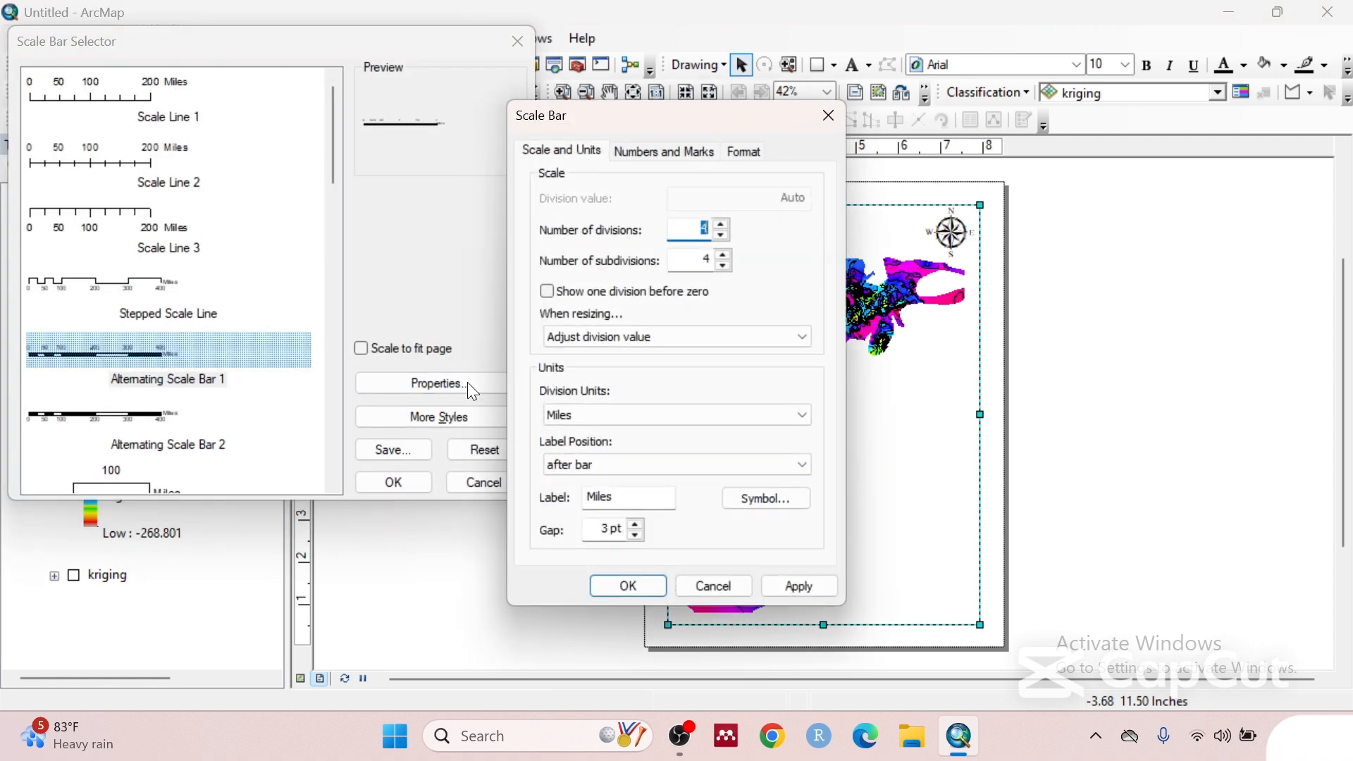
{"action": "left_click", "coordinate": [767, 413]}
{"action": "left_click", "coordinate": [581, 501]}
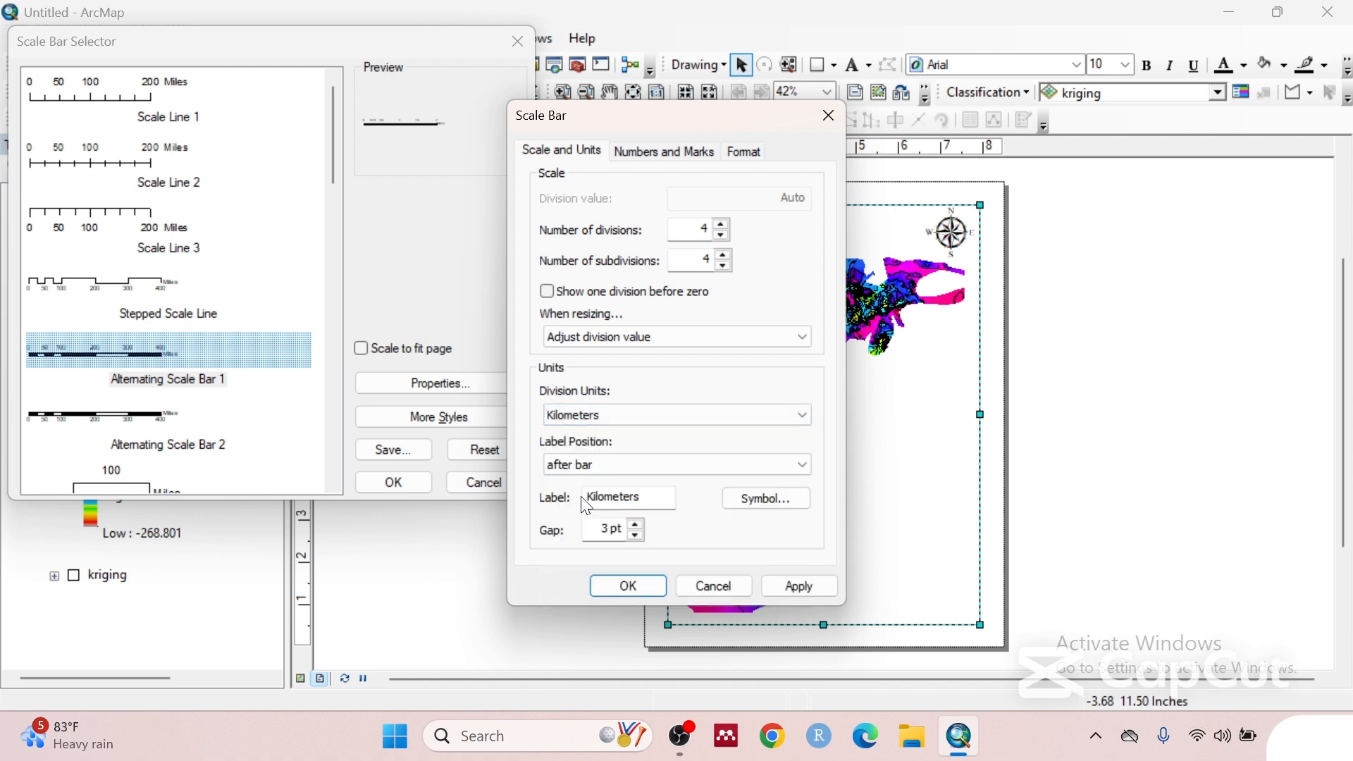
{"action": "left_click", "coordinate": [737, 153]}
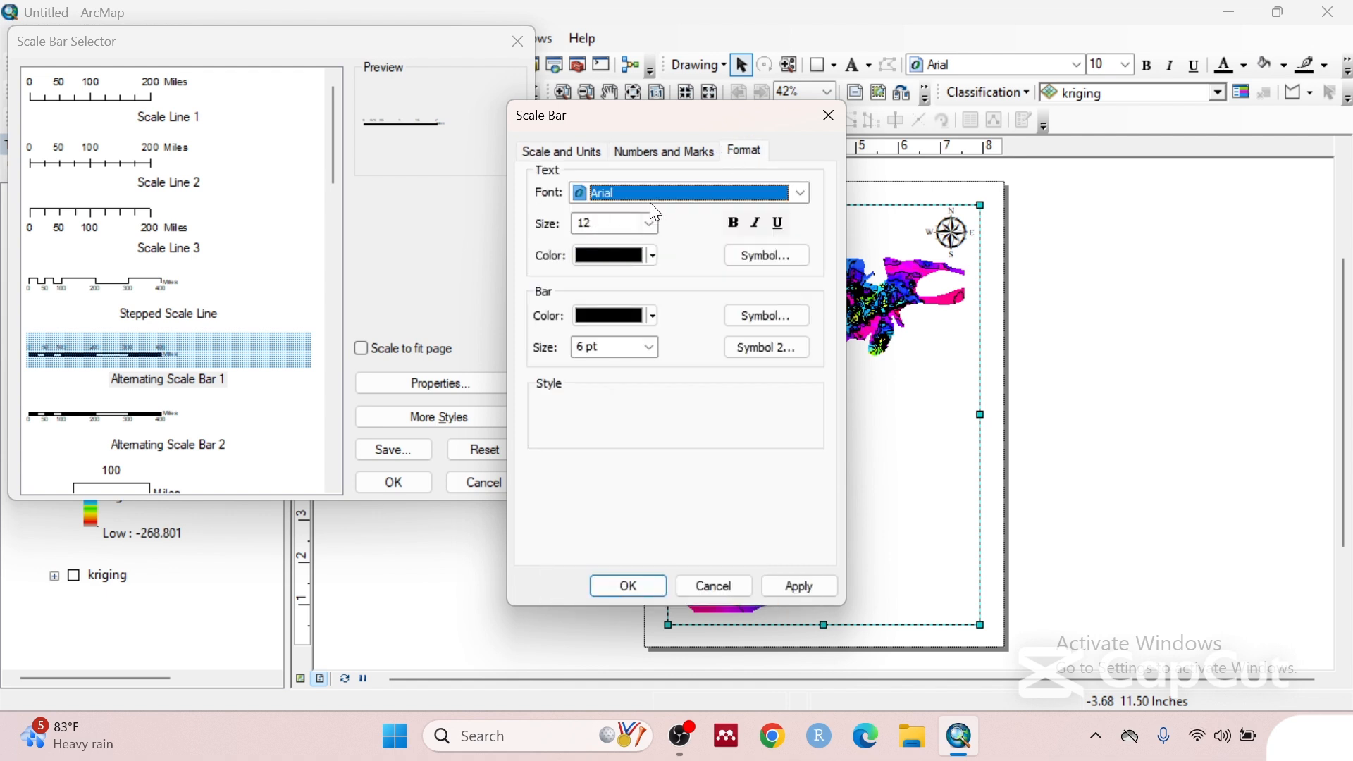
{"action": "type", "text": "Times New Roman"}
{"action": "left_click", "coordinate": [617, 588]}
{"action": "left_click", "coordinate": [398, 484]}
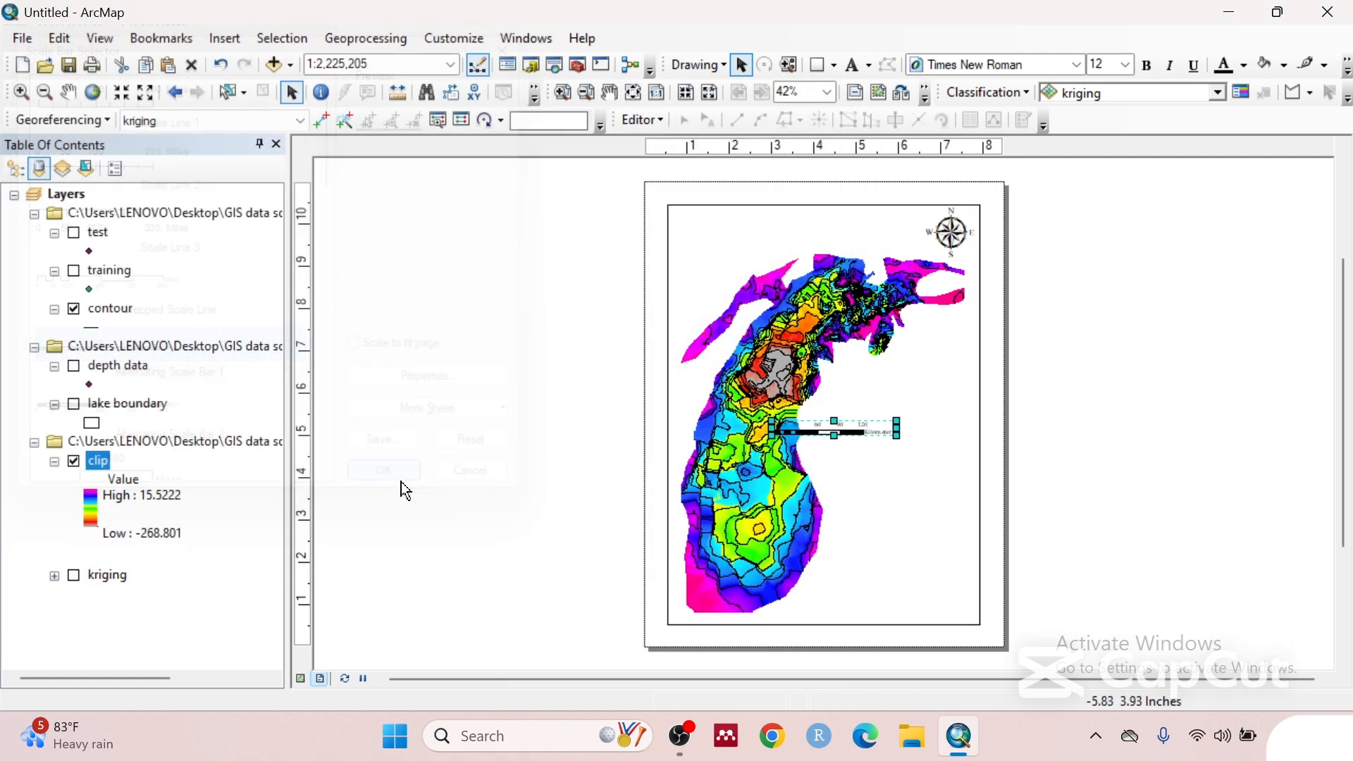
- Move the scale bar to the lower-right corner of the map frame and enlarge it toward the left
{"action": "left_click_drag", "start_coordinate": [848, 430], "coordinate": [925, 606]}
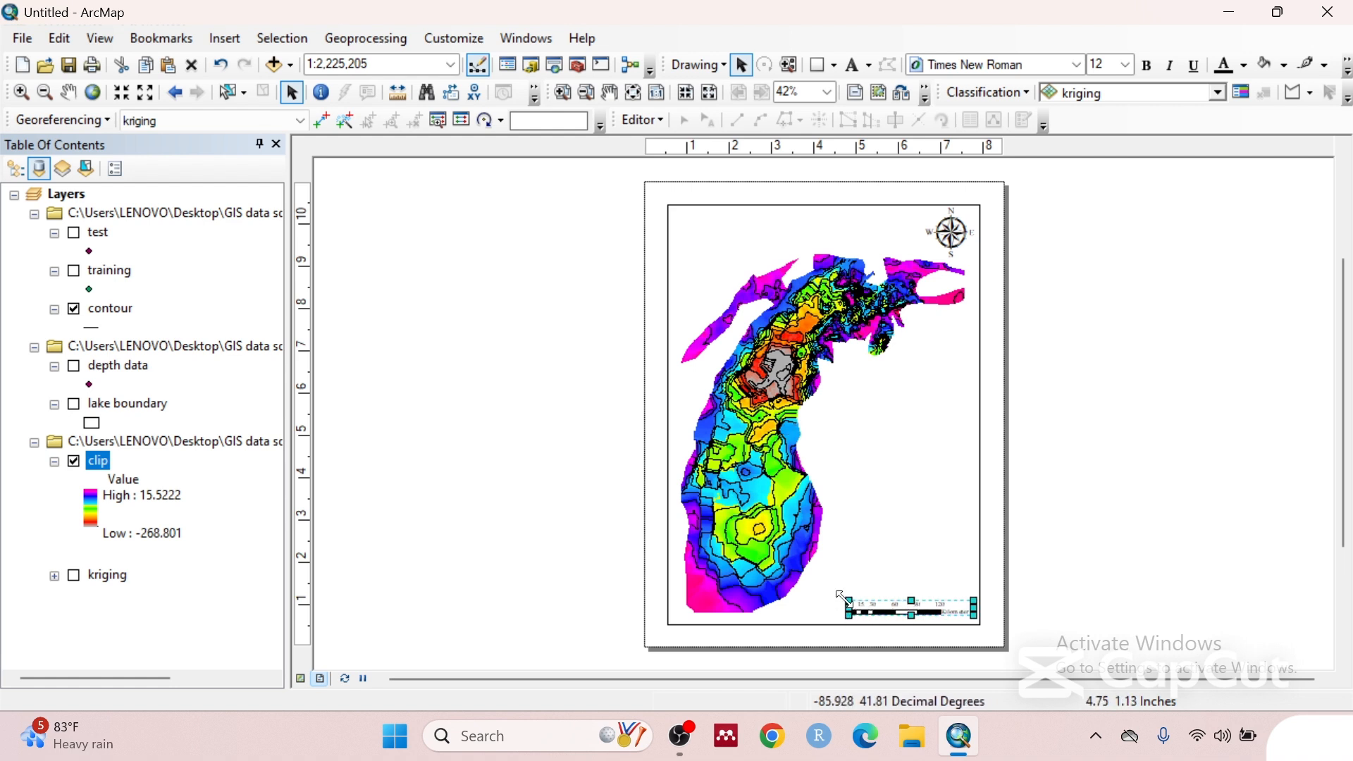
{"action": "left_click_drag", "start_coordinate": [844, 598], "coordinate": [829, 594]}
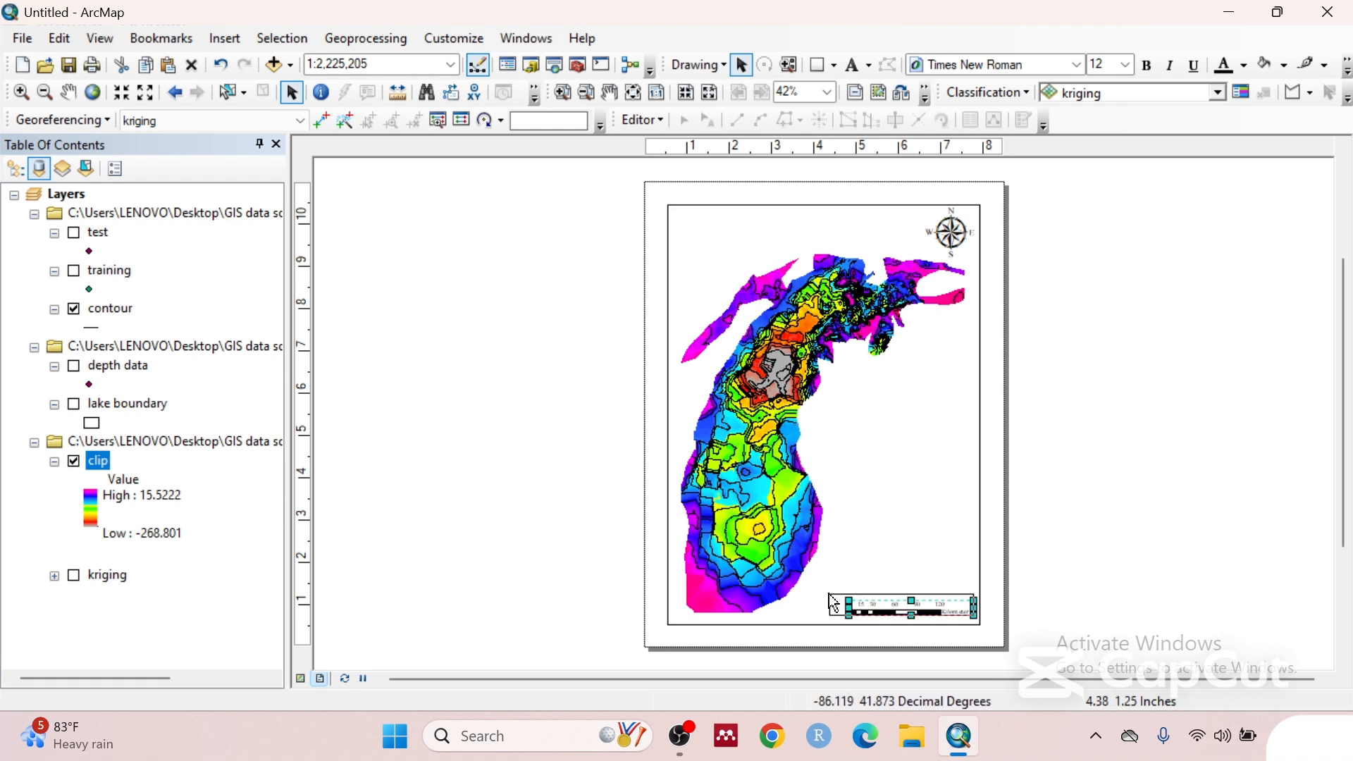
{"action": "left_click", "coordinate": [900, 574]}
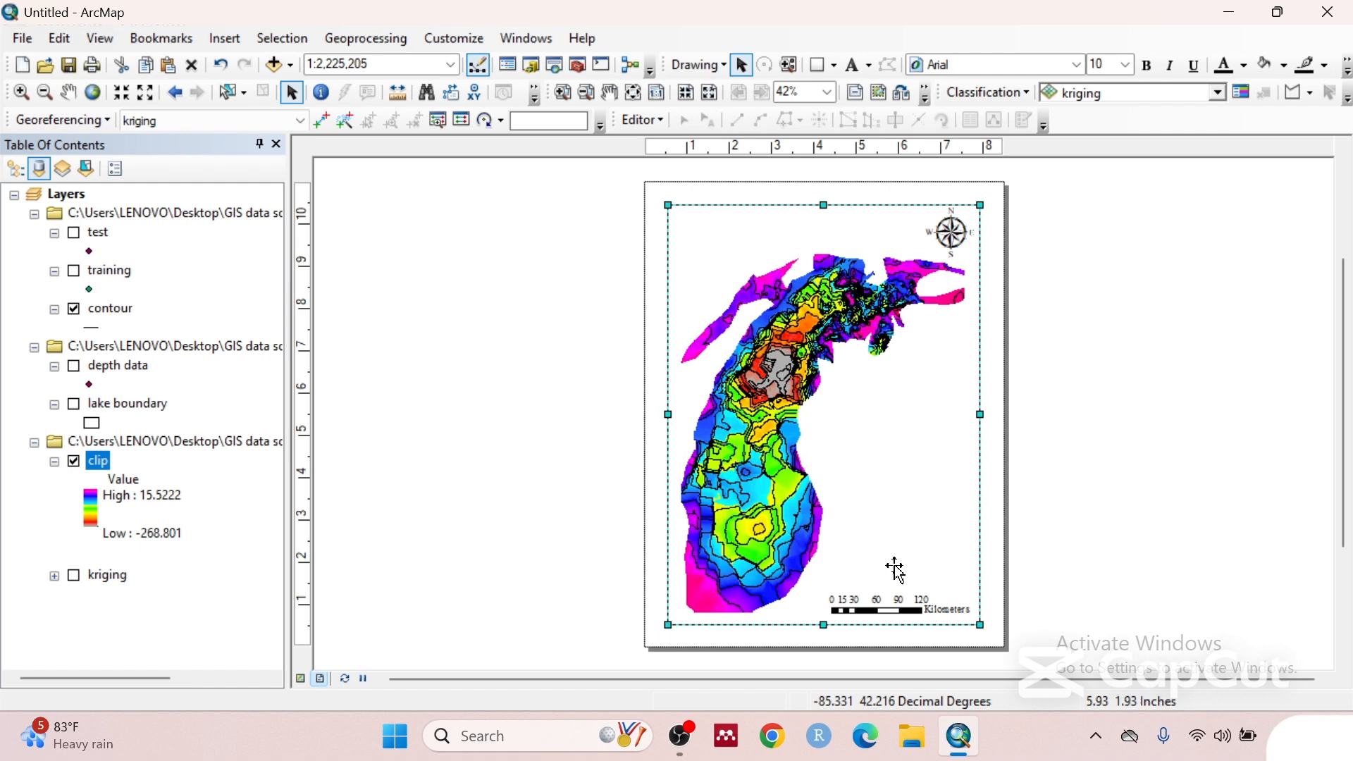
{"action": "left_click", "coordinate": [920, 605]}
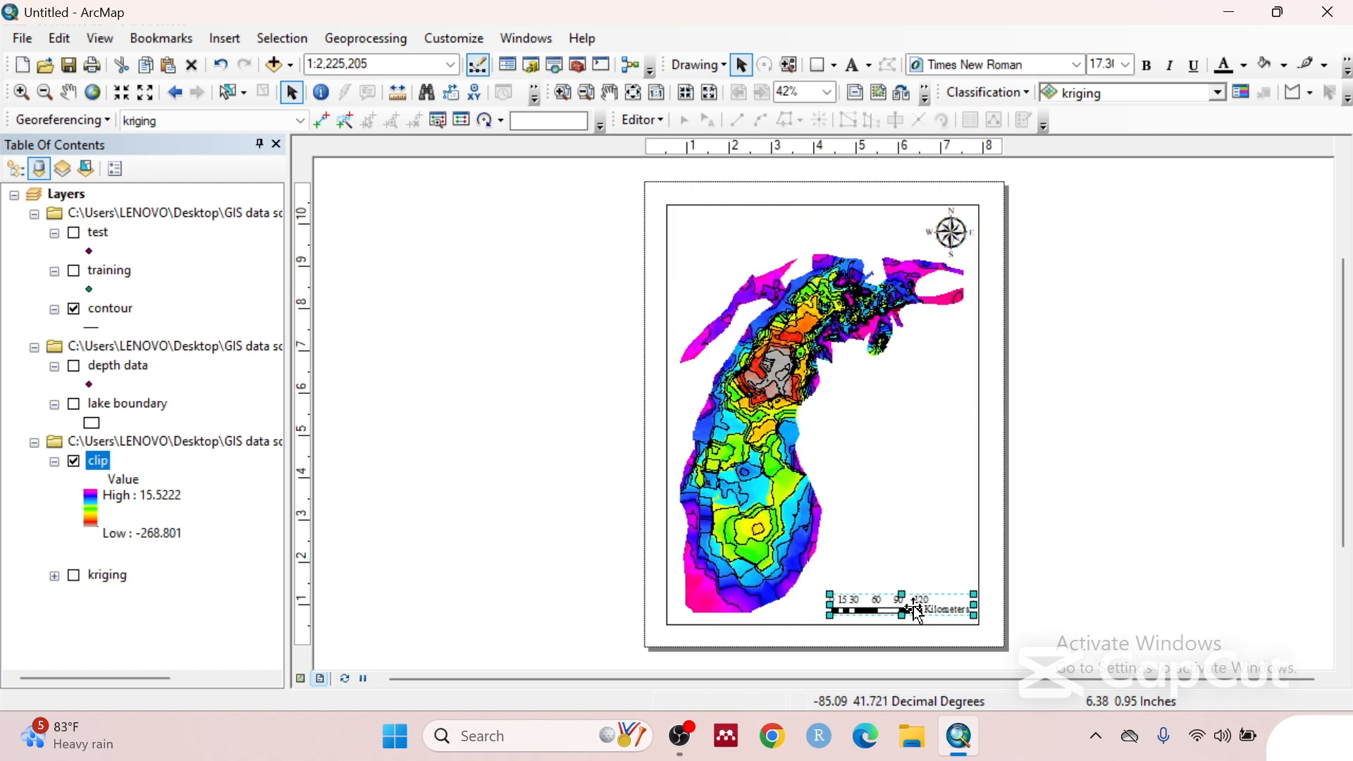
{"action": "left_click_drag", "start_coordinate": [821, 606], "coordinate": [808, 606]}
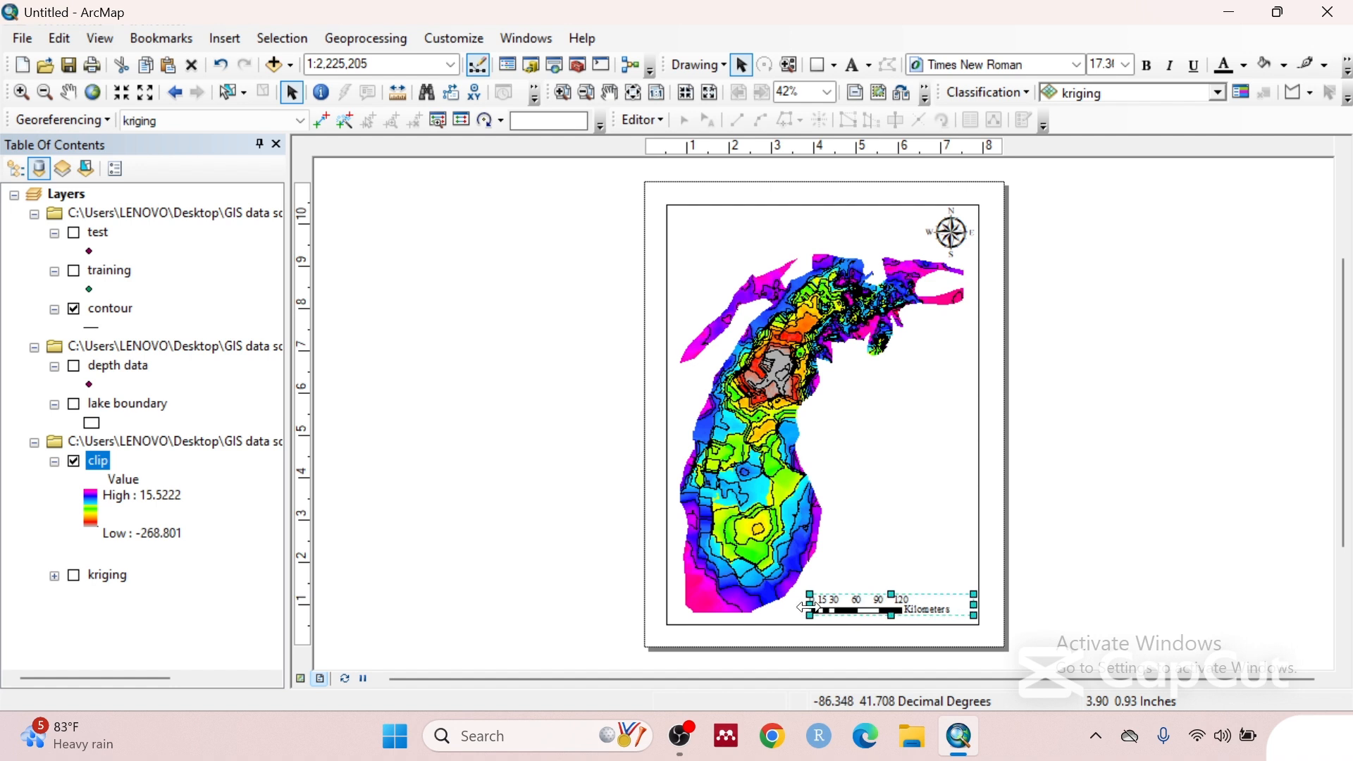
{"action": "left_click", "coordinate": [897, 548]}
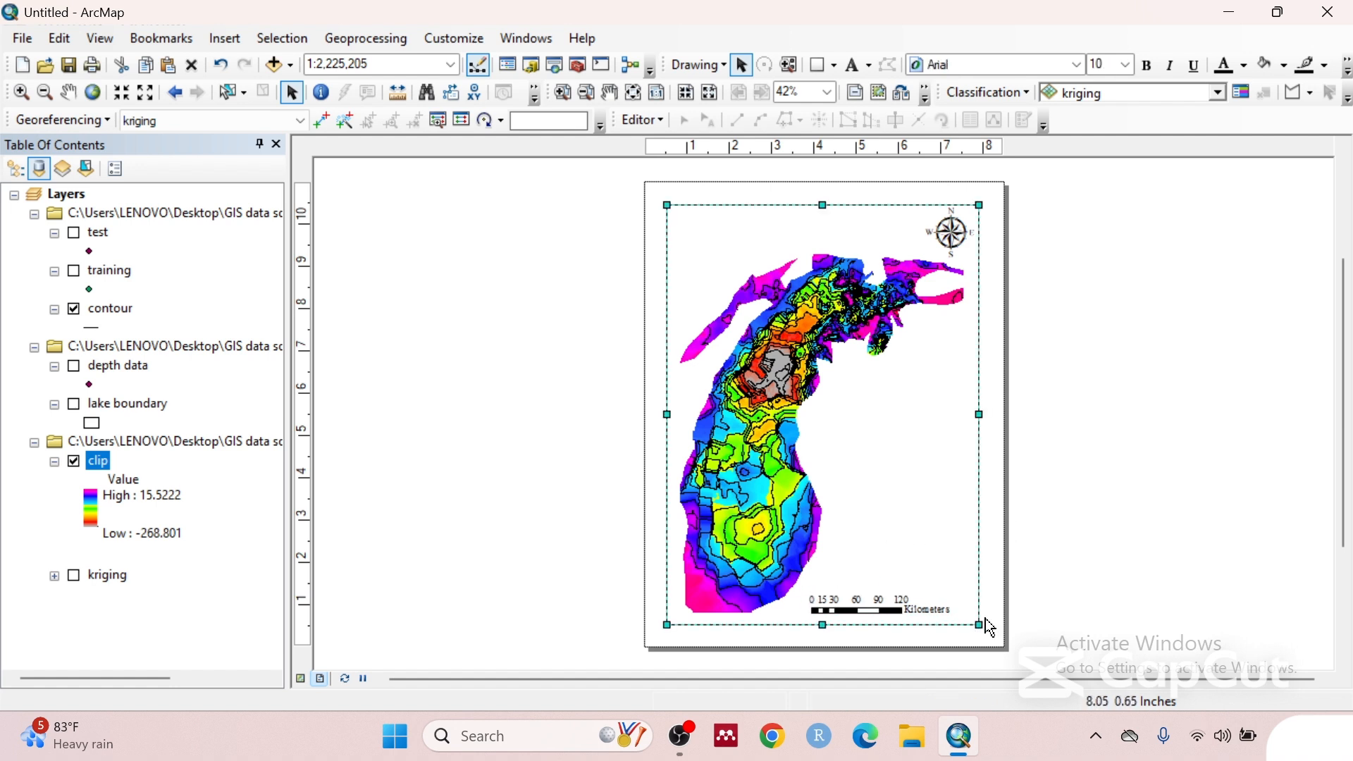
- Extend the map frame slightly at its lower-right corner and insert a legend listing the contour and clip layers with default settings
{"action": "left_click_drag", "start_coordinate": [980, 626], "coordinate": [985, 627]}
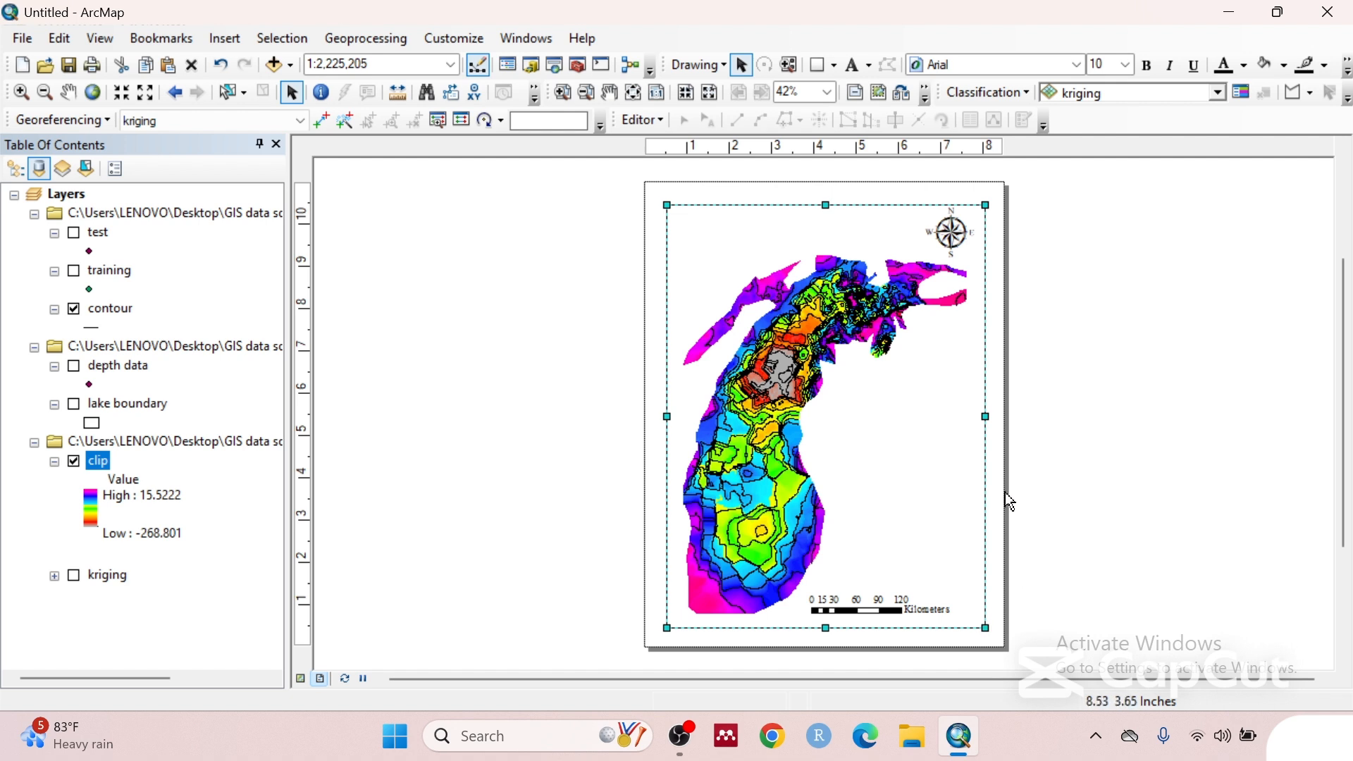
{"action": "left_click", "coordinate": [224, 38]}
{"action": "left_click", "coordinate": [257, 186]}
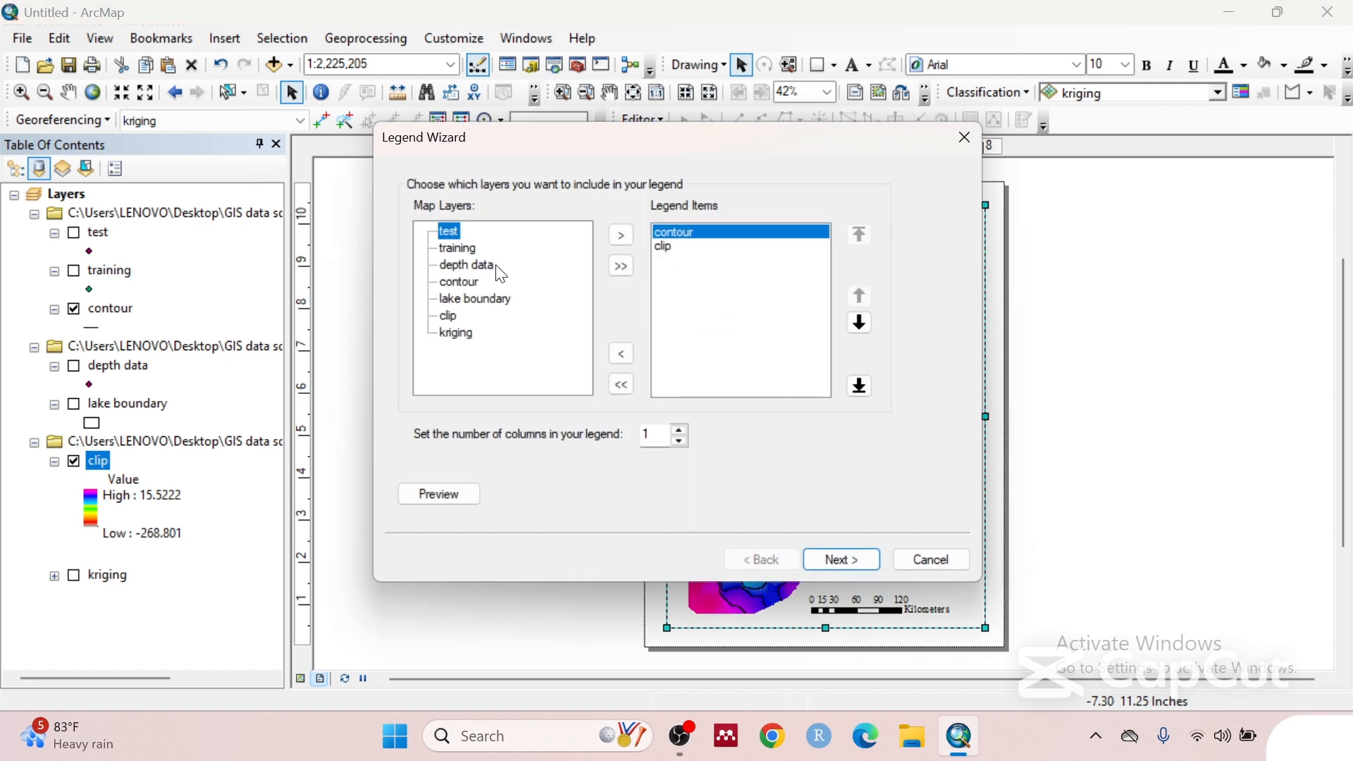
{"action": "left_click", "coordinate": [841, 555]}
{"action": "left_click", "coordinate": [841, 555]}
{"action": "left_click", "coordinate": [841, 556]}
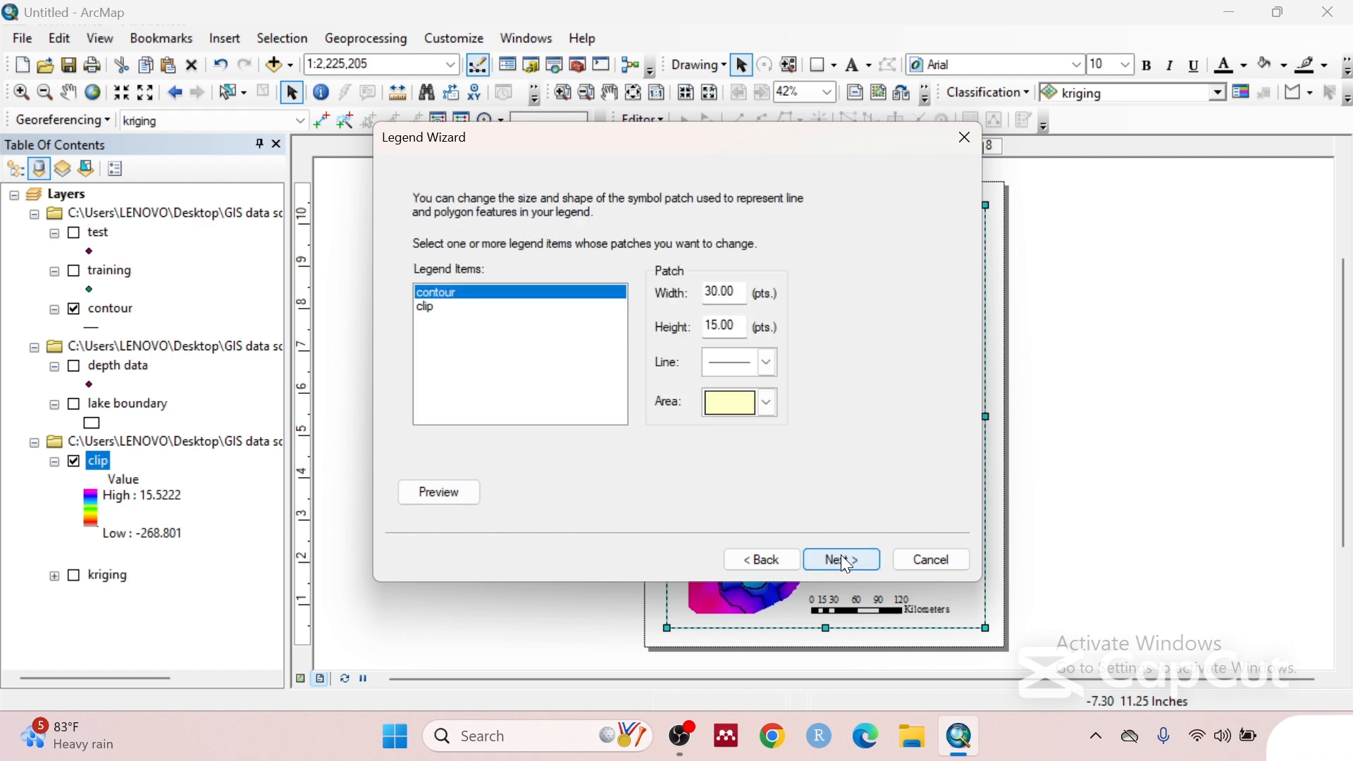
{"action": "left_click", "coordinate": [841, 555]}
{"action": "left_click", "coordinate": [841, 556]}
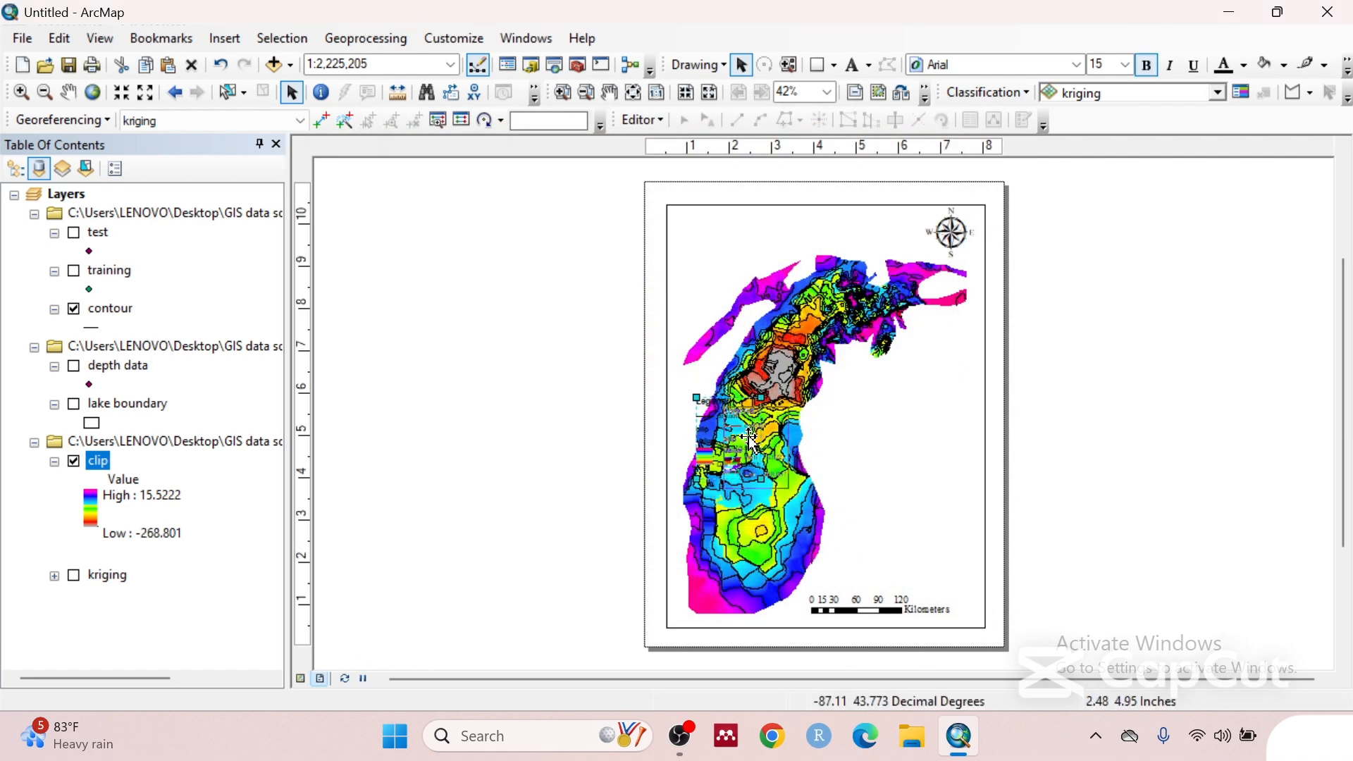
- Move the legend off the lake into the empty area above the scale bar and enlarge it
{"action": "left_click_drag", "start_coordinate": [751, 437], "coordinate": [890, 477]}
{"action": "left_click_drag", "start_coordinate": [935, 530], "coordinate": [970, 579]}
- Set the legend title's font to Times New Roman
{"action": "right_click", "coordinate": [908, 502]}
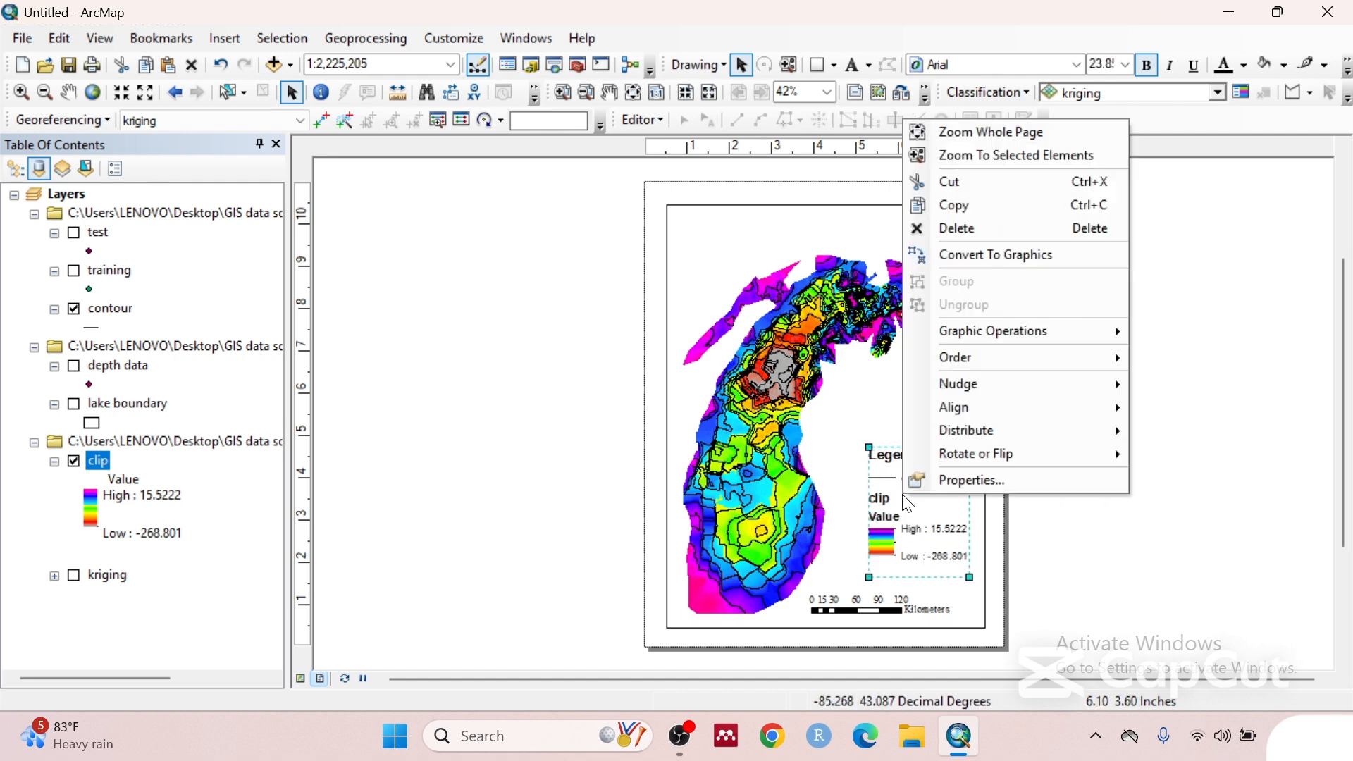
{"action": "left_click", "coordinate": [977, 479]}
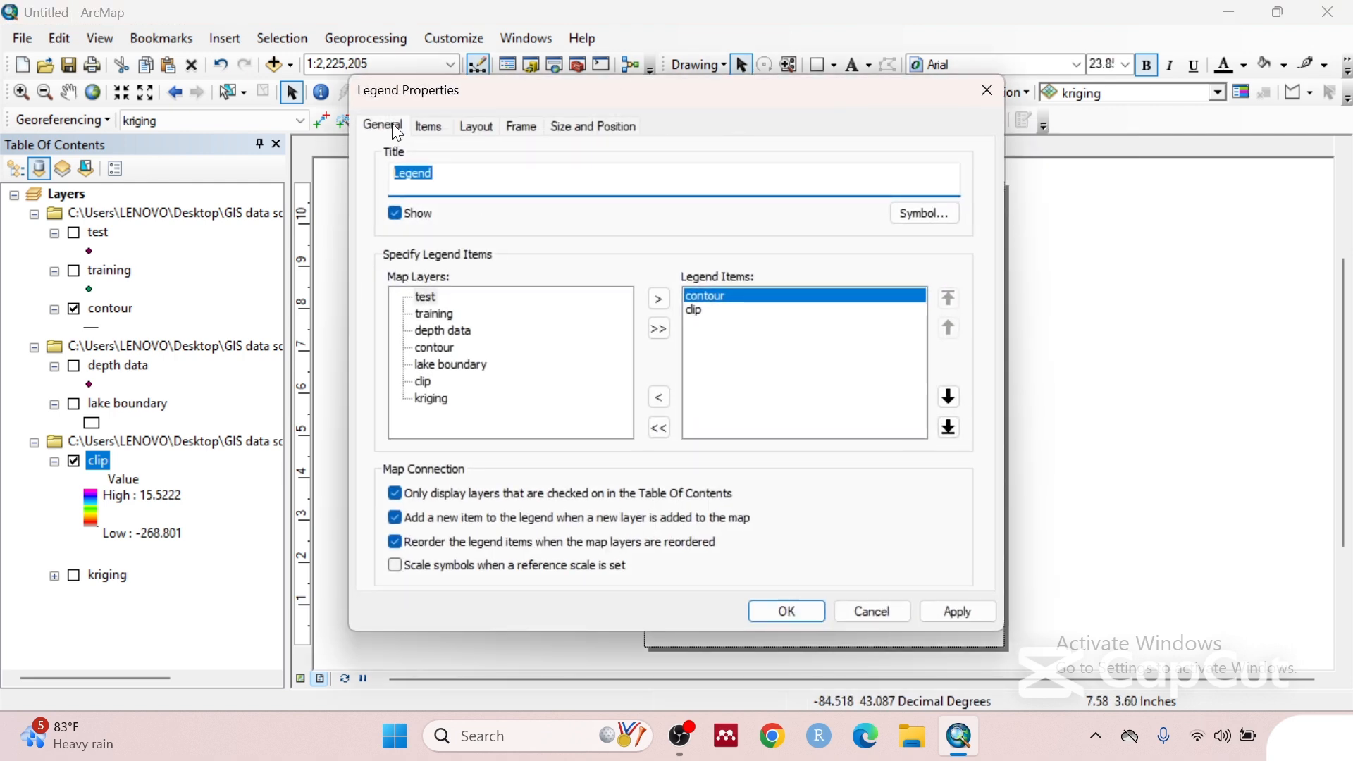
{"action": "left_click", "coordinate": [926, 210]}
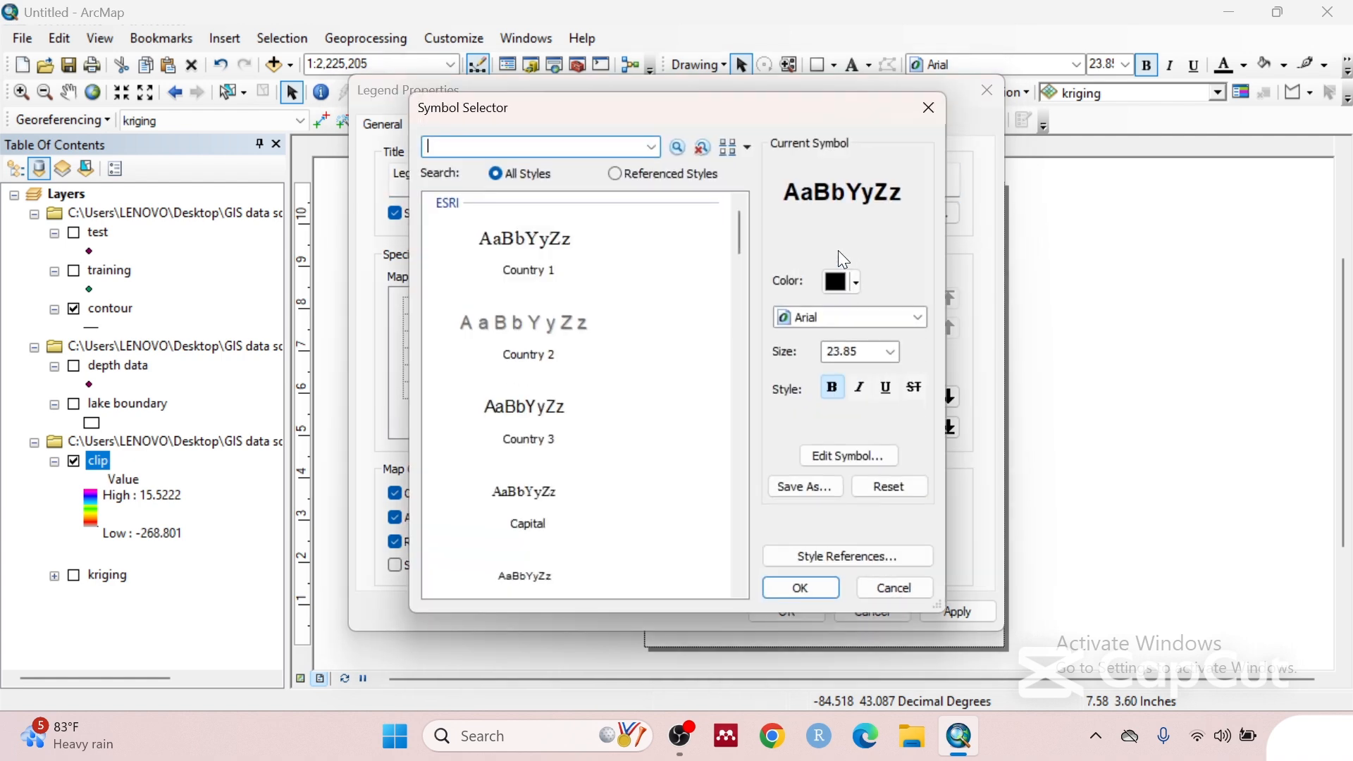
{"action": "left_click", "coordinate": [843, 312]}
{"action": "type", "text": "ti"}
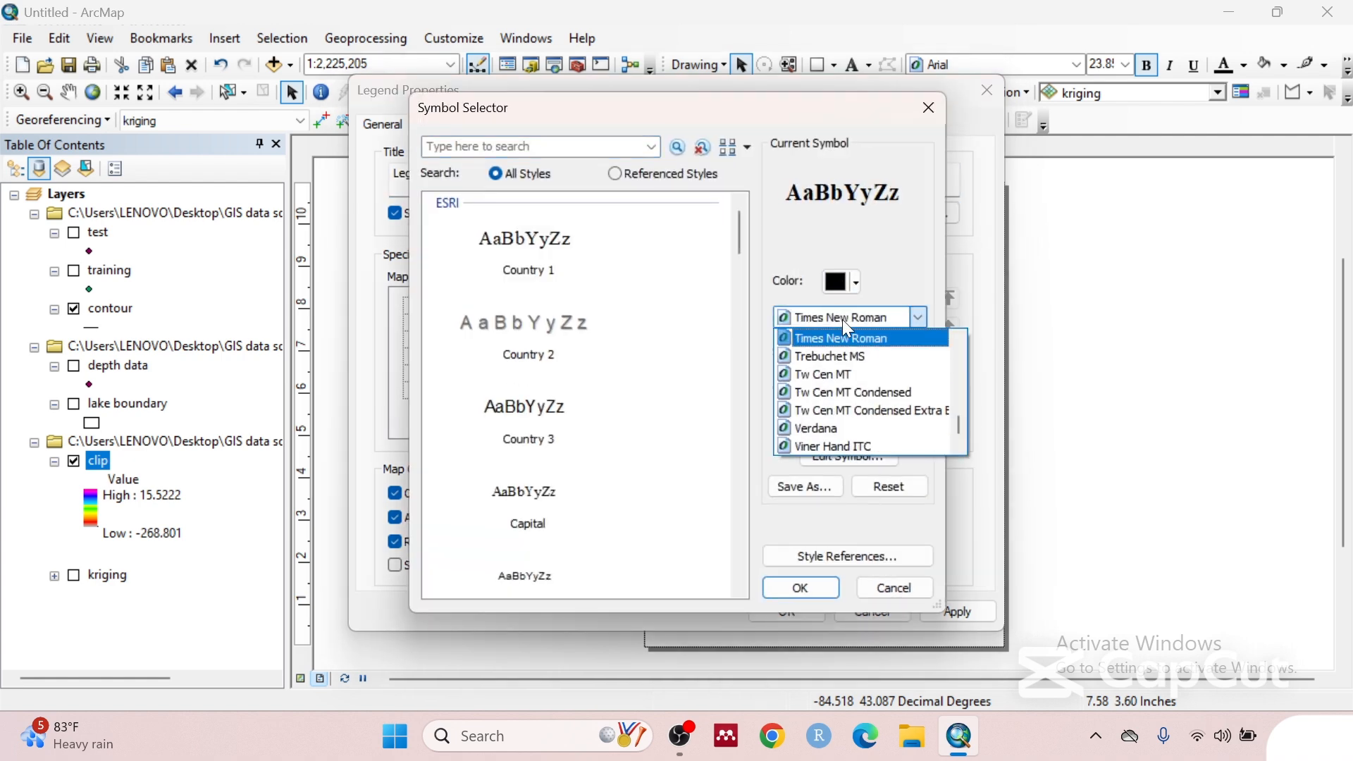
{"action": "left_click", "coordinate": [850, 341]}
{"action": "left_click", "coordinate": [805, 597]}
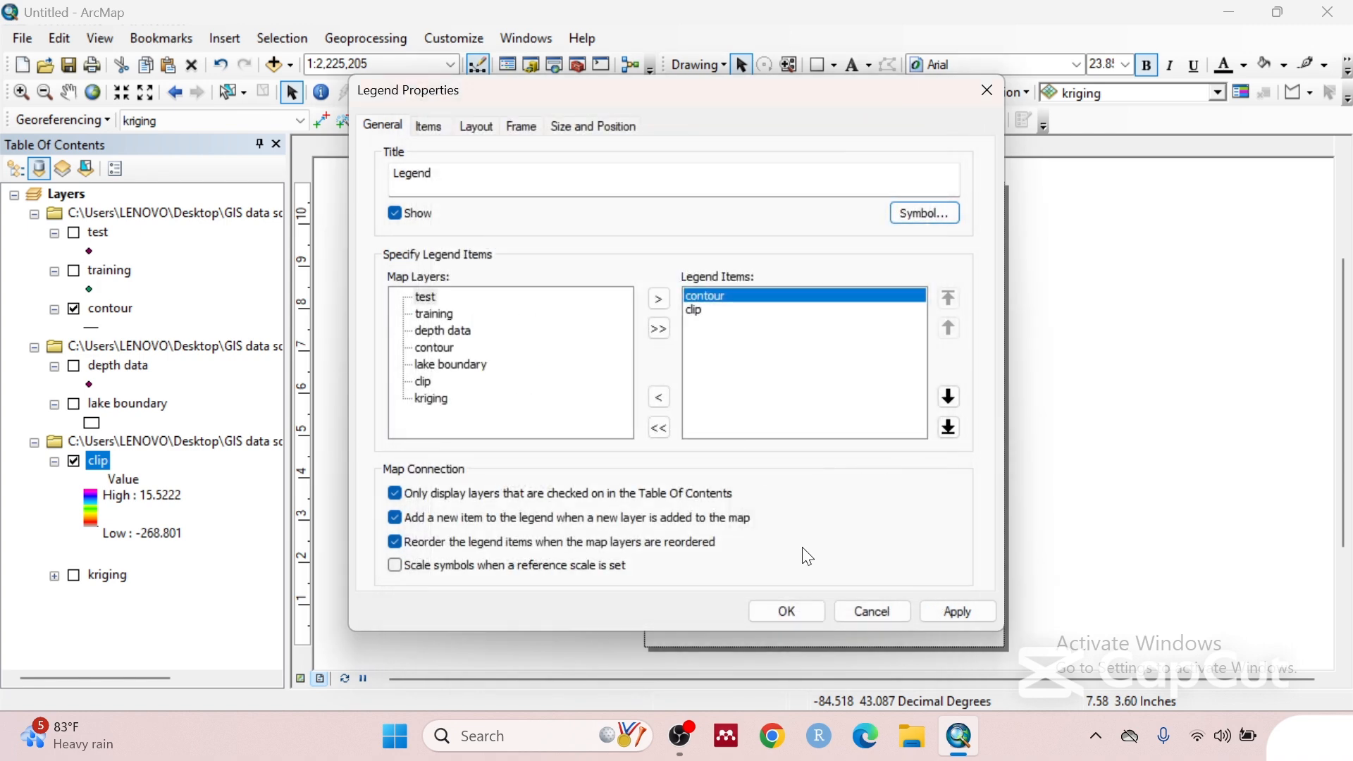
- Set the labels of all legend items to Times New Roman and shift the legend toward the frame's right edge
{"action": "left_click", "coordinate": [430, 127]}
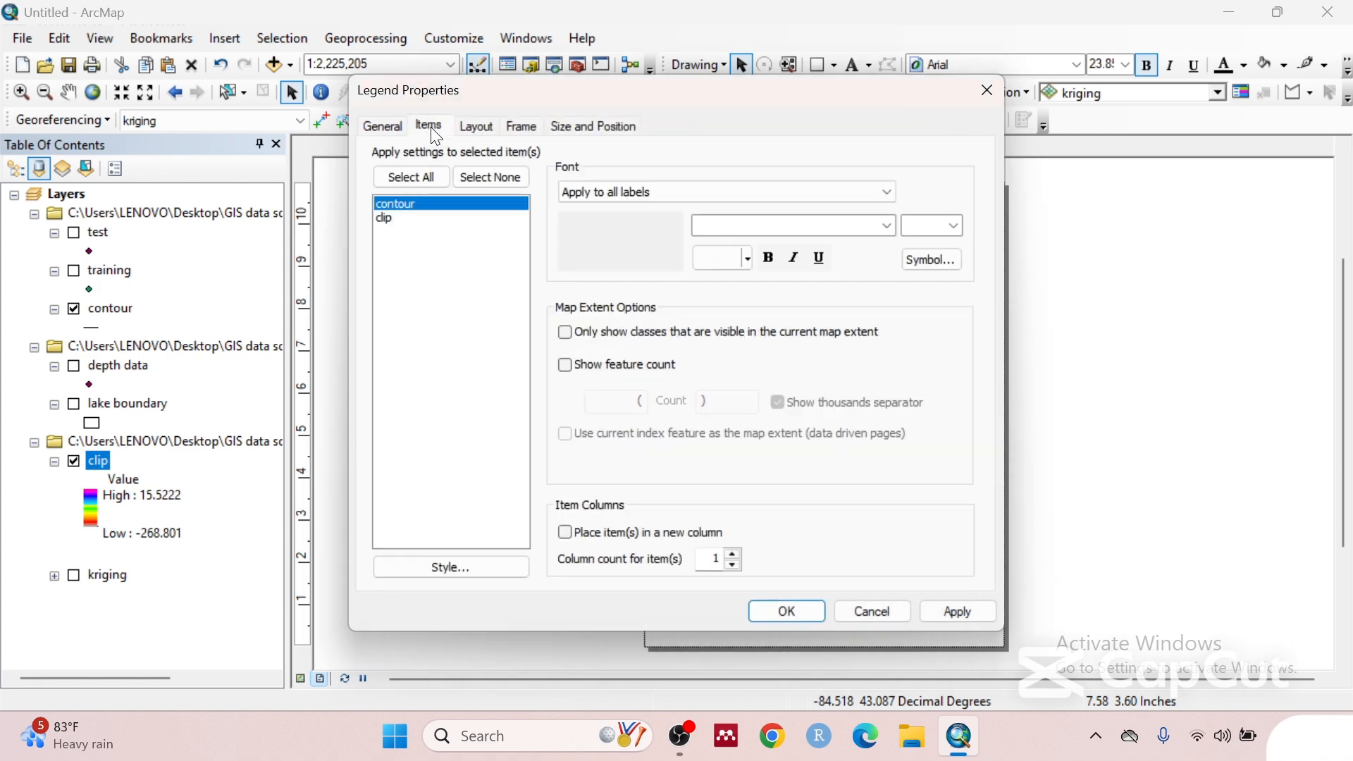
{"action": "left_click", "coordinate": [413, 182]}
{"action": "left_click", "coordinate": [774, 229]}
{"action": "key", "text": "t"}
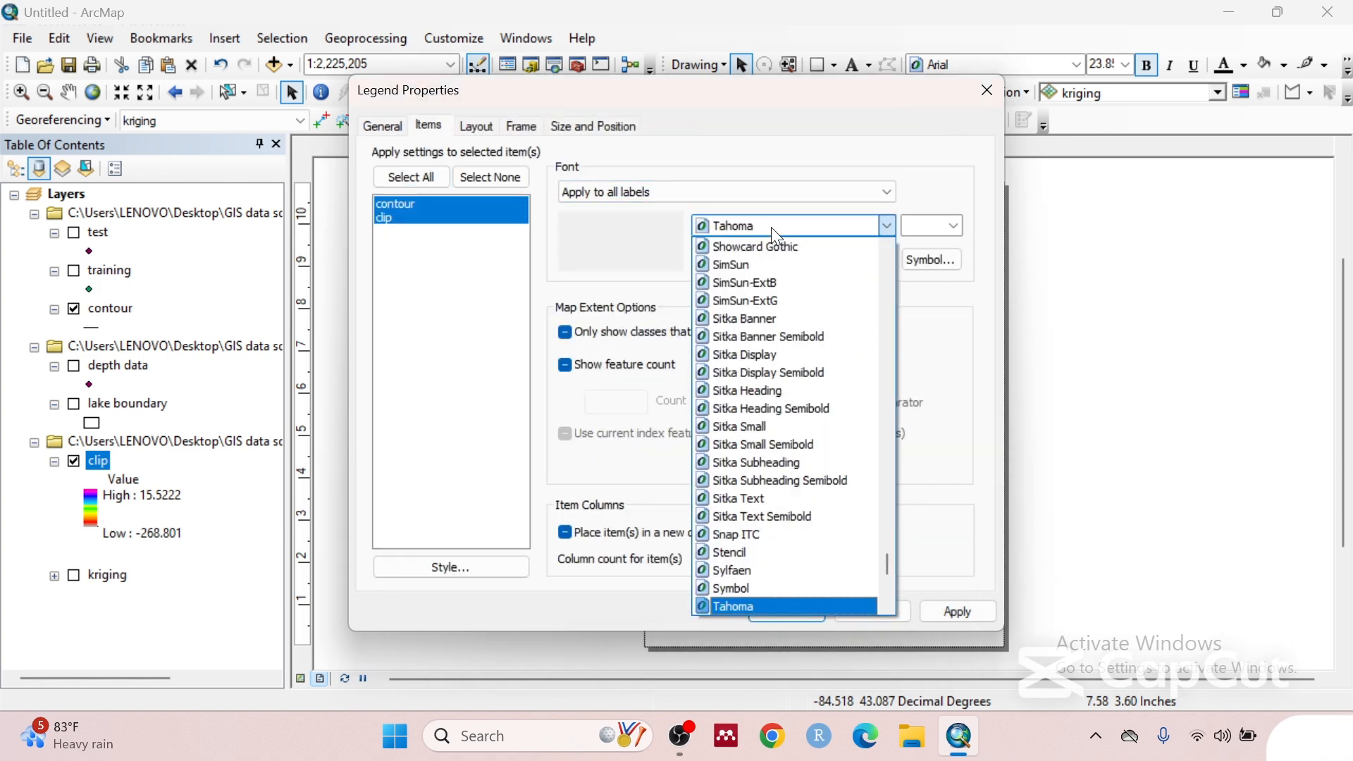
{"action": "key", "text": "i"}
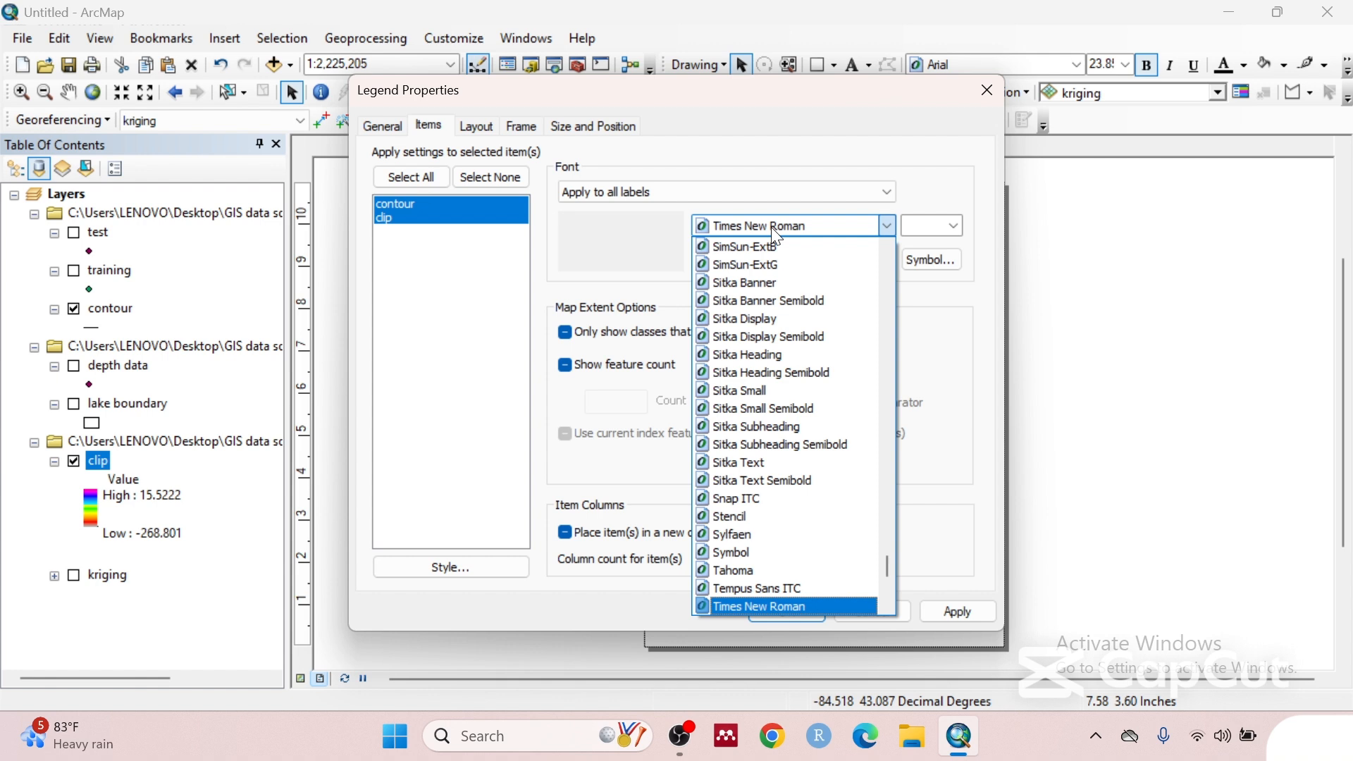
{"action": "left_click", "coordinate": [776, 606]}
{"action": "left_click", "coordinate": [925, 223]}
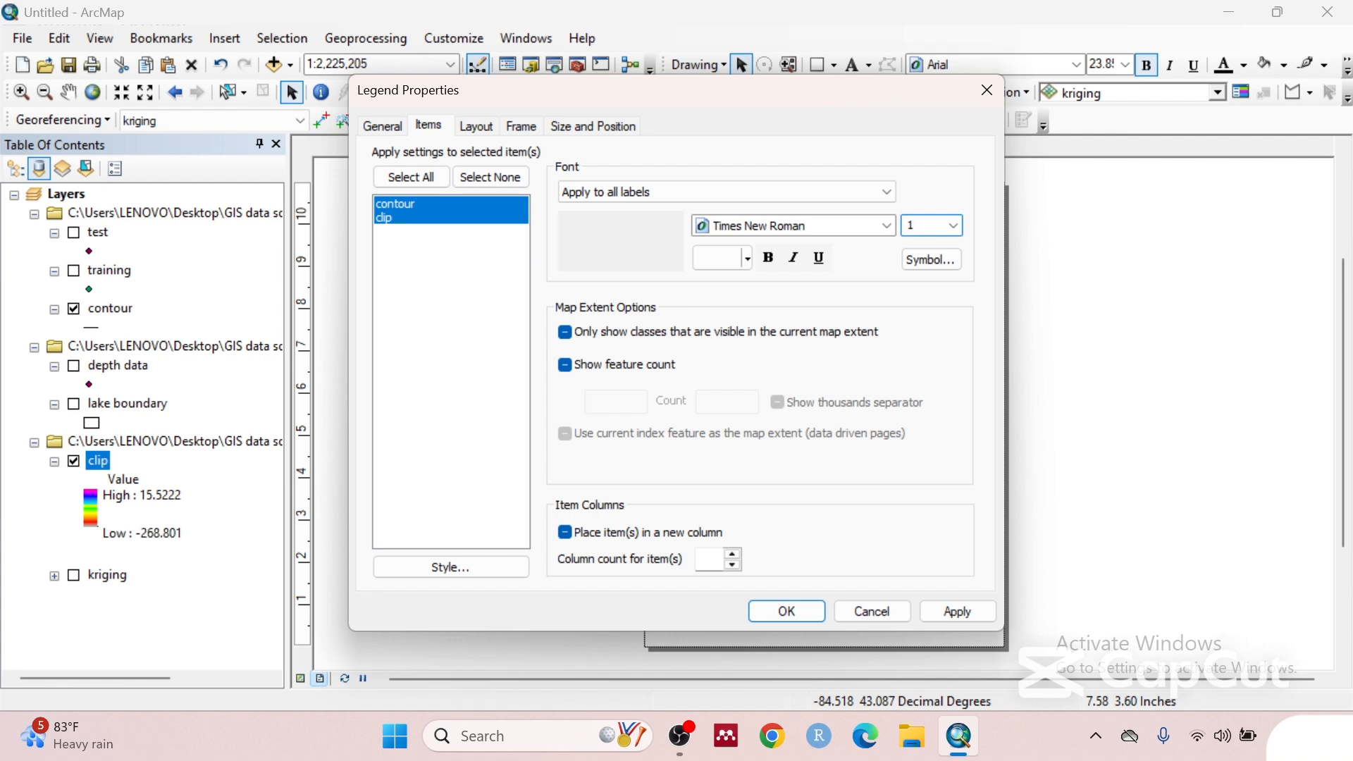
{"action": "left_click", "coordinate": [802, 612]}
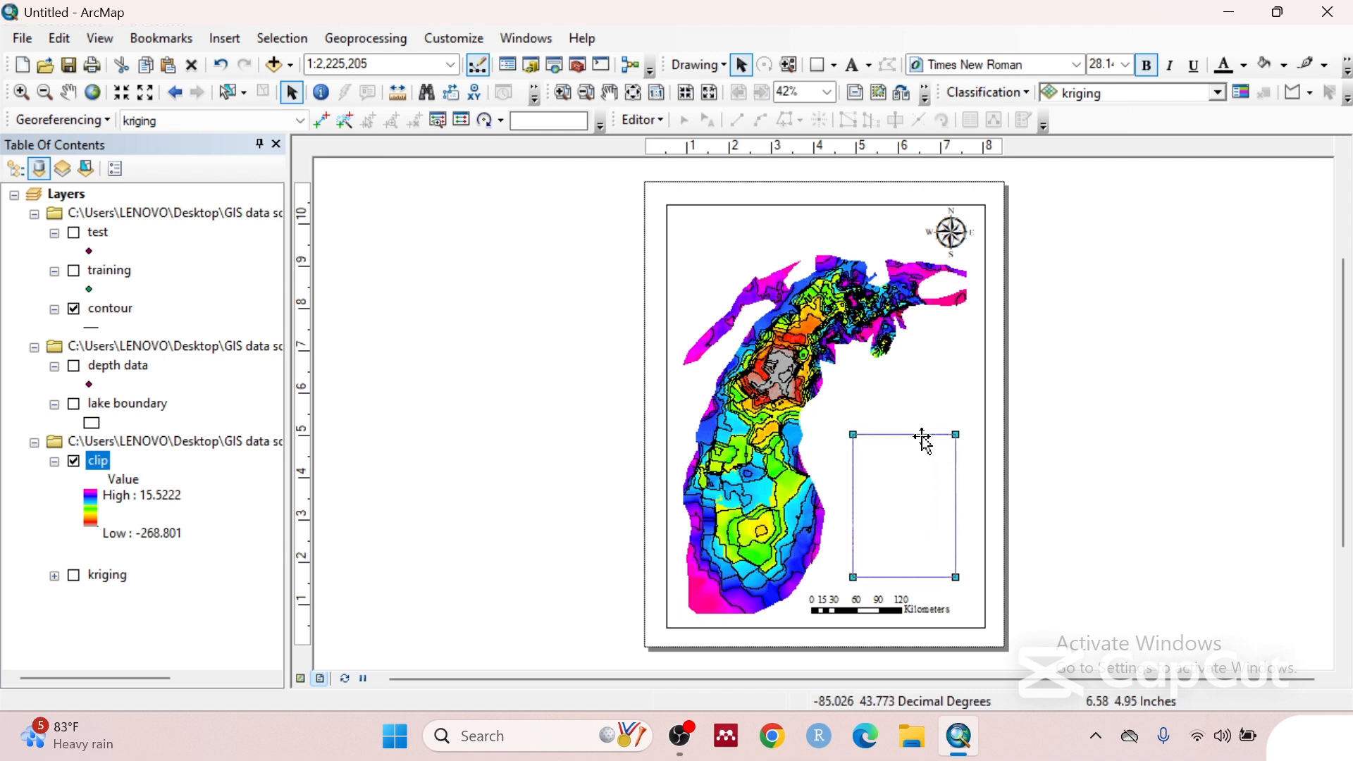
{"action": "left_click_drag", "start_coordinate": [924, 441], "coordinate": [946, 444]}
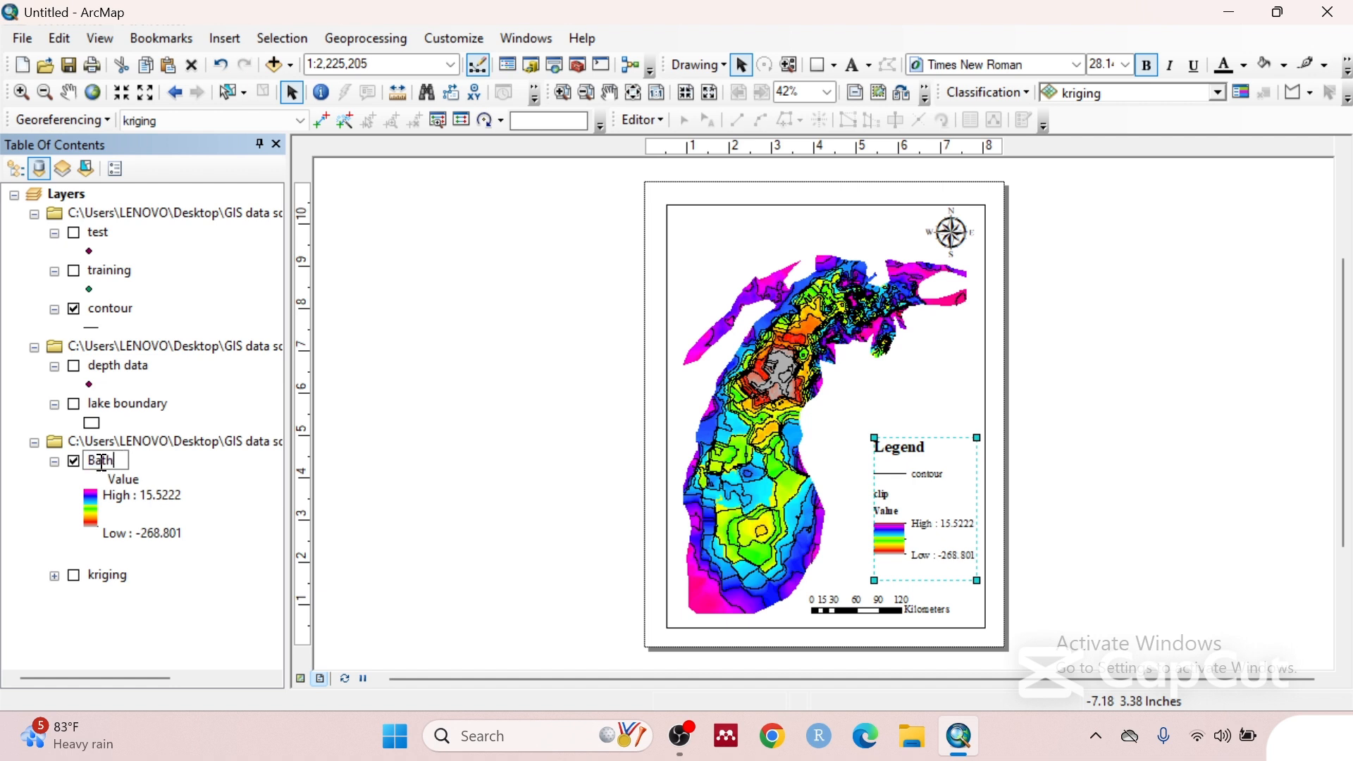
- Rename the clip layer as Bathymetric map
{"action": "left_click", "coordinate": [102, 462]}
{"action": "type", "text": "Bathymetric map"}
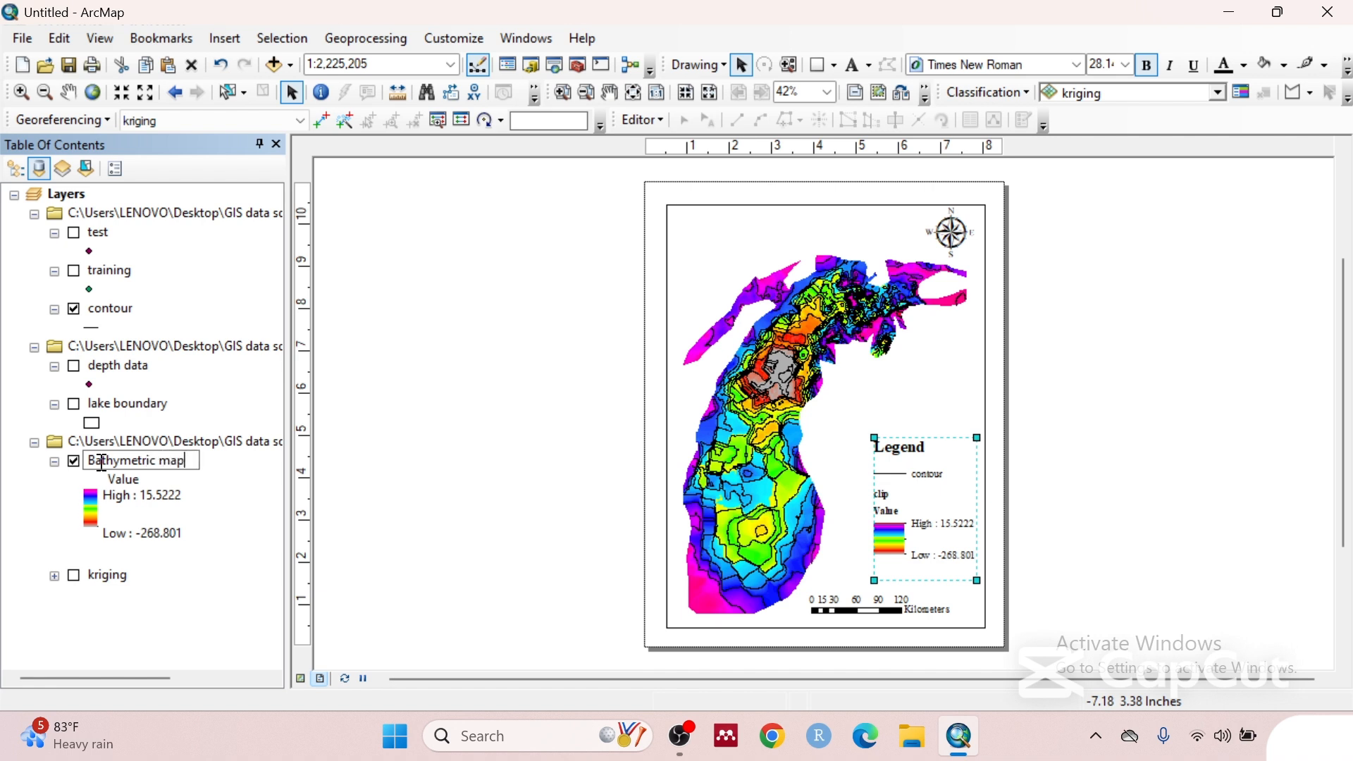
{"action": "key", "text": "Return"}
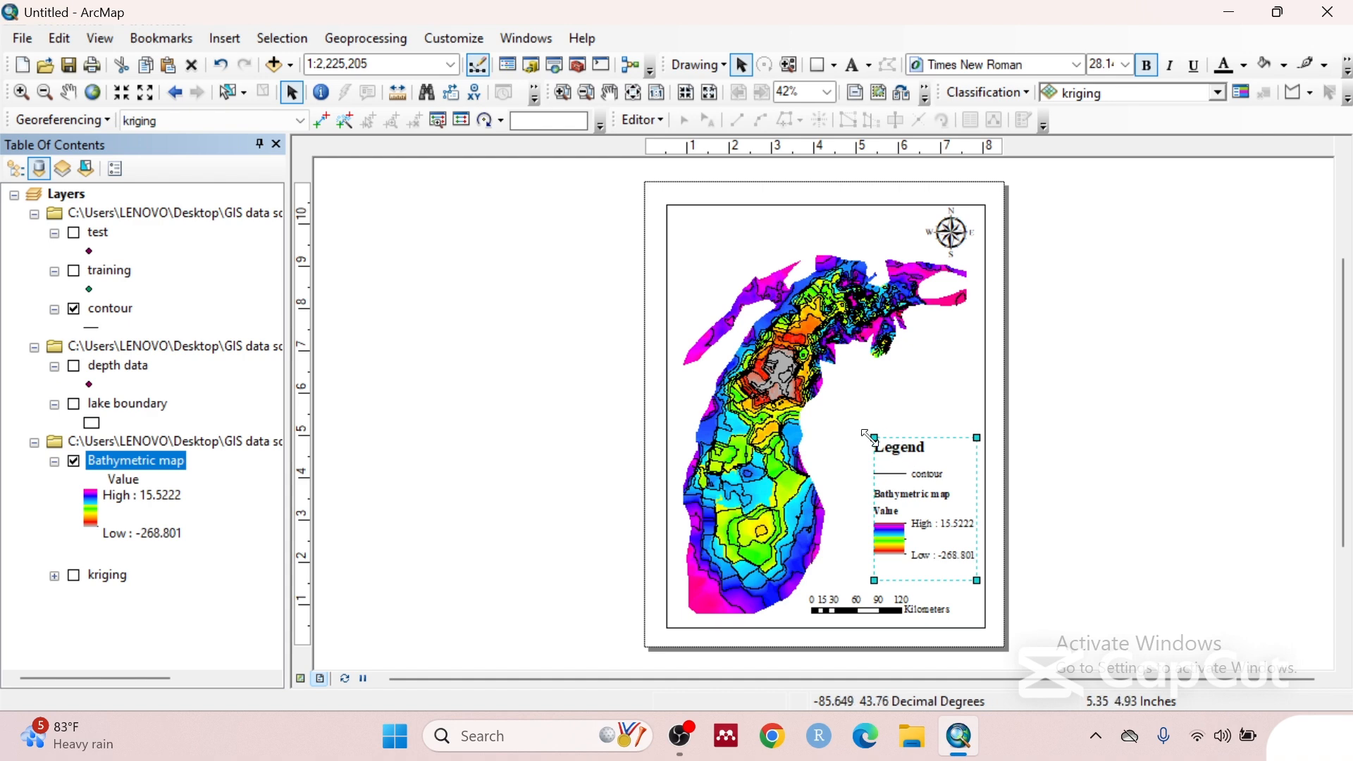
- Enlarge the legend from its upper-left corner and nudge it slightly down
{"action": "left_click_drag", "start_coordinate": [866, 435], "coordinate": [854, 420]}
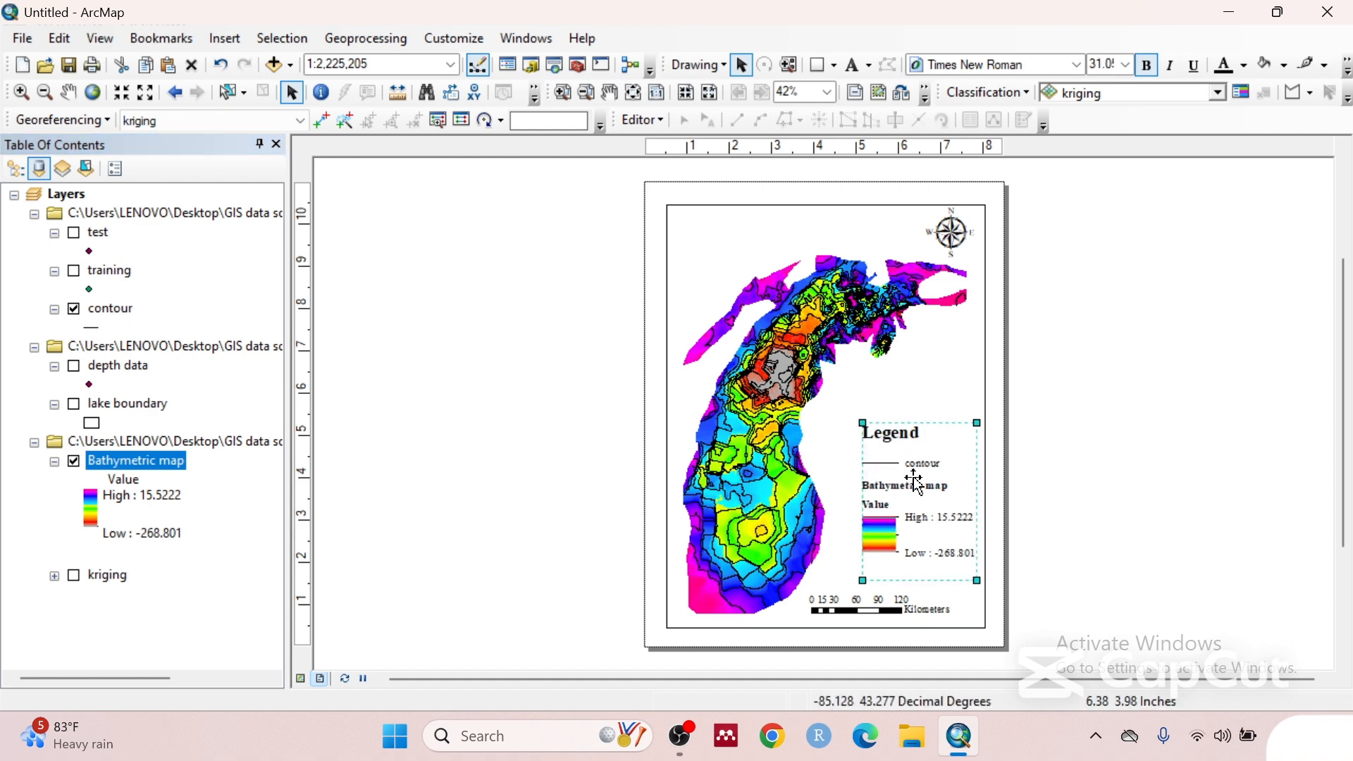
{"action": "left_click", "coordinate": [836, 508]}
{"action": "left_click", "coordinate": [929, 507]}
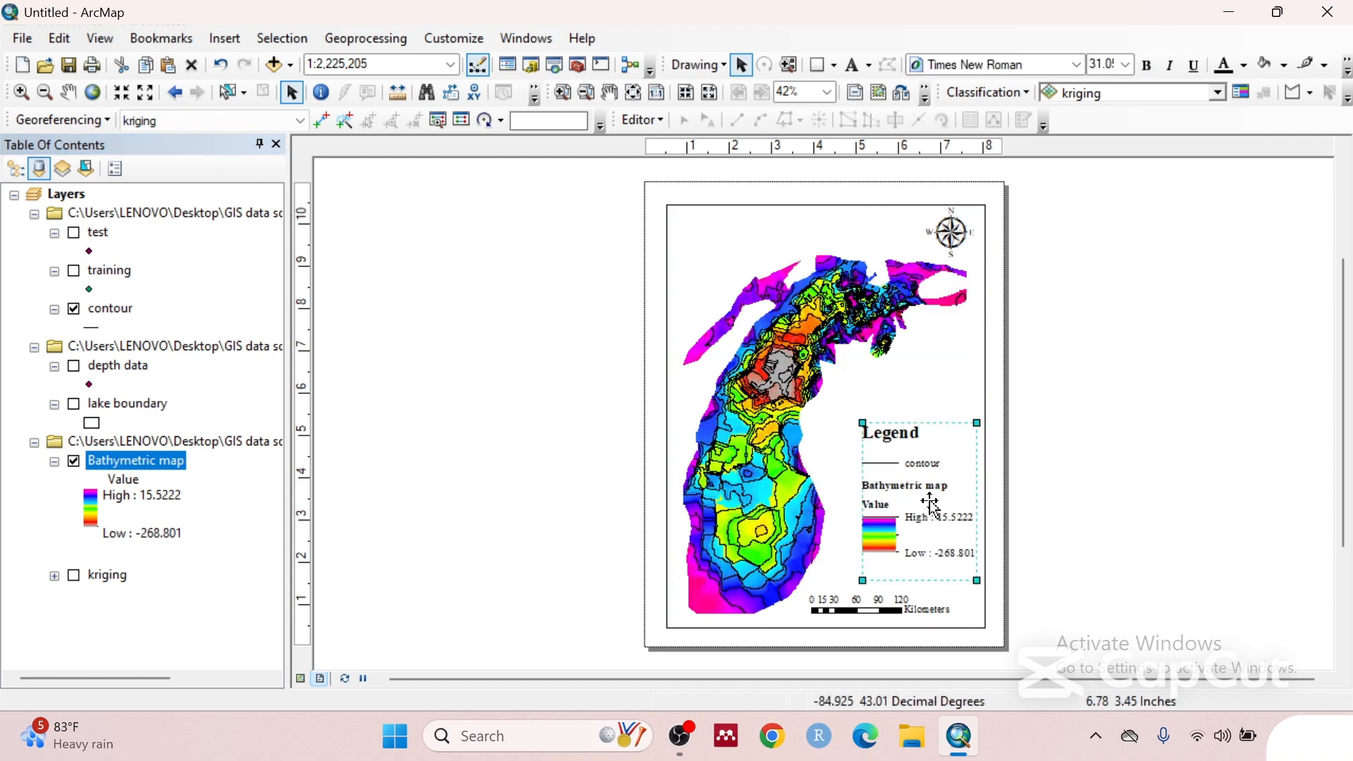
{"action": "key", "text": "ctrl+b"}
{"action": "left_click_drag", "start_coordinate": [930, 502], "coordinate": [932, 509]}
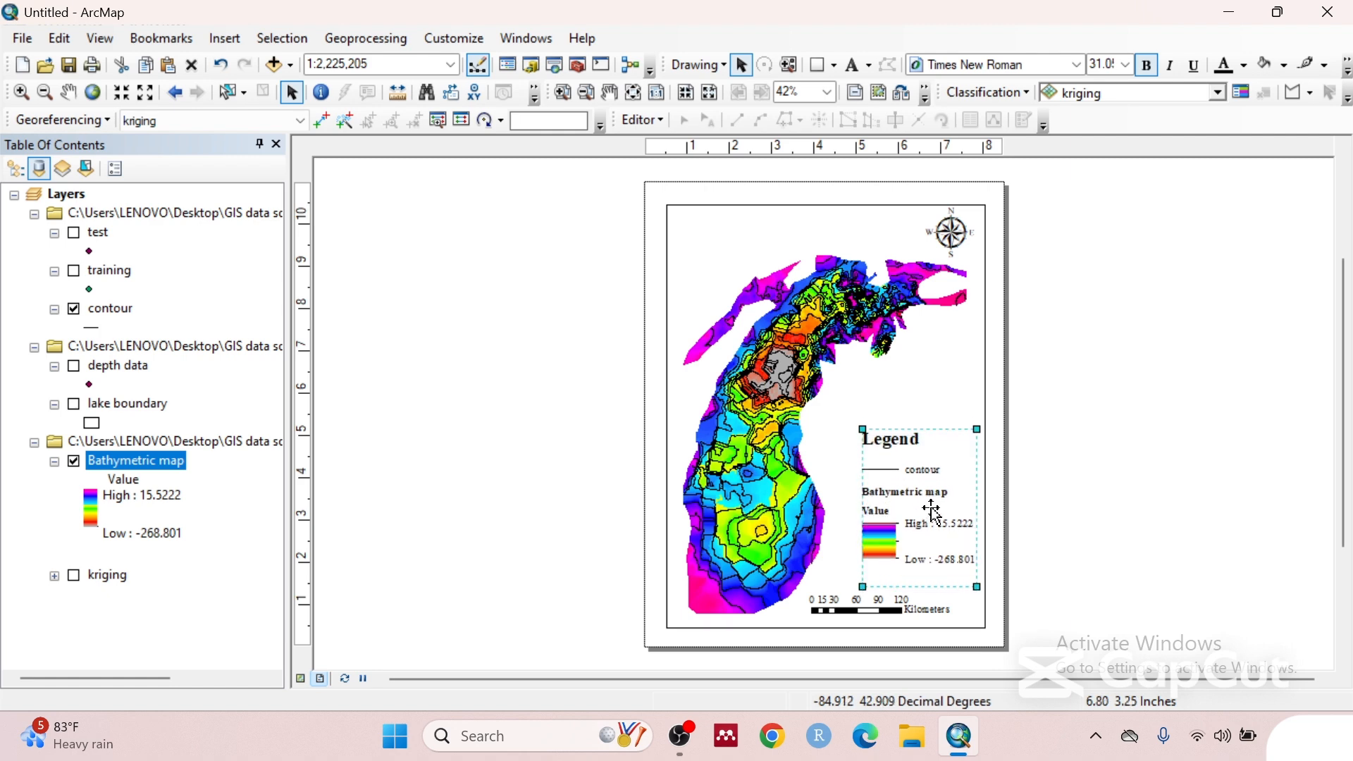
- Apply Times New Roman at a larger size to all legend item labels and shift the legend slightly left
{"action": "right_click", "coordinate": [932, 508]}
{"action": "left_click", "coordinate": [967, 494]}
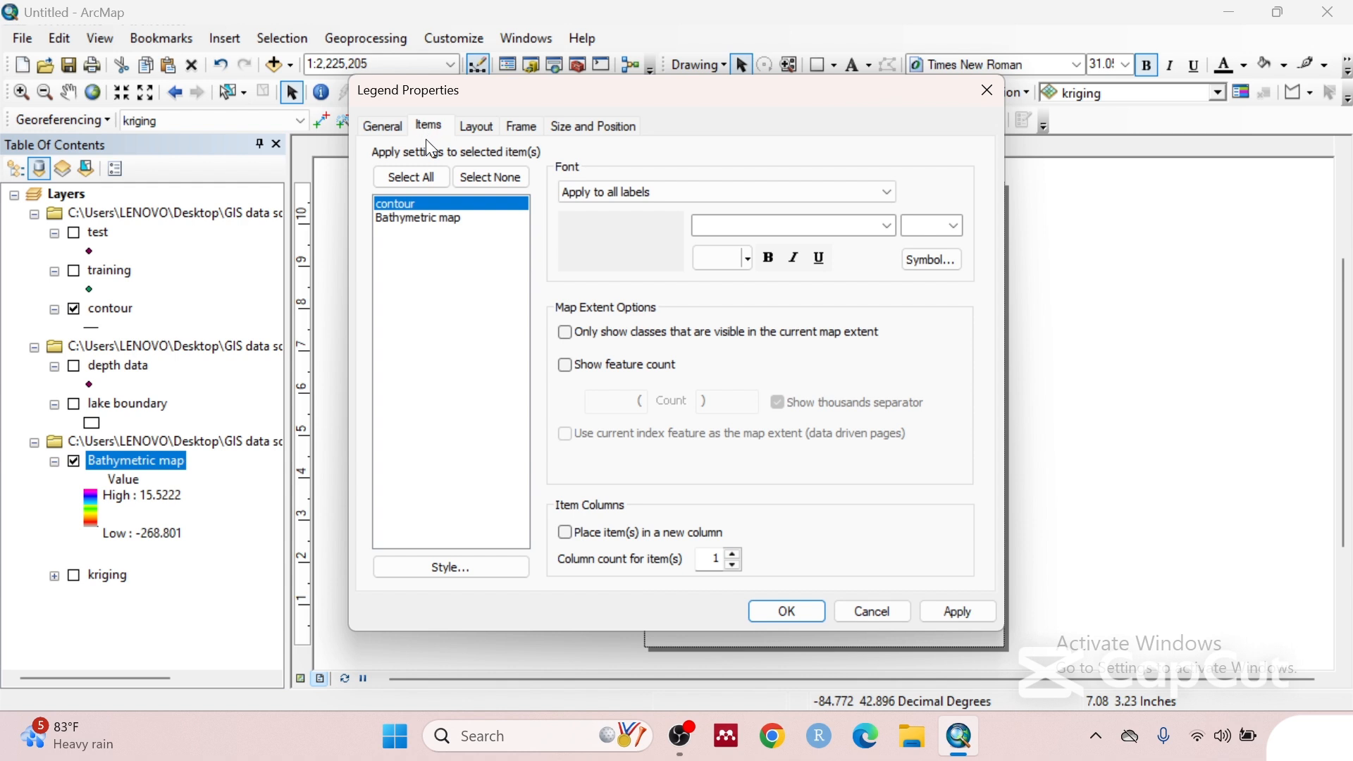
{"action": "left_click", "coordinate": [414, 178]}
{"action": "left_click", "coordinate": [814, 226]}
{"action": "type", "text": "ti"}
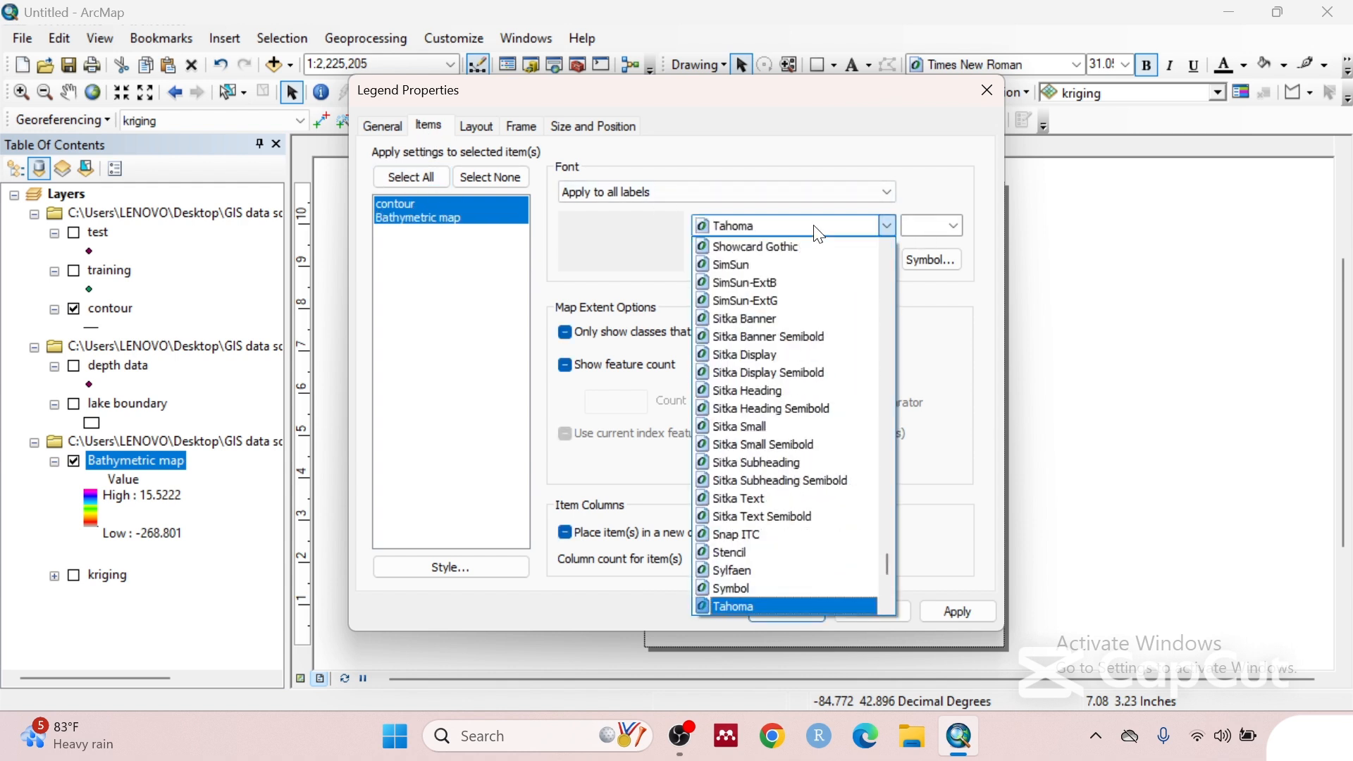
{"action": "left_click", "coordinate": [776, 607]}
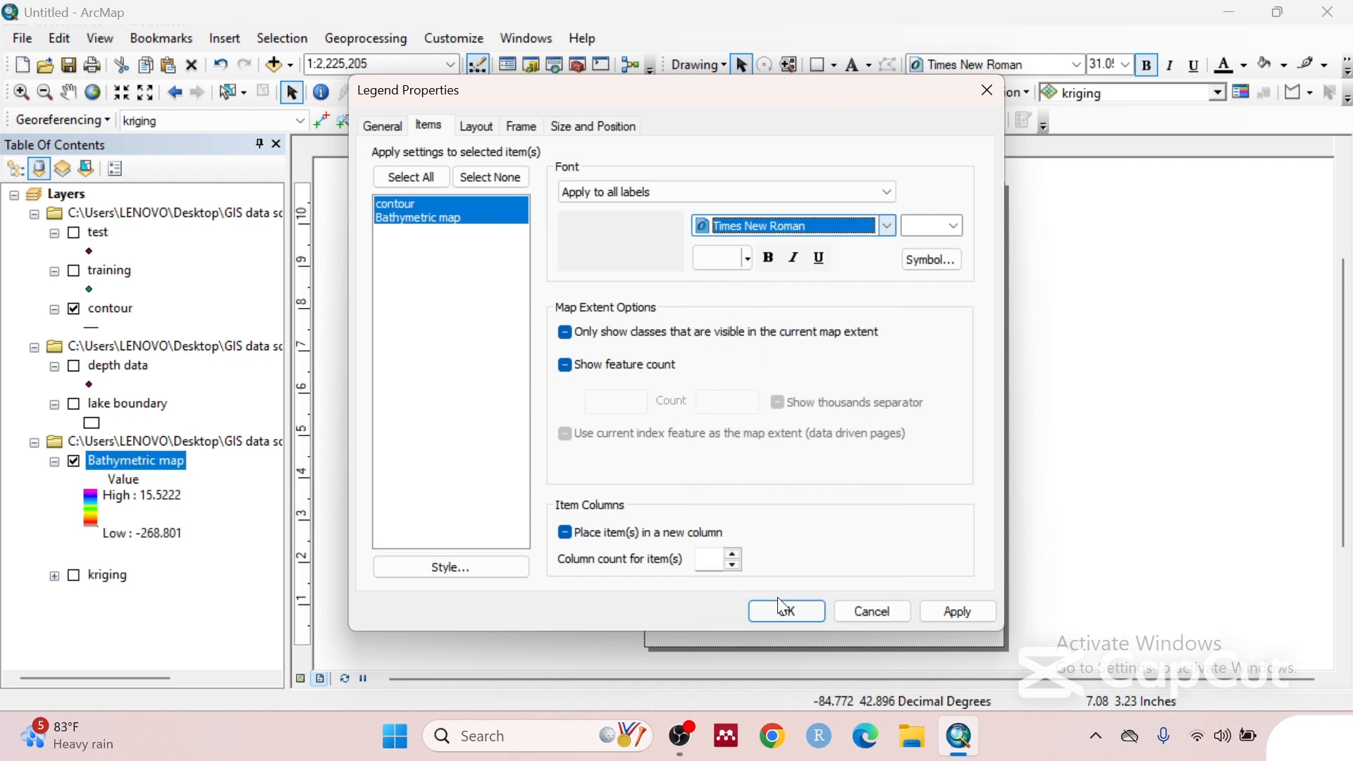
{"action": "left_click", "coordinate": [930, 227]}
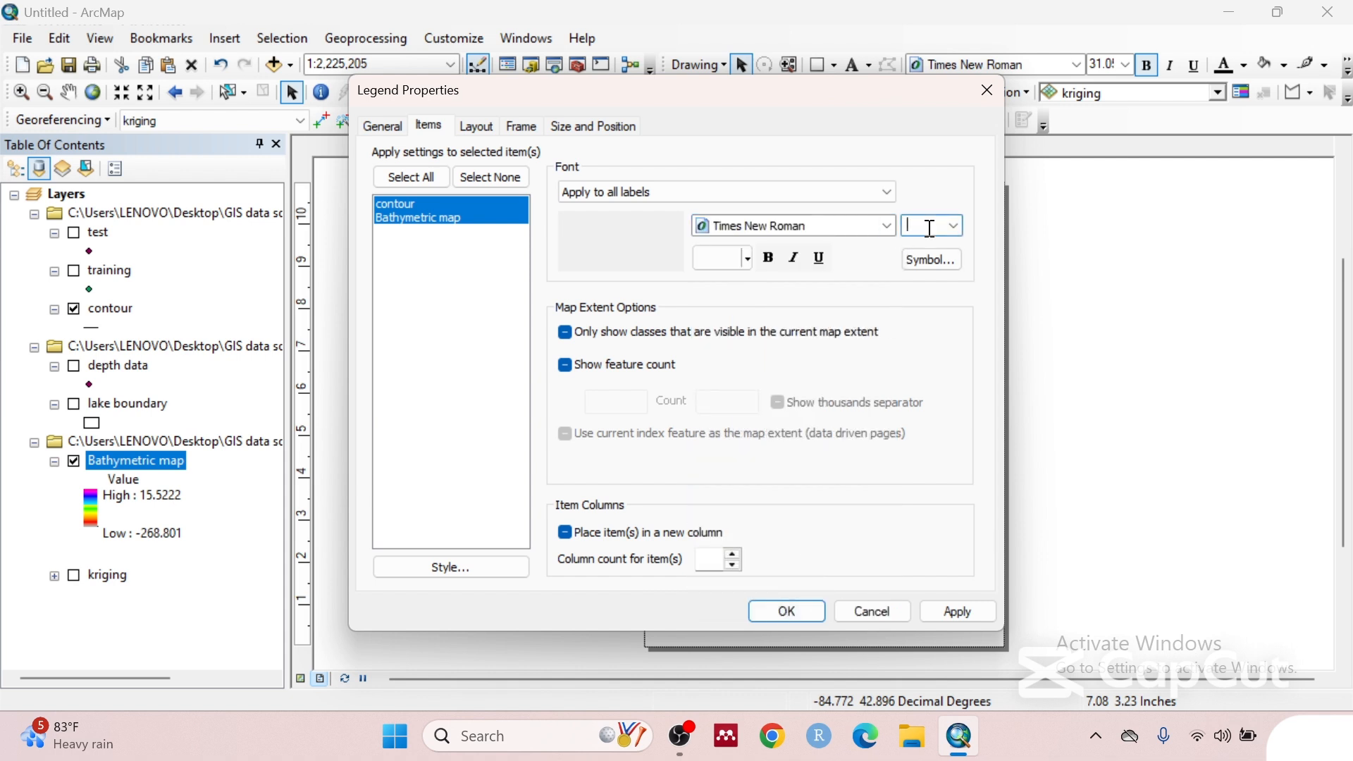
{"action": "left_click", "coordinate": [782, 611]}
{"action": "left_click_drag", "start_coordinate": [938, 474], "coordinate": [917, 473]}
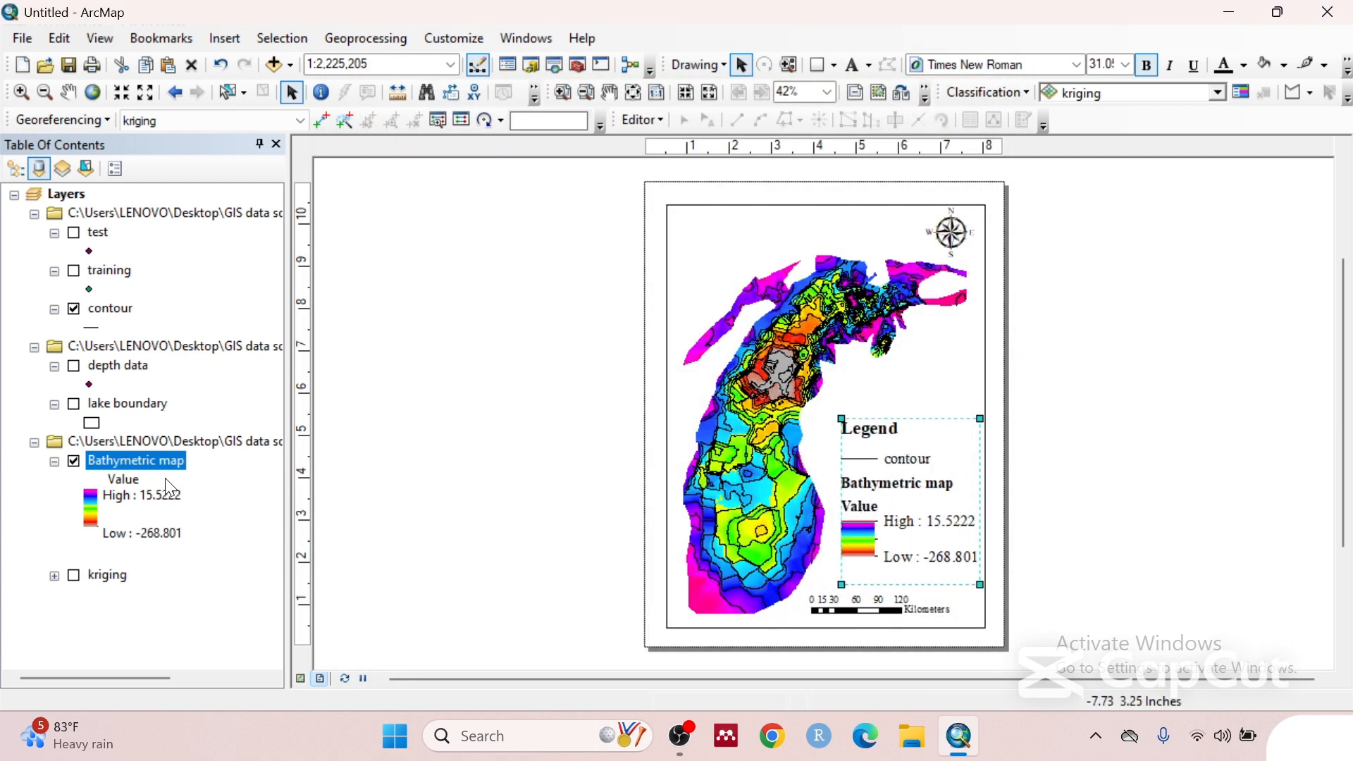
- Delete the Value heading under the Bathymetric map layer so the legend omits it
{"action": "left_click", "coordinate": [134, 483]}
{"action": "left_click", "coordinate": [133, 480]}
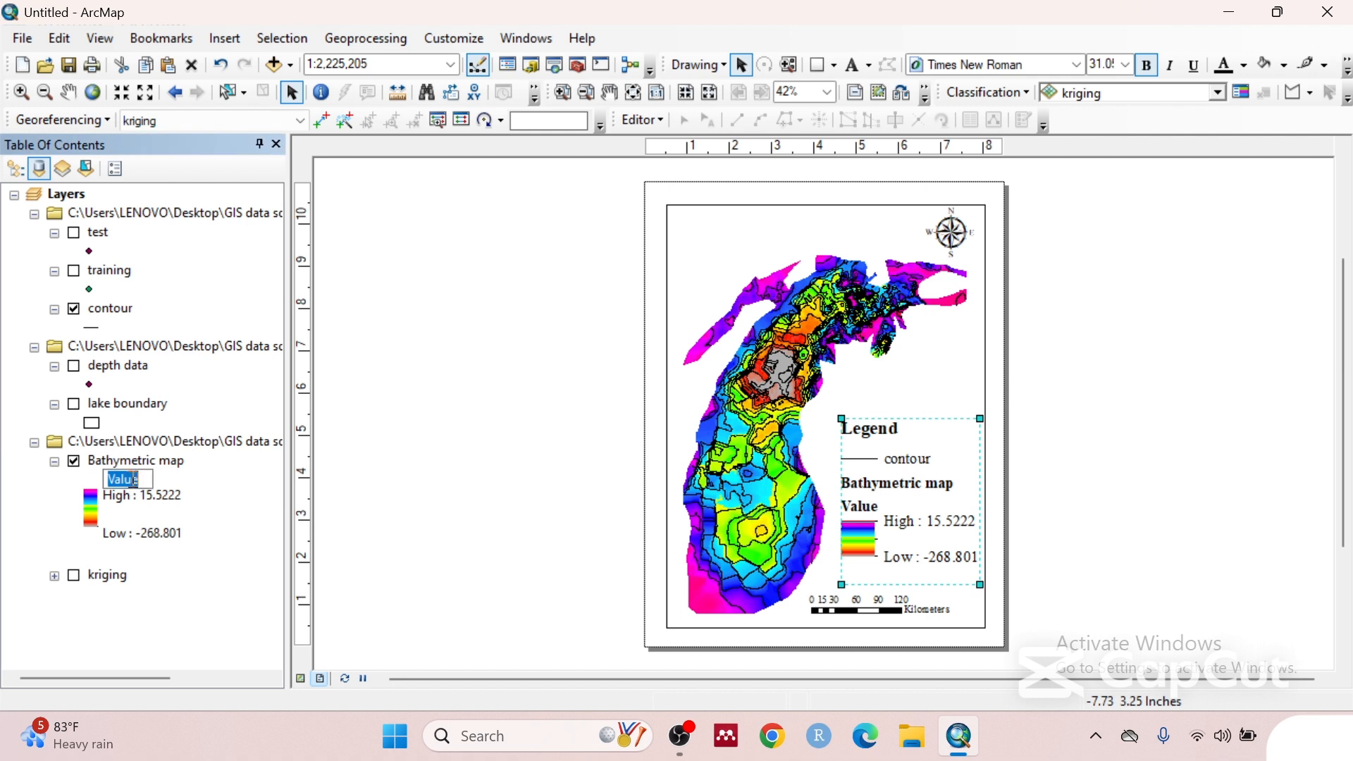
{"action": "key", "text": "BackSpace"}
{"action": "key", "text": "Return"}
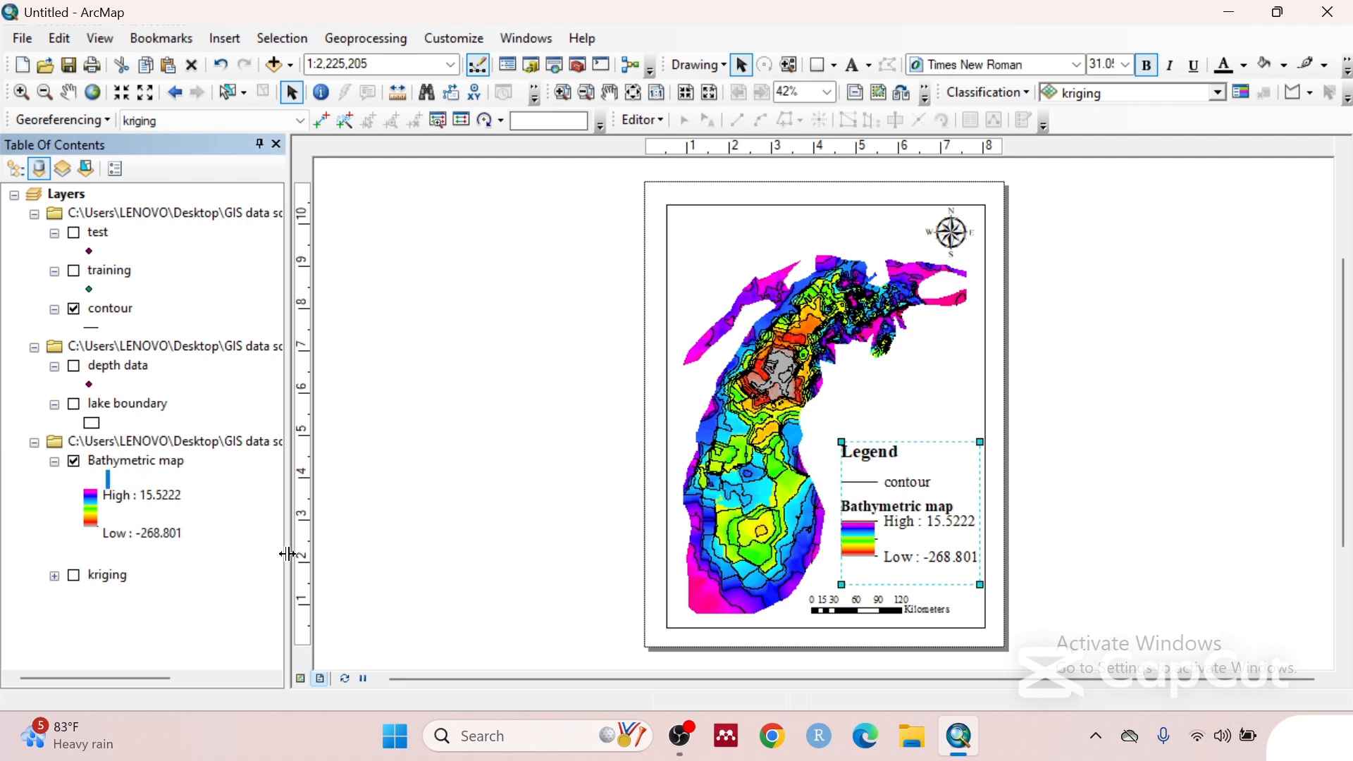
{"action": "left_click", "coordinate": [942, 414]}
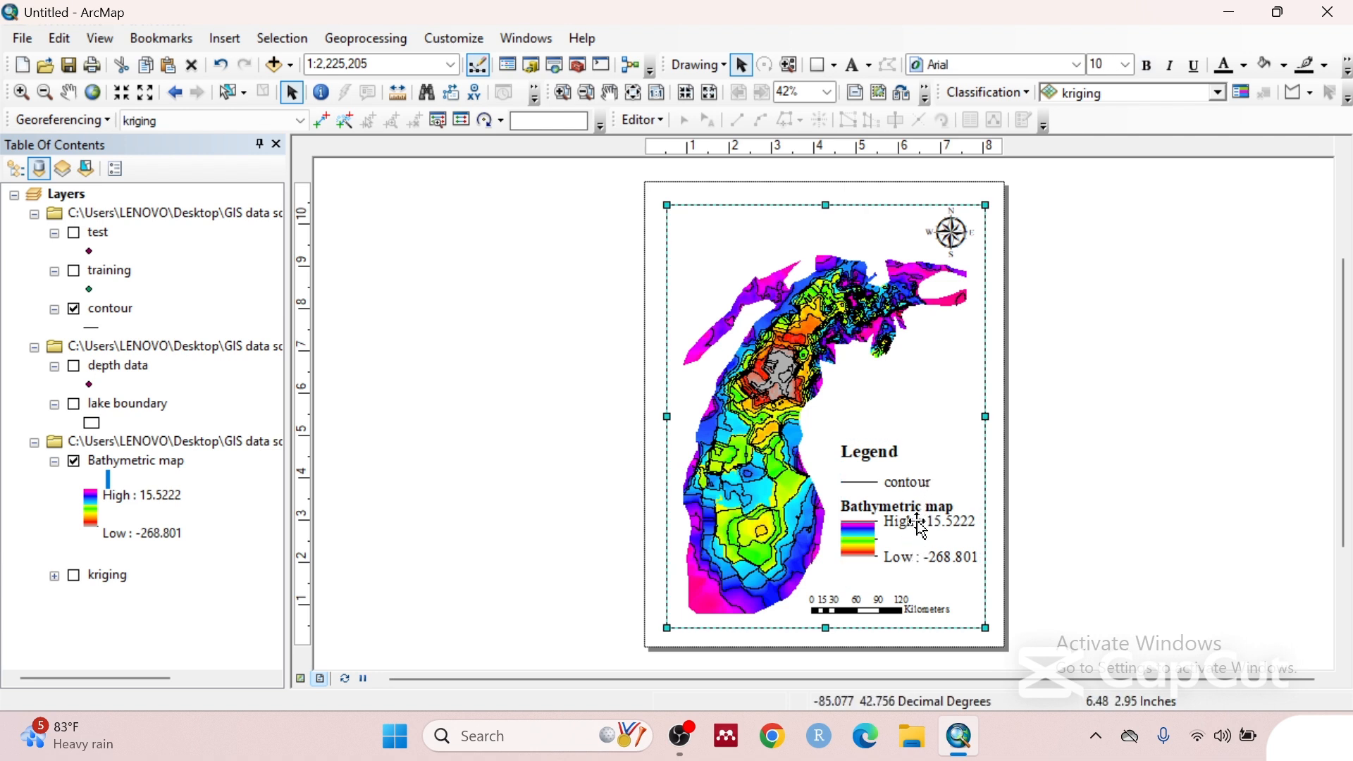
- Move the scale bar slightly left and down, and lower the legend to sit just above it
{"action": "left_click", "coordinate": [895, 607]}
{"action": "left_click_drag", "start_coordinate": [901, 610], "coordinate": [880, 616]}
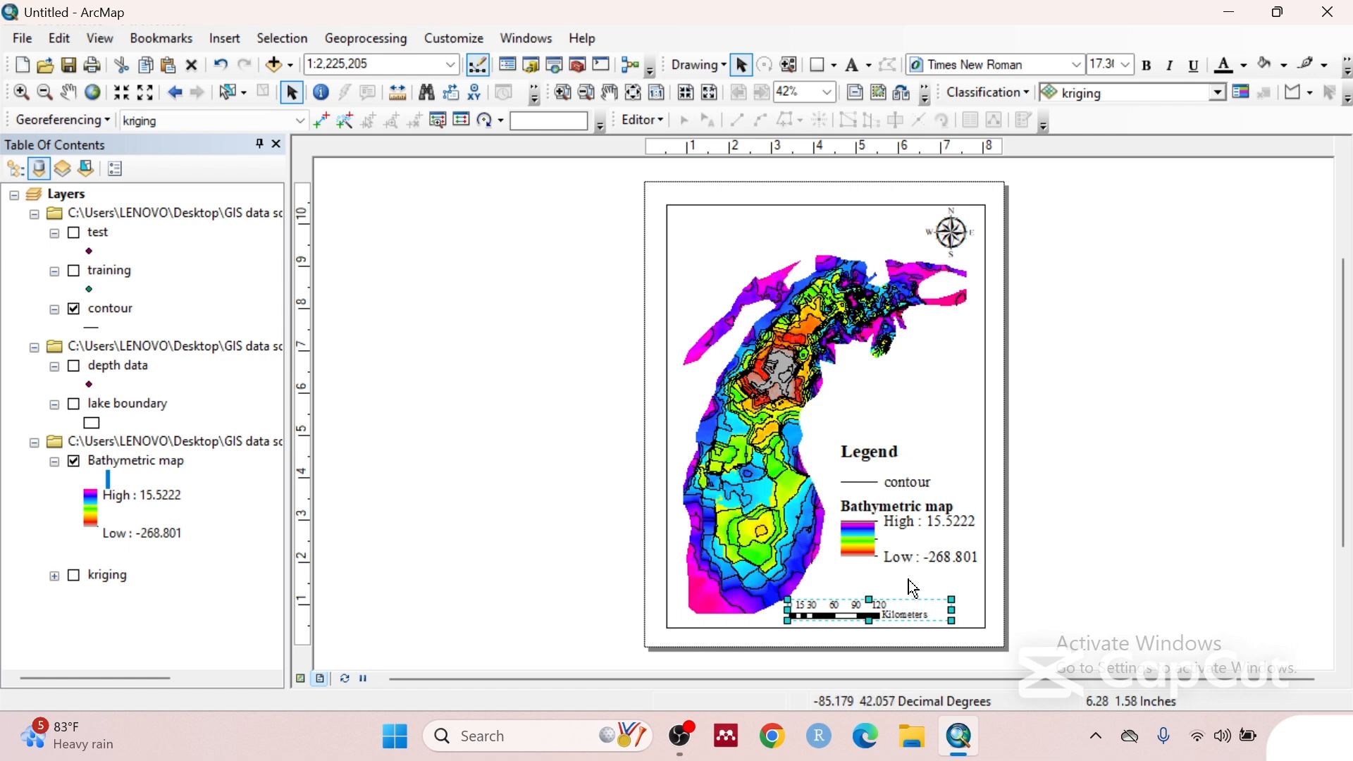
{"action": "left_click", "coordinate": [916, 539]}
{"action": "left_click", "coordinate": [924, 534]}
{"action": "left_click", "coordinate": [928, 538]}
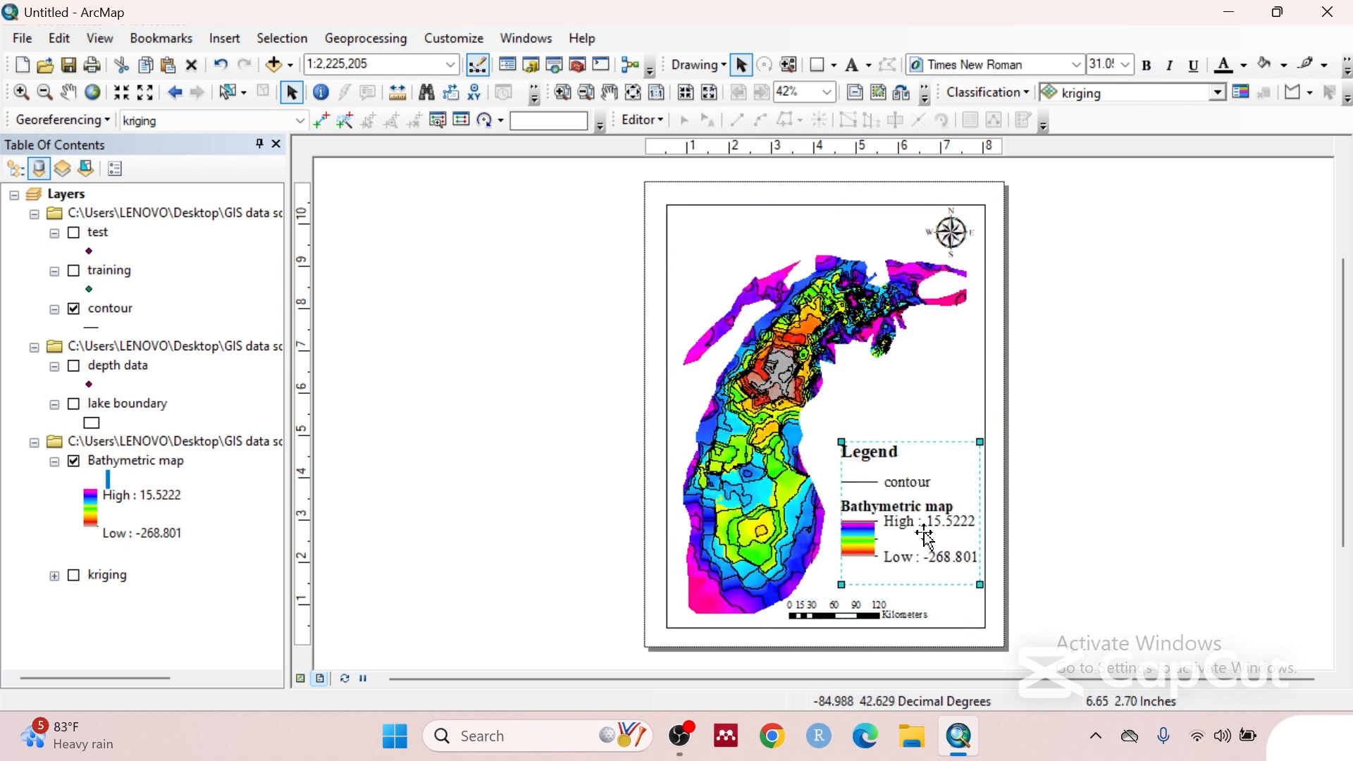
{"action": "left_click_drag", "start_coordinate": [924, 533], "coordinate": [924, 546]}
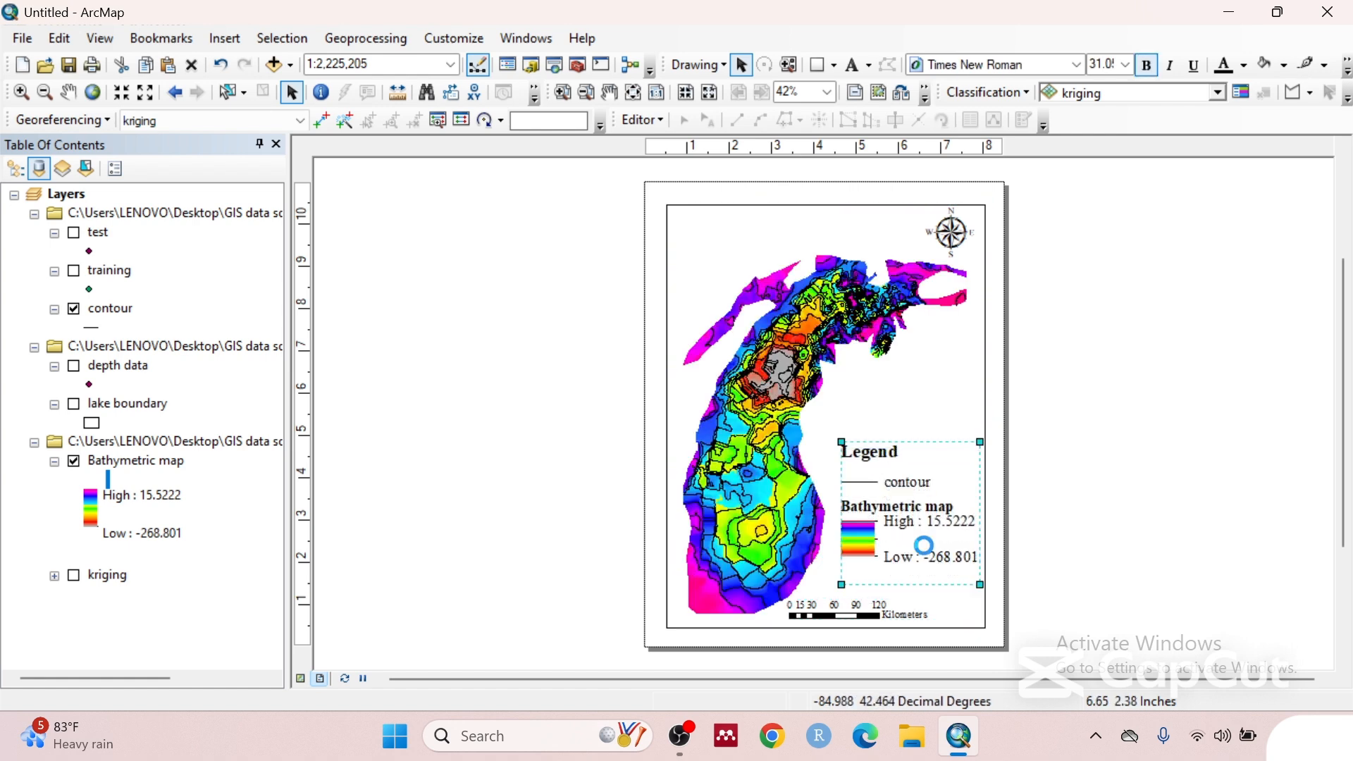
{"action": "left_click", "coordinate": [1145, 509]}
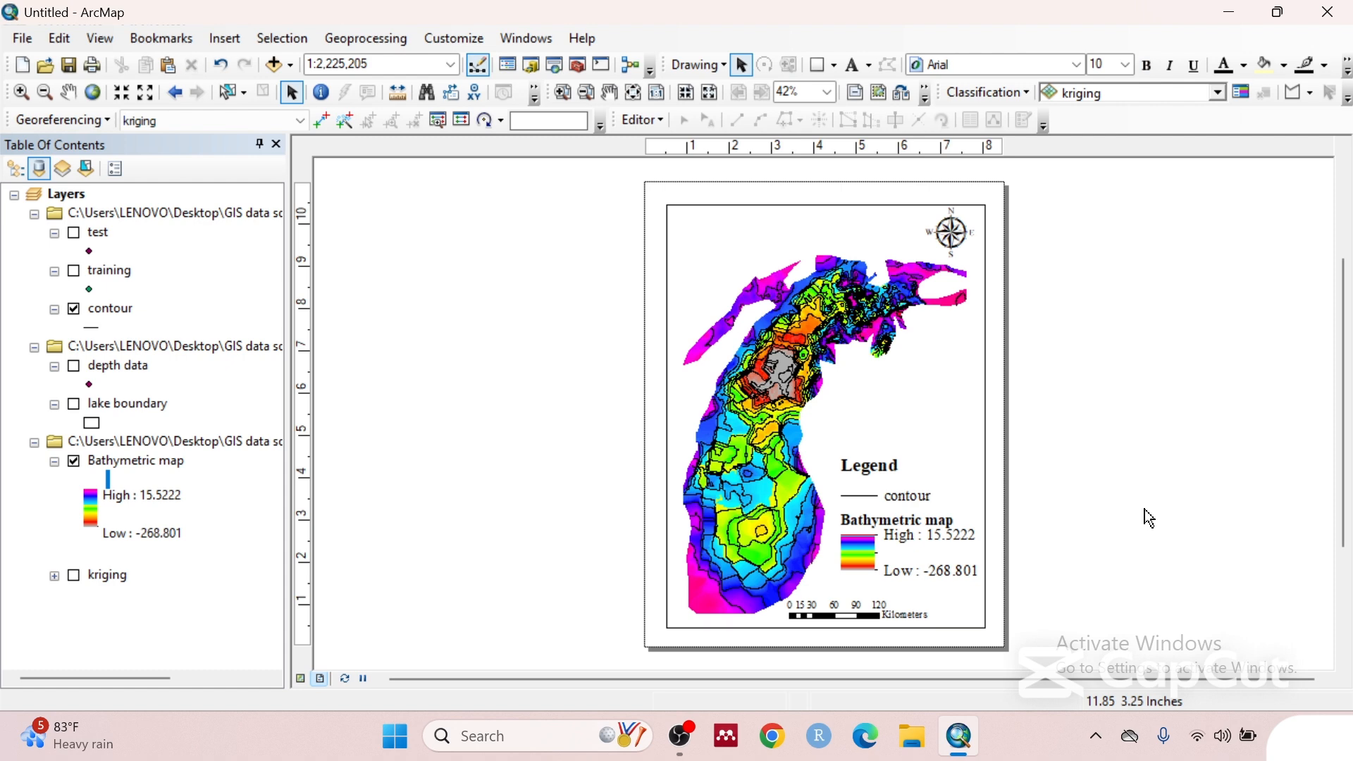
- Add a graticule dividing the map by meridians and parallels to the layout's data frame, using the wizard's default settings
{"action": "left_click", "coordinate": [985, 444]}
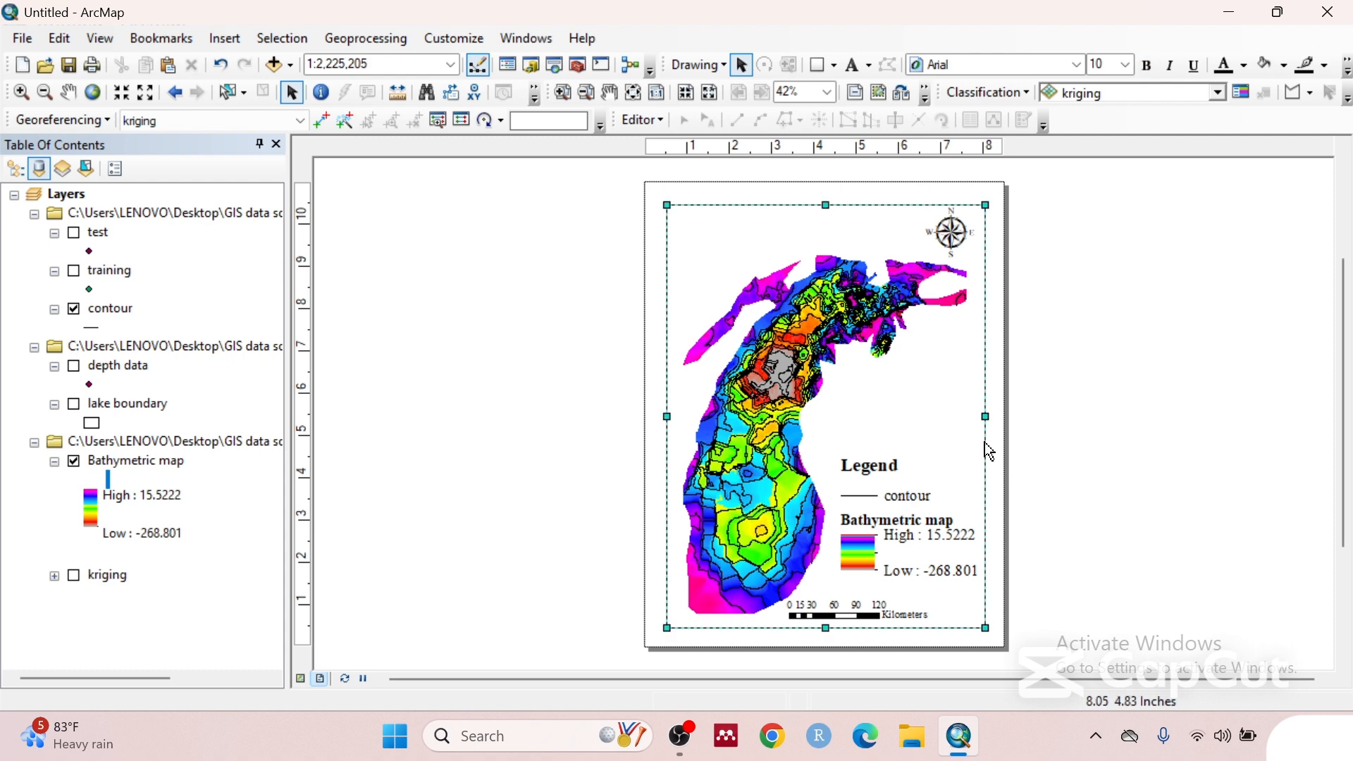
{"action": "right_click", "coordinate": [991, 451]}
{"action": "left_click", "coordinate": [1039, 435]}
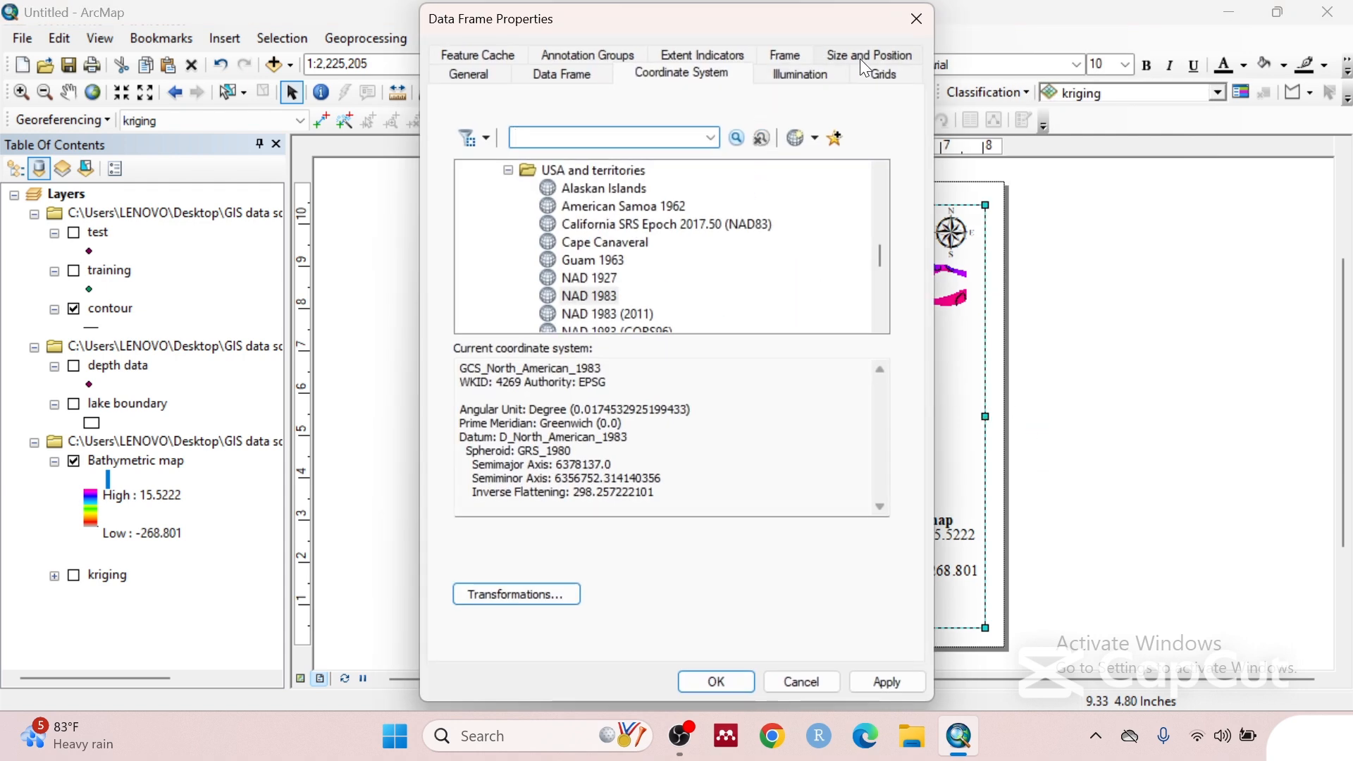
{"action": "left_click", "coordinate": [862, 68]}
{"action": "left_click", "coordinate": [810, 133]}
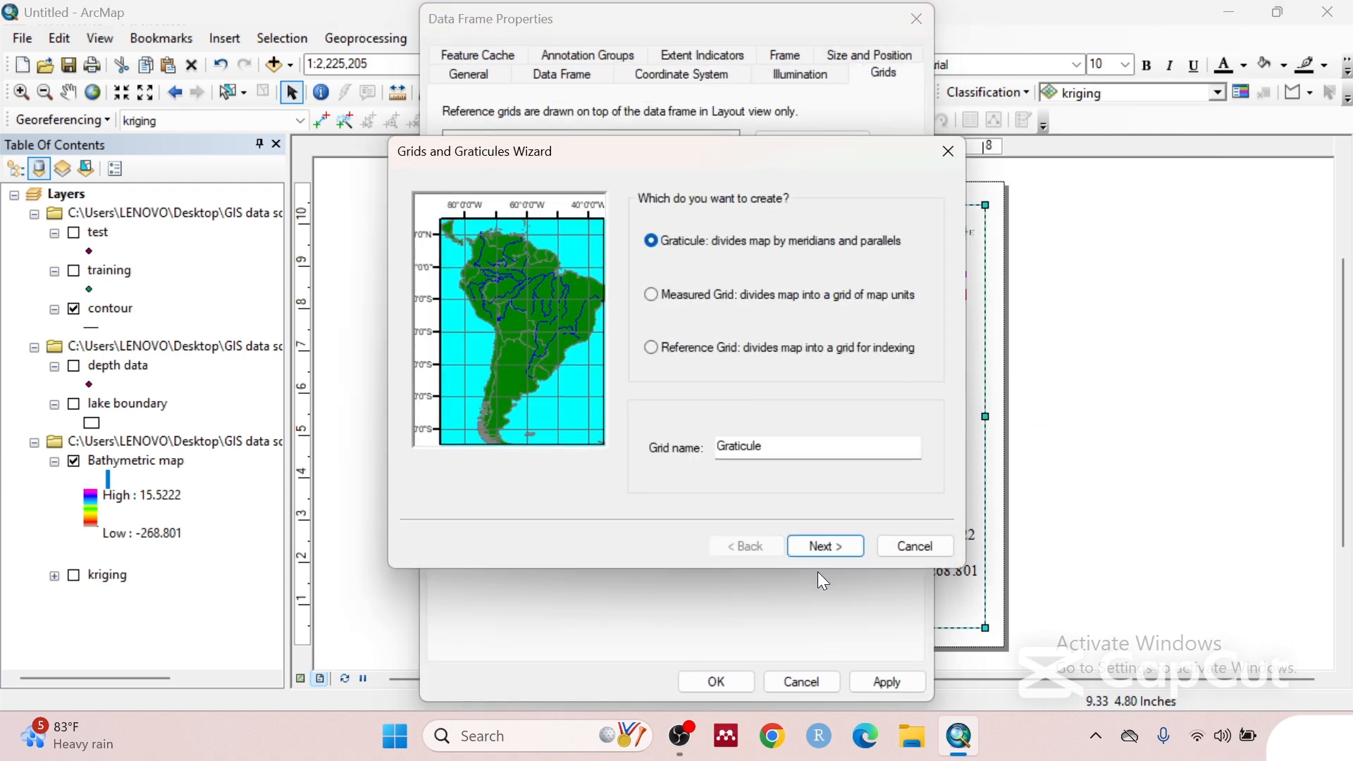
{"action": "left_click", "coordinate": [826, 547]}
{"action": "left_click", "coordinate": [831, 545]}
{"action": "left_click", "coordinate": [832, 546]}
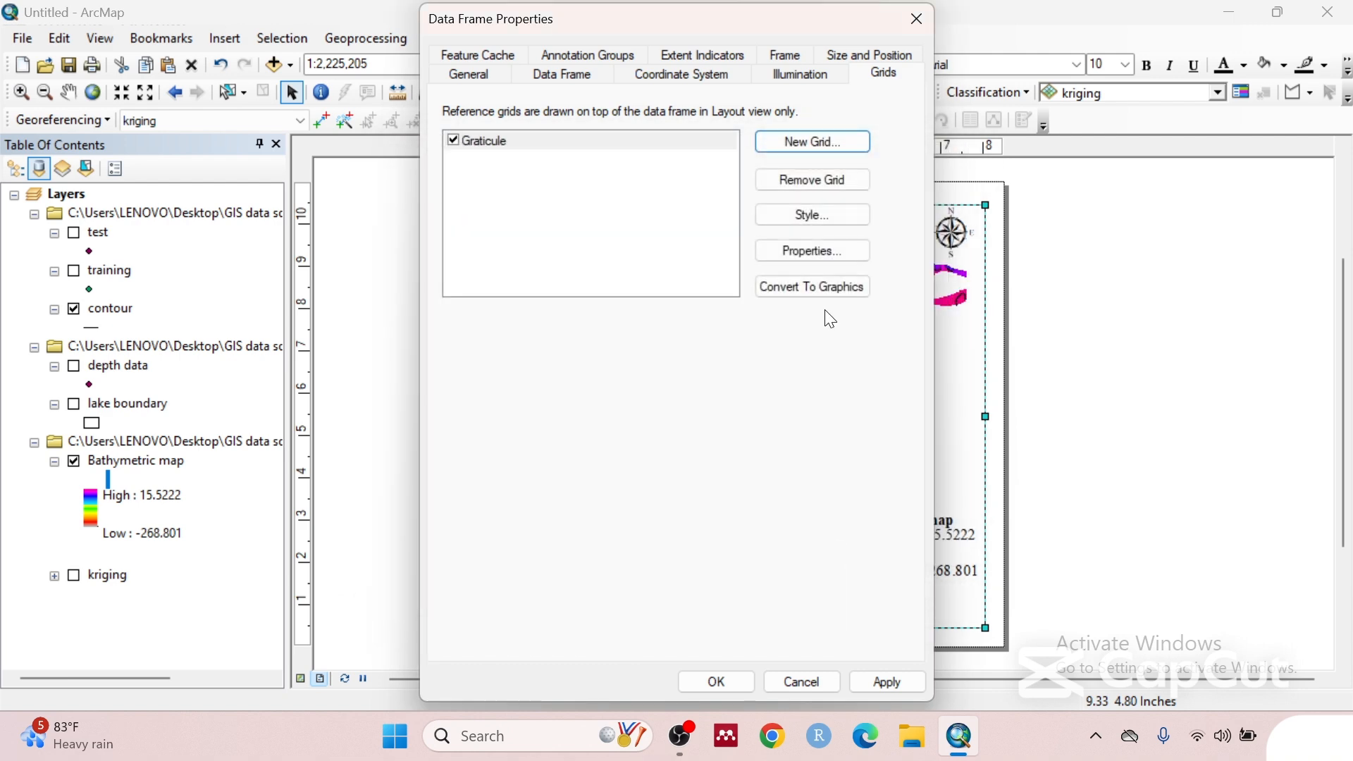
- Format the graticule labels in Times New Roman size 10 and orient the left and right labels vertically
{"action": "left_click_drag", "start_coordinate": [808, 20], "coordinate": [344, 17]}
{"action": "left_click", "coordinate": [363, 252]}
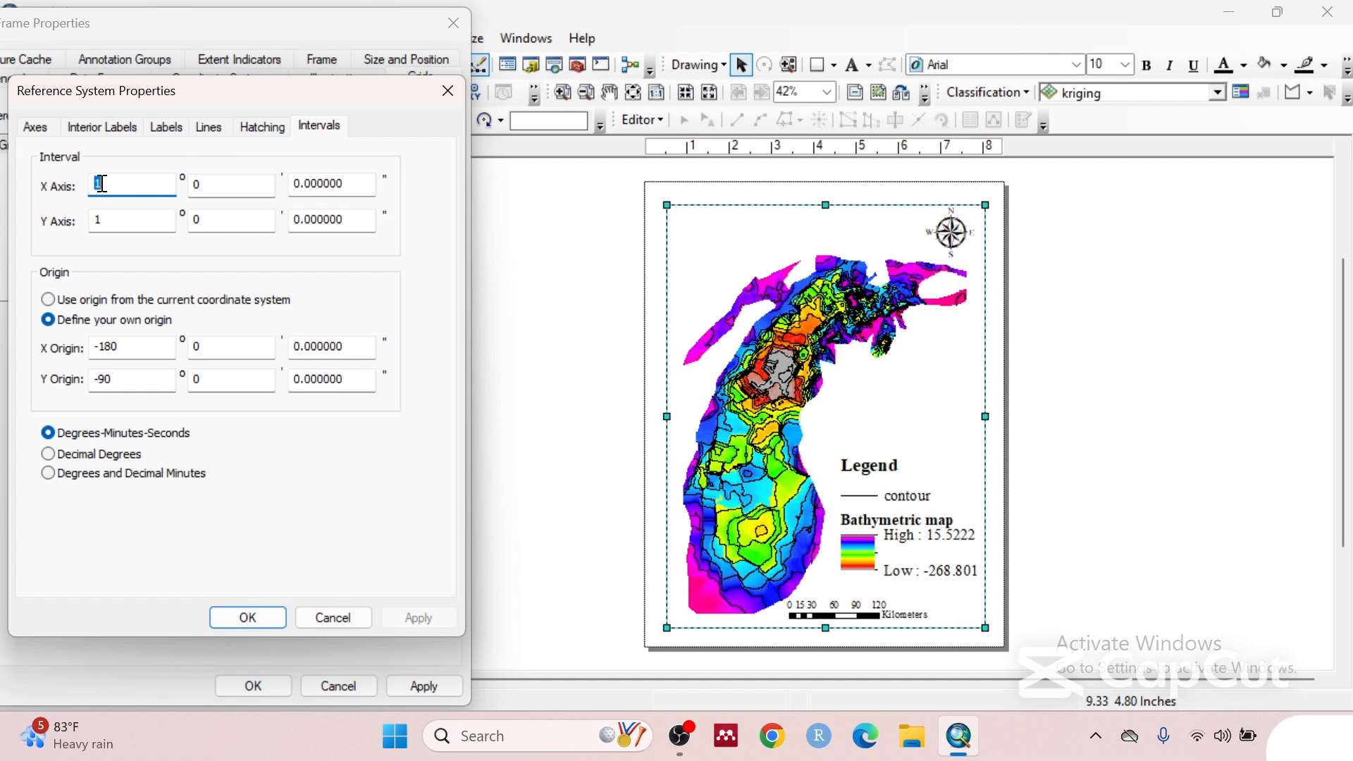
{"action": "left_click", "coordinate": [159, 127]}
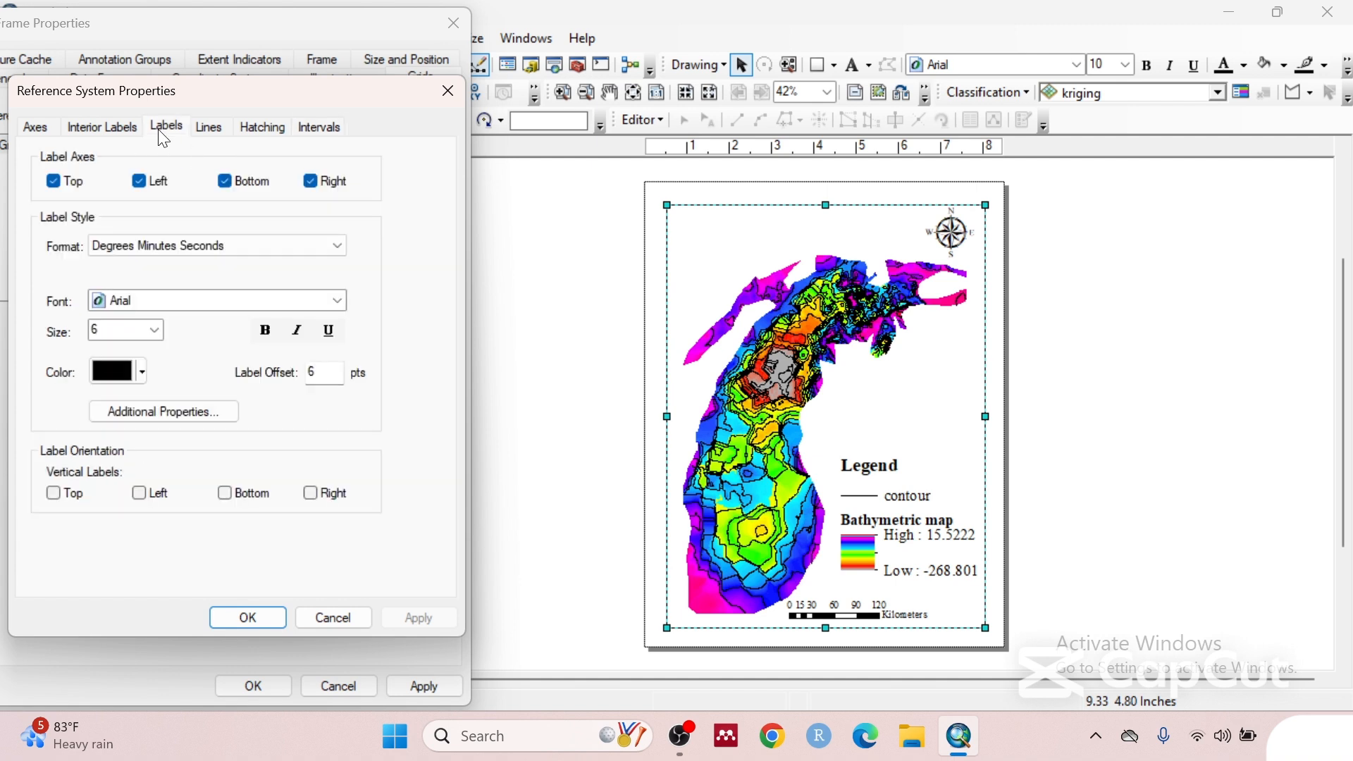
{"action": "left_click", "coordinate": [128, 300]}
{"action": "type", "text": "ti"}
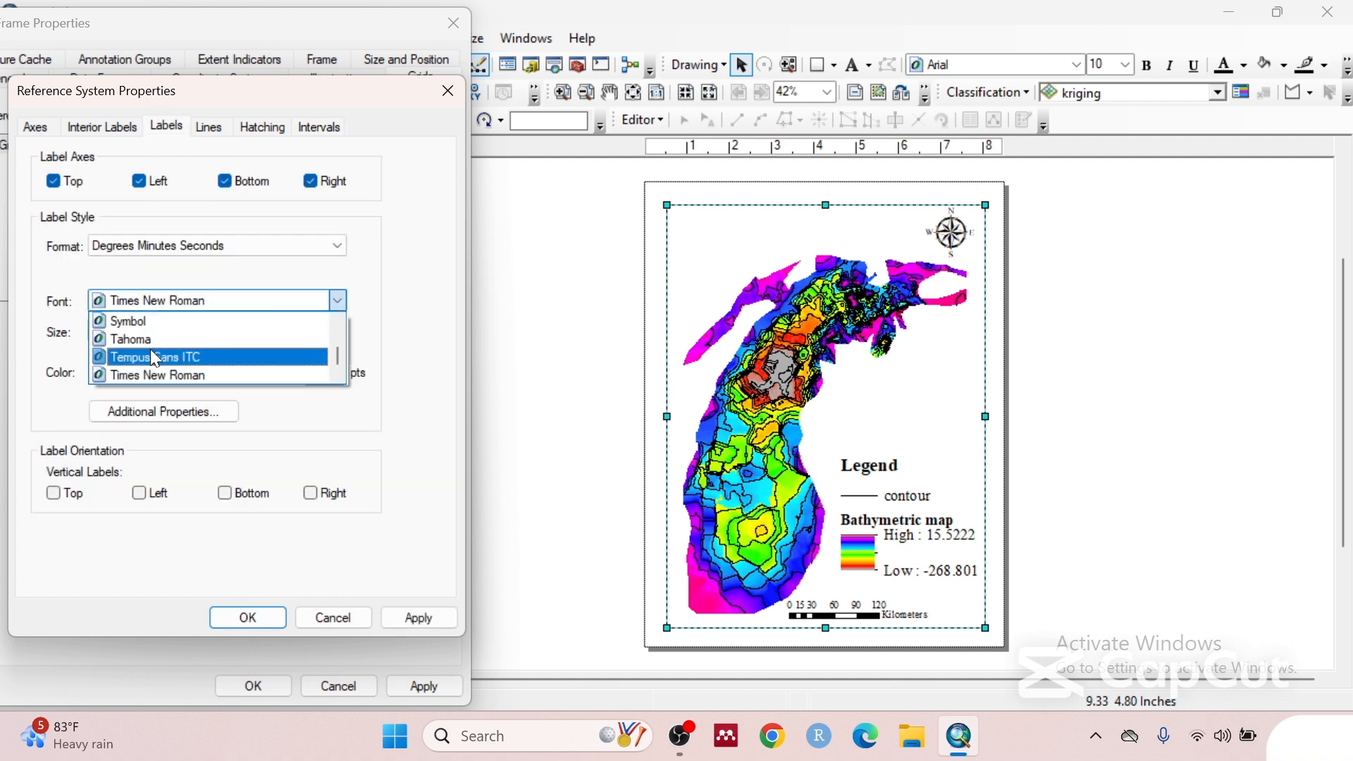
{"action": "left_click", "coordinate": [155, 376]}
{"action": "double_click", "coordinate": [118, 330]}
{"action": "type", "text": "1"}
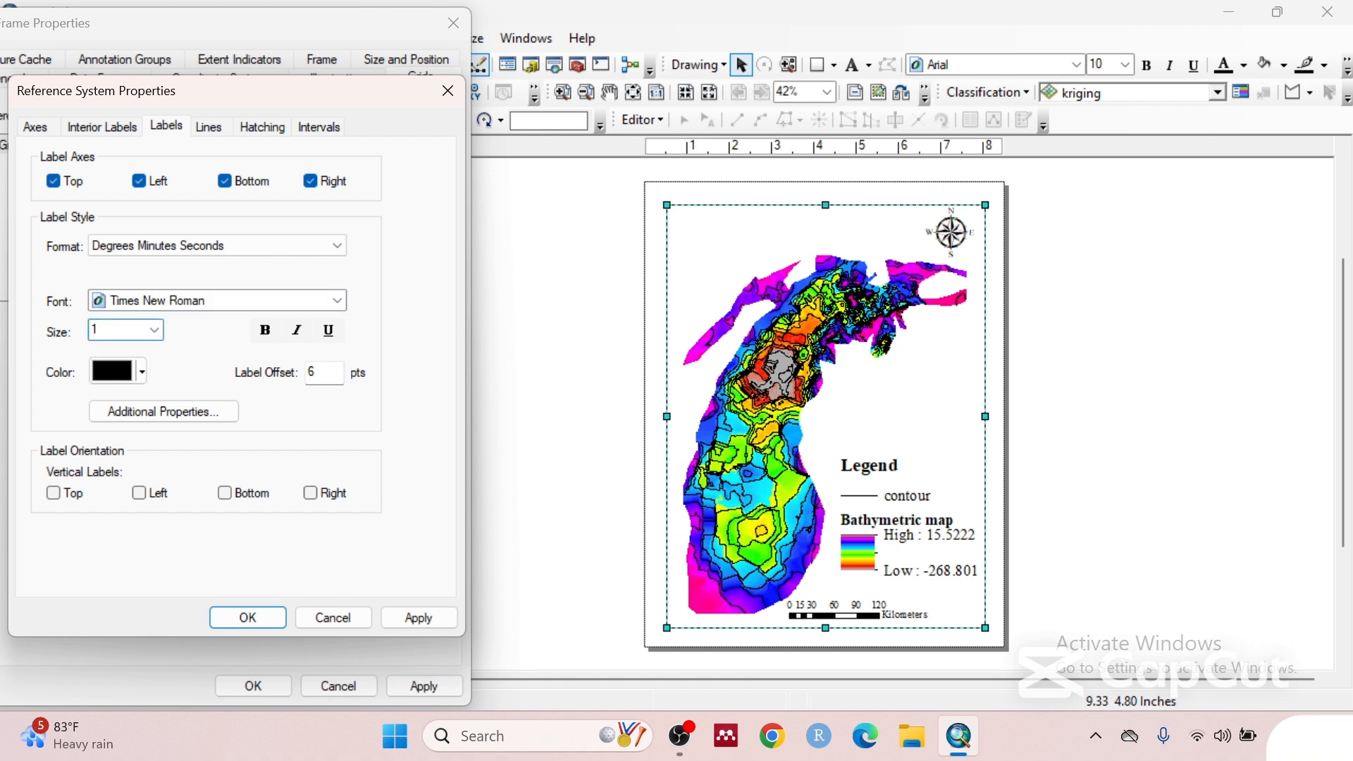
{"action": "type", "text": "0"}
{"action": "left_click", "coordinate": [139, 492]}
{"action": "left_click", "coordinate": [311, 494]}
- Set the graticule to show no lines or ticks and apply it to the data frame
{"action": "left_click", "coordinate": [214, 127]}
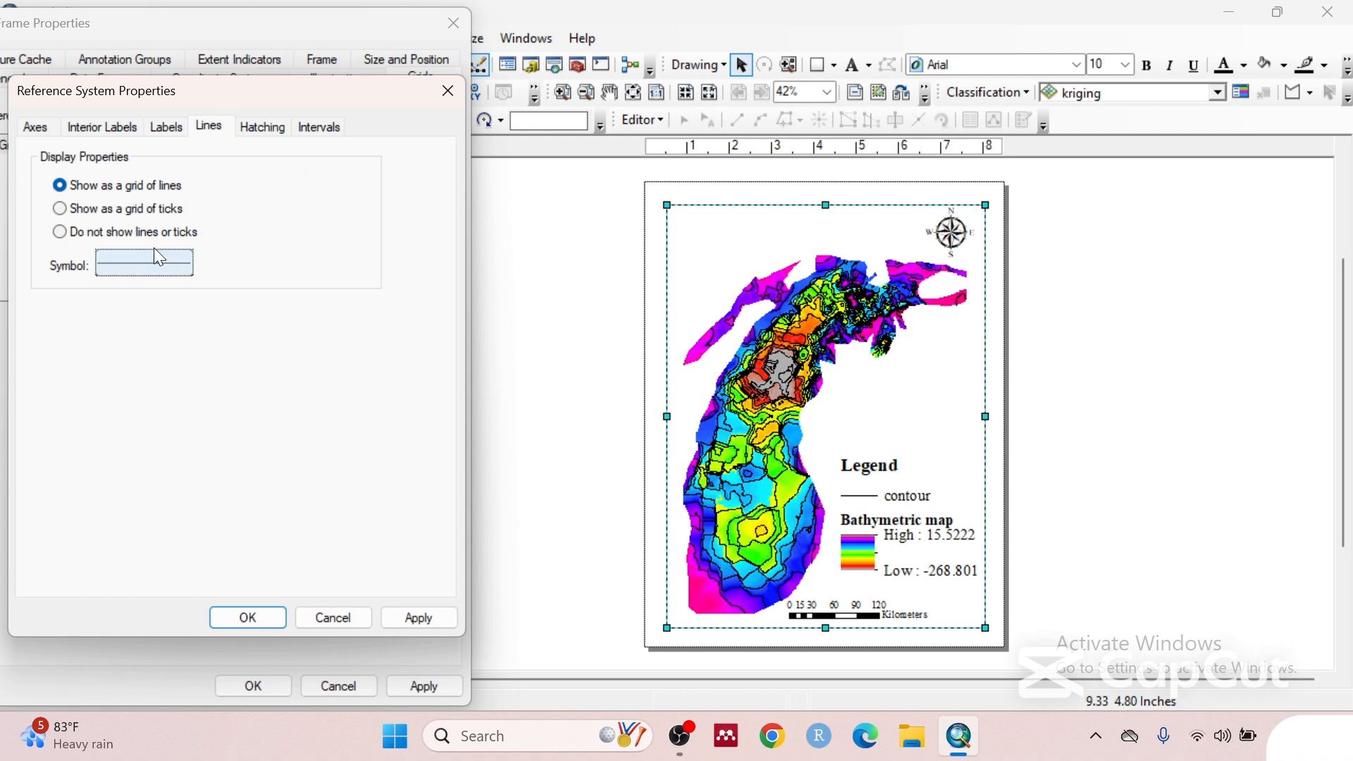
{"action": "left_click", "coordinate": [134, 231]}
{"action": "left_click", "coordinate": [312, 131]}
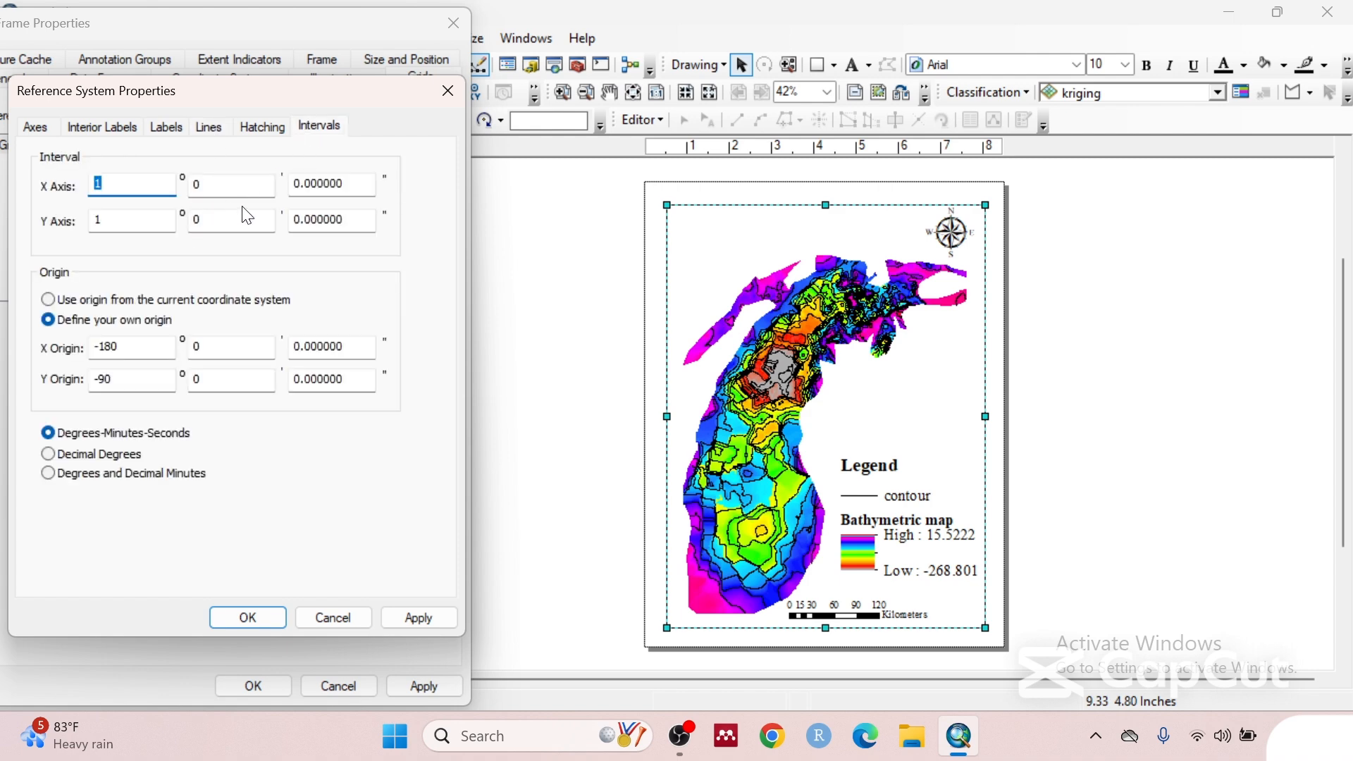
{"action": "left_click", "coordinate": [261, 625]}
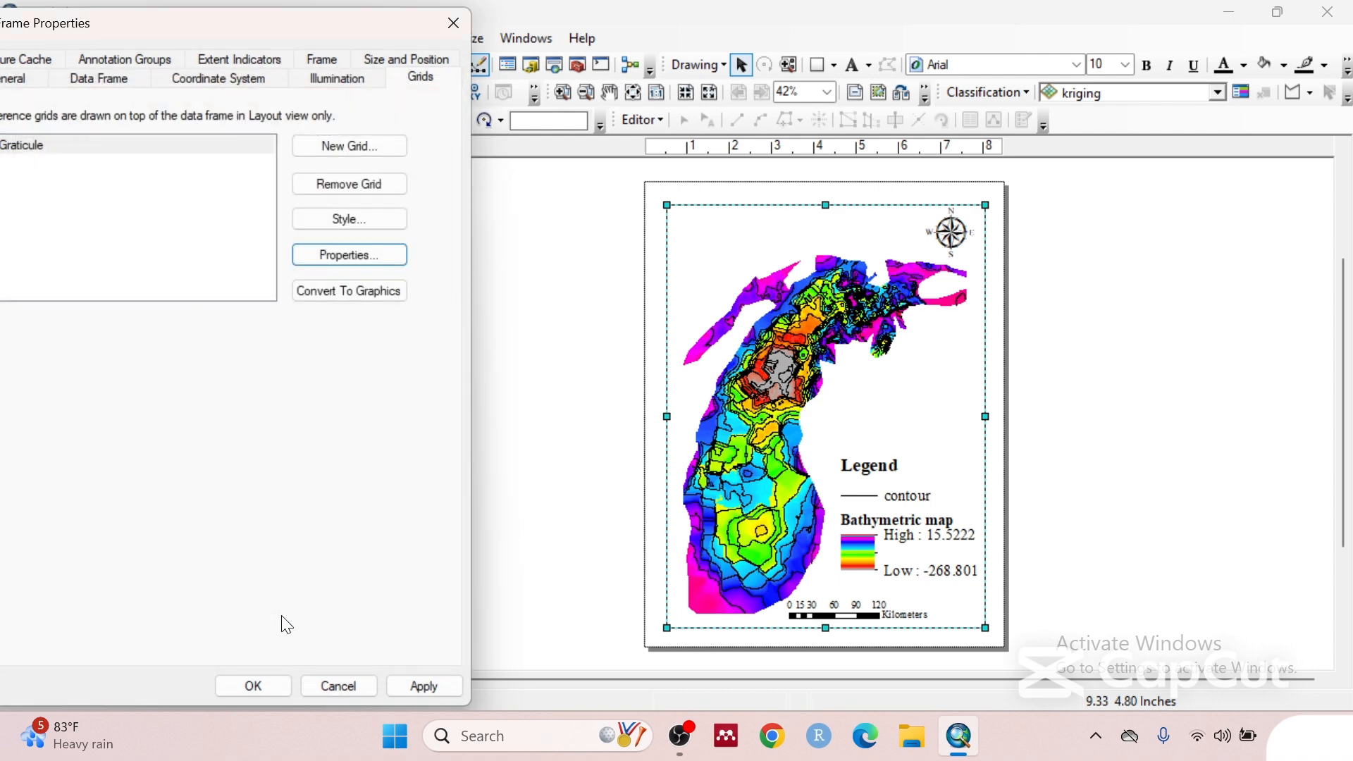
{"action": "left_click", "coordinate": [417, 689]}
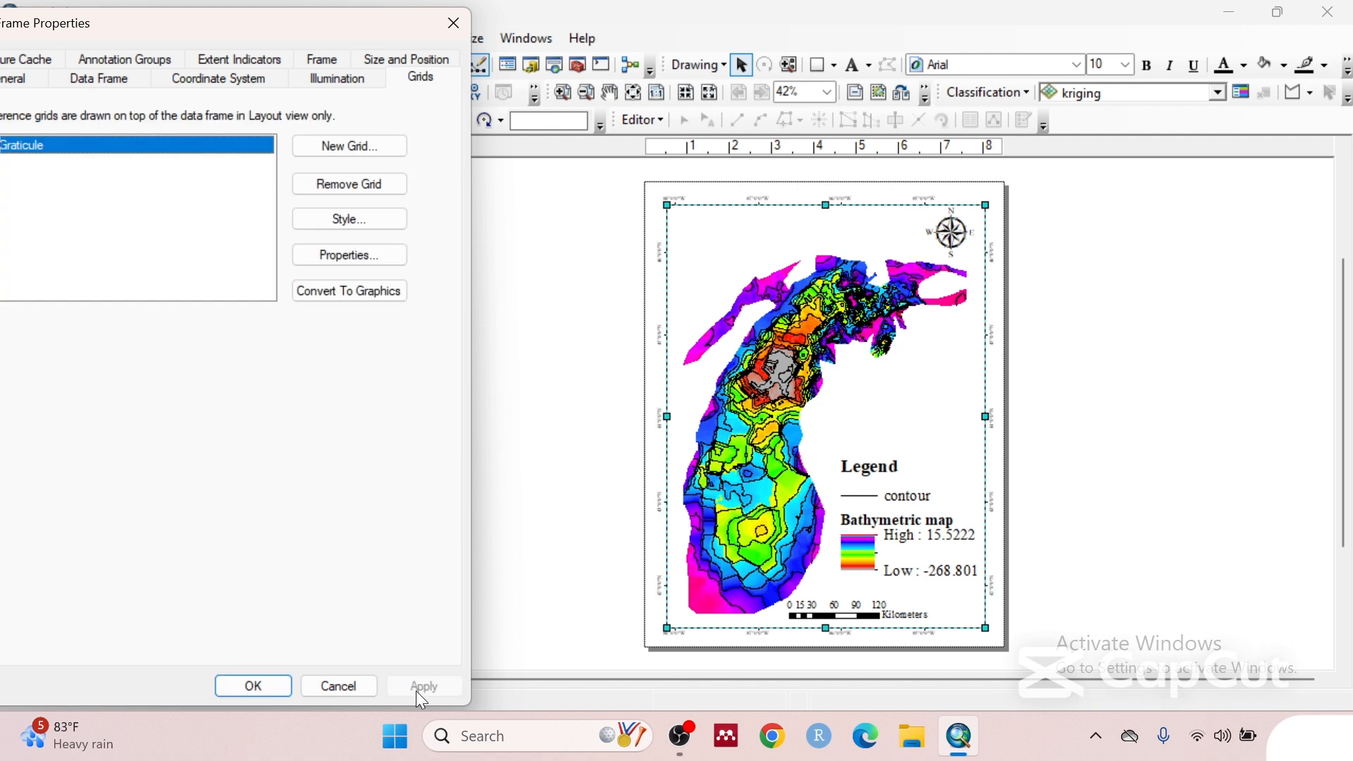
- Set the graticule's X-axis interval to 1 degree 30 minutes and apply it to the map
{"action": "left_click", "coordinate": [346, 255]}
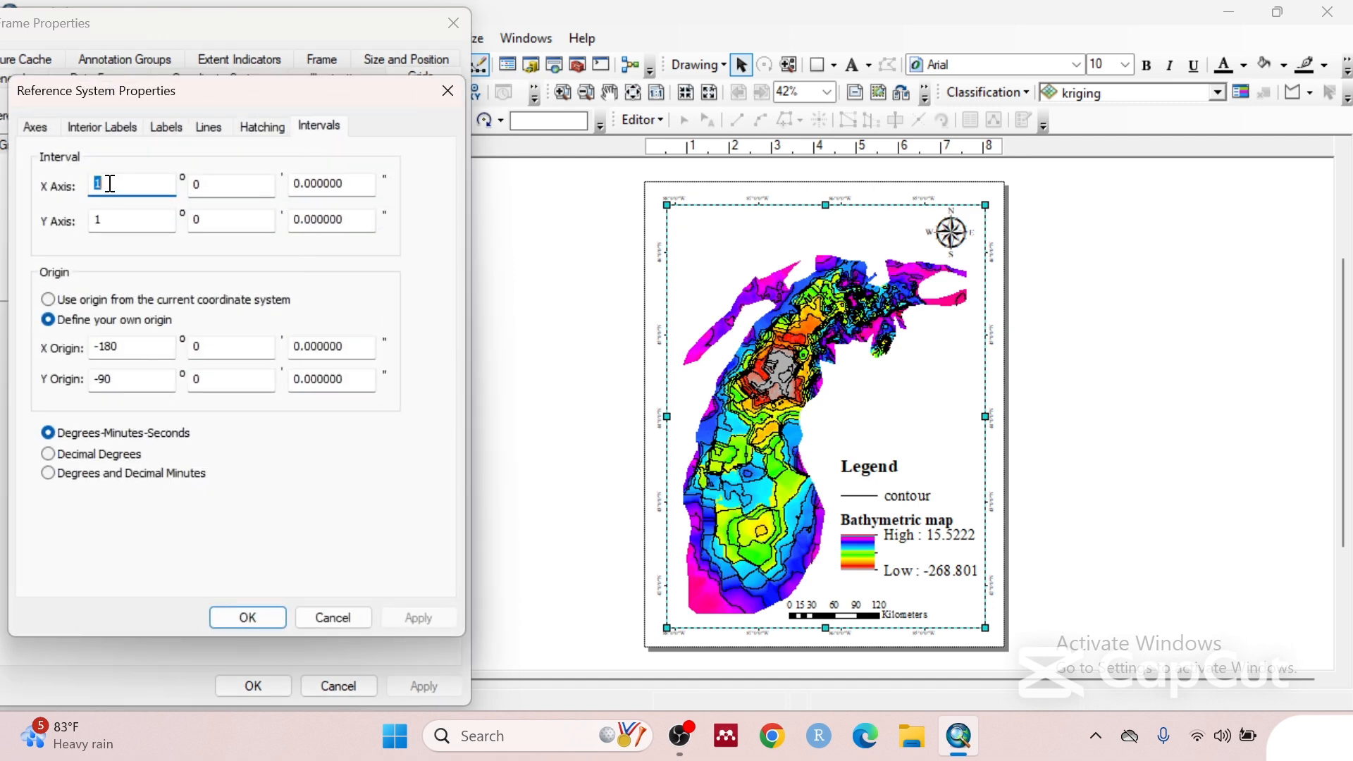
{"action": "left_click", "coordinate": [201, 187]}
{"action": "type", "text": "30"}
{"action": "left_click", "coordinate": [265, 616]}
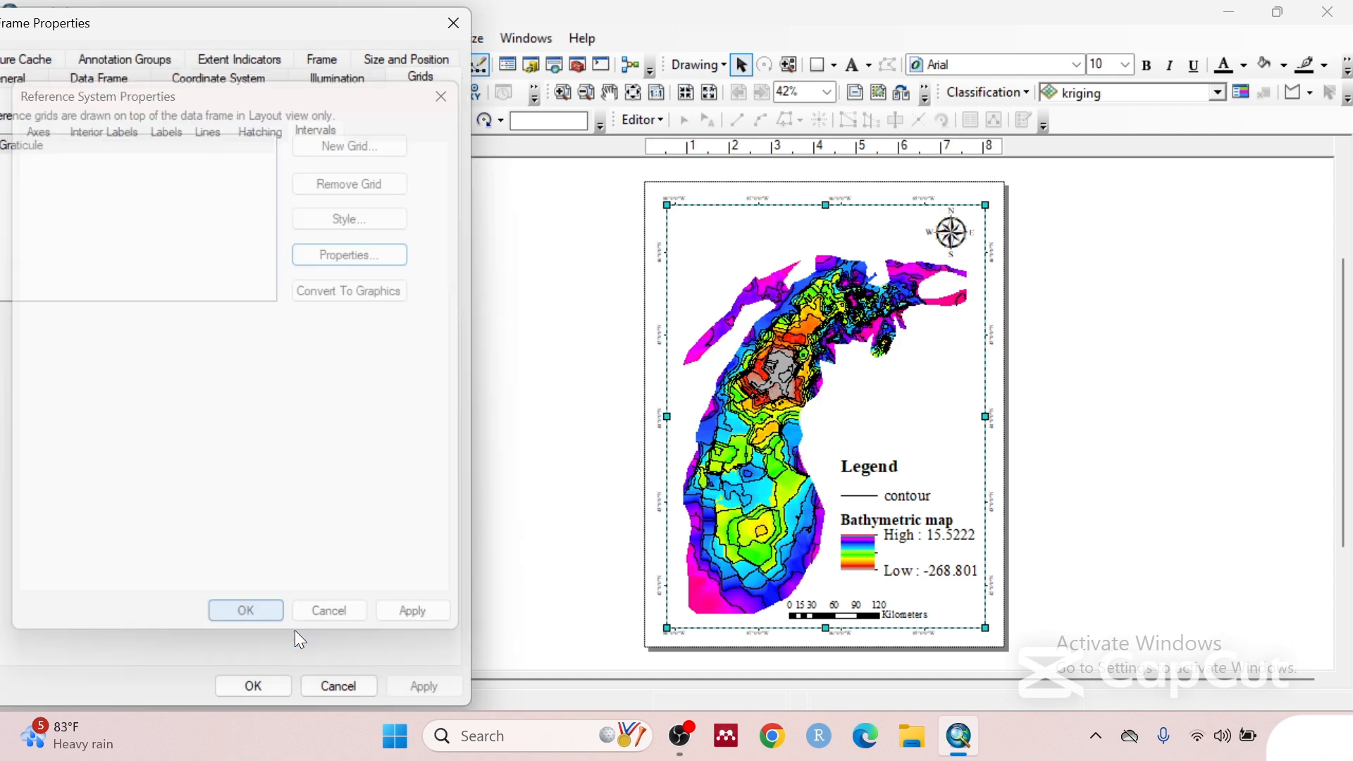
{"action": "left_click", "coordinate": [411, 683]}
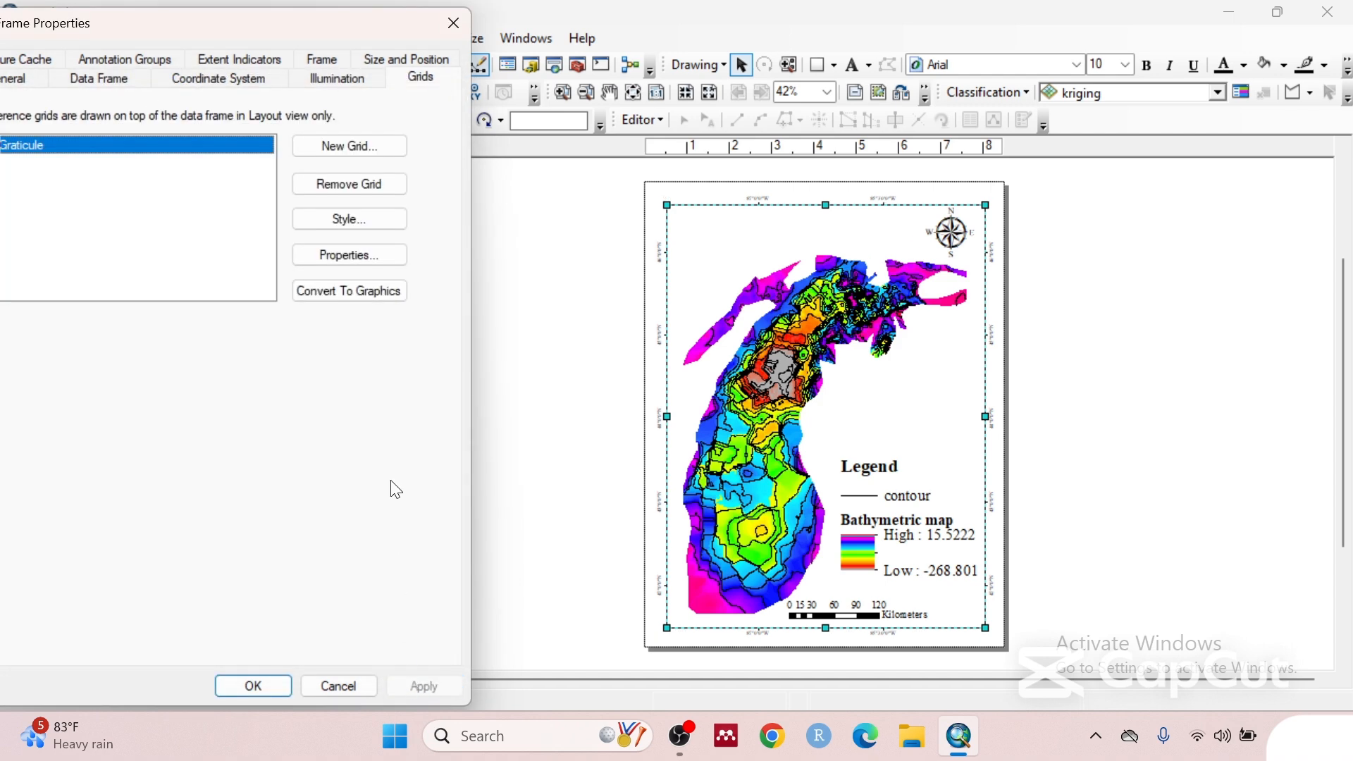
- Clear the degrees of the graticule's X-axis interval, set its minutes to 50, and apply the grid to the layout
{"action": "left_click", "coordinate": [350, 255]}
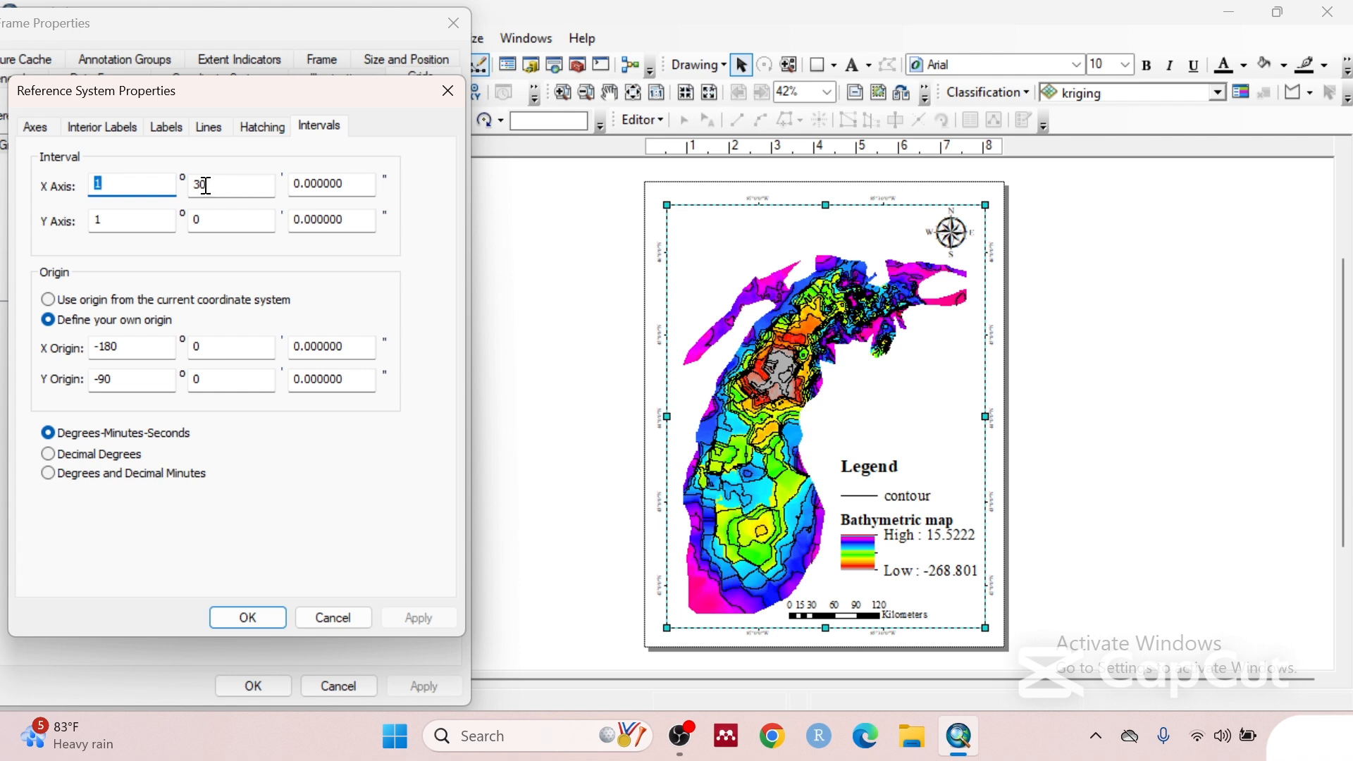
{"action": "left_click", "coordinate": [128, 186]}
{"action": "key", "text": "BackSpace"}
{"action": "left_click", "coordinate": [202, 185]}
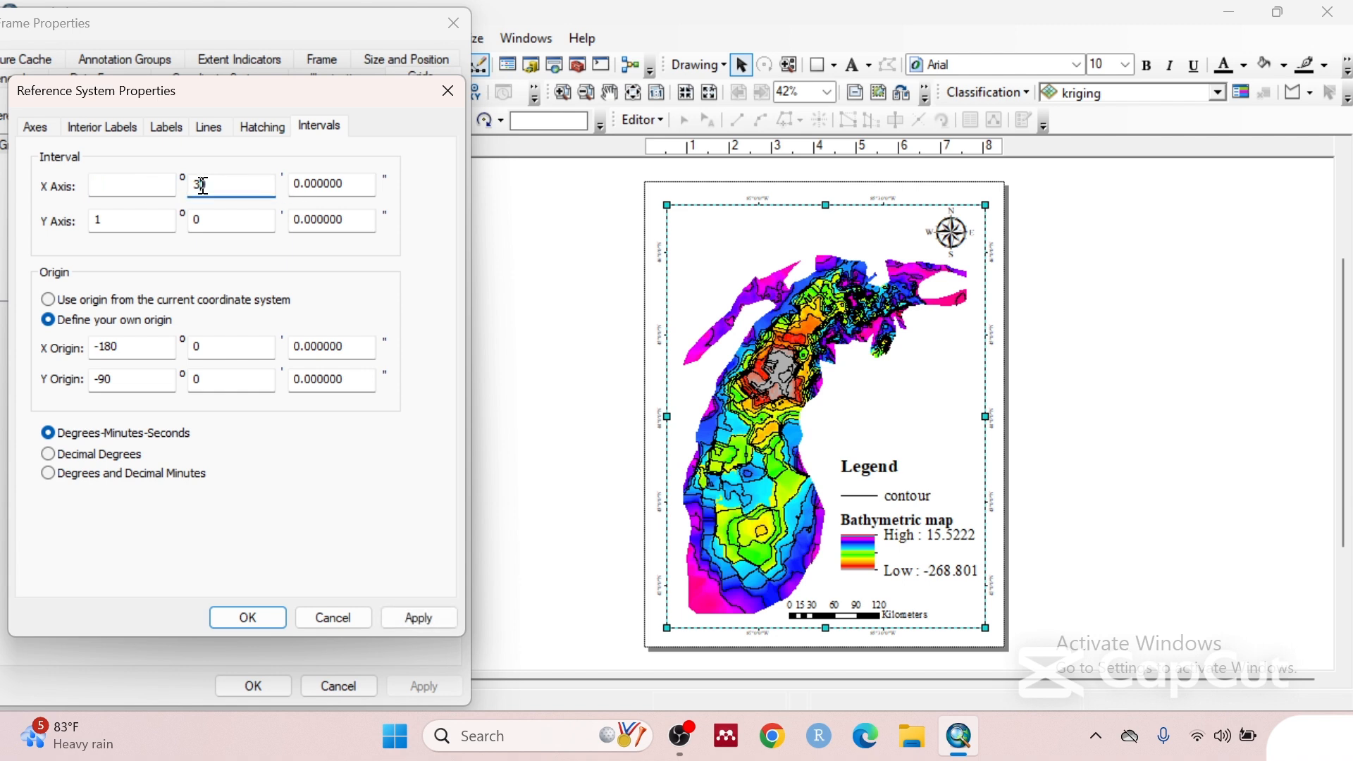
{"action": "type", "text": "5"}
{"action": "left_click", "coordinate": [263, 617]}
{"action": "left_click", "coordinate": [423, 688]}
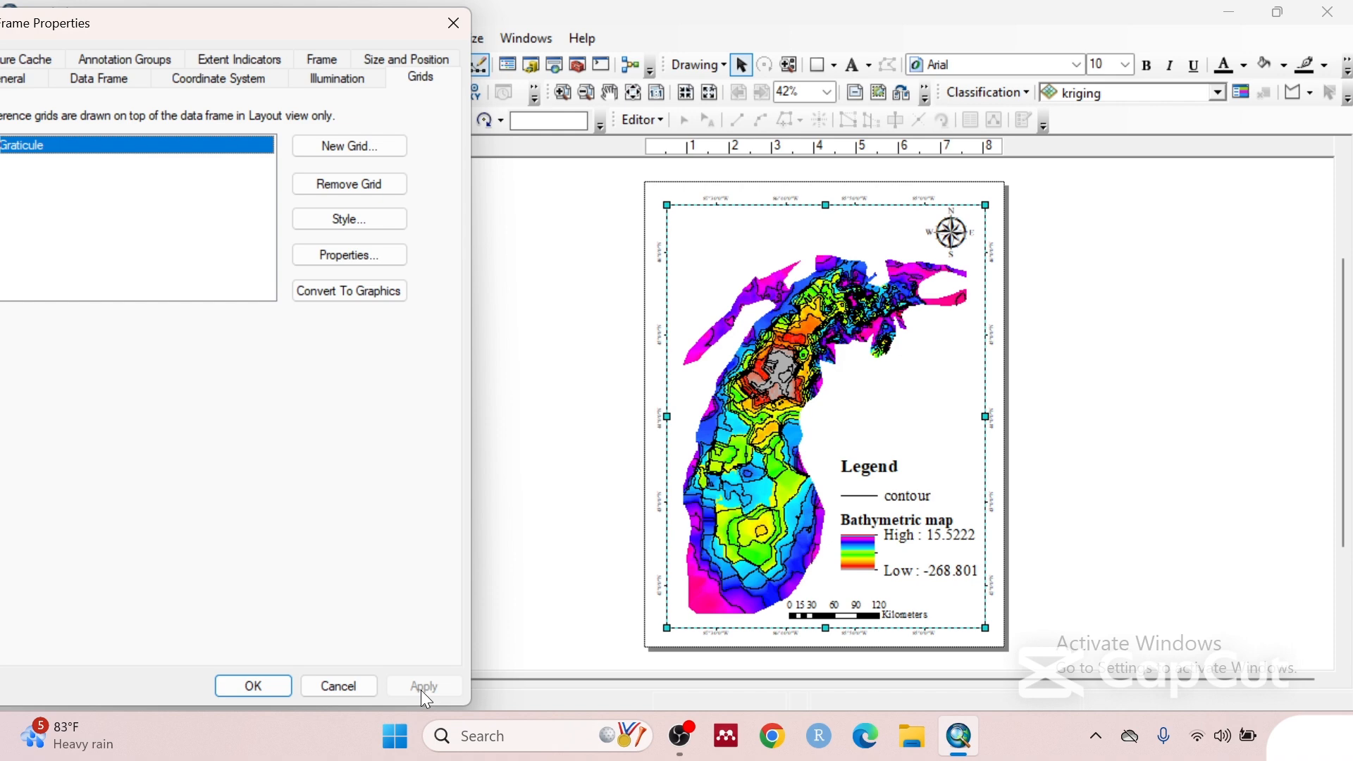
{"action": "left_click", "coordinate": [266, 693]}
{"action": "left_click", "coordinate": [1074, 445]}
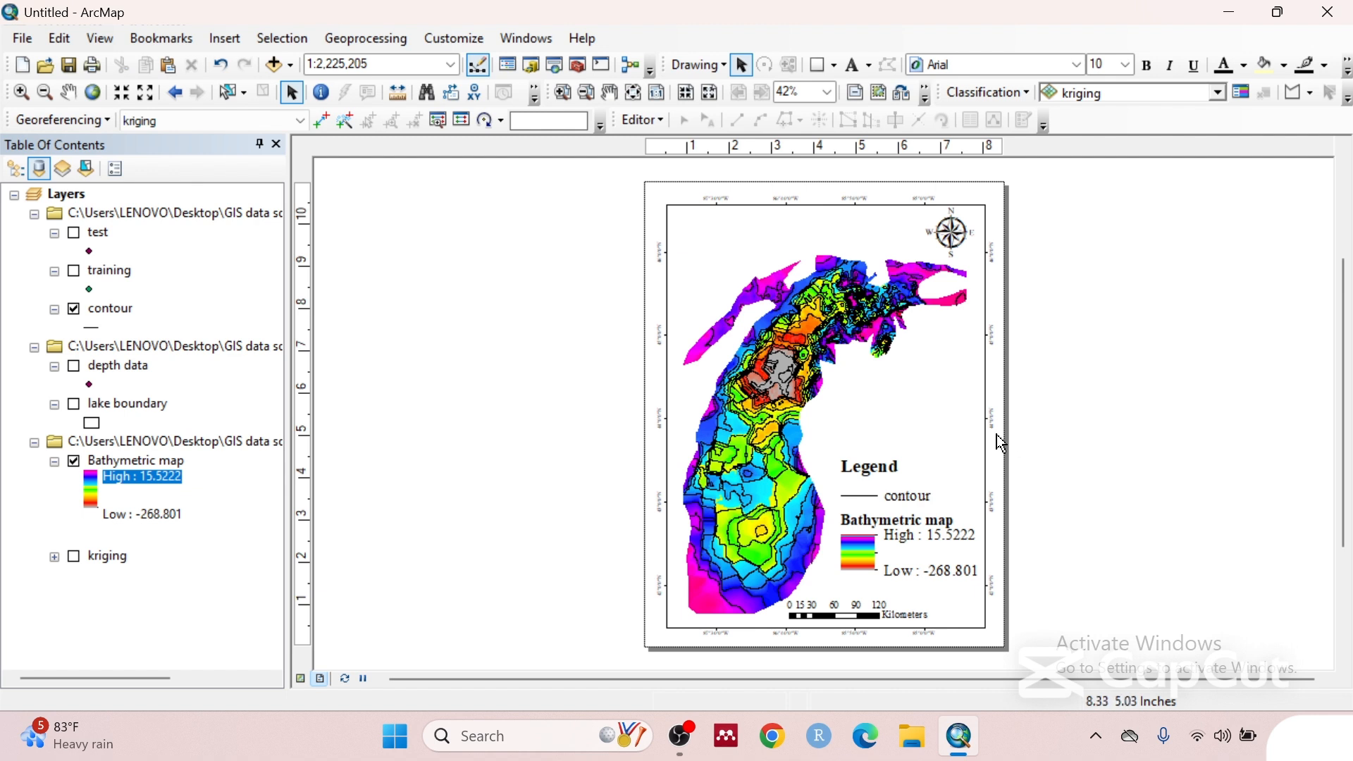
- Lengthen the scale bar toward the right edge of the map frame so it spans 160 kilometers
{"action": "left_click", "coordinate": [884, 615]}
{"action": "left_click_drag", "start_coordinate": [953, 610], "coordinate": [985, 620]}
{"action": "left_click", "coordinate": [1059, 575]}
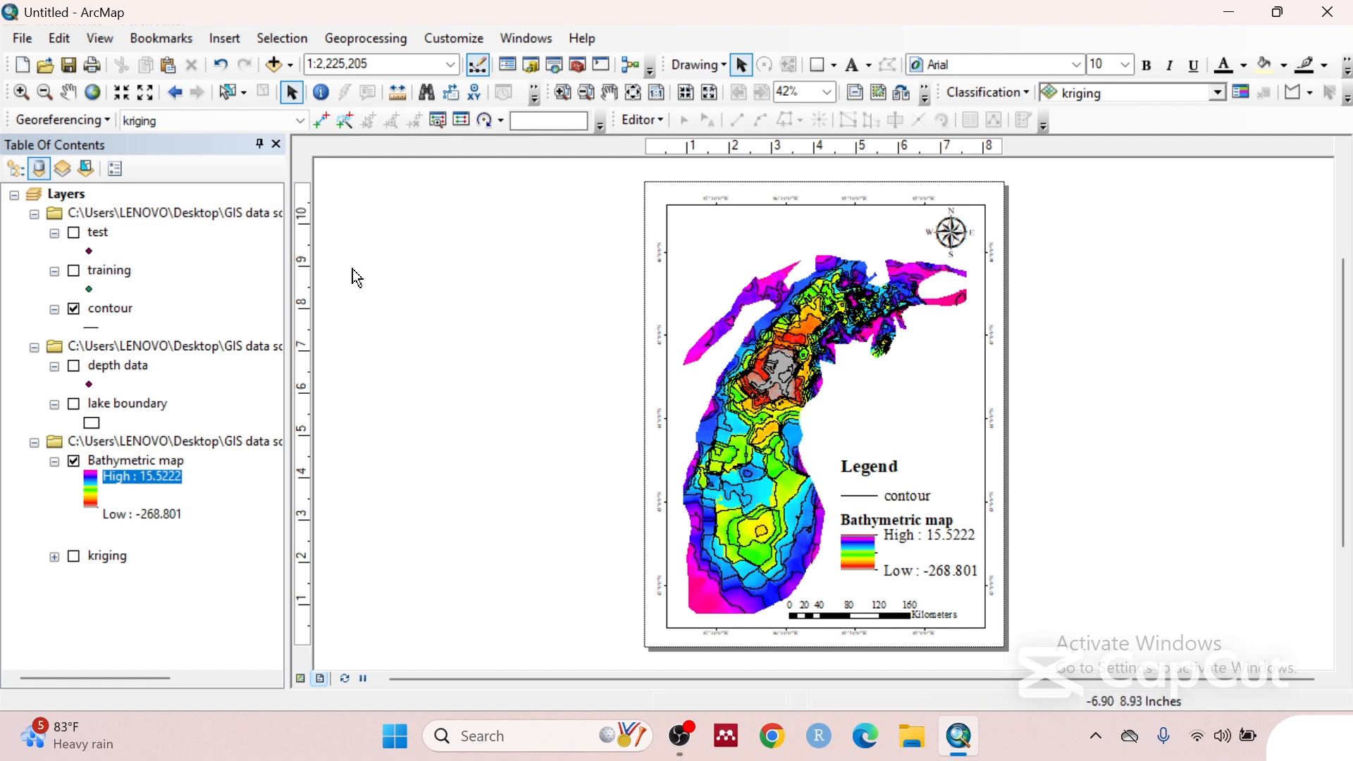
- Export the map layout to the Desktop as a JPEG named Bathymetric
{"action": "left_click", "coordinate": [23, 40]}
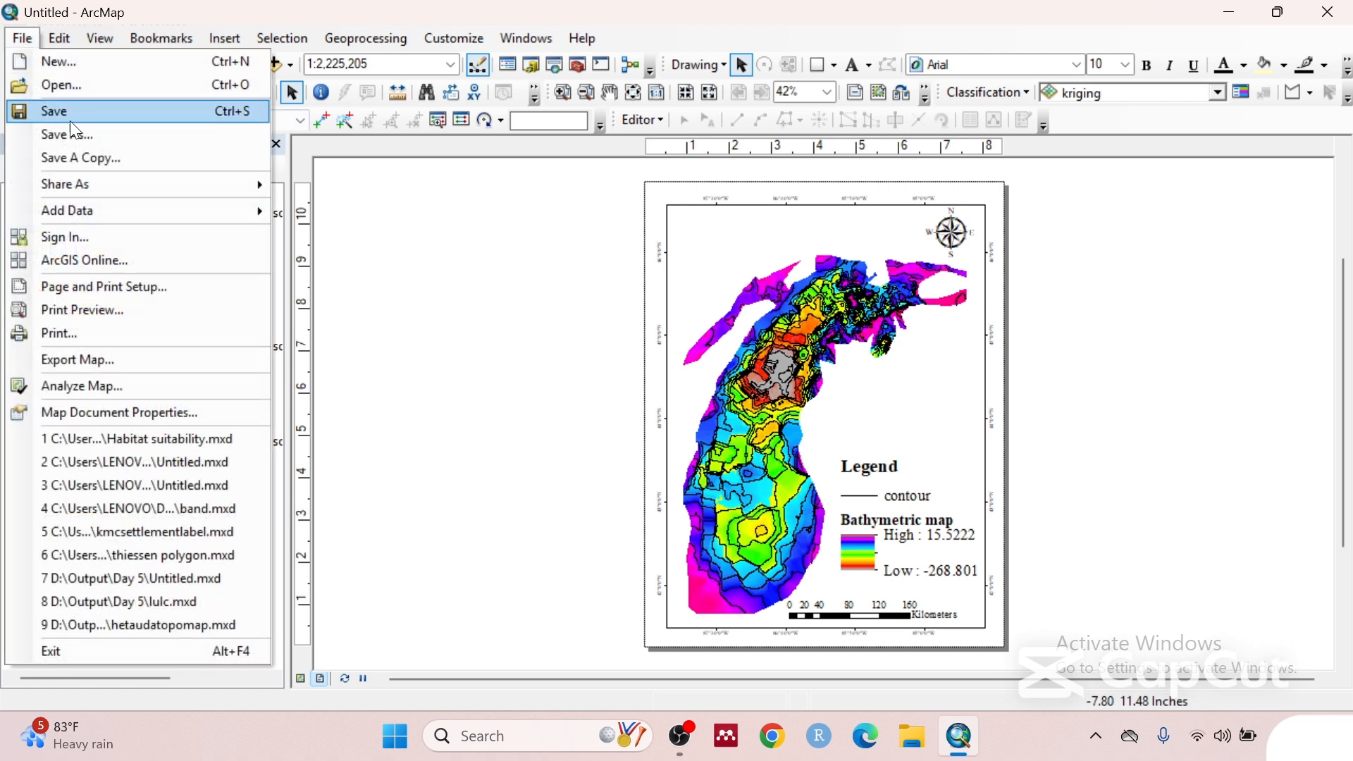
{"action": "left_click", "coordinate": [80, 359]}
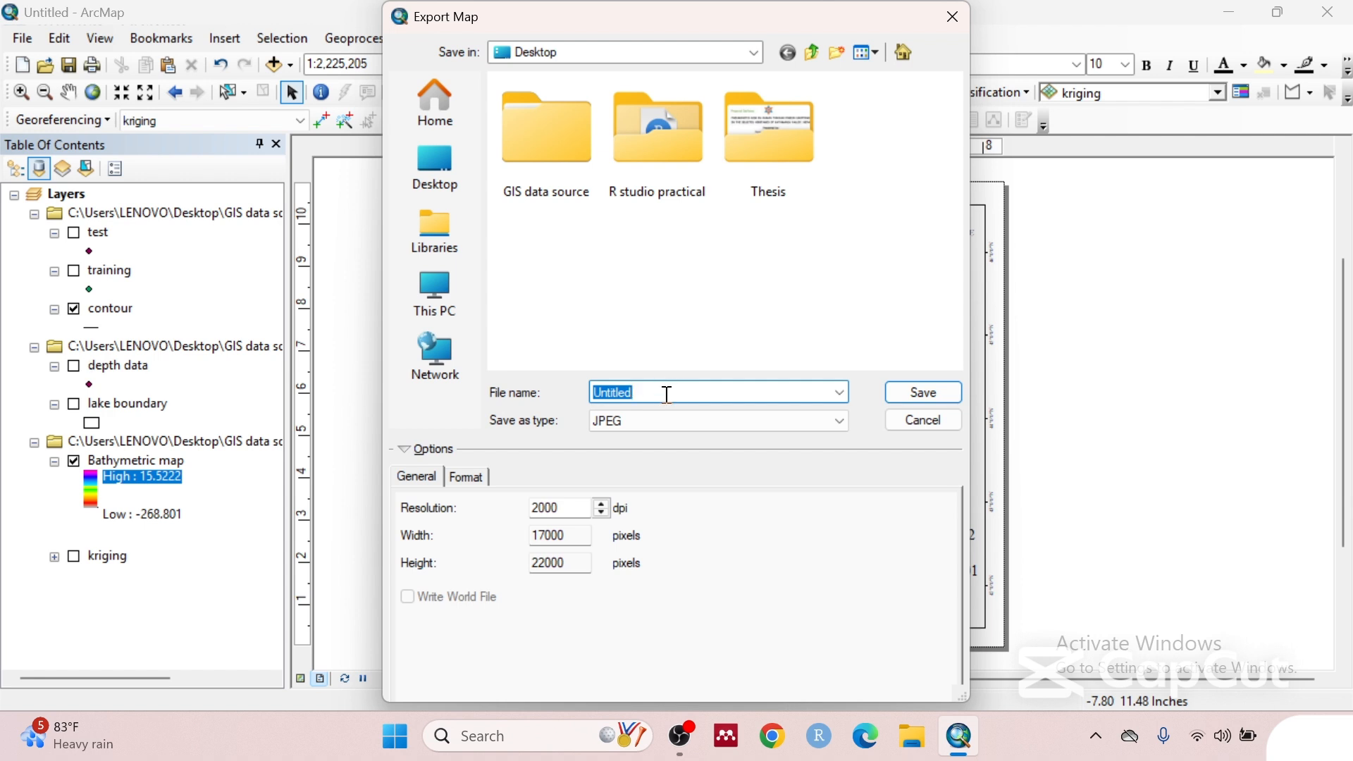
{"action": "type", "text": "Bathymetric"}
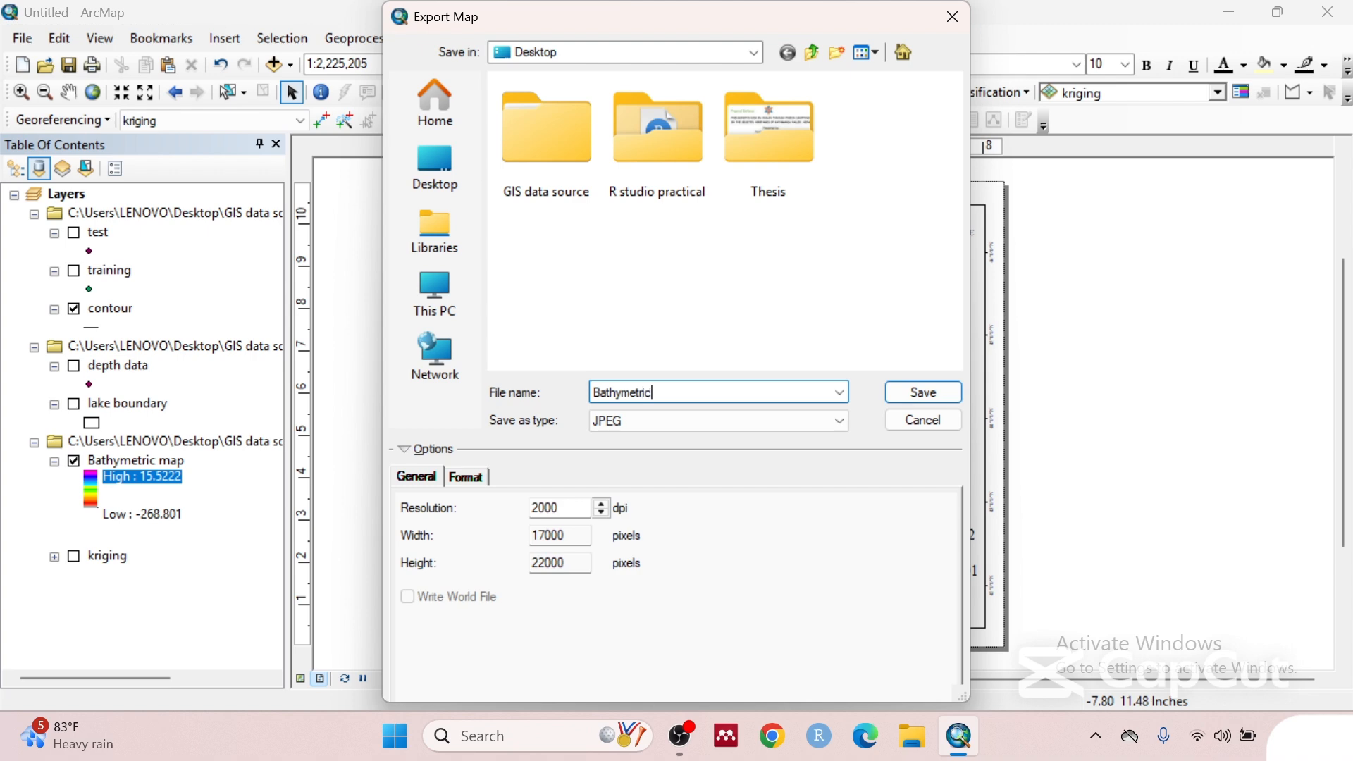
{"action": "left_click", "coordinate": [900, 391]}
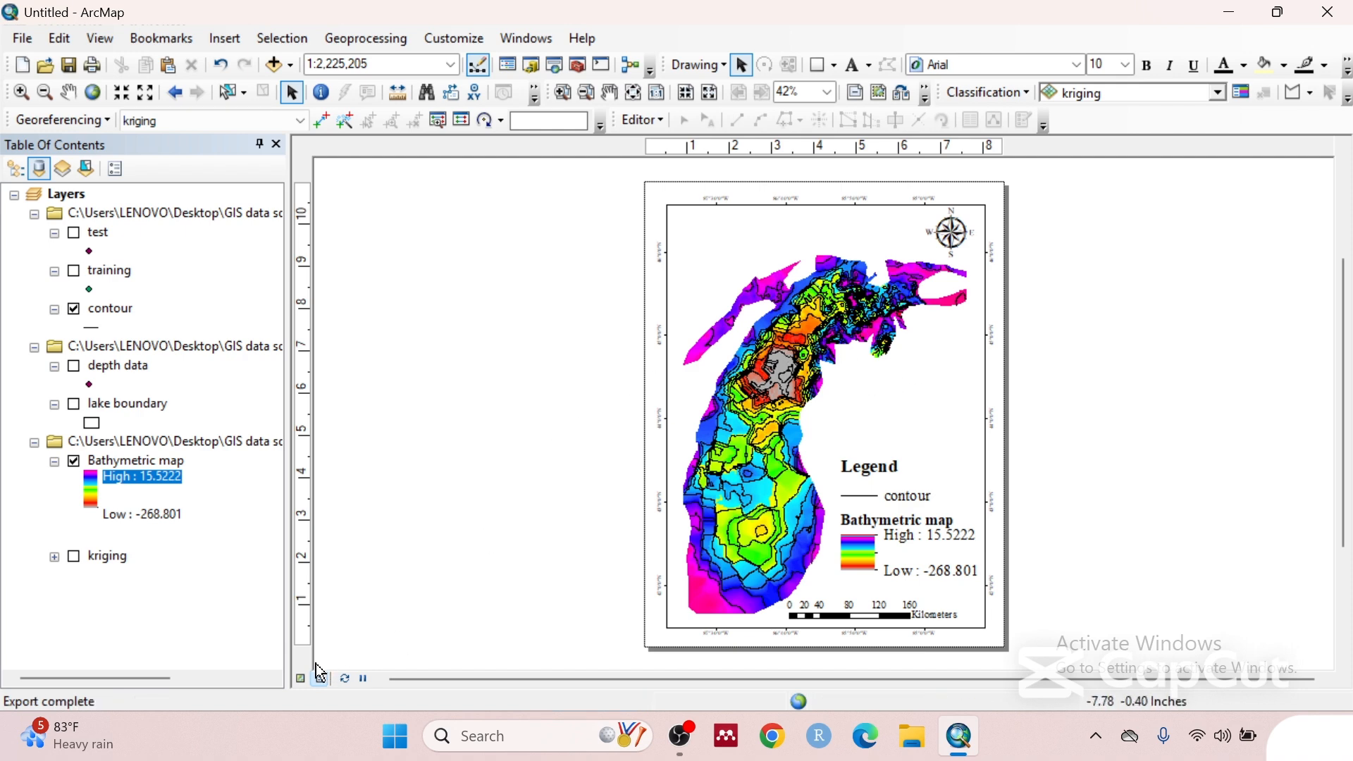
- Return from the layout to data view with the whole Bathymetric map layer in view
{"action": "left_click", "coordinate": [301, 678]}
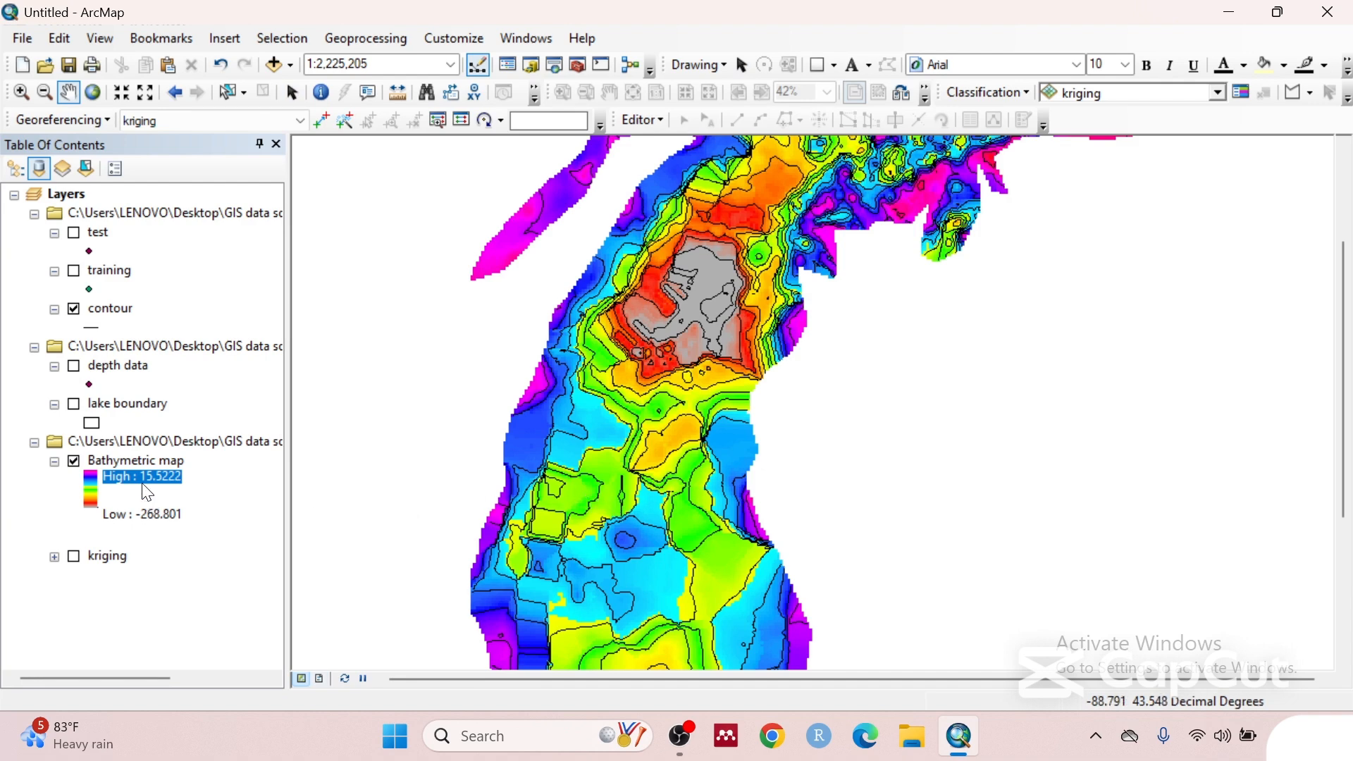
{"action": "right_click", "coordinate": [114, 462]}
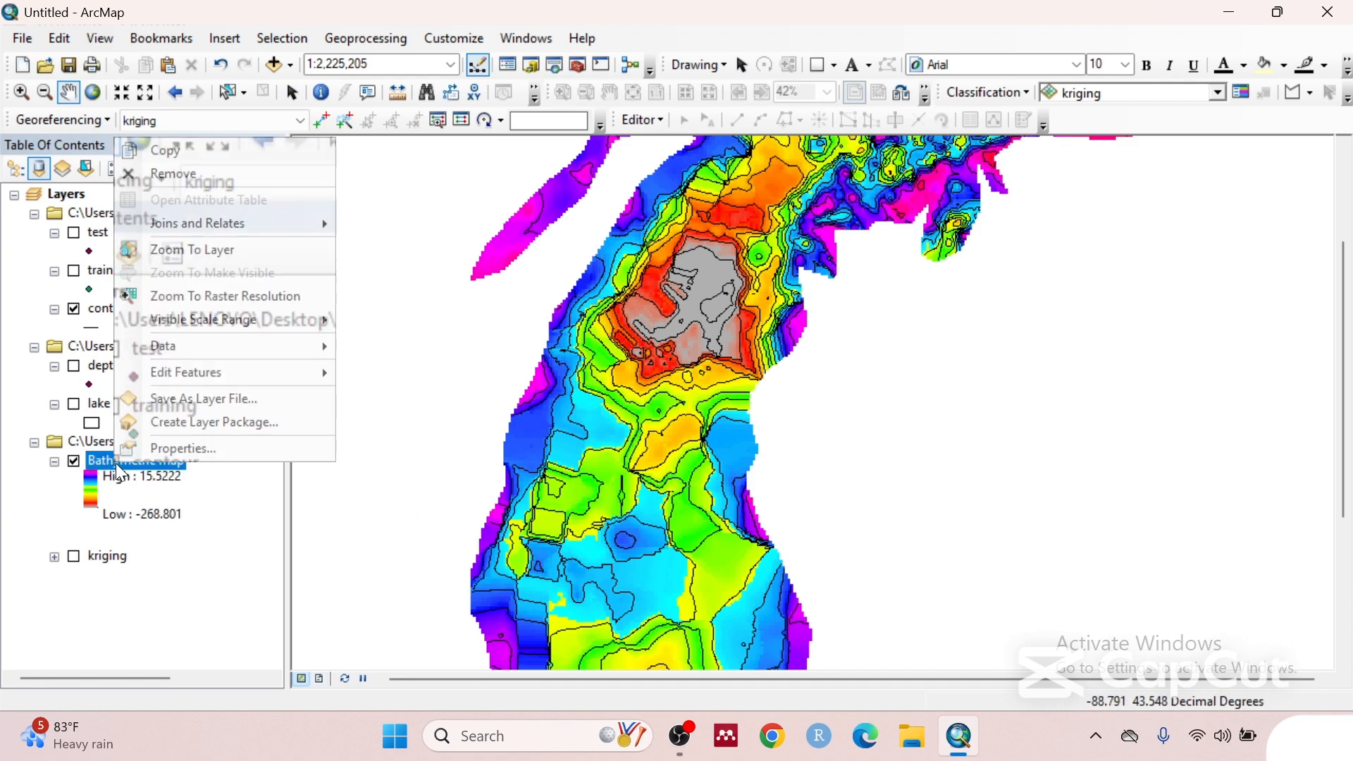
{"action": "left_click", "coordinate": [200, 246]}
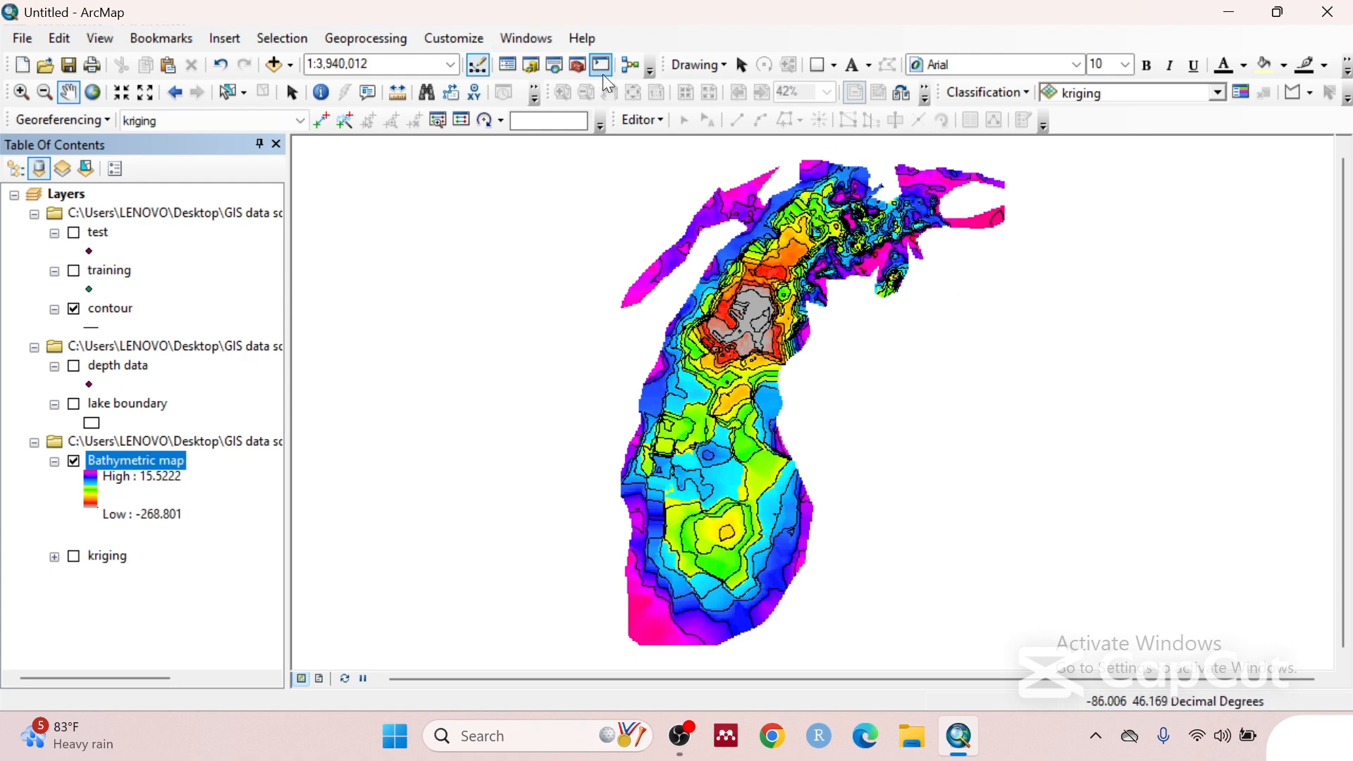
- Set up Extract Values to Points with test as the input points and Bathymetric map as the input raster
{"action": "left_click", "coordinate": [578, 65]}
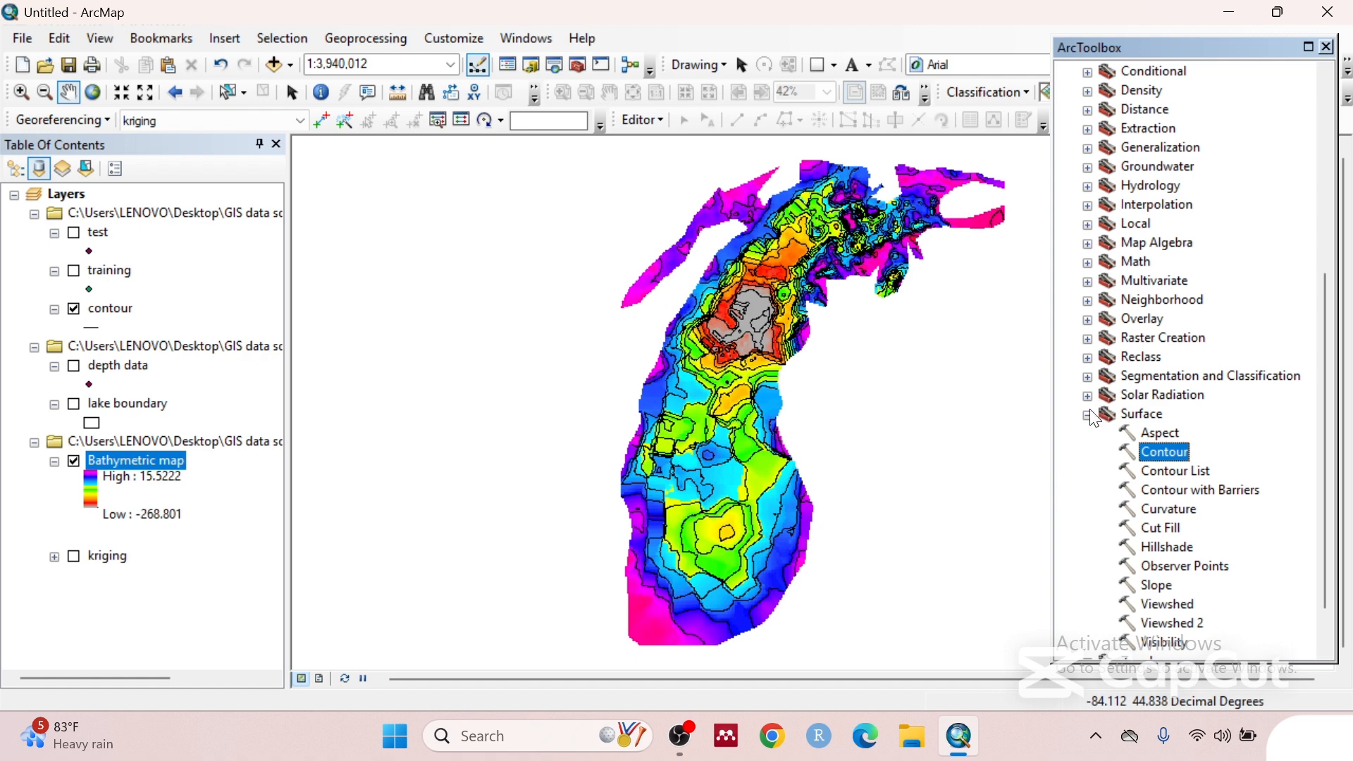
{"action": "key", "text": "Left"}
{"action": "key", "text": "Left"}
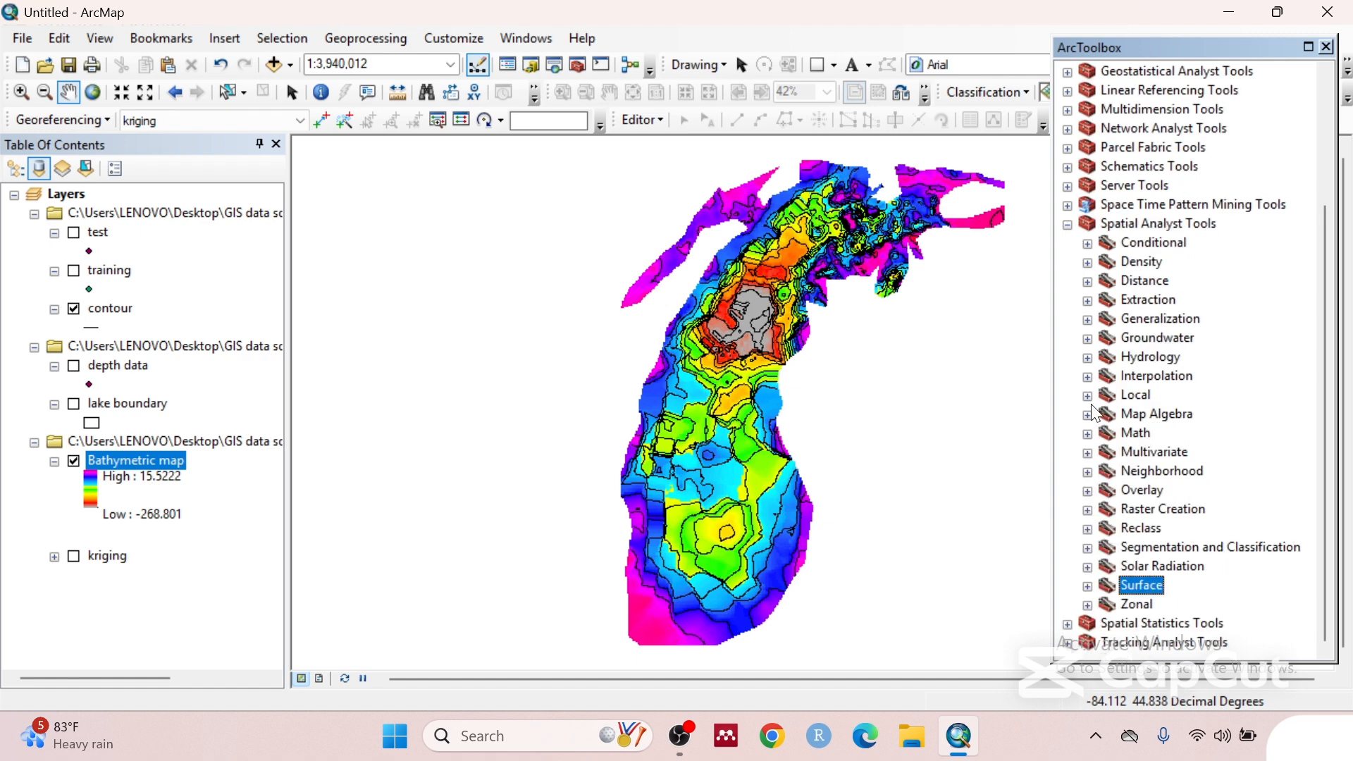
{"action": "left_click", "coordinate": [1089, 301]}
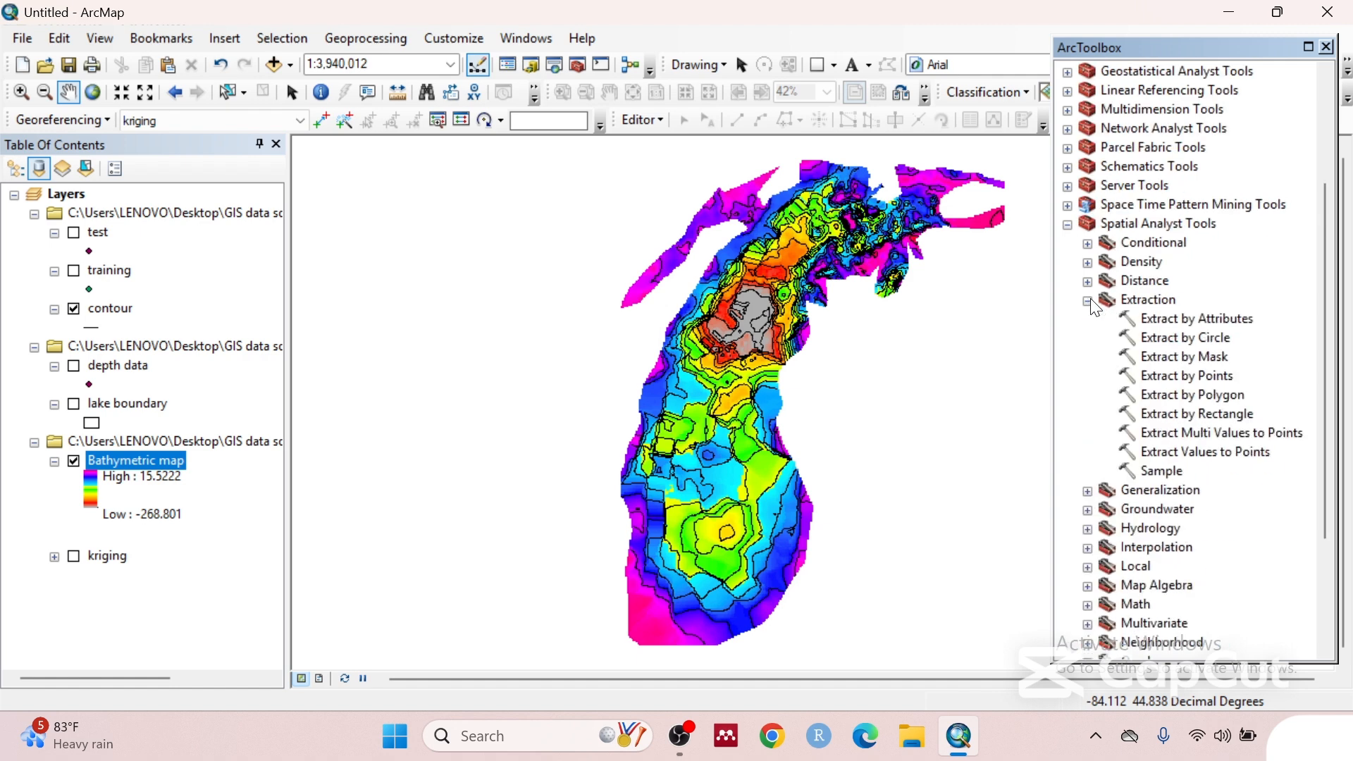
{"action": "double_click", "coordinate": [1191, 454]}
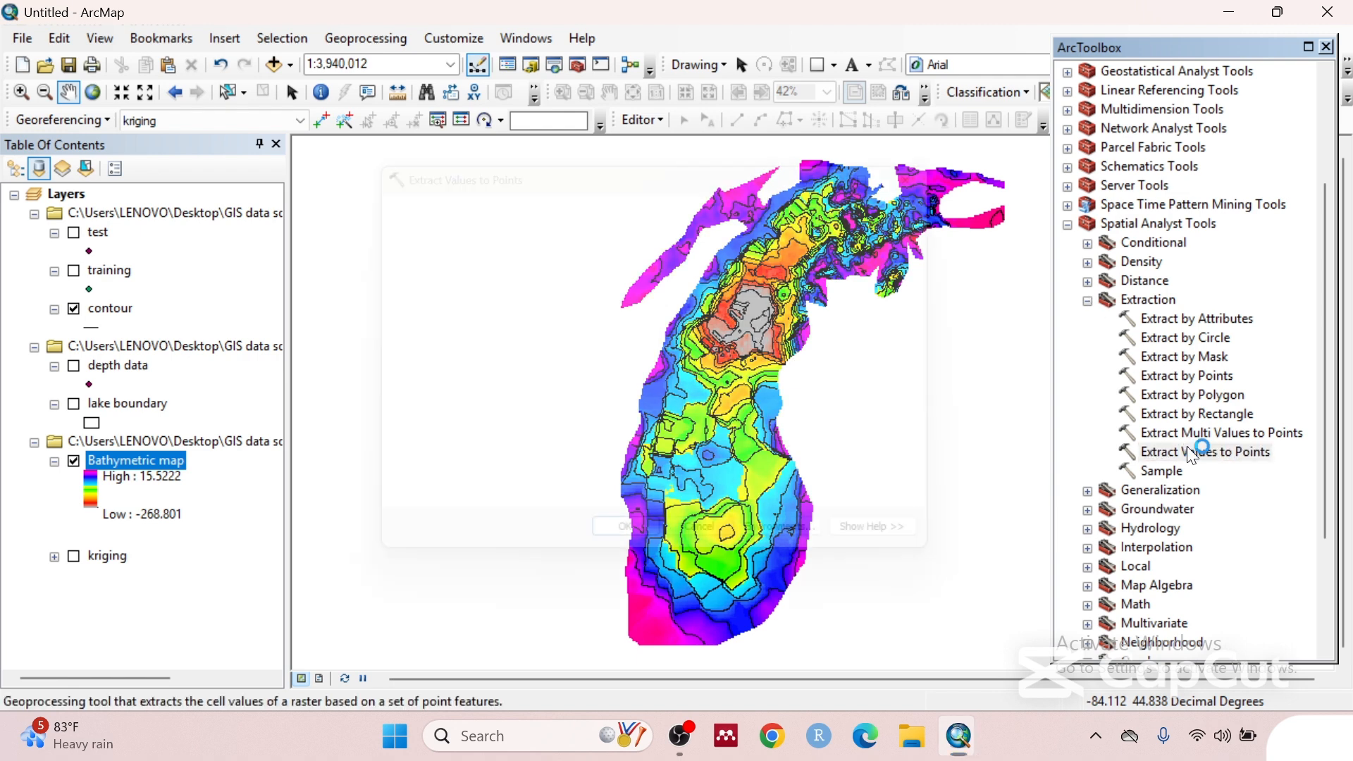
{"action": "left_click", "coordinate": [905, 229]}
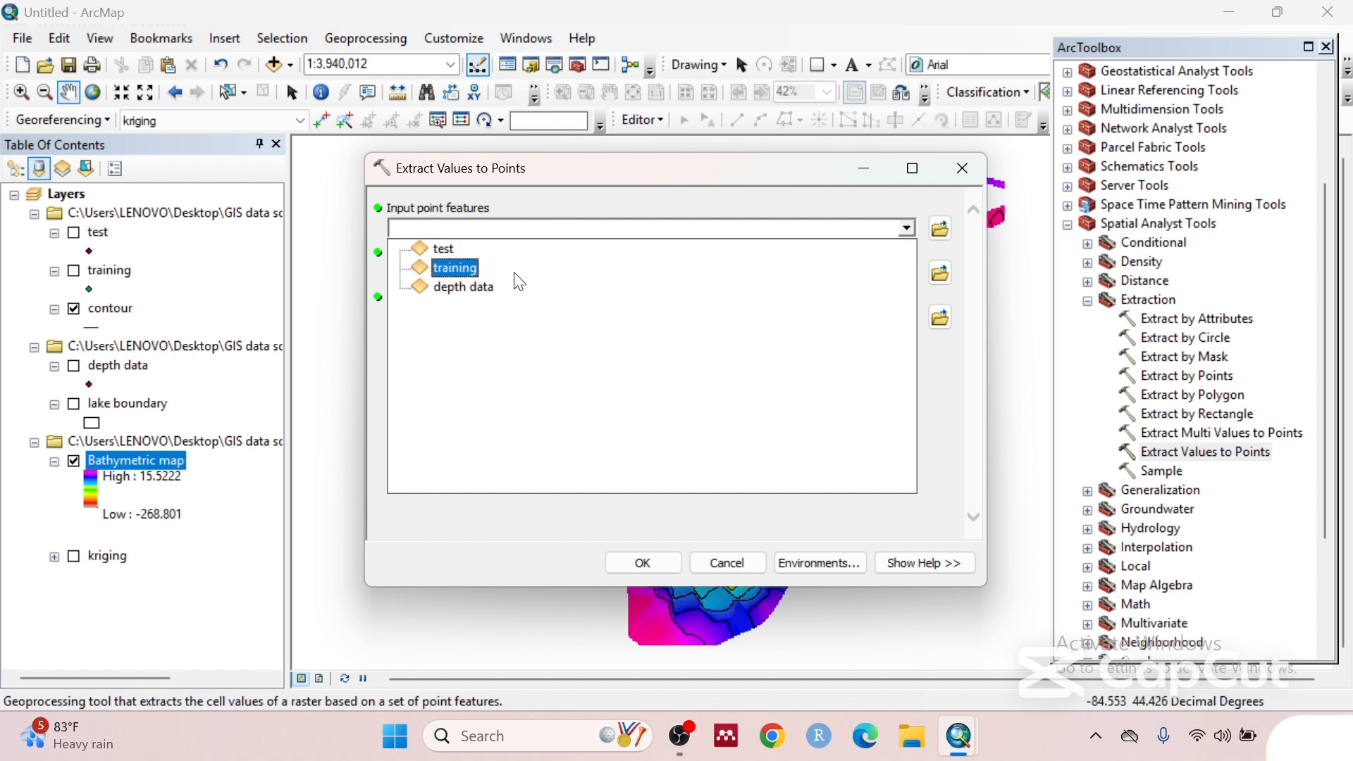
{"action": "left_click", "coordinate": [455, 247]}
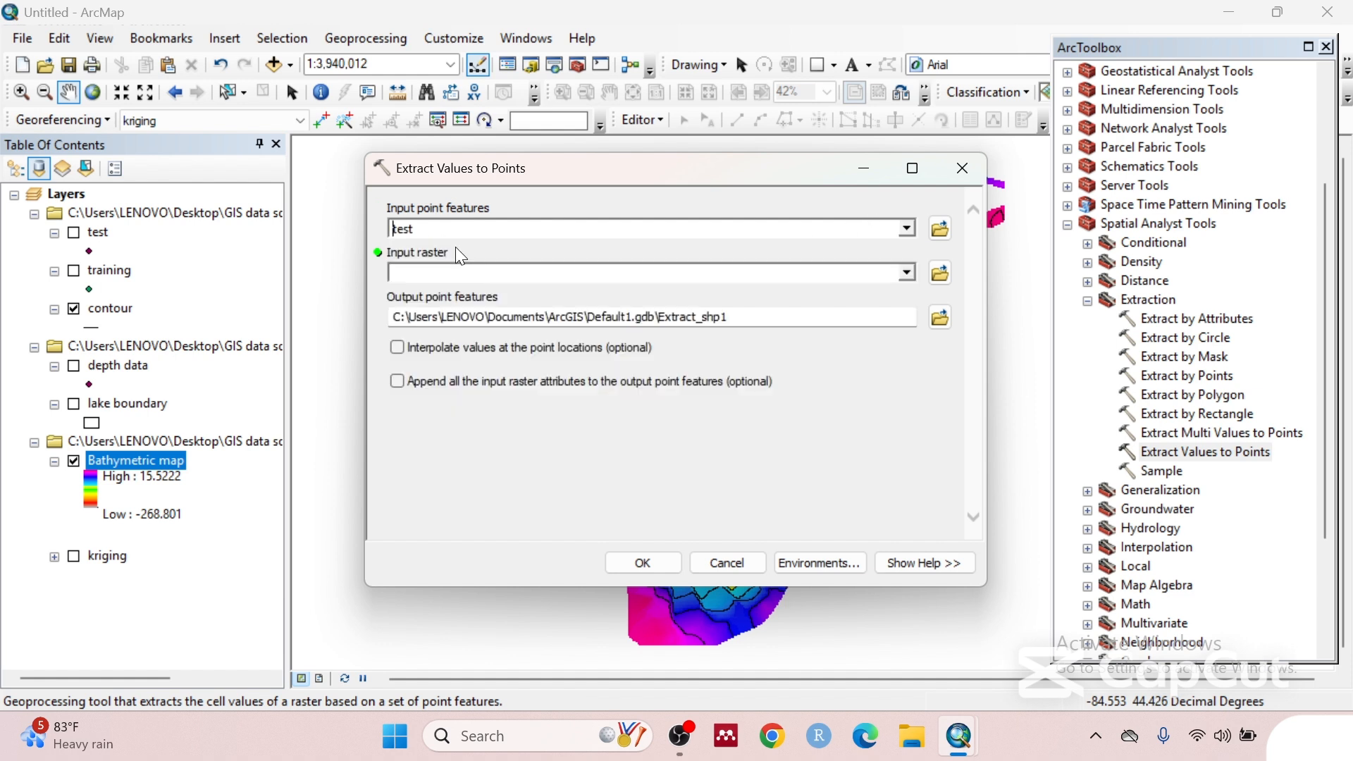
{"action": "left_click", "coordinate": [905, 275]}
{"action": "left_click", "coordinate": [511, 289]}
- Name the output point features data in the Results folder and run the extraction
{"action": "left_click", "coordinate": [942, 319]}
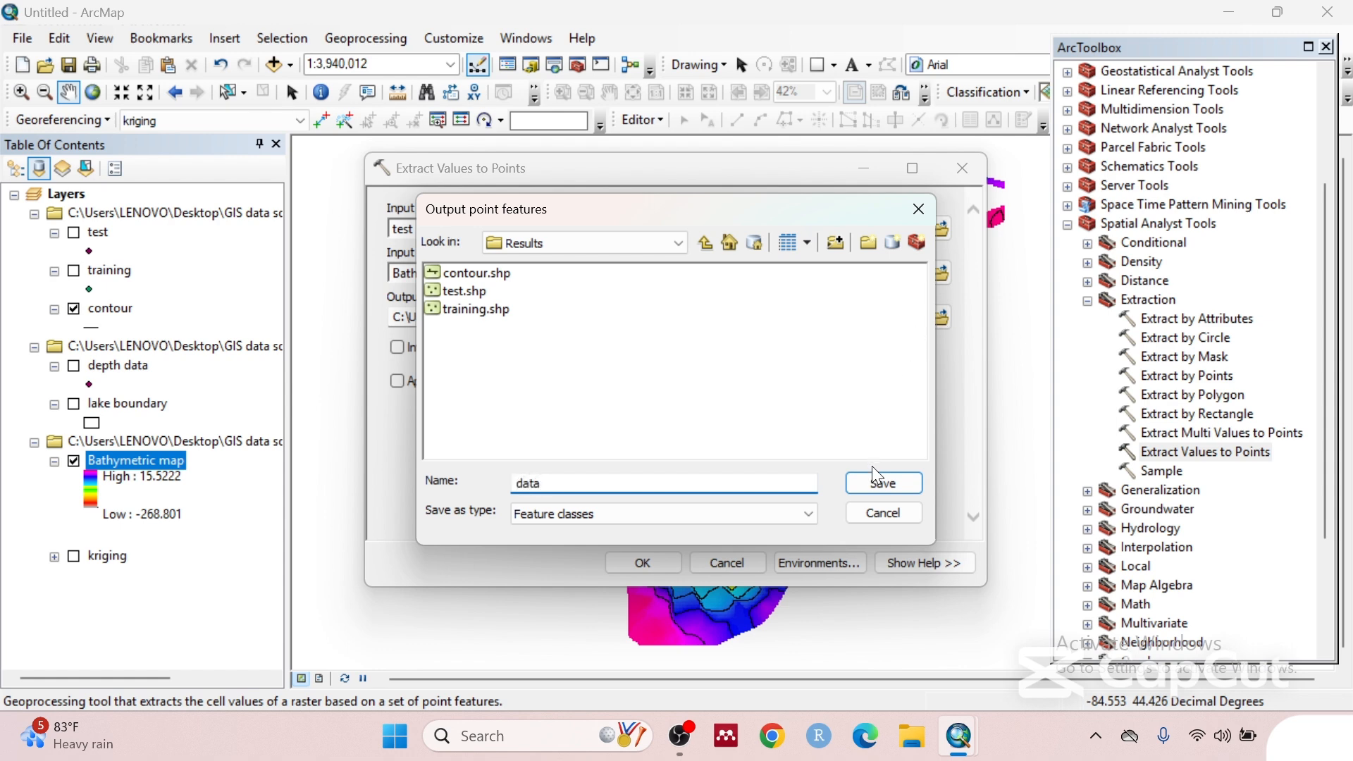
{"action": "type", "text": "data"}
{"action": "left_click", "coordinate": [873, 484]}
{"action": "left_click", "coordinate": [645, 562]}
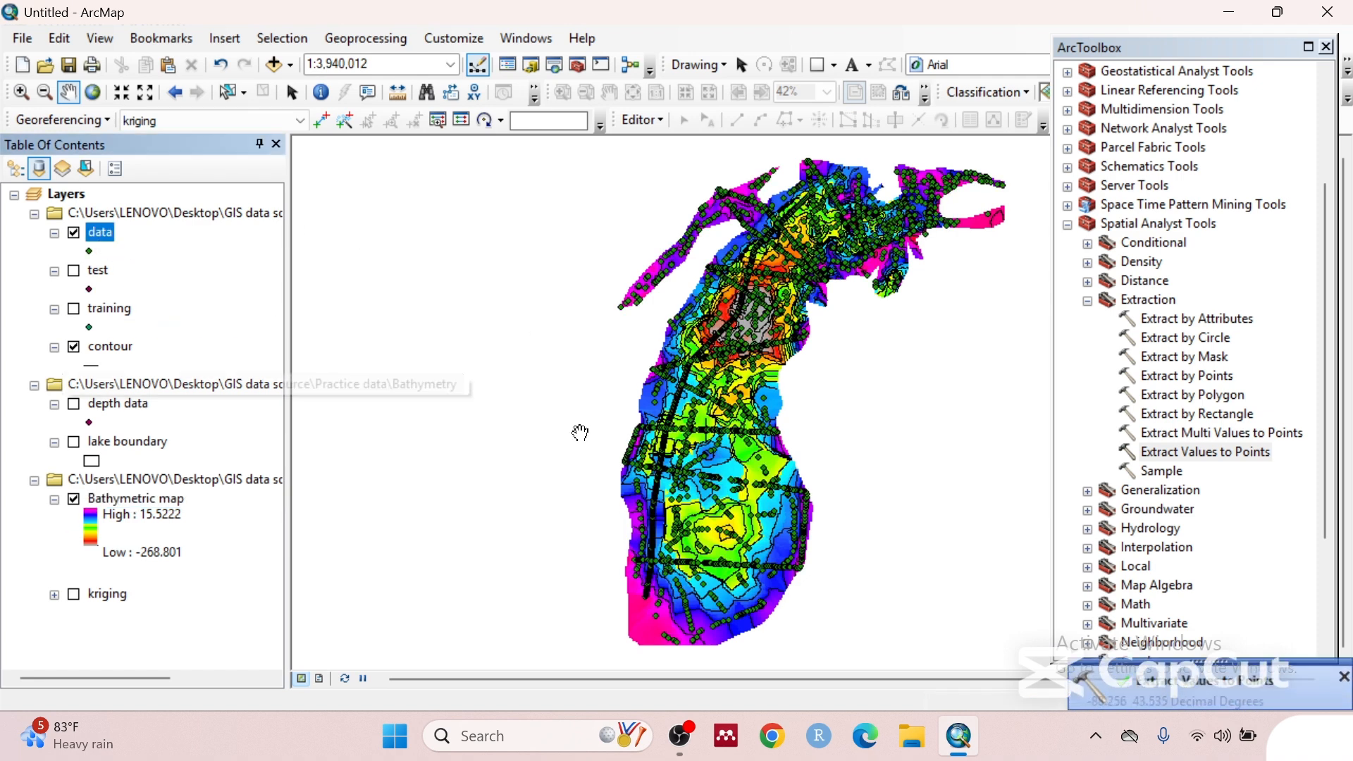
- Set up the Table To Excel conversion tool with the data layer as the input table
{"action": "left_click", "coordinate": [1088, 301]}
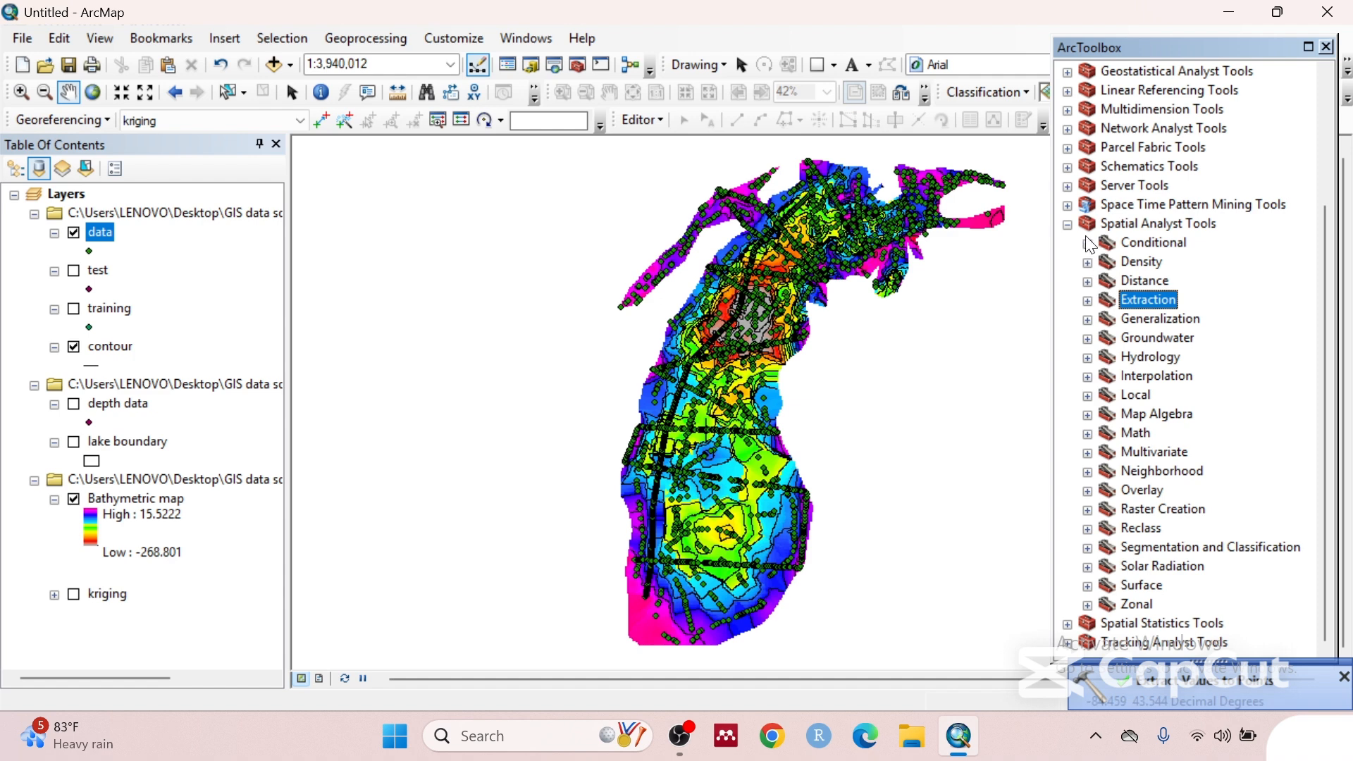
{"action": "left_click", "coordinate": [1068, 224]}
{"action": "left_click", "coordinate": [1068, 148]}
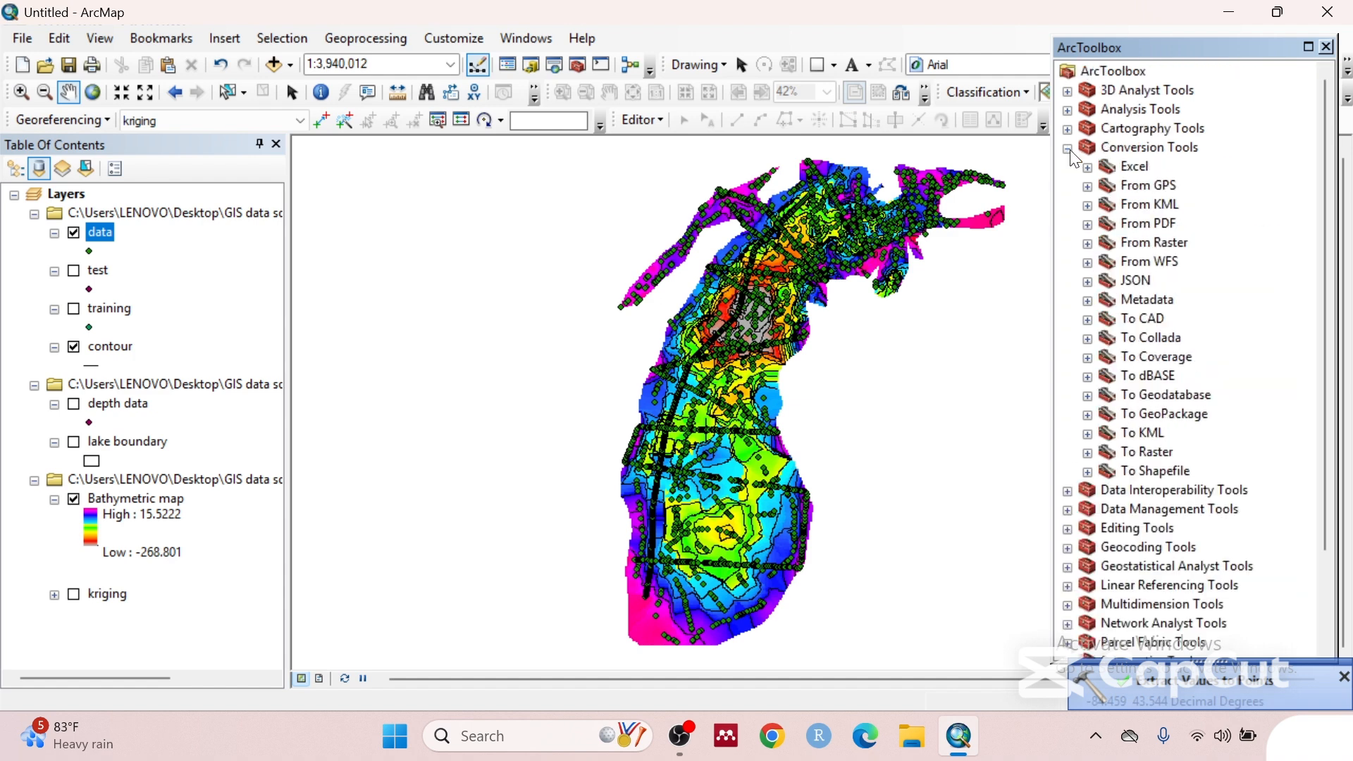
{"action": "left_click", "coordinate": [1088, 167]}
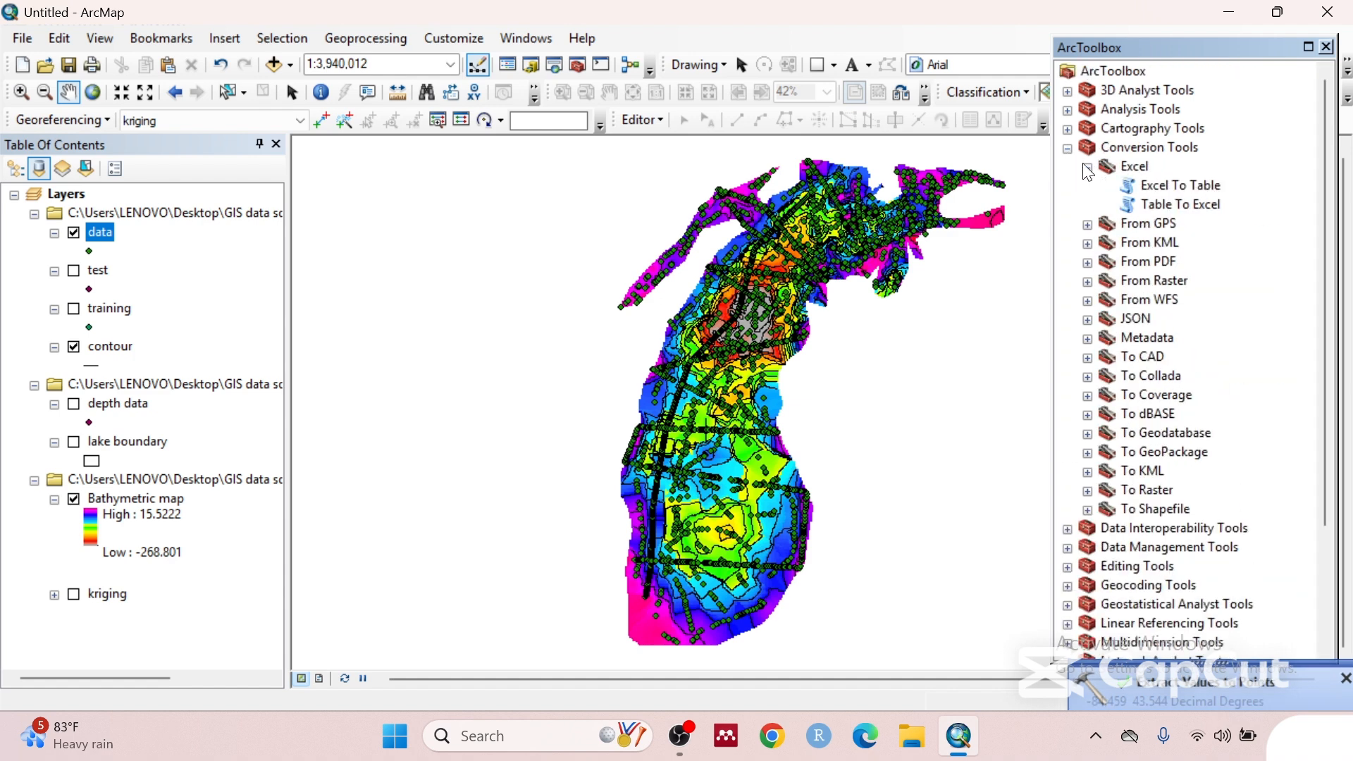
{"action": "double_click", "coordinate": [1177, 212]}
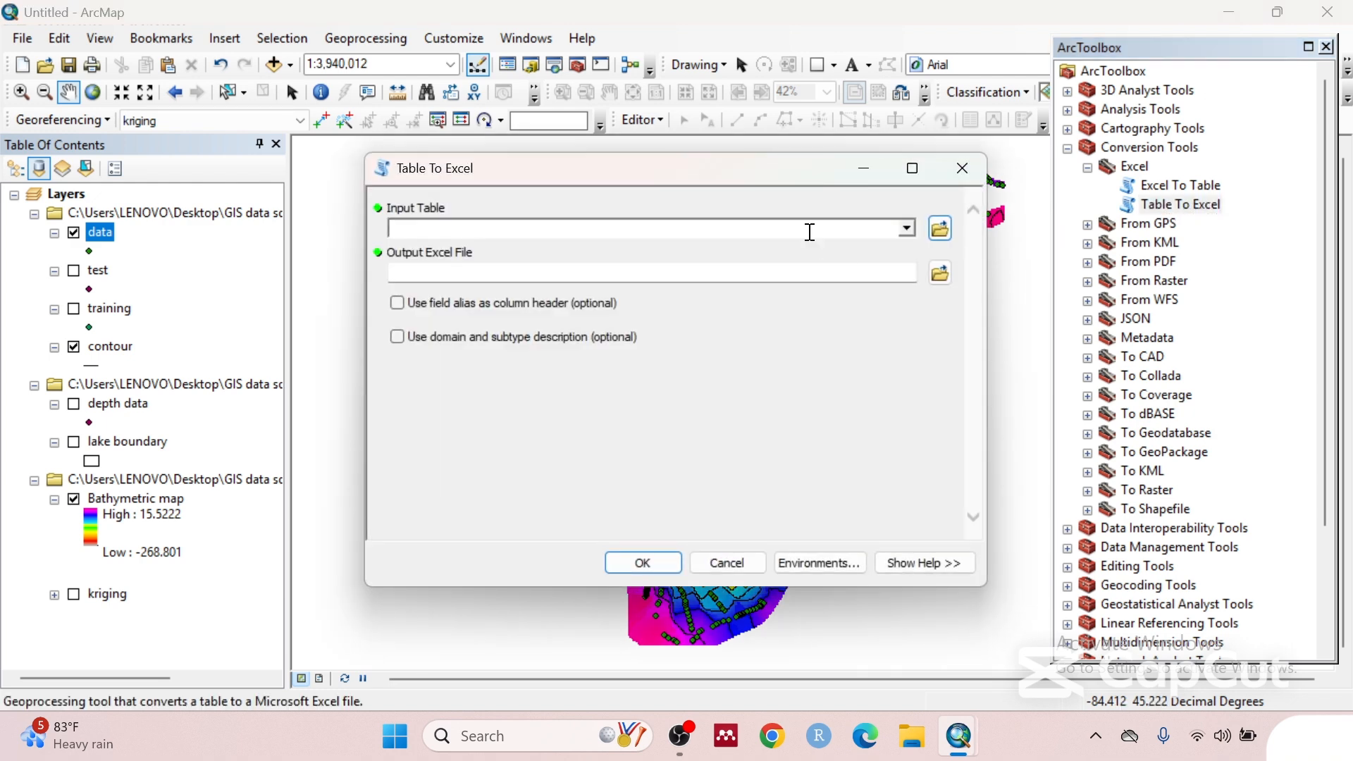
{"action": "left_click", "coordinate": [909, 229]}
{"action": "left_click", "coordinate": [458, 251]}
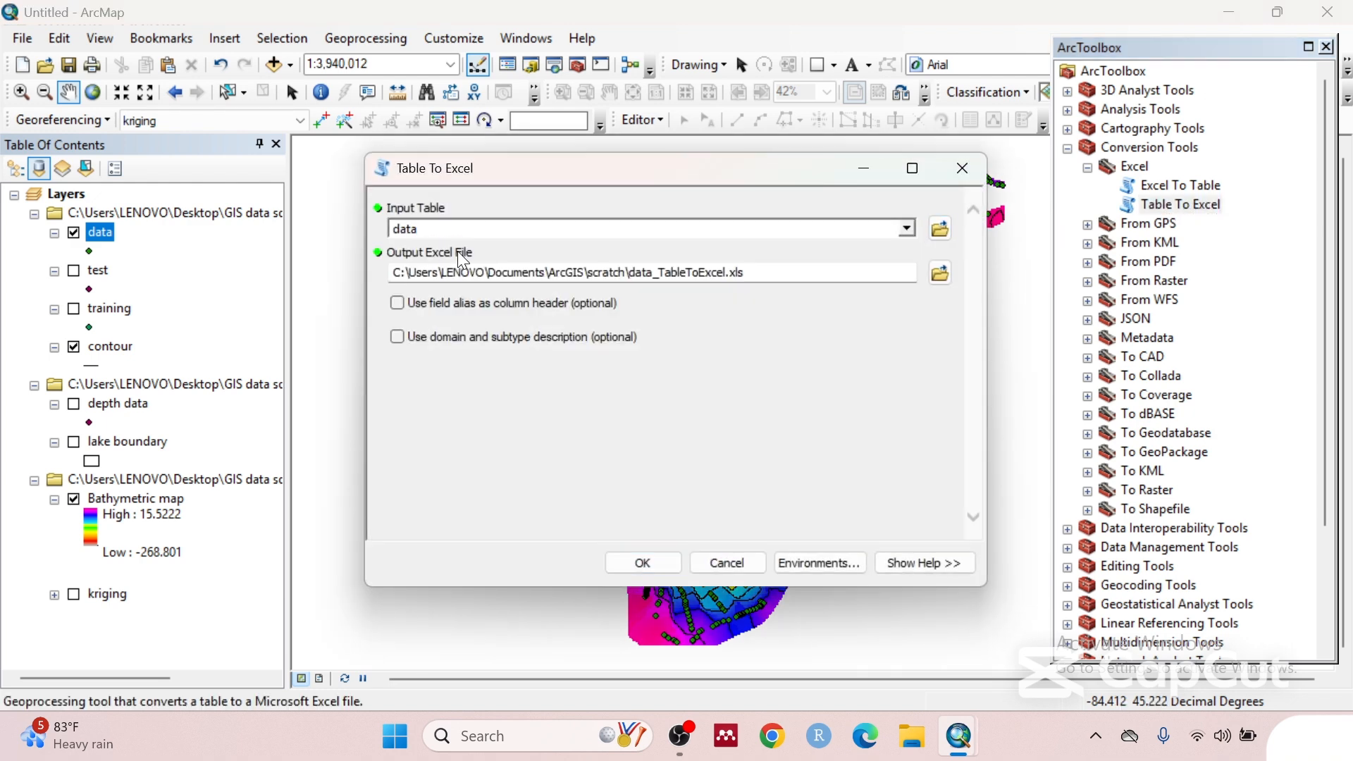
- Name the output Excel file data in the Results folder and run the conversion
{"action": "left_click", "coordinate": [939, 277]}
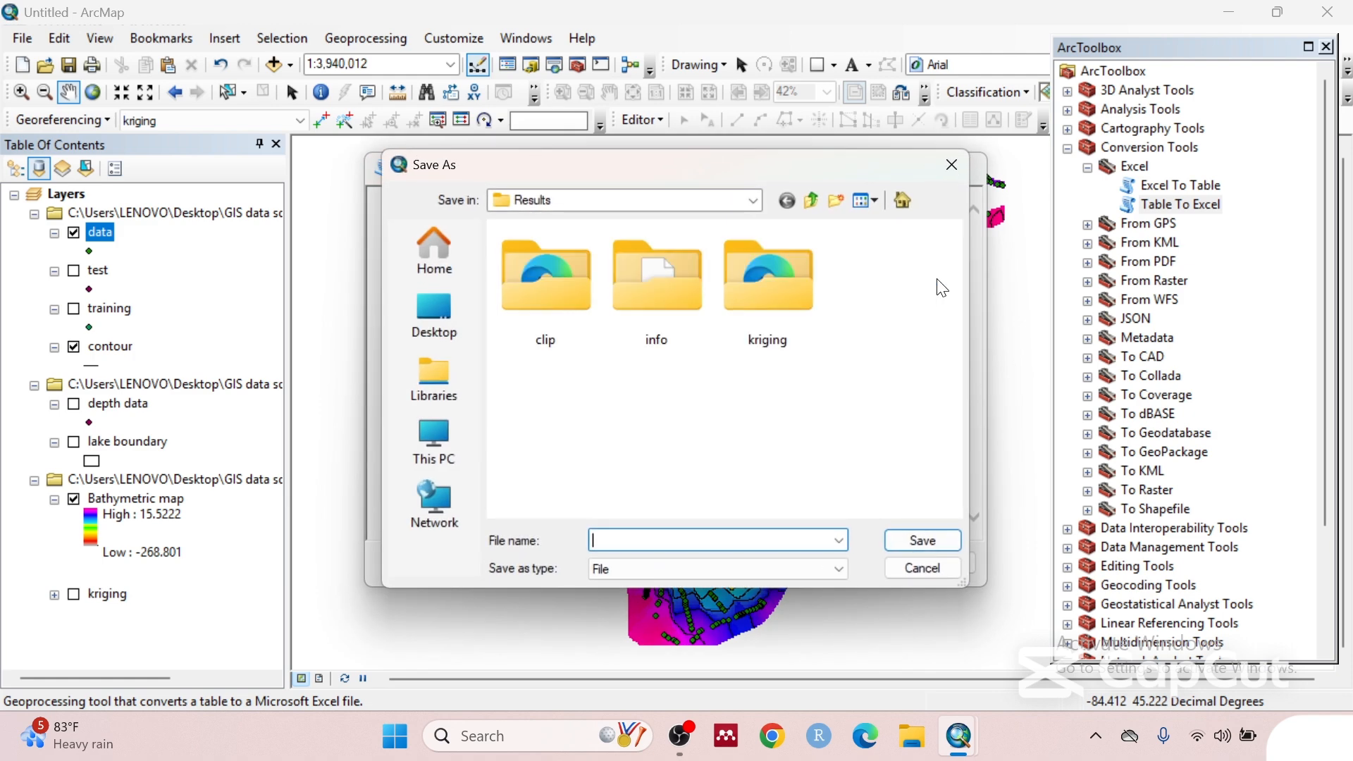
{"action": "type", "text": "data"}
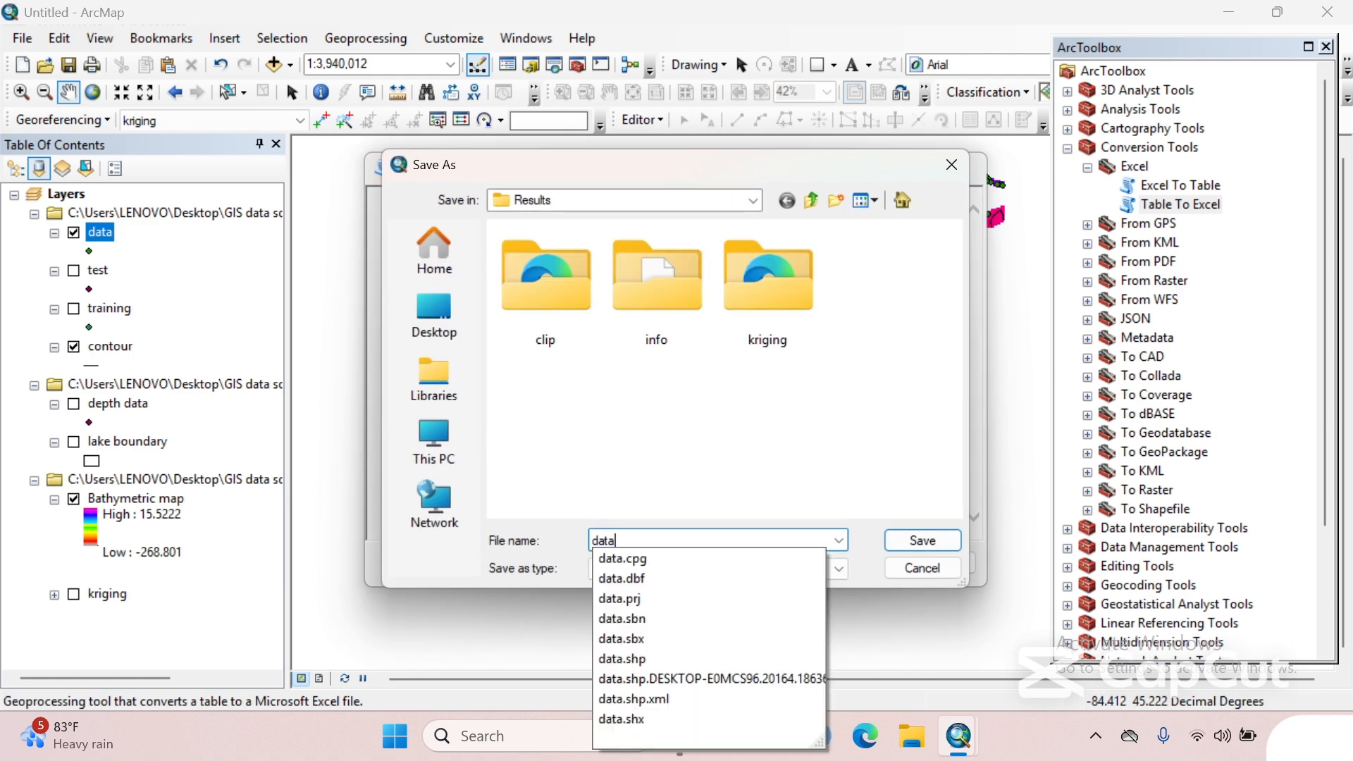
{"action": "left_click", "coordinate": [925, 544]}
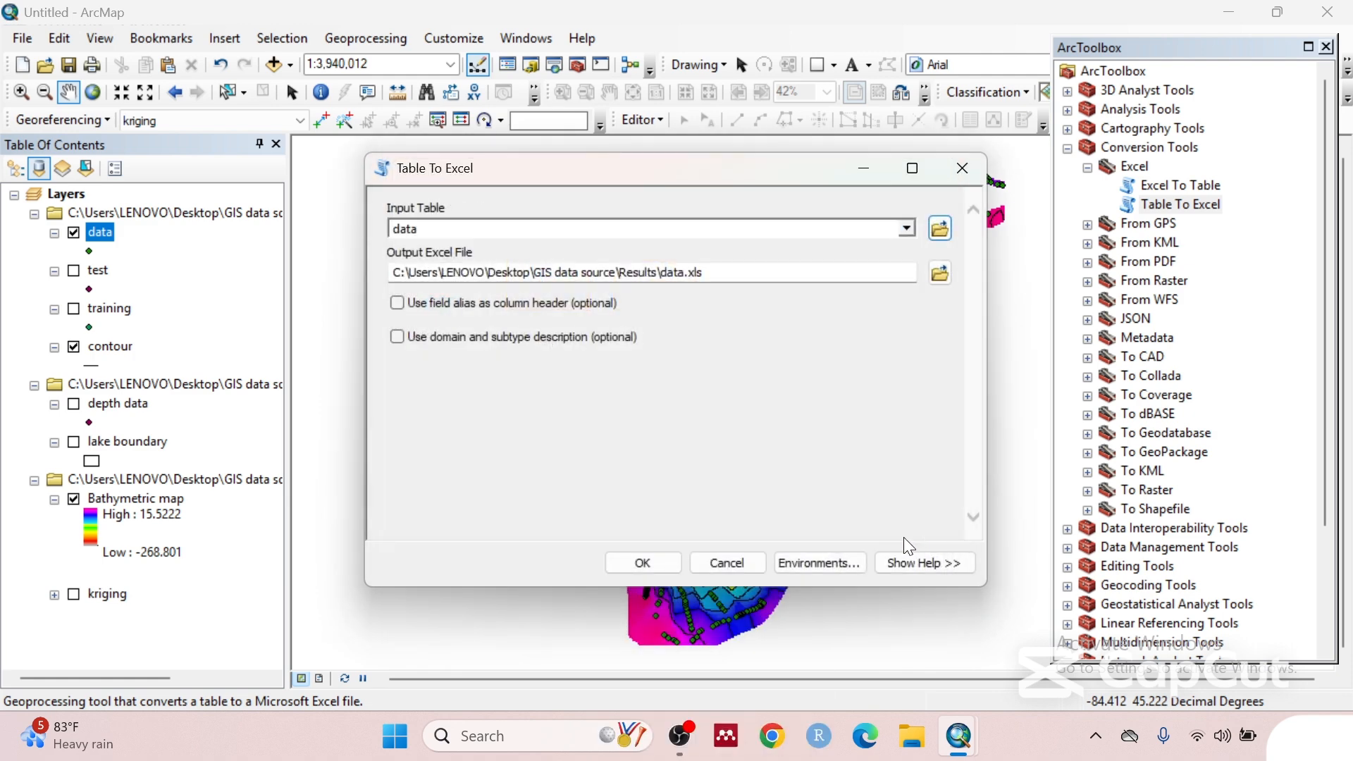
{"action": "left_click", "coordinate": [643, 564]}
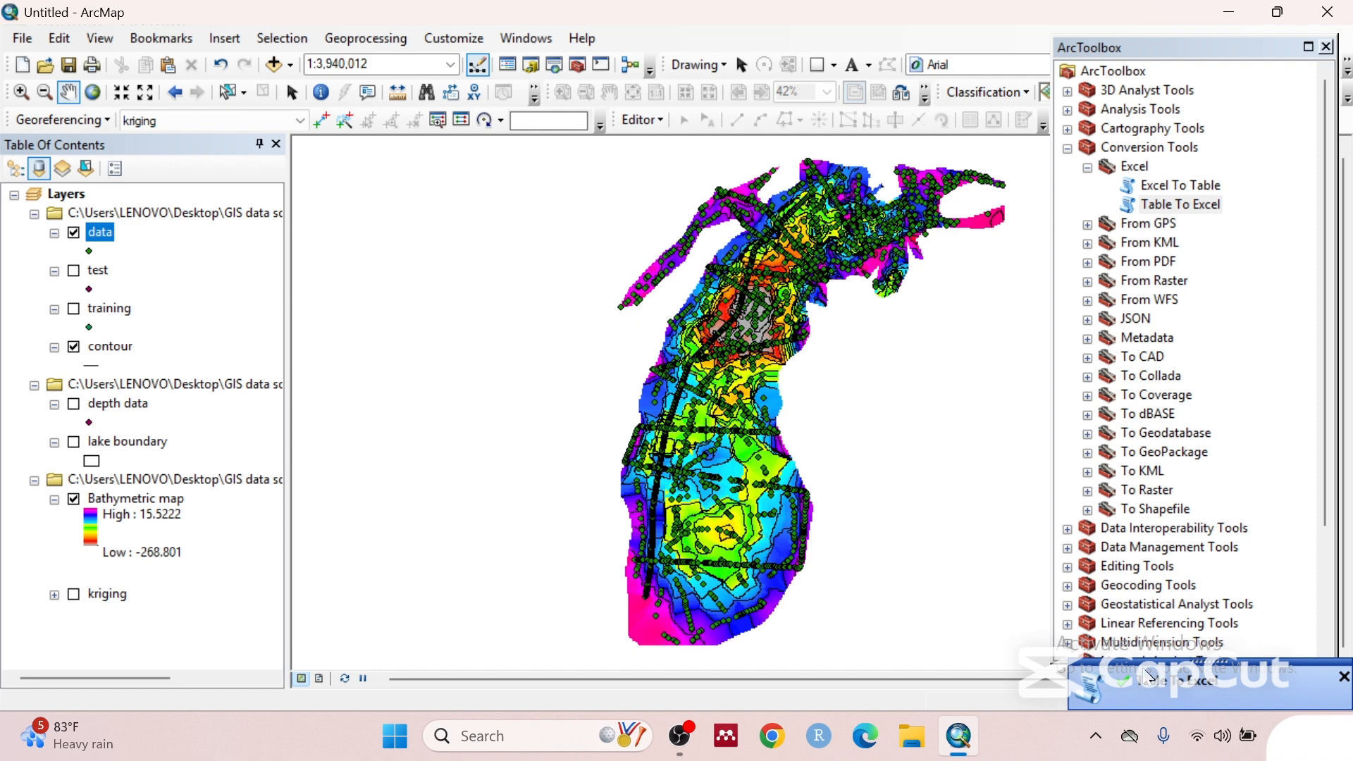
- Switch to File Explorer and open the data Excel workbook from the Desktop's GIS data source\Results folder
{"action": "left_click", "coordinate": [915, 749]}
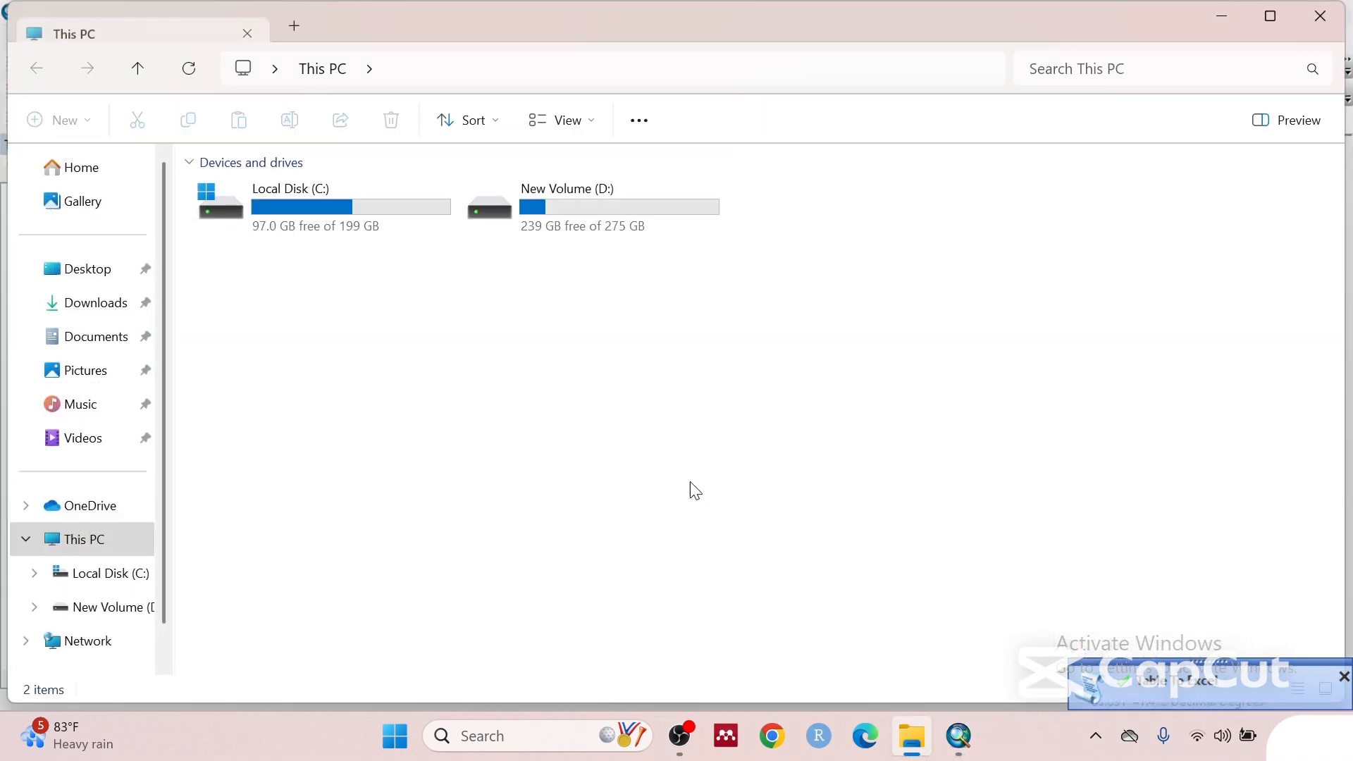
{"action": "left_click", "coordinate": [88, 271]}
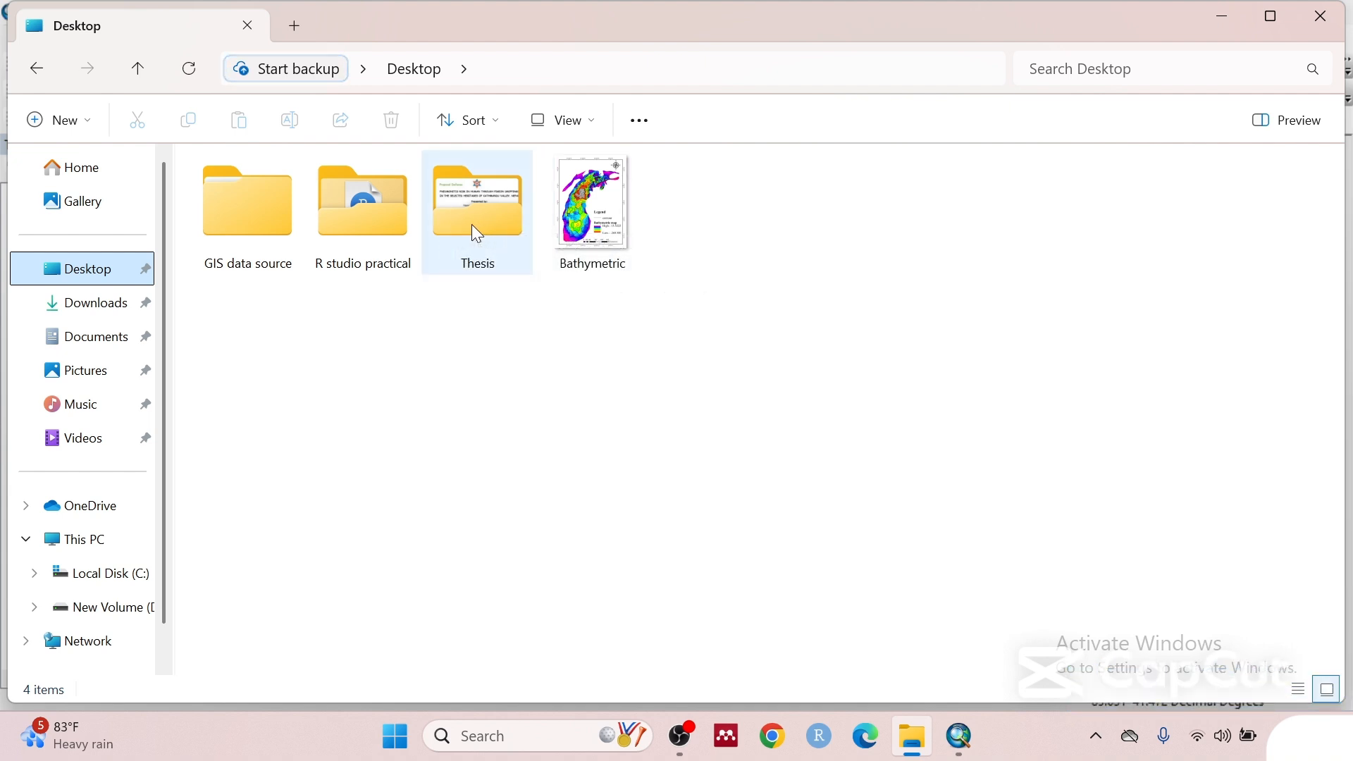
{"action": "double_click", "coordinate": [273, 226]}
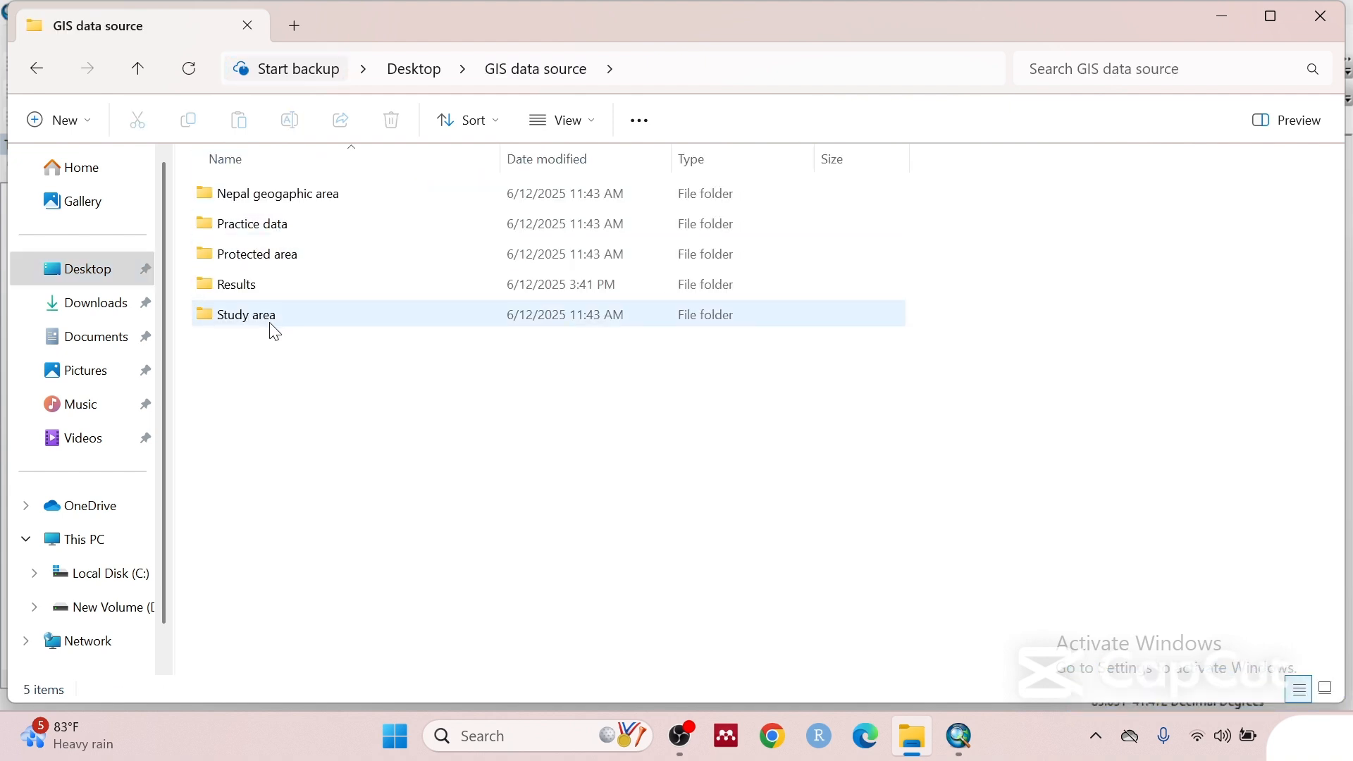
{"action": "double_click", "coordinate": [267, 287]}
{"action": "scroll", "coordinate": [310, 388], "scroll_direction": "down", "scroll_amount": 9}
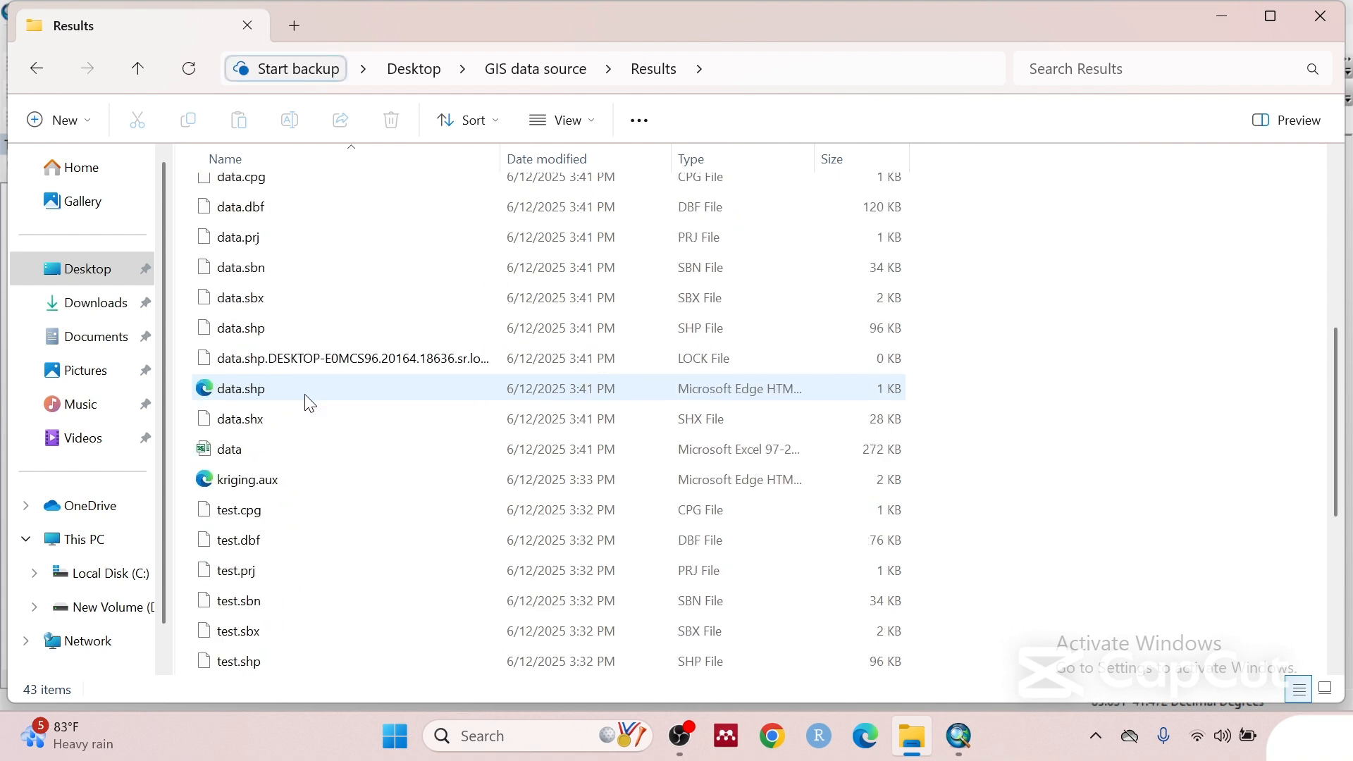
{"action": "scroll", "coordinate": [295, 412], "scroll_direction": "up", "scroll_amount": 2}
{"action": "scroll", "coordinate": [301, 420], "scroll_direction": "up", "scroll_amount": 1}
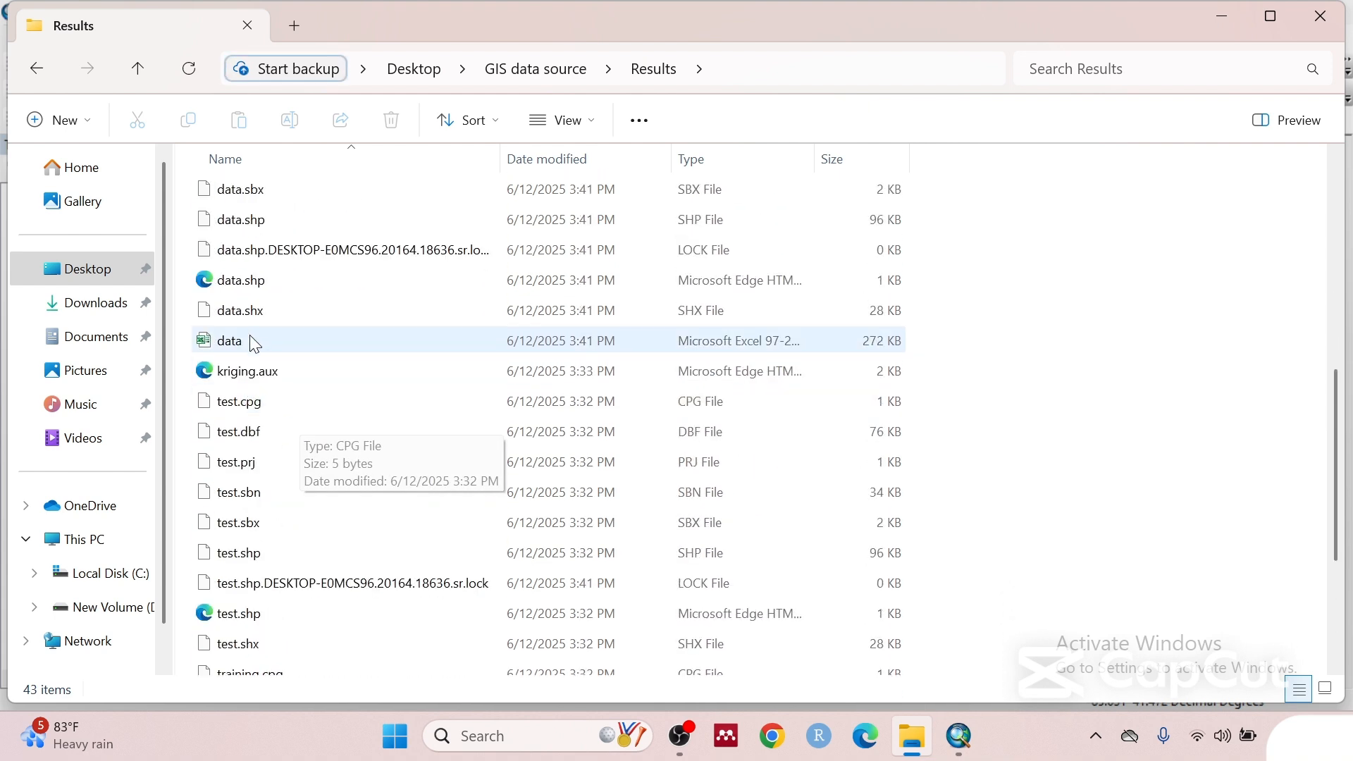
{"action": "double_click", "coordinate": [235, 341]}
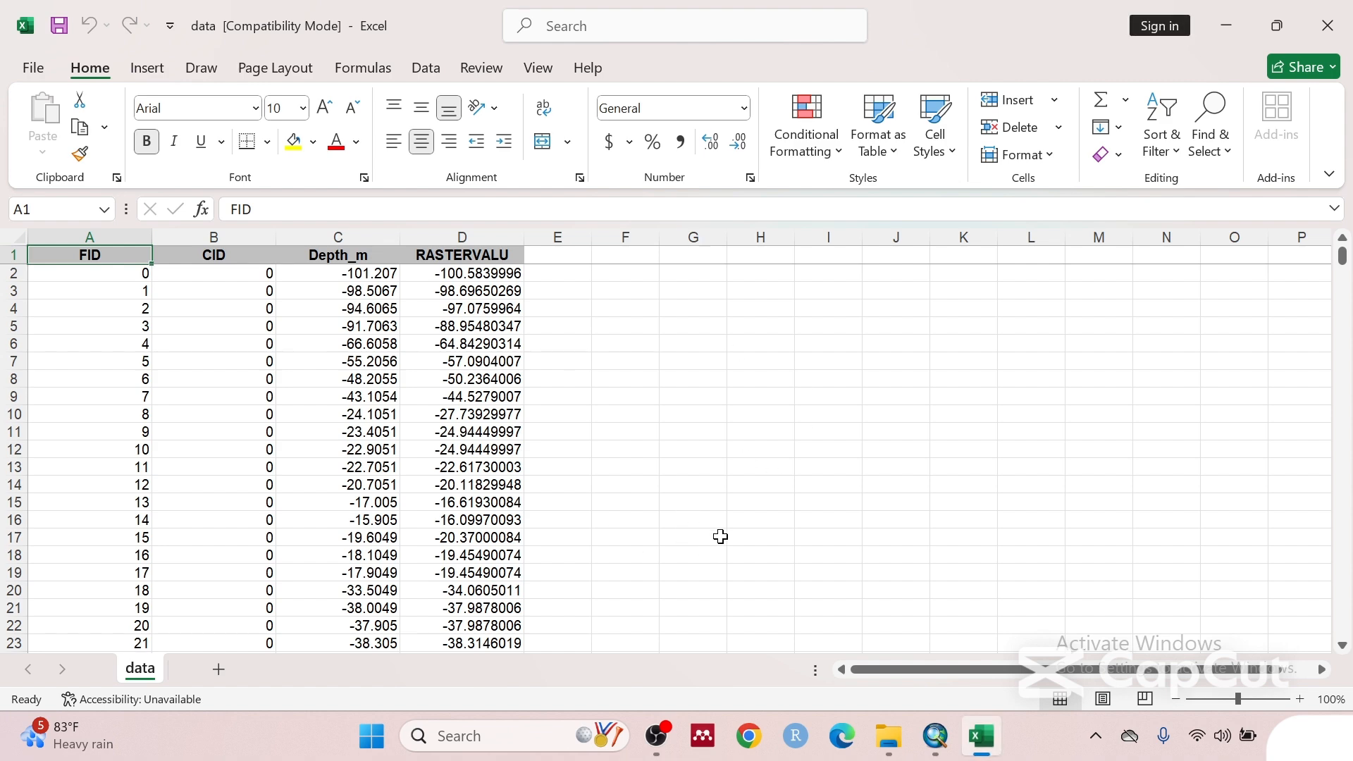
- Auto-fit the widths of columns A through D (FID, CID, Depth_m and RASTERVALU) to their contents
{"action": "left_click", "coordinate": [918, 112]}
{"action": "double_click", "coordinate": [152, 237]}
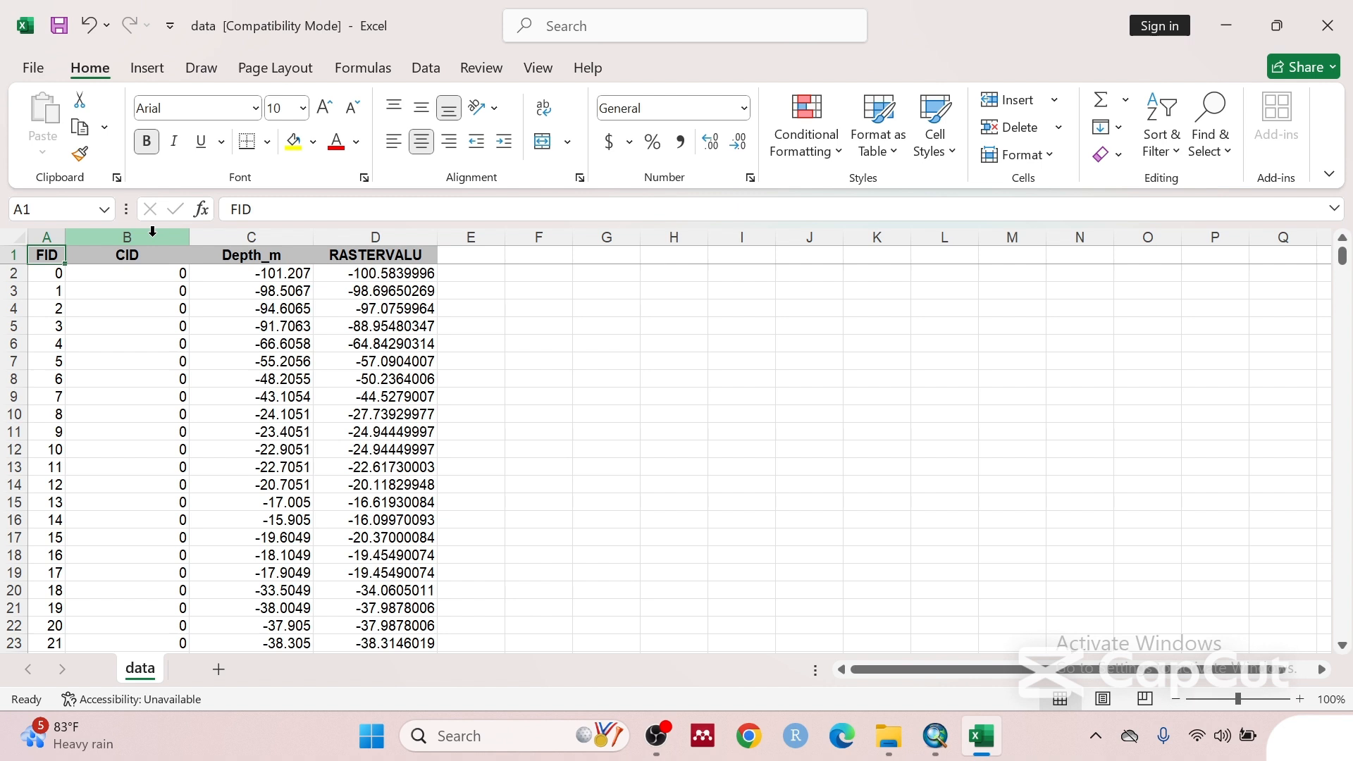
{"action": "double_click", "coordinate": [189, 236]}
{"action": "double_click", "coordinate": [218, 236]}
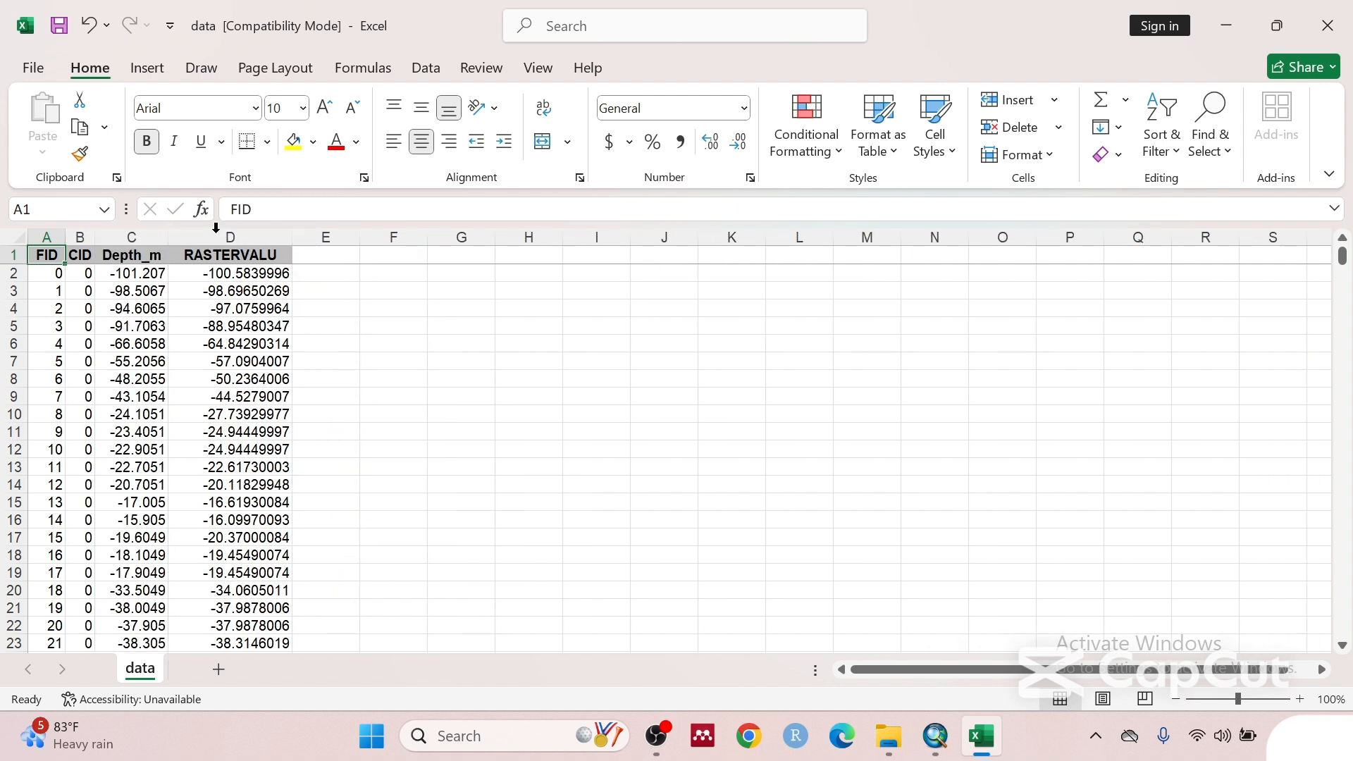
{"action": "double_click", "coordinate": [292, 235]}
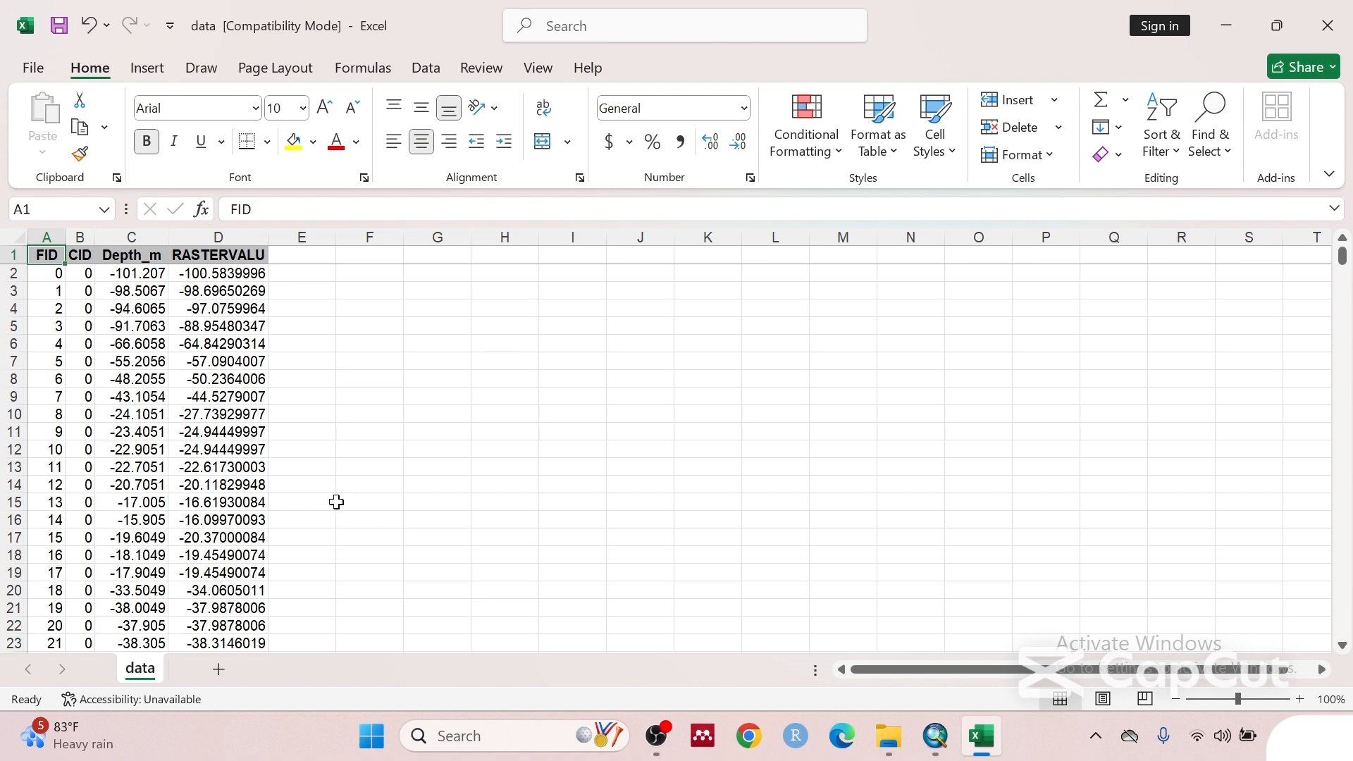
- Compare the Depth_m and RASTERVALU columns from the first row through the last data row
{"action": "scroll", "coordinate": [270, 493], "scroll_direction": "down", "scroll_amount": 6}
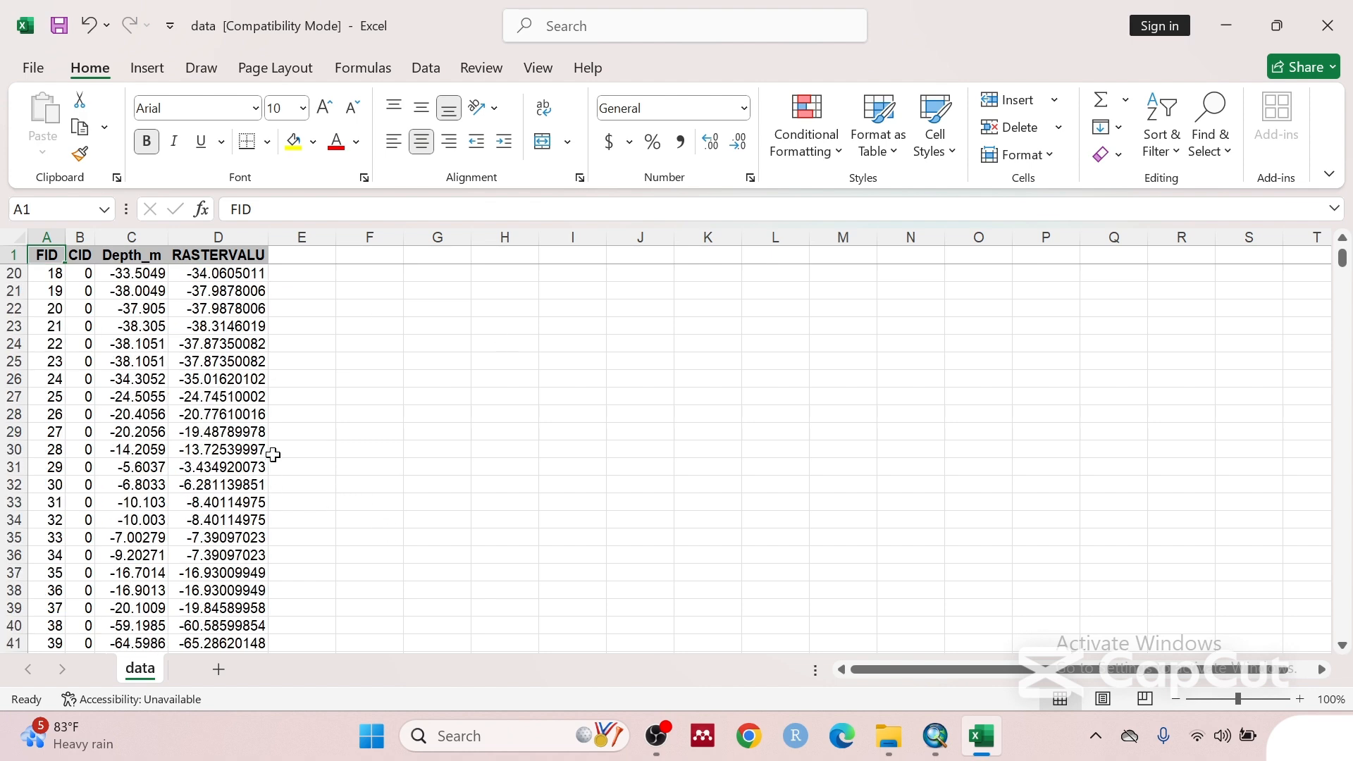
{"action": "scroll", "coordinate": [292, 562], "scroll_direction": "up", "scroll_amount": 6}
{"action": "scroll", "coordinate": [289, 559], "scroll_direction": "down", "scroll_amount": 17}
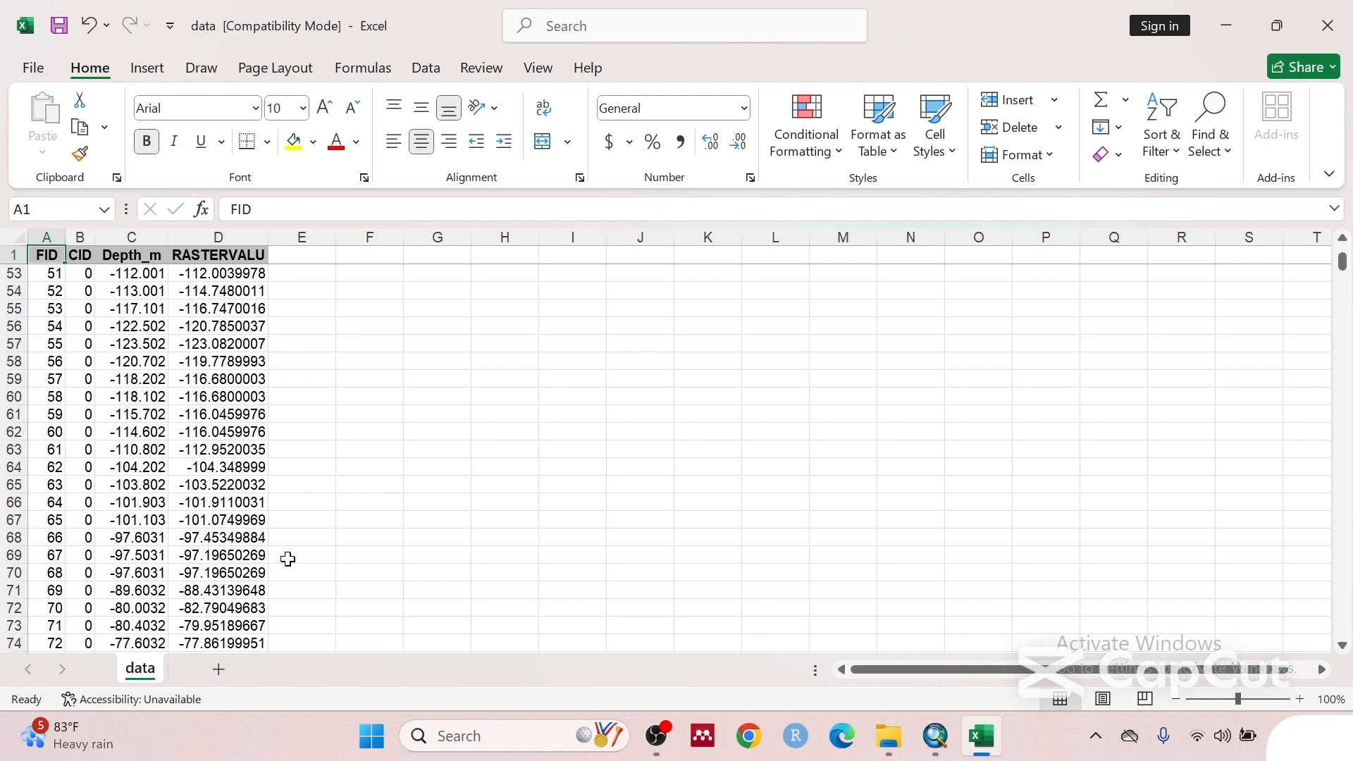
{"action": "scroll", "coordinate": [288, 559], "scroll_direction": "up", "scroll_amount": 17}
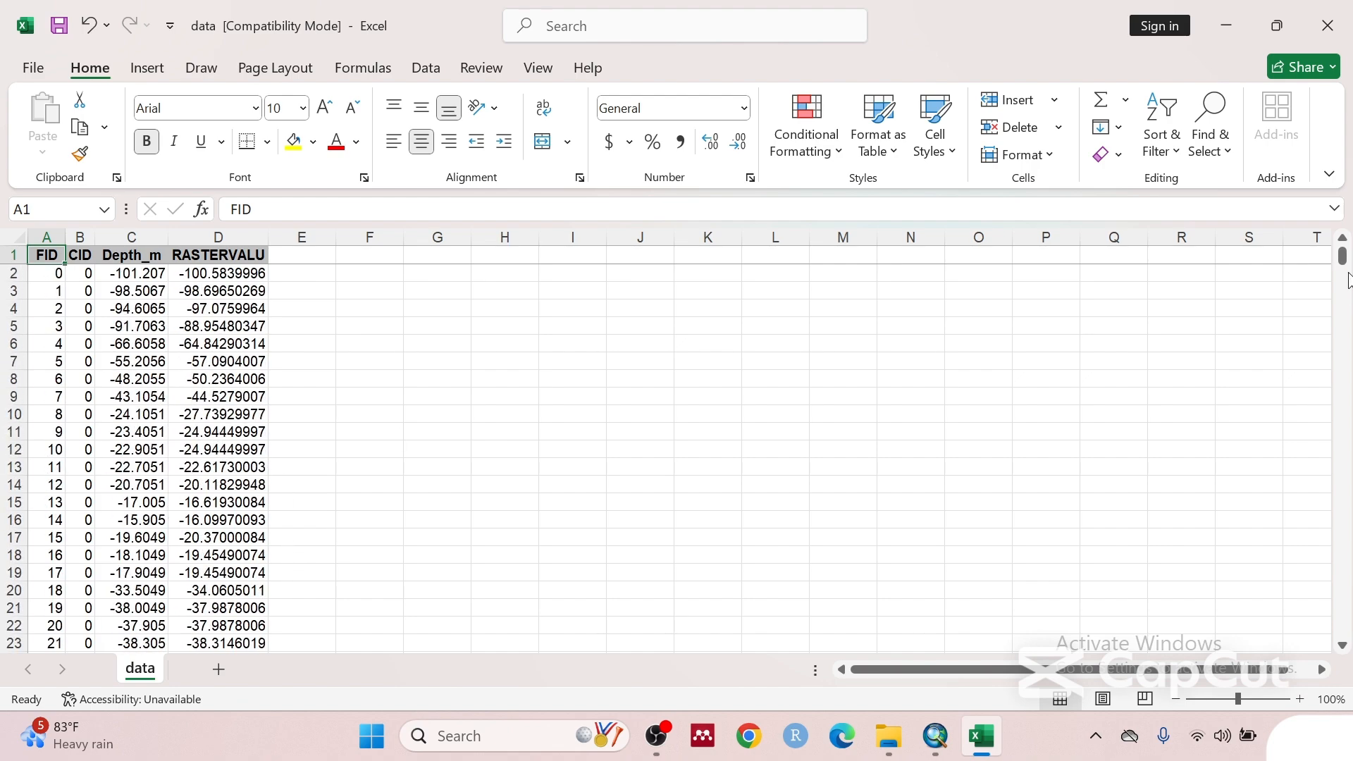
{"action": "left_click_drag", "start_coordinate": [1343, 263], "coordinate": [1344, 650]}
{"action": "scroll", "coordinate": [656, 387], "scroll_direction": "down", "scroll_amount": 4}
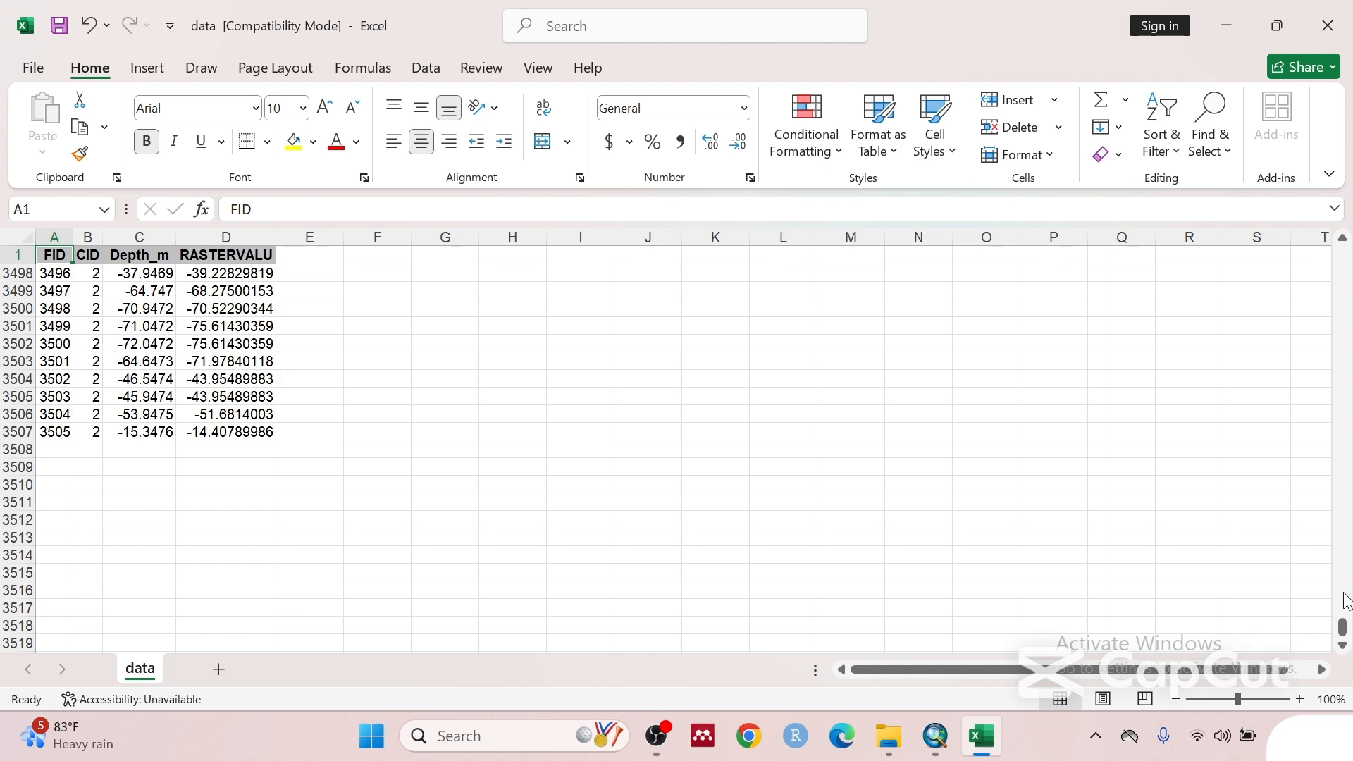
{"action": "left_click_drag", "start_coordinate": [1343, 627], "coordinate": [1343, 255]}
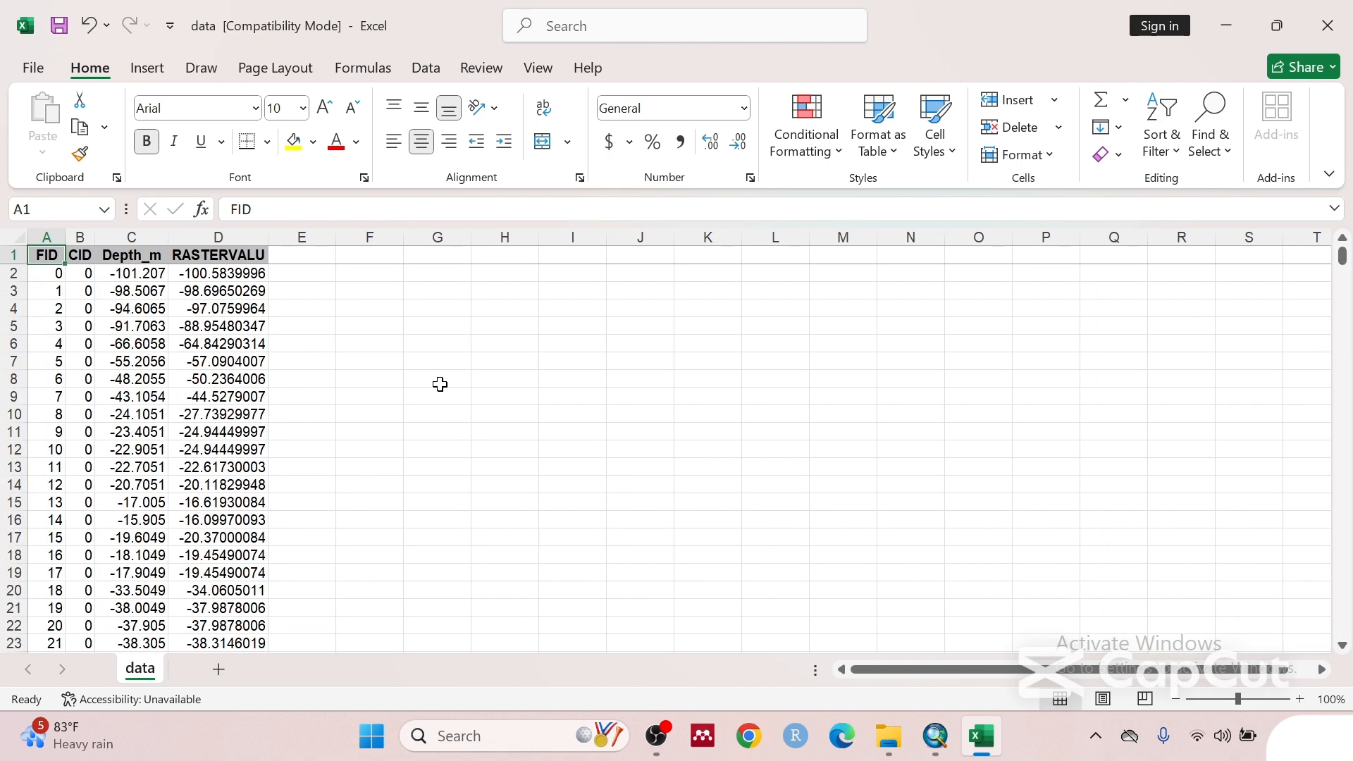
- Find all cells containing -9999, select every match and delete their entire rows
{"action": "left_click", "coordinate": [1211, 145]}
{"action": "left_click", "coordinate": [1220, 214]}
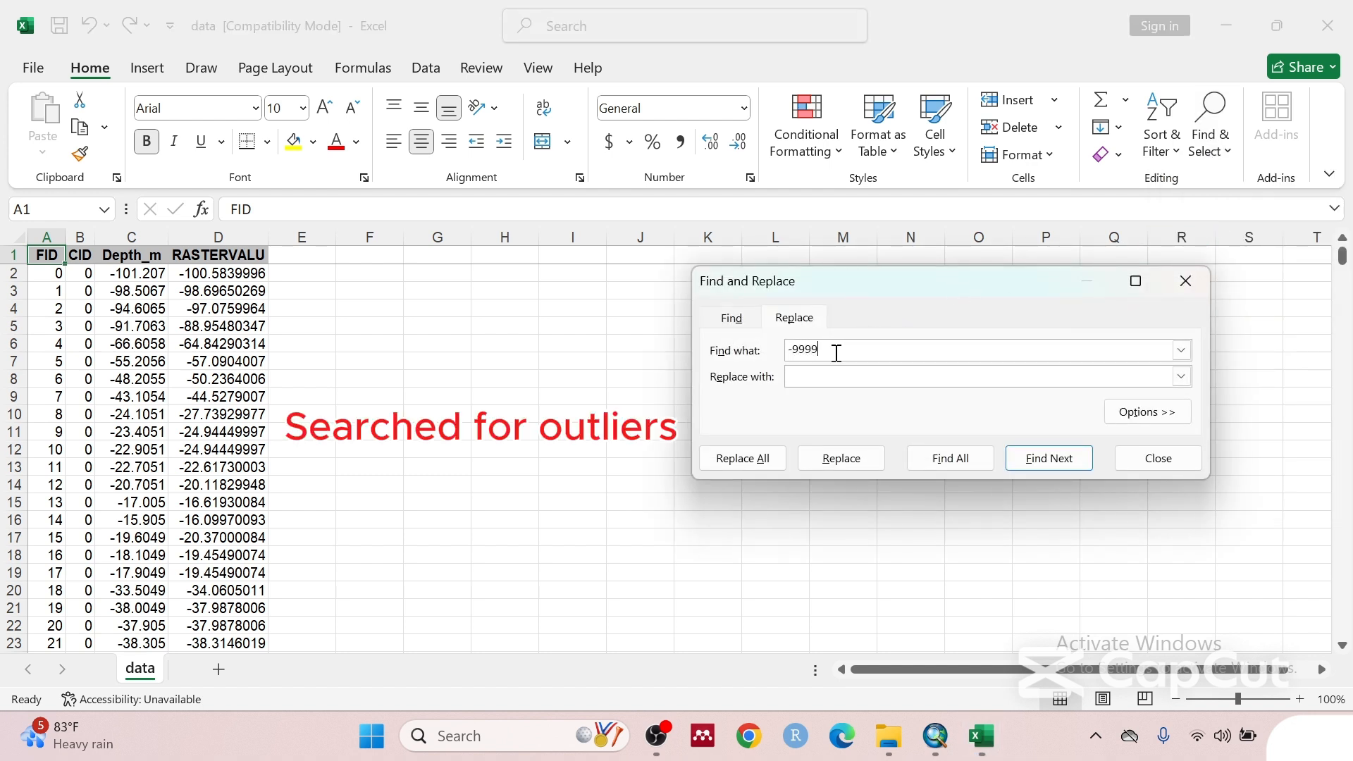
{"action": "type", "text": "-9999"}
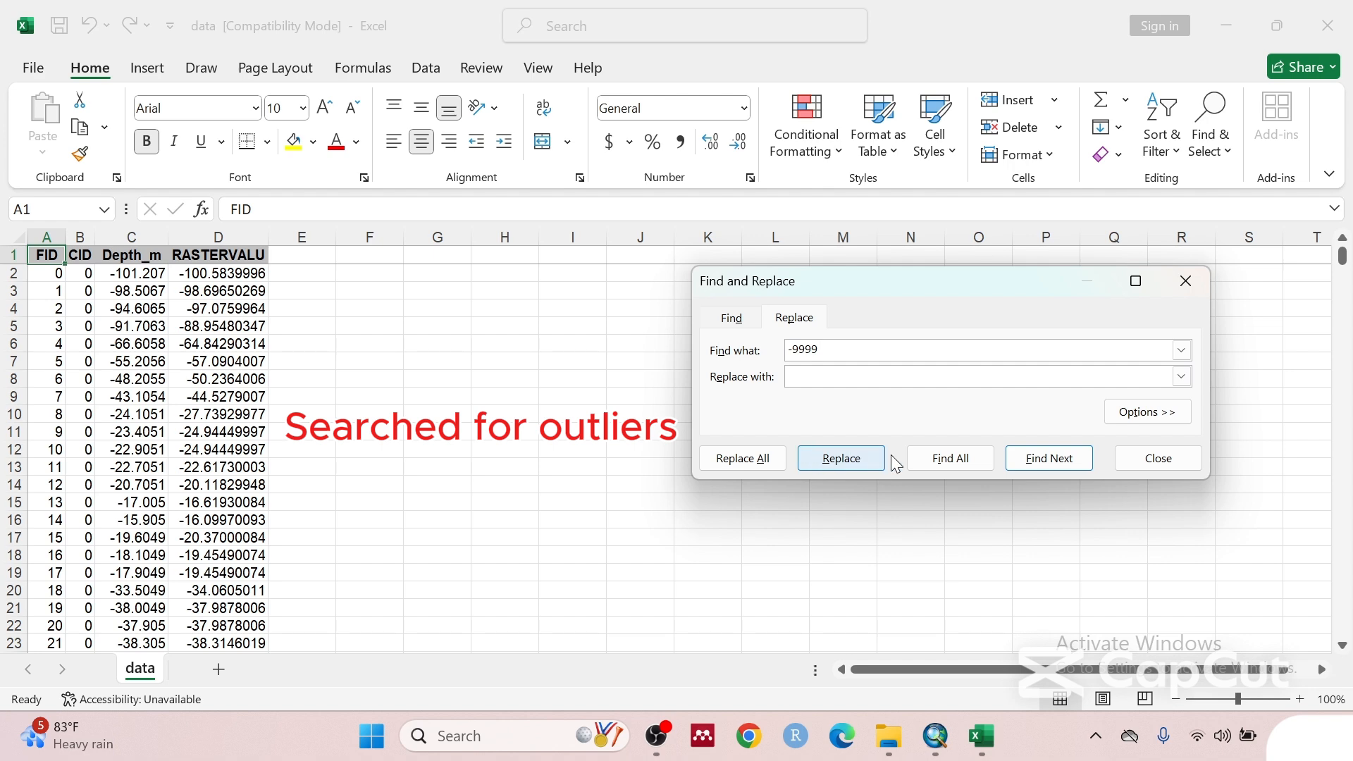
{"action": "left_click", "coordinate": [937, 462]}
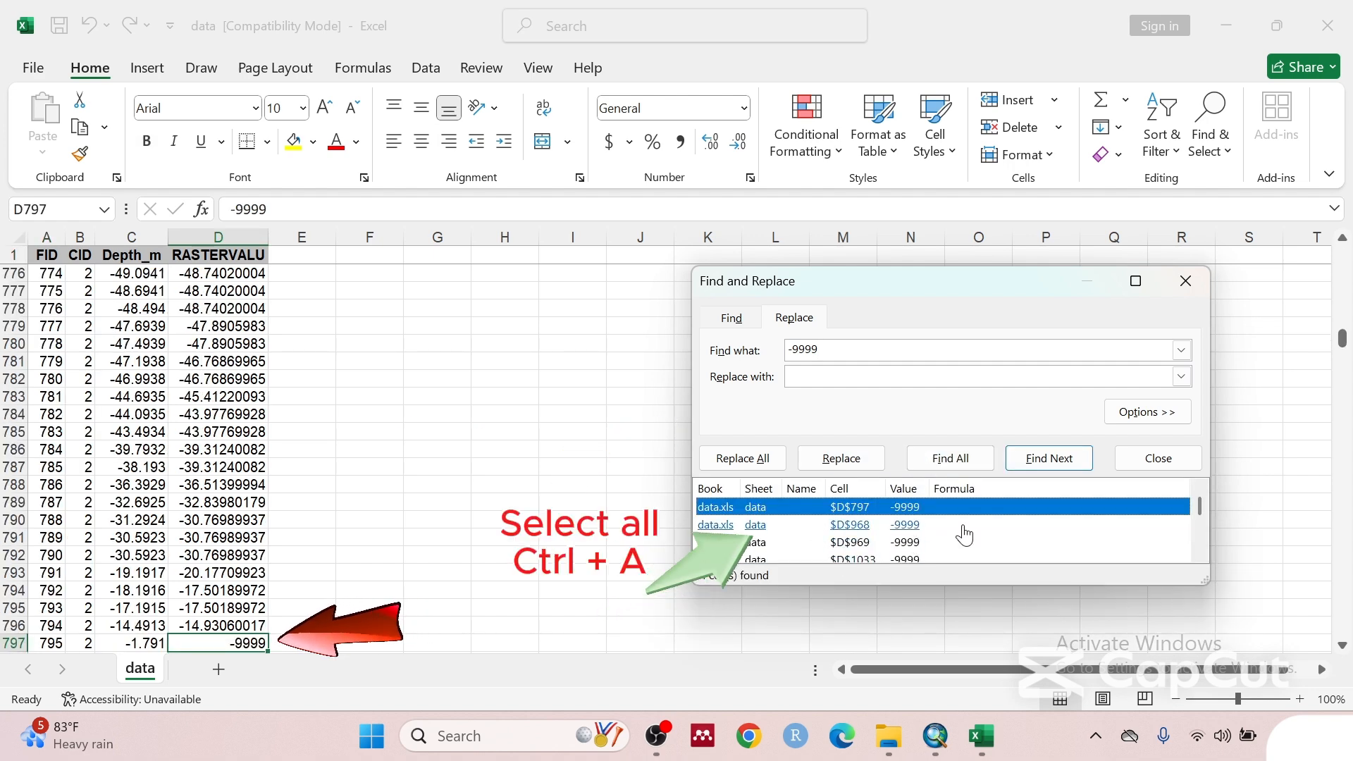
{"action": "key", "text": "ctrl+a"}
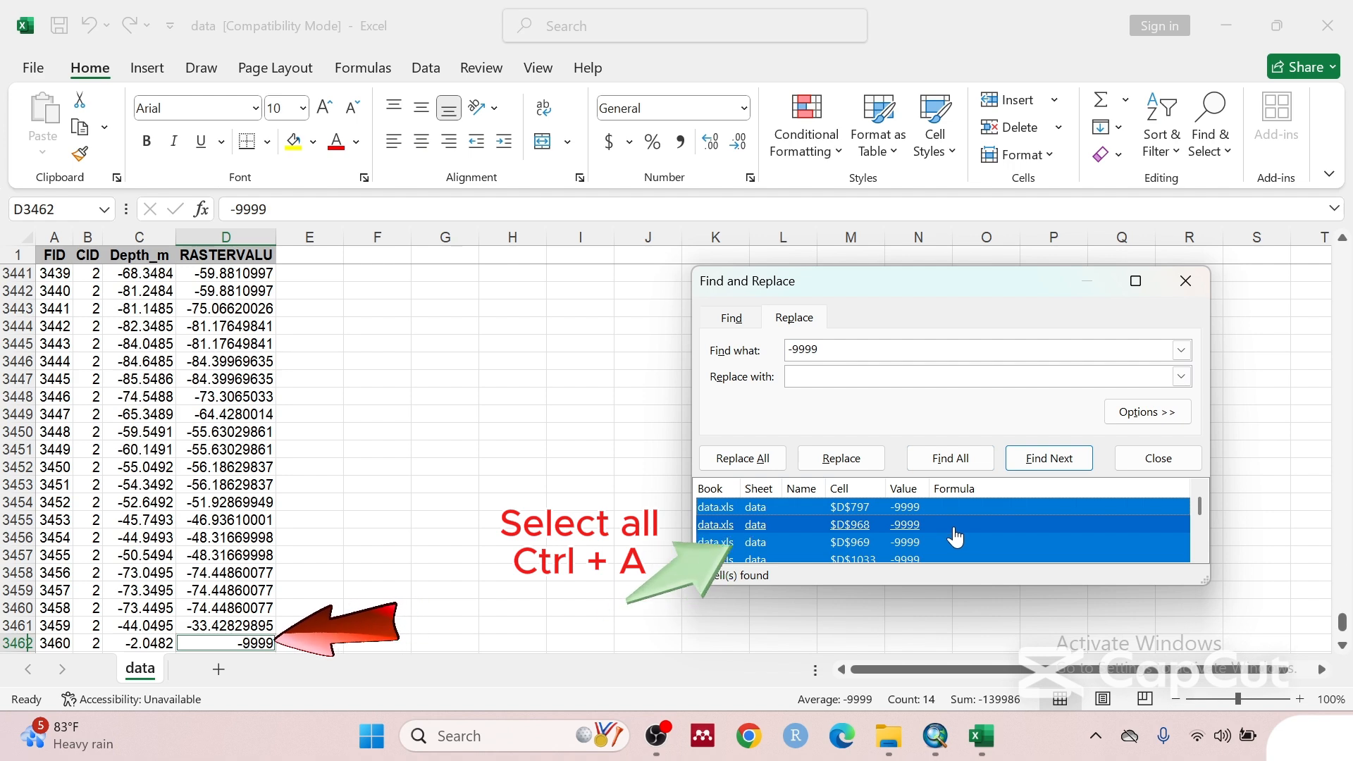
{"action": "left_click", "coordinate": [1195, 282]}
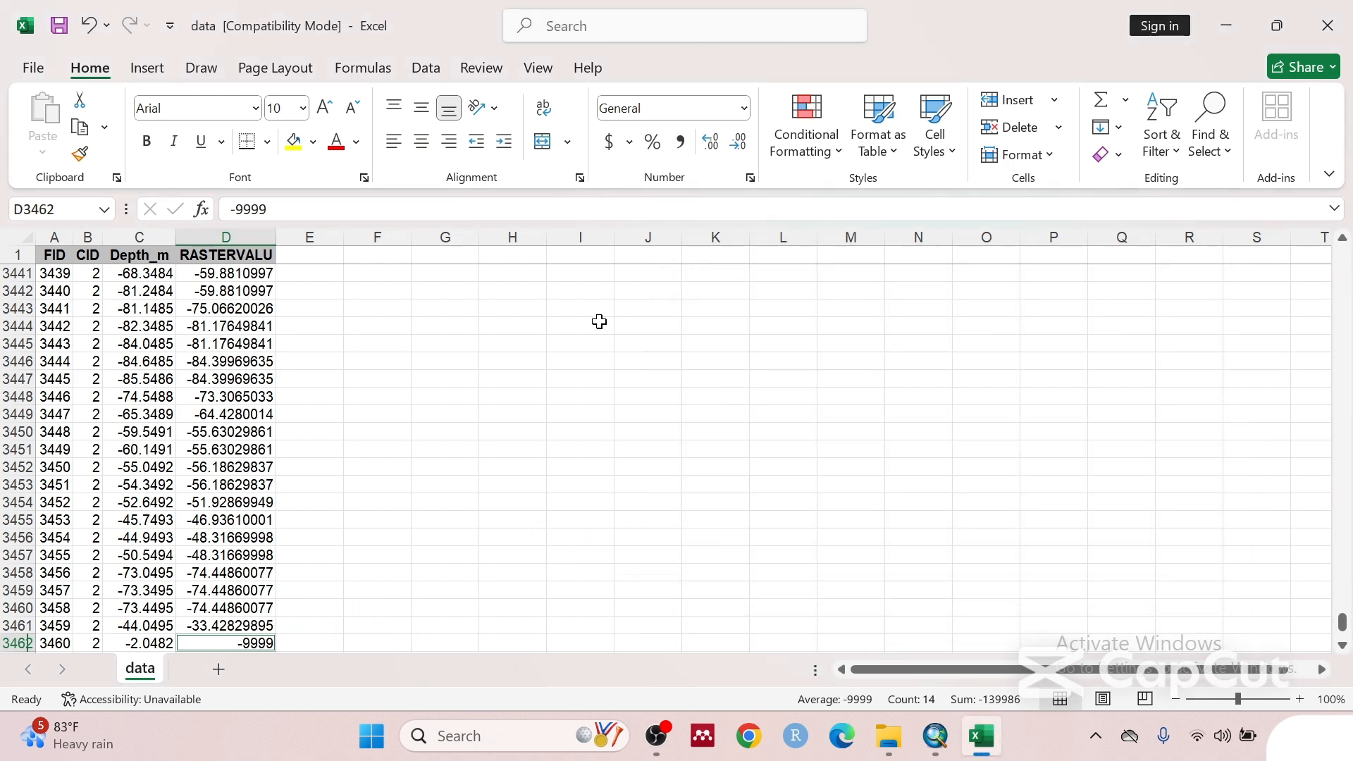
{"action": "key", "text": "ctrl+minus"}
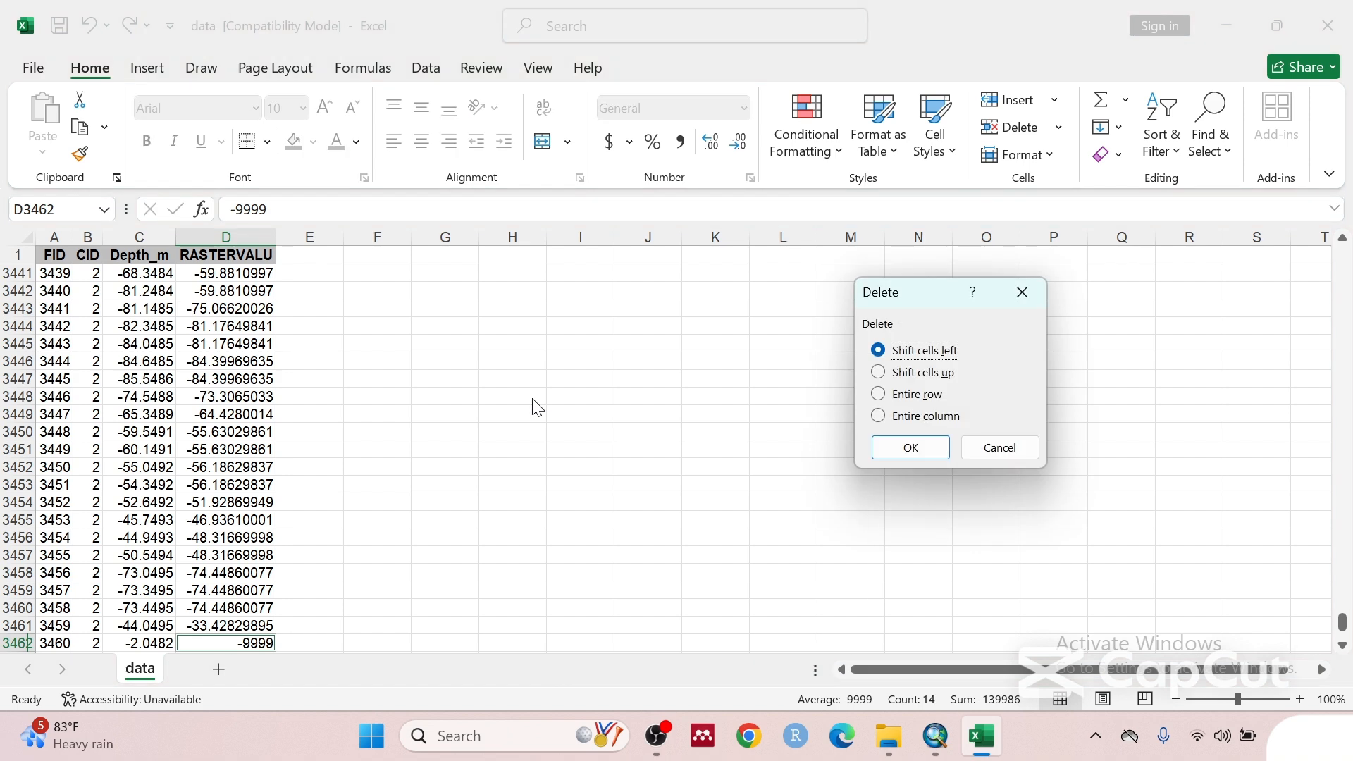
{"action": "left_click", "coordinate": [879, 394]}
{"action": "left_click", "coordinate": [909, 448]}
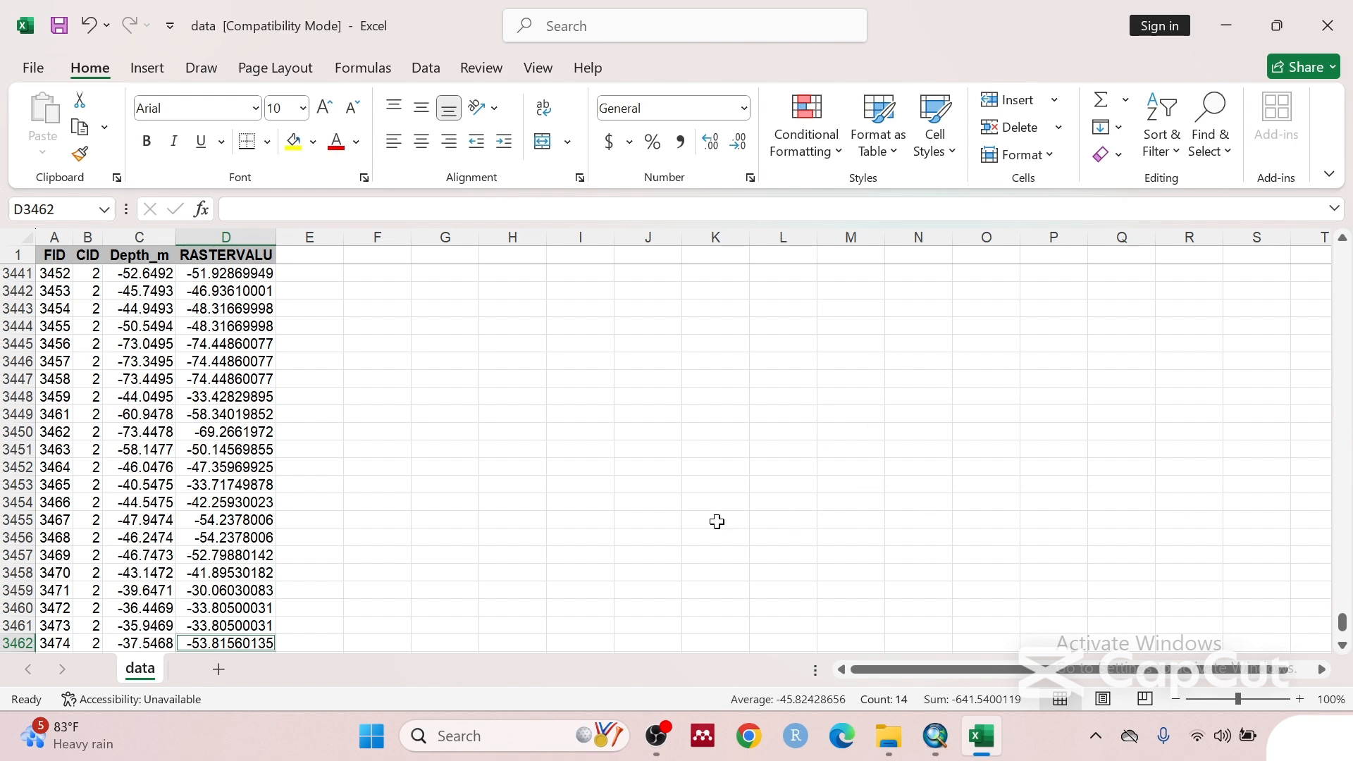
- Enter the column heading (Pi-Oi)^2 in cell E1, beside RASTERVALU
{"action": "scroll", "coordinate": [278, 524], "scroll_direction": "down", "scroll_amount": 17}
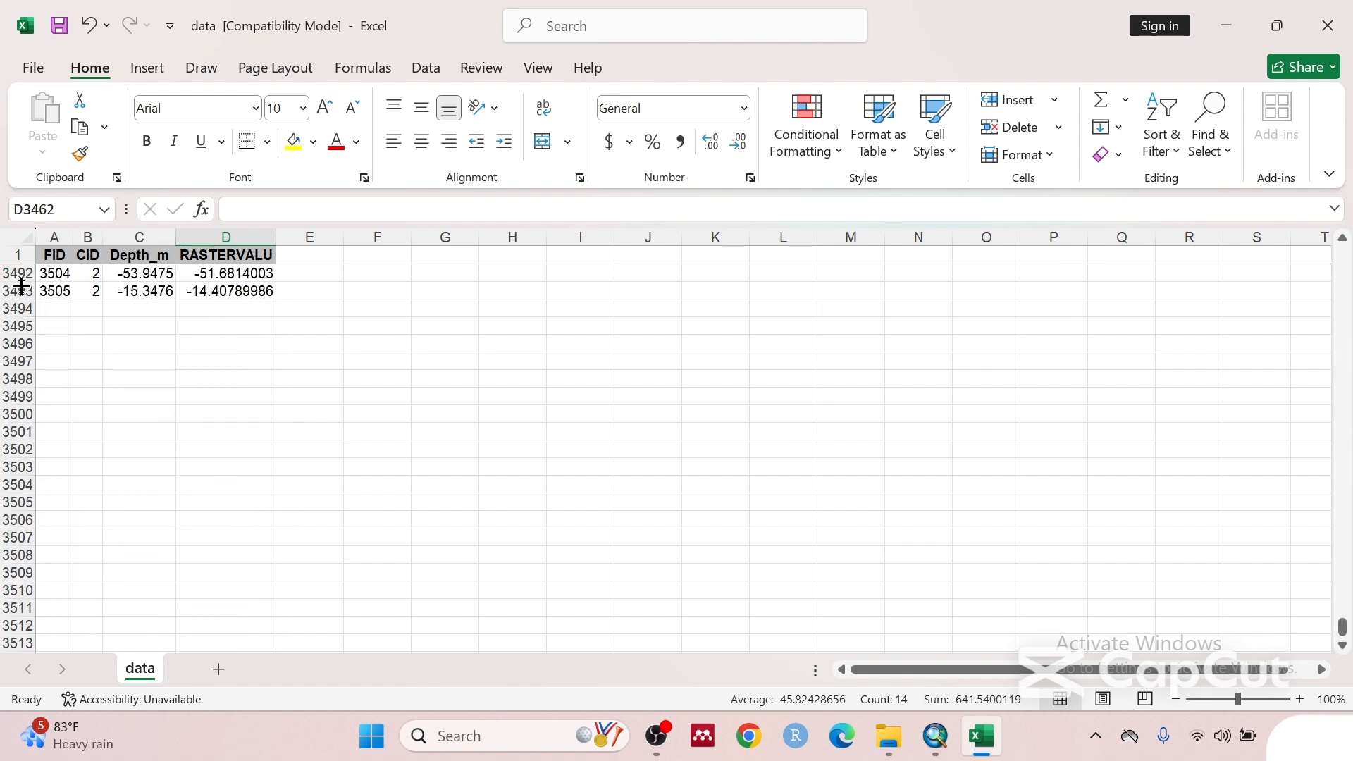
{"action": "scroll", "coordinate": [319, 314], "scroll_direction": "up", "scroll_amount": 1}
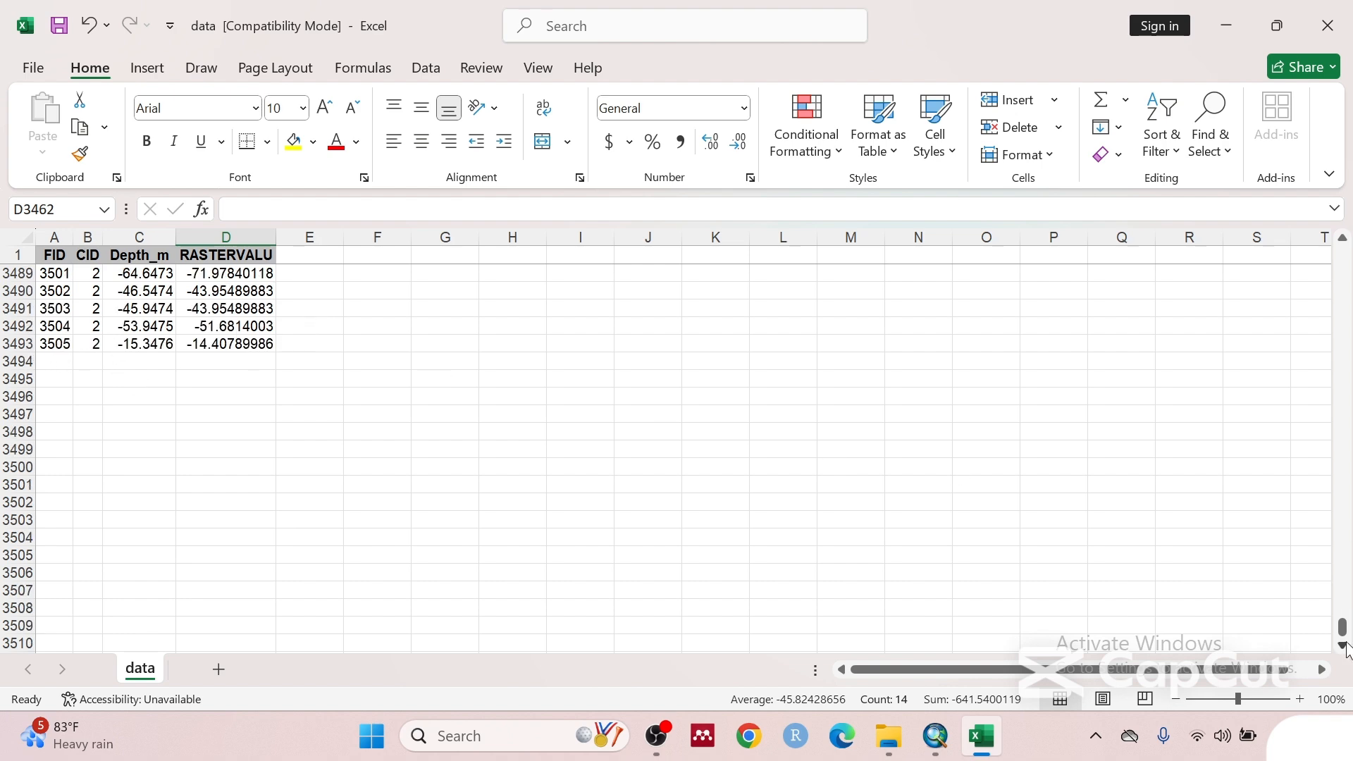
{"action": "left_click_drag", "start_coordinate": [1342, 626], "coordinate": [1343, 254]}
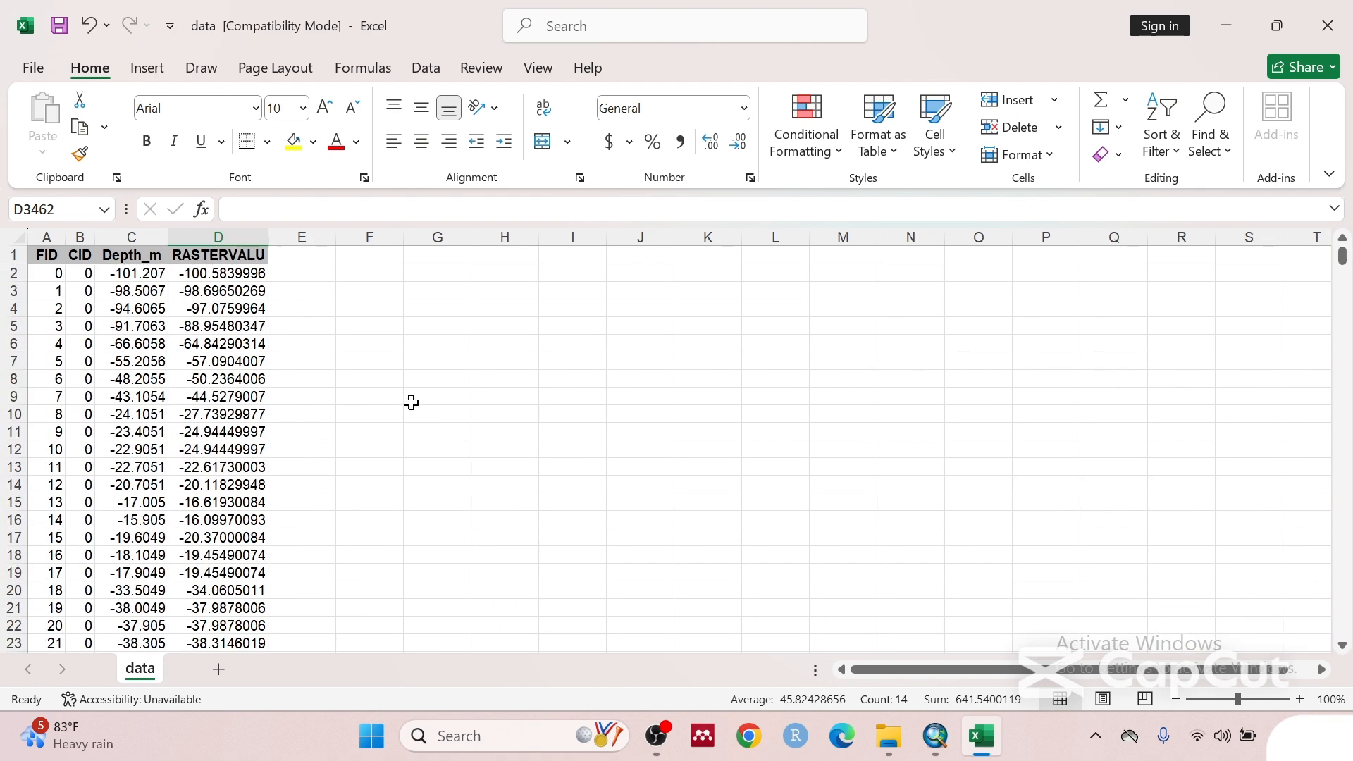
{"action": "left_click", "coordinate": [303, 257]}
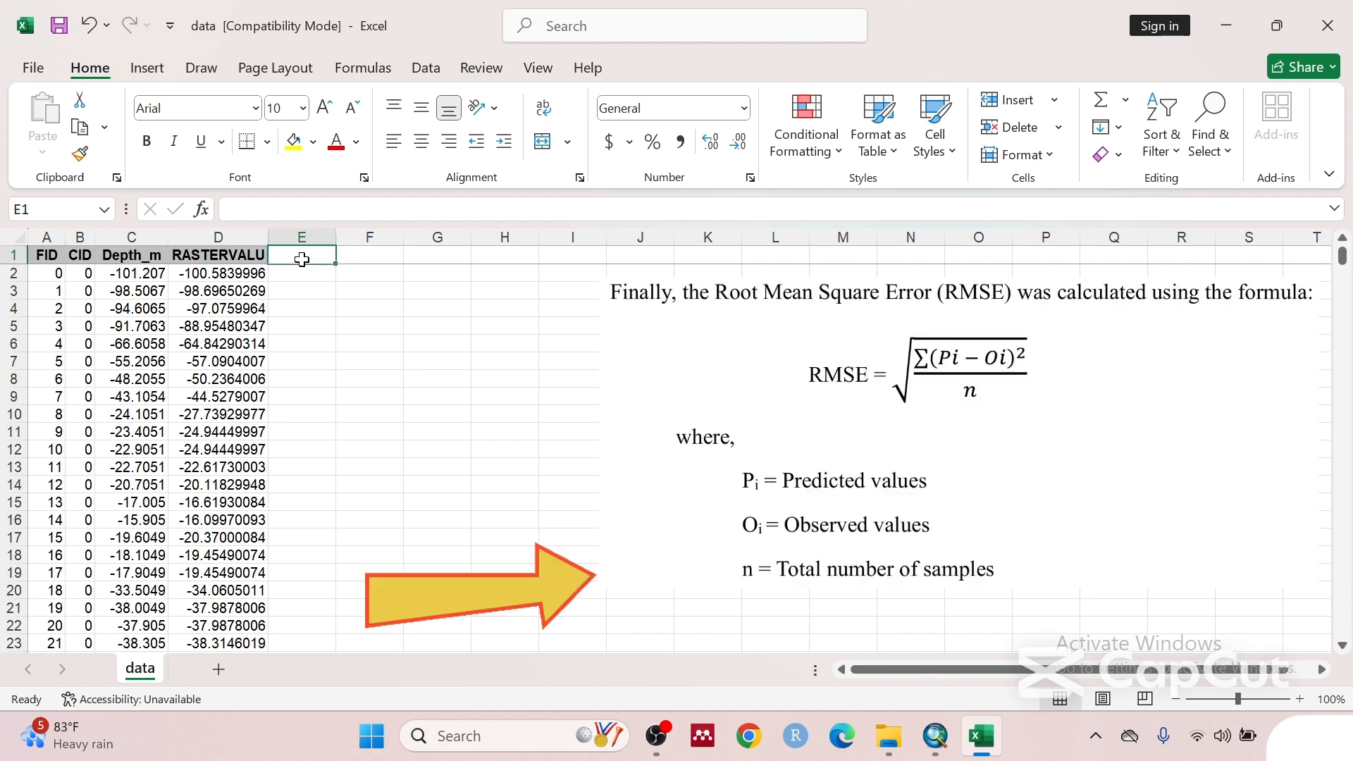
{"action": "type", "text": "(Pi-Oi)^2"}
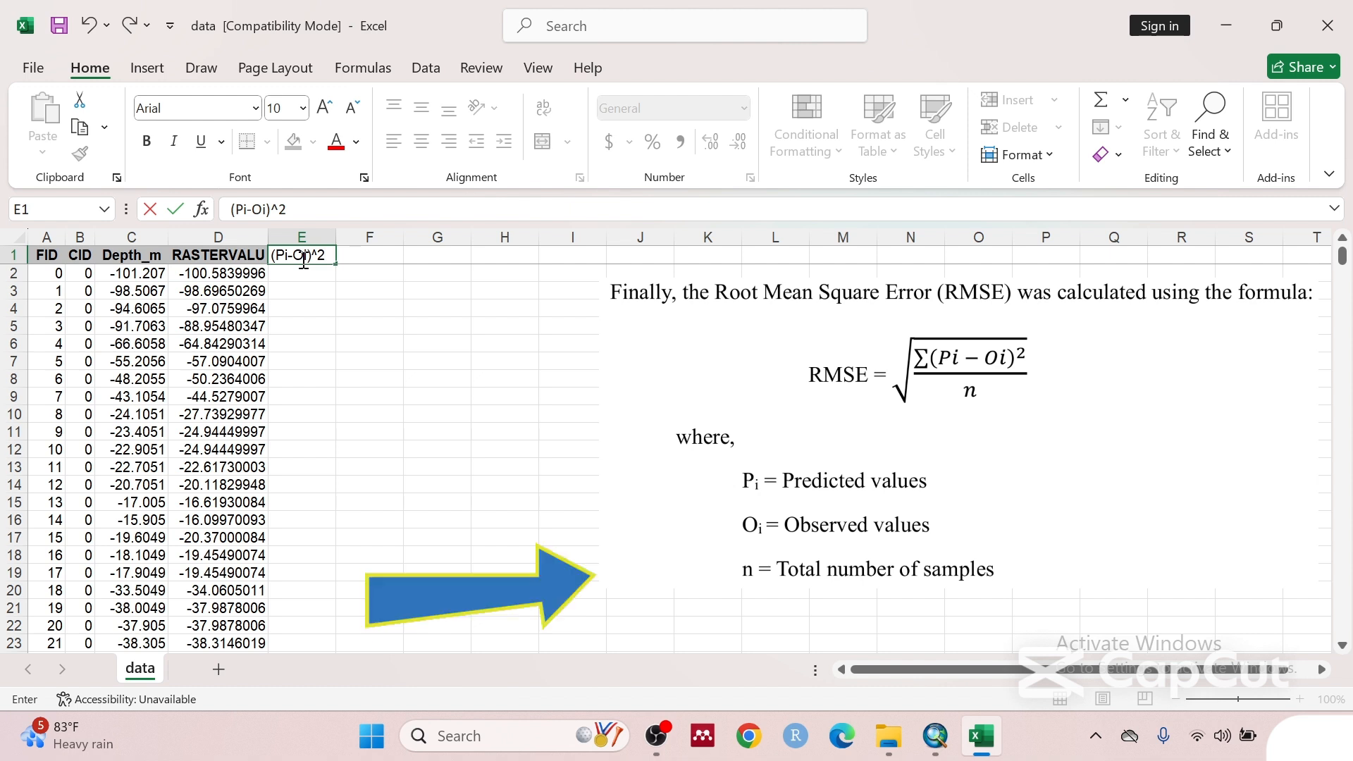
- Calculate the squared difference =(D2-C2)^2 in cell E2 and fill the formula down to the last data row
{"action": "left_click", "coordinate": [312, 303]}
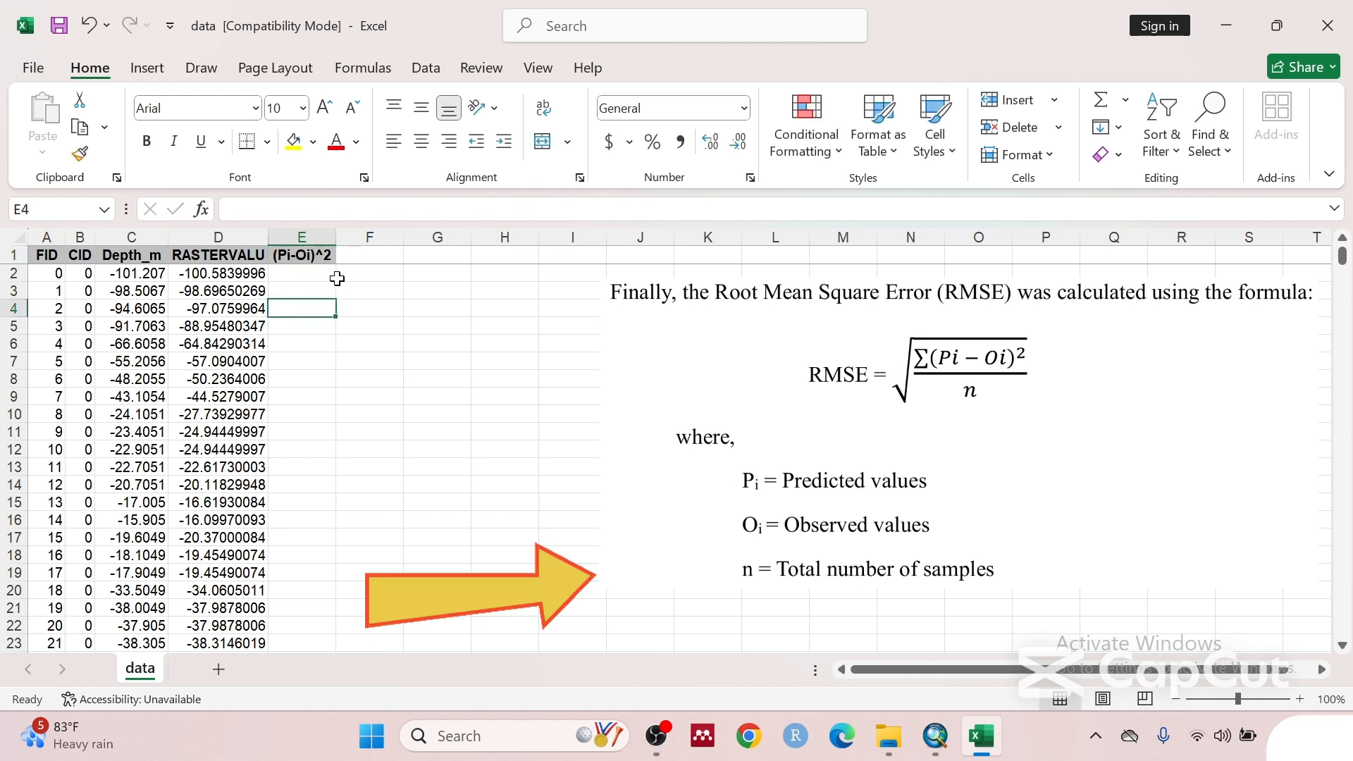
{"action": "left_click", "coordinate": [322, 257]}
{"action": "left_click", "coordinate": [301, 273]}
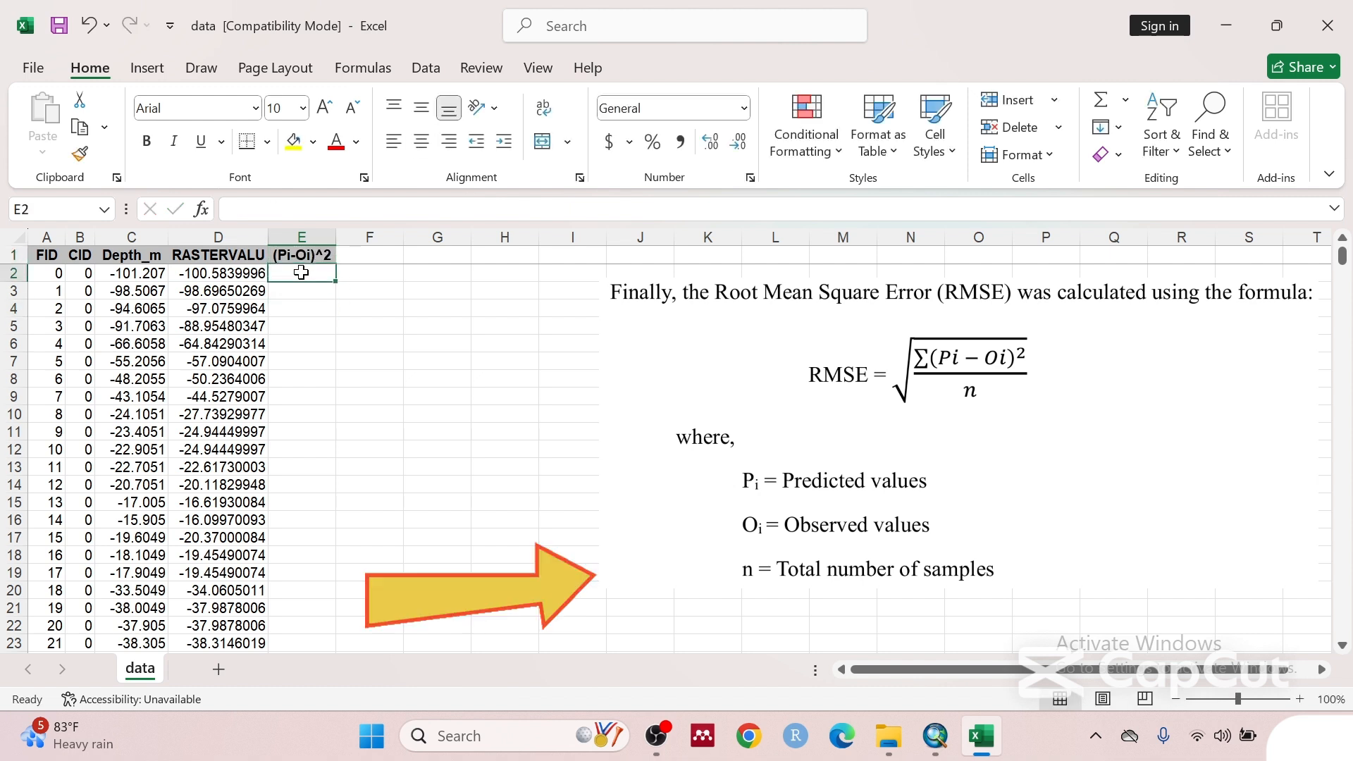
{"action": "type", "text": "=("}
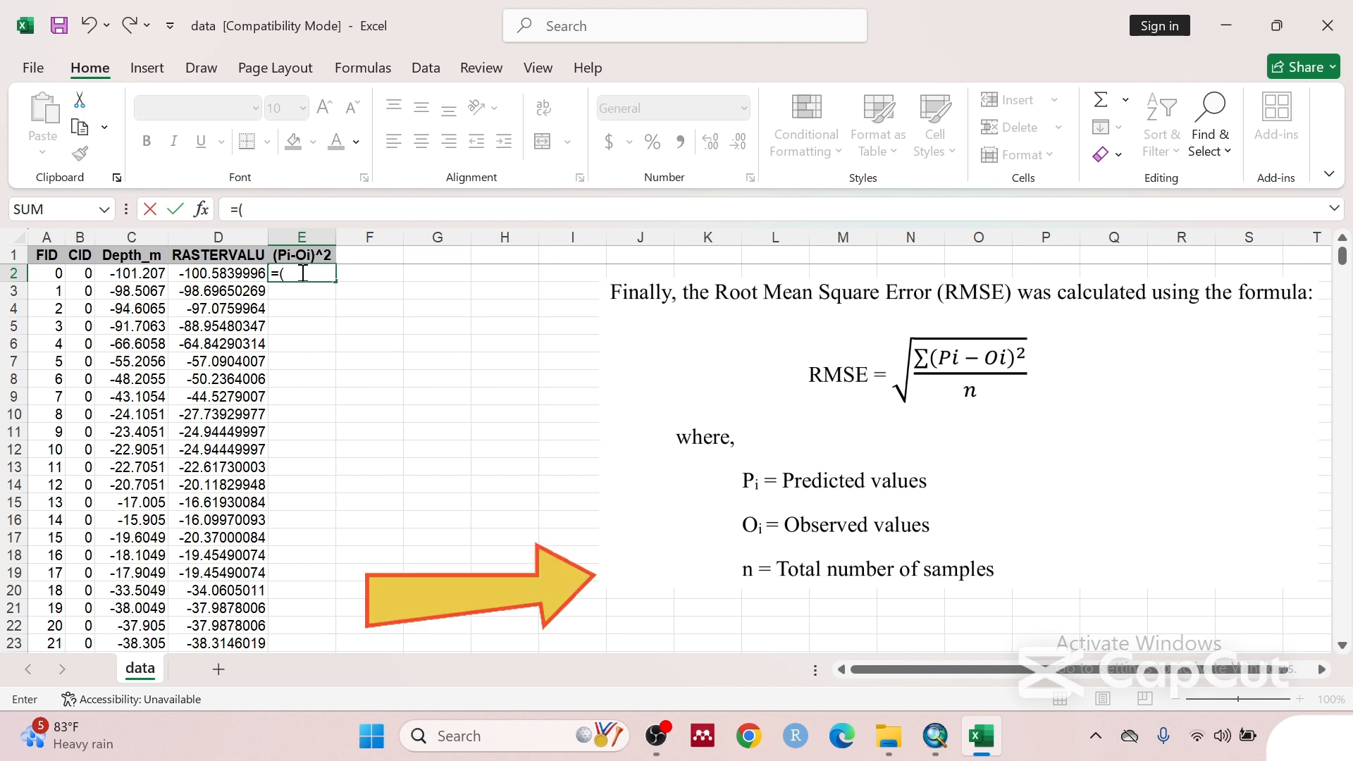
{"action": "left_click", "coordinate": [247, 277]}
{"action": "type", "text": "-"}
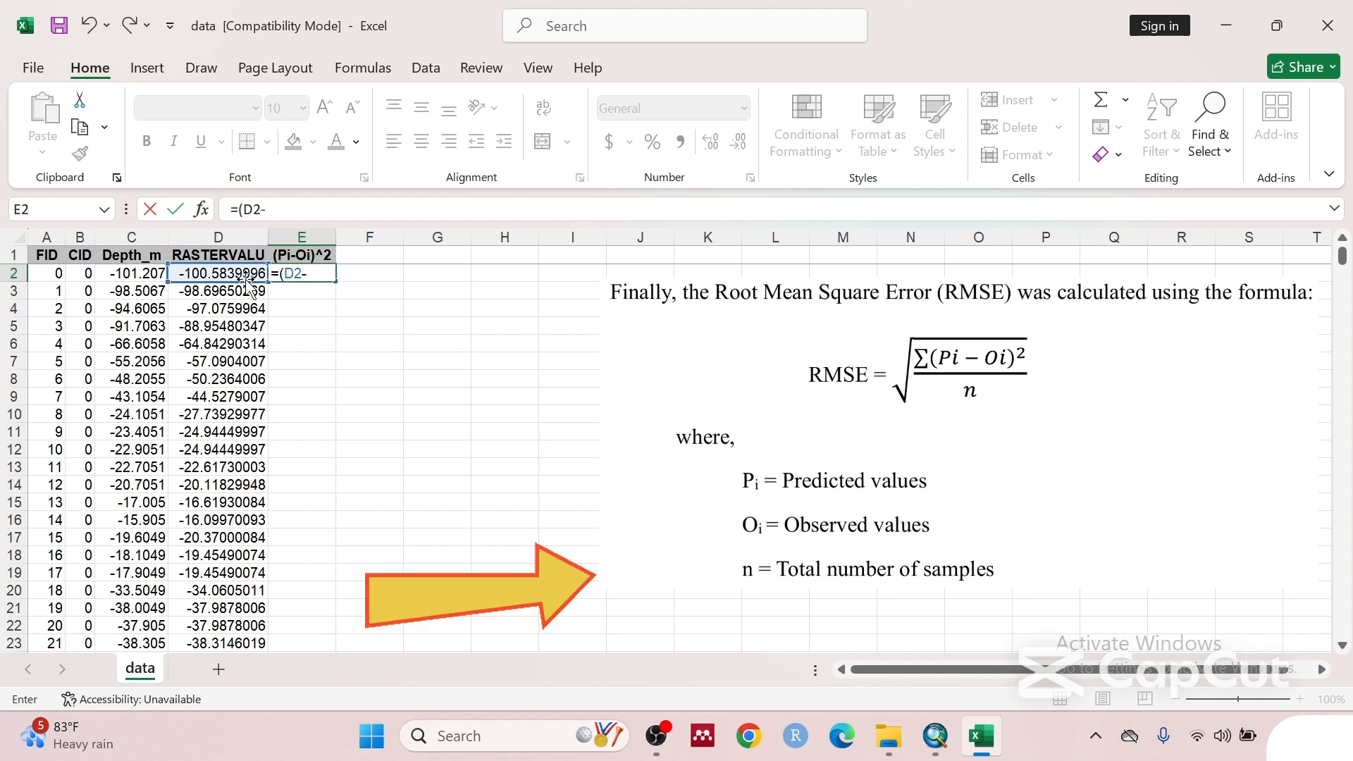
{"action": "left_click", "coordinate": [149, 275]}
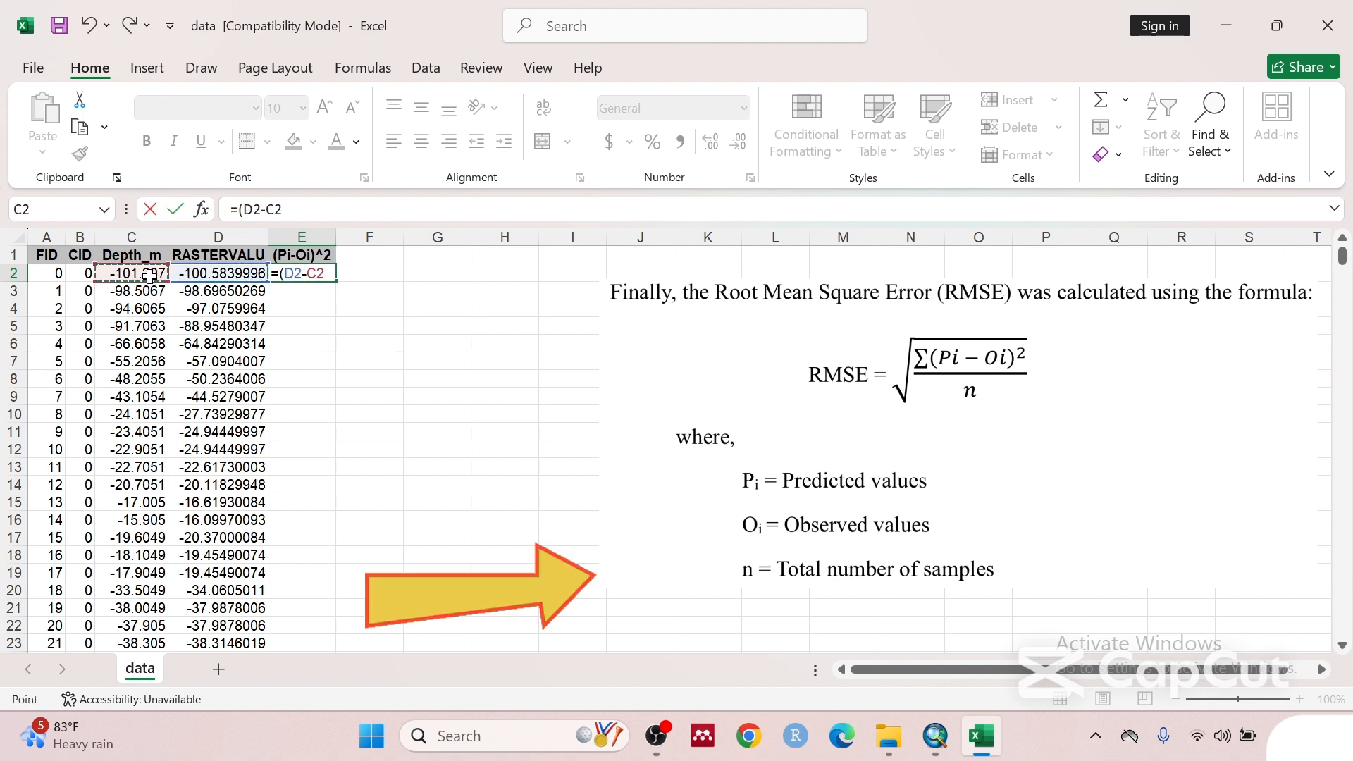
{"action": "type", "text": ")^2"}
{"action": "key", "text": "Return"}
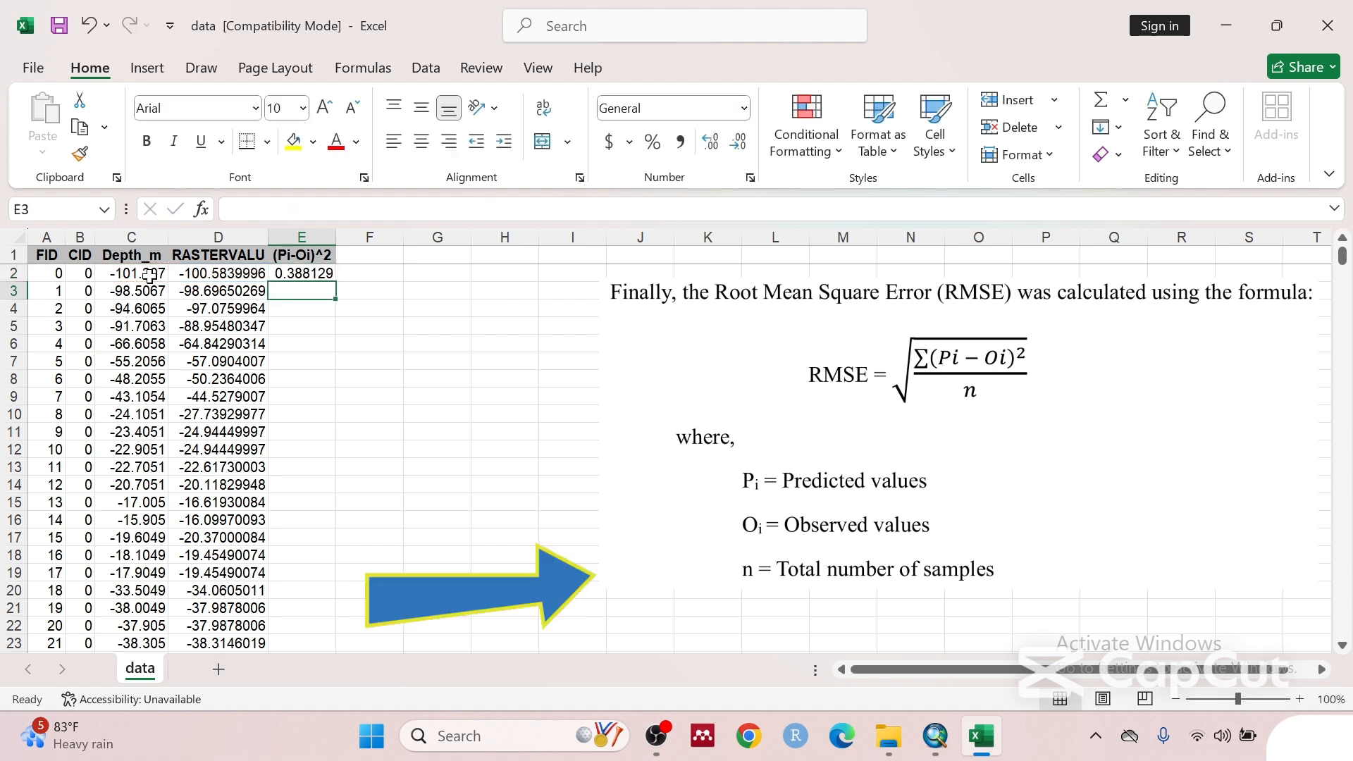
{"action": "left_click", "coordinate": [330, 271]}
{"action": "double_click", "coordinate": [334, 281]}
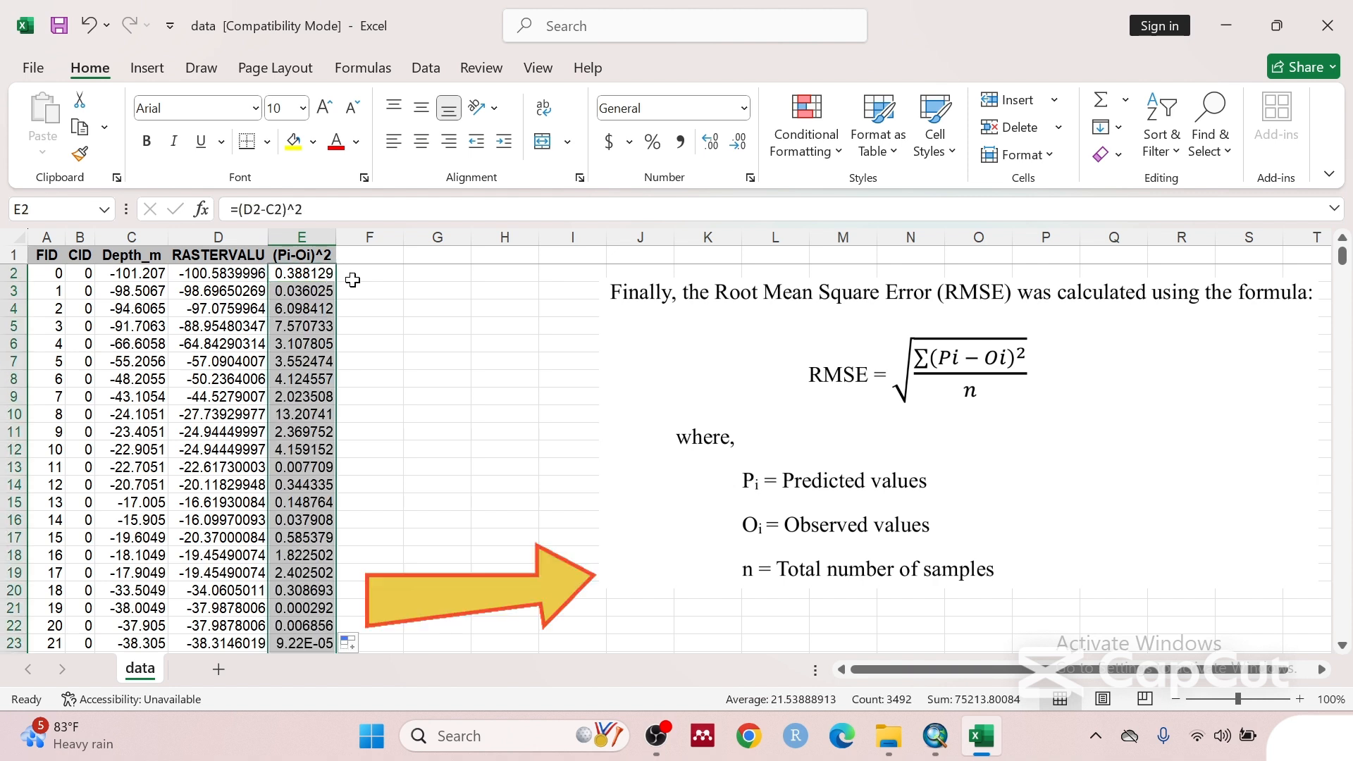
- Calculate the average of the (Pi-Oi)^2 values in cell G4 with =AVERAGE(E2:E3493)
{"action": "left_click", "coordinate": [436, 308]}
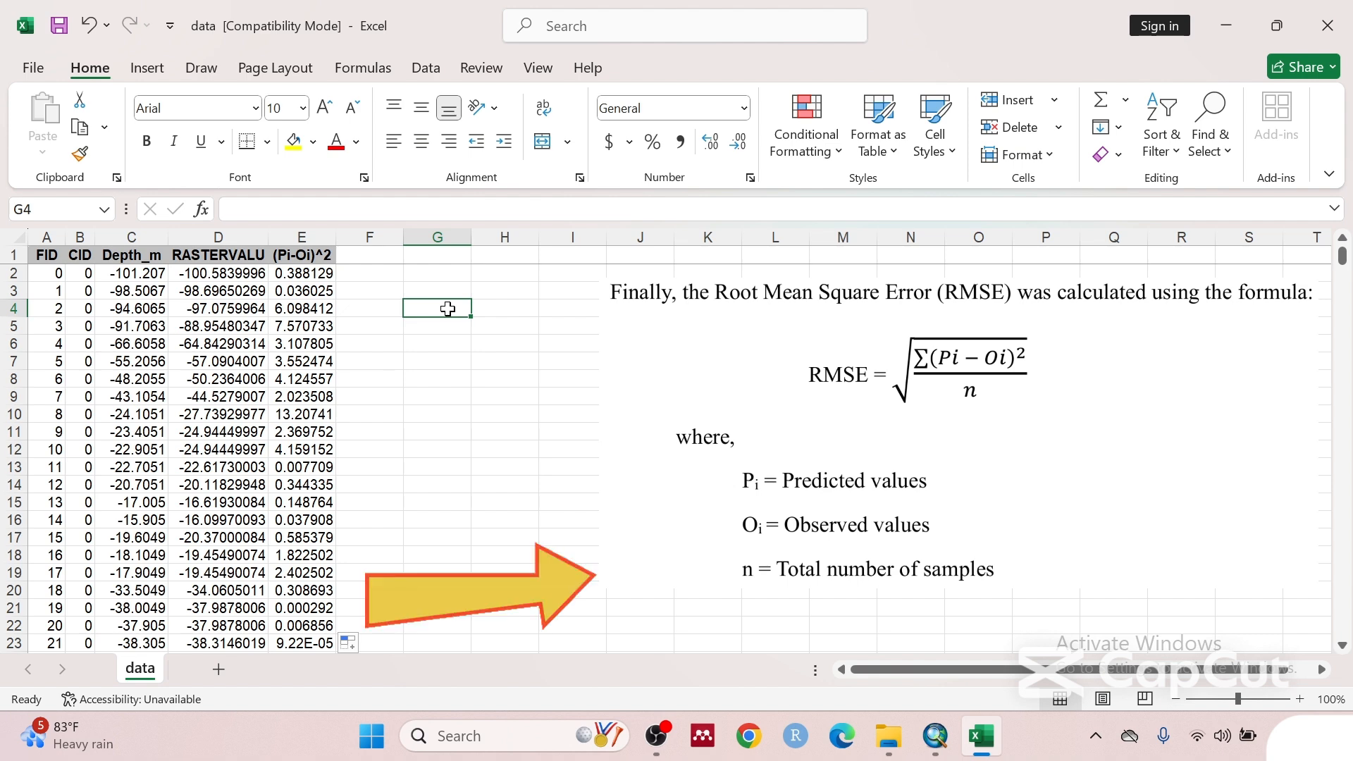
{"action": "type", "text": "=ave"}
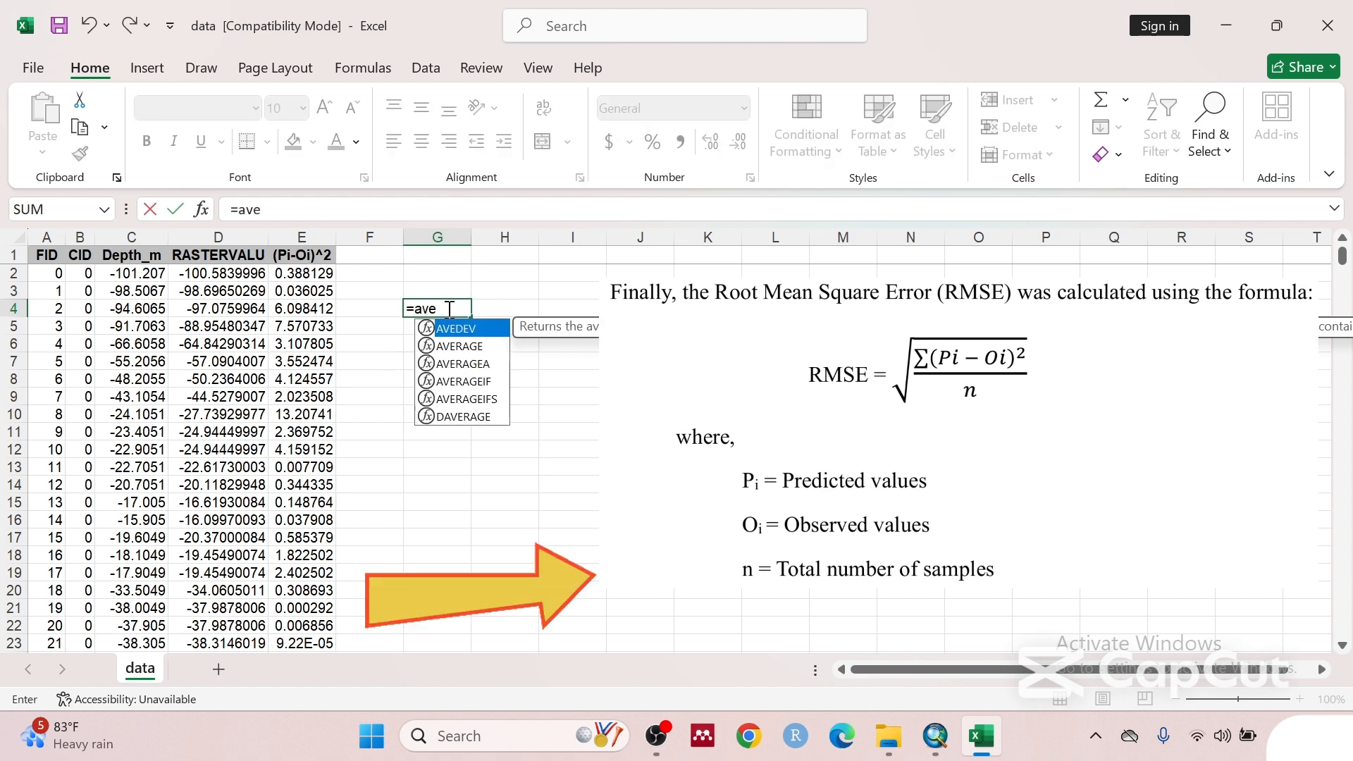
{"action": "left_click", "coordinate": [456, 346]}
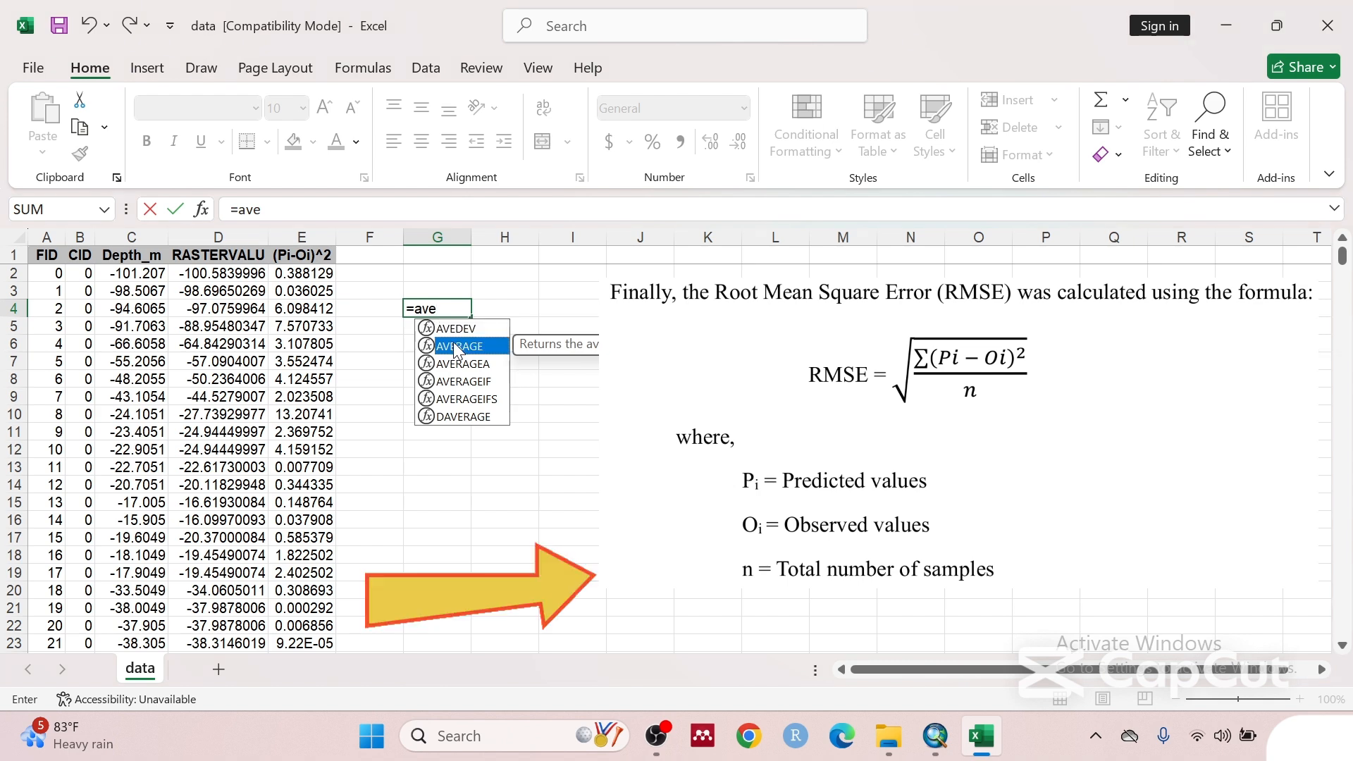
{"action": "double_click", "coordinate": [458, 348]}
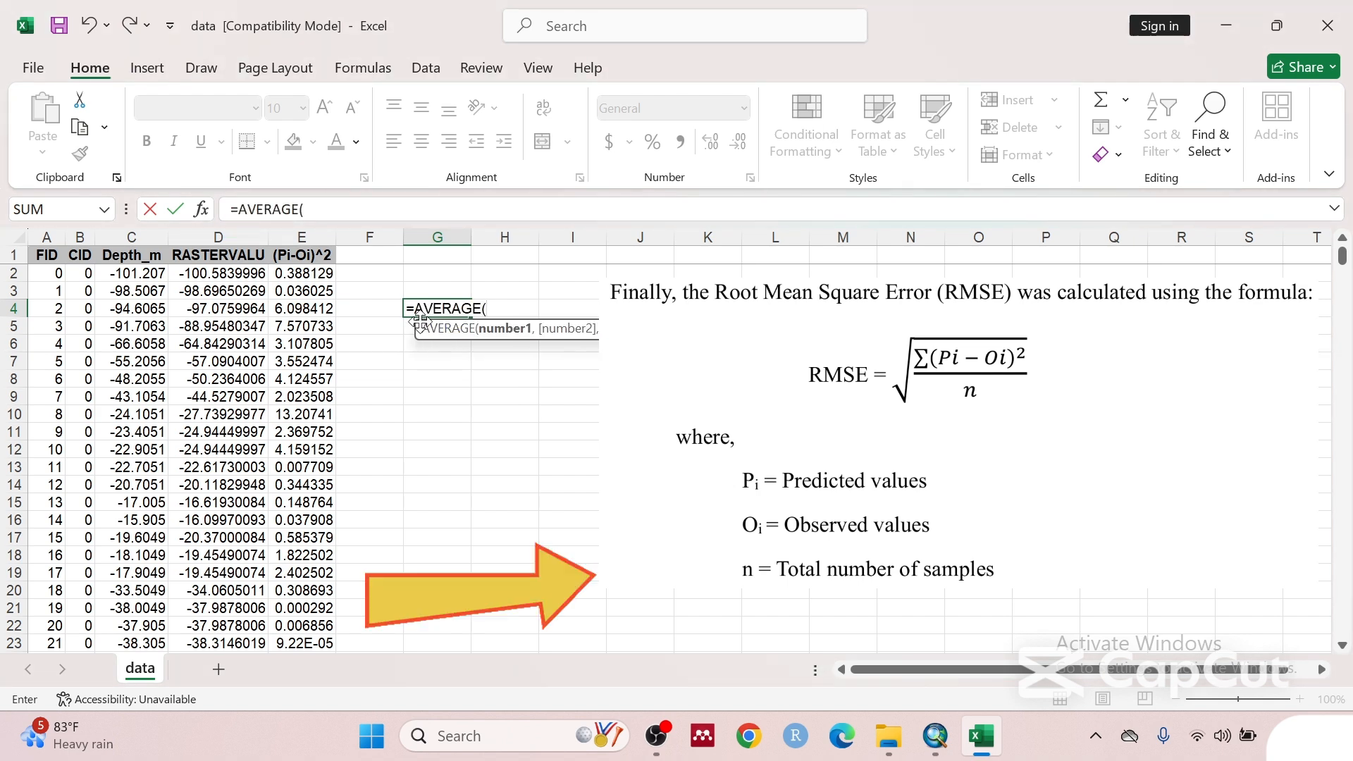
{"action": "left_click", "coordinate": [310, 275]}
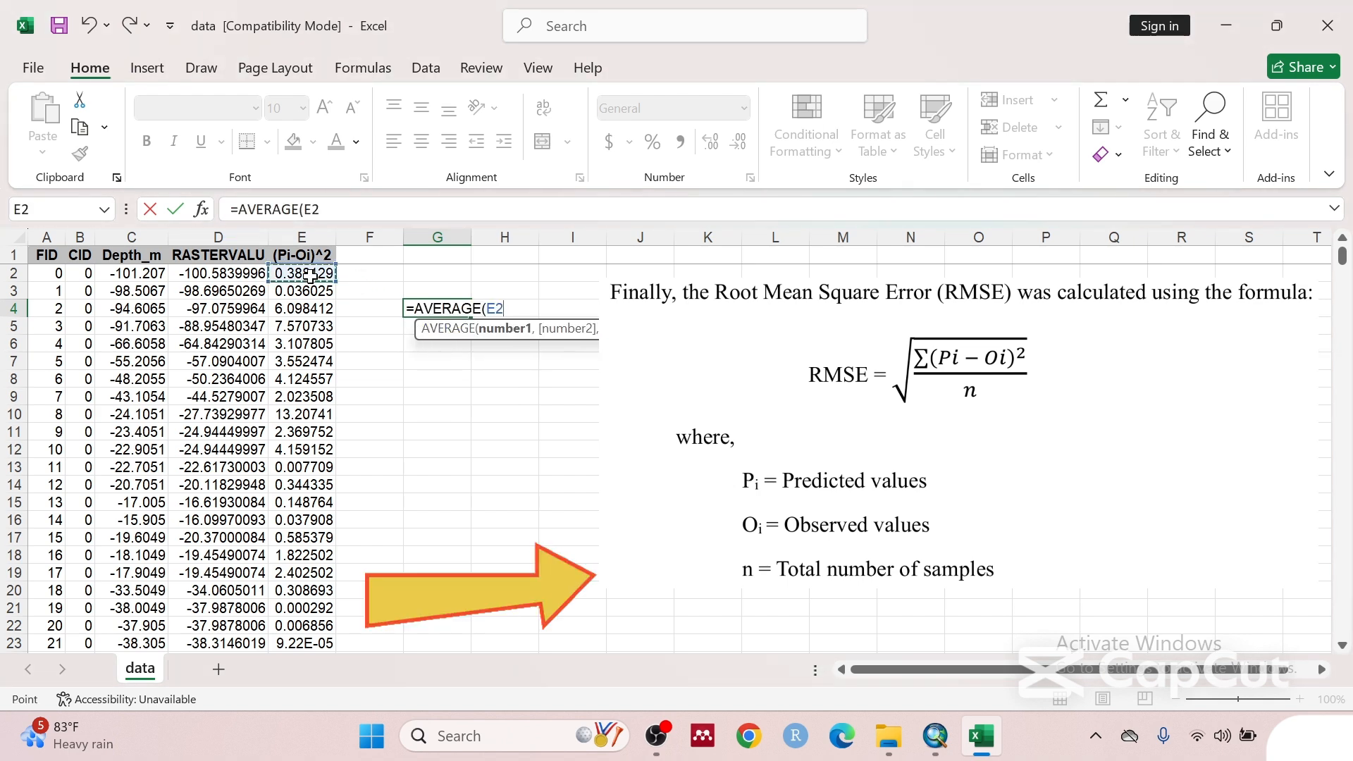
{"action": "key", "text": "ctrl+shift+Down"}
{"action": "key", "text": "Return"}
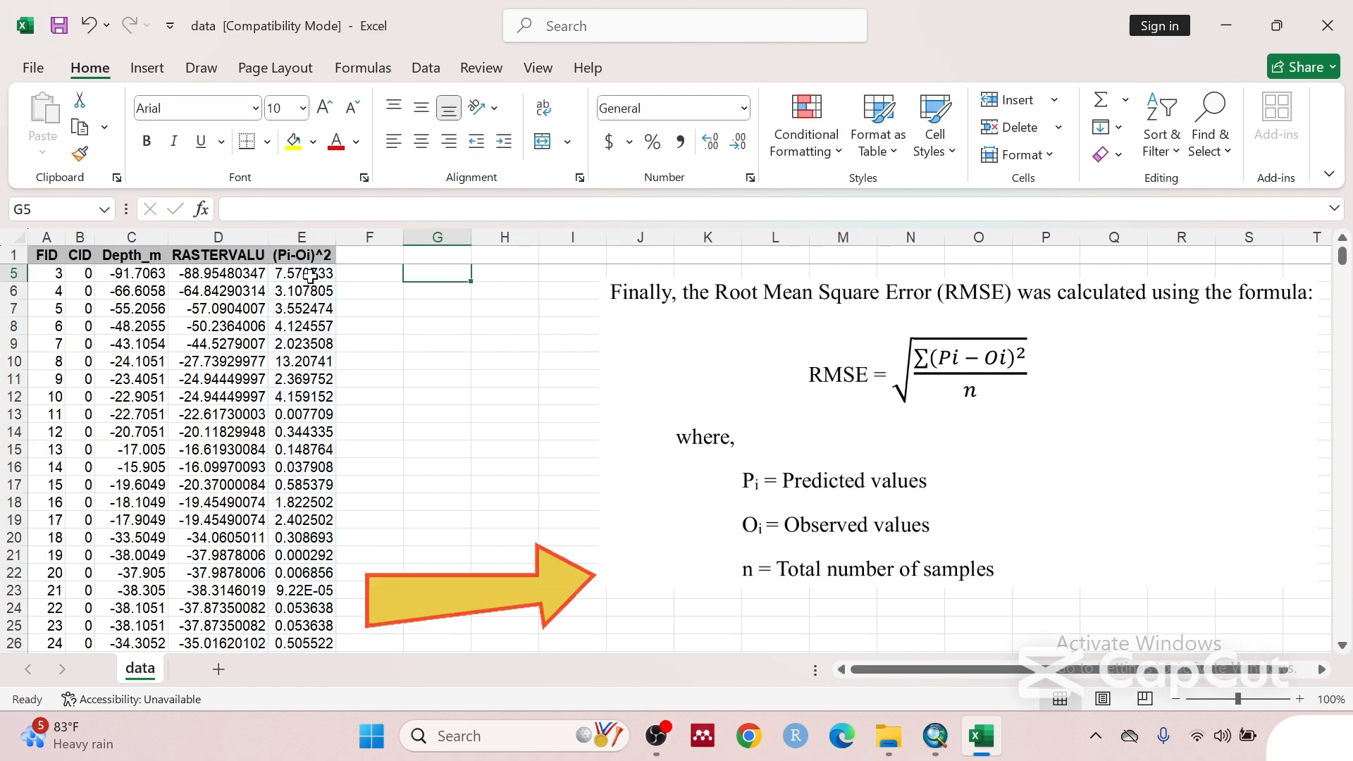
{"action": "scroll", "coordinate": [394, 343], "scroll_direction": "up", "scroll_amount": 1}
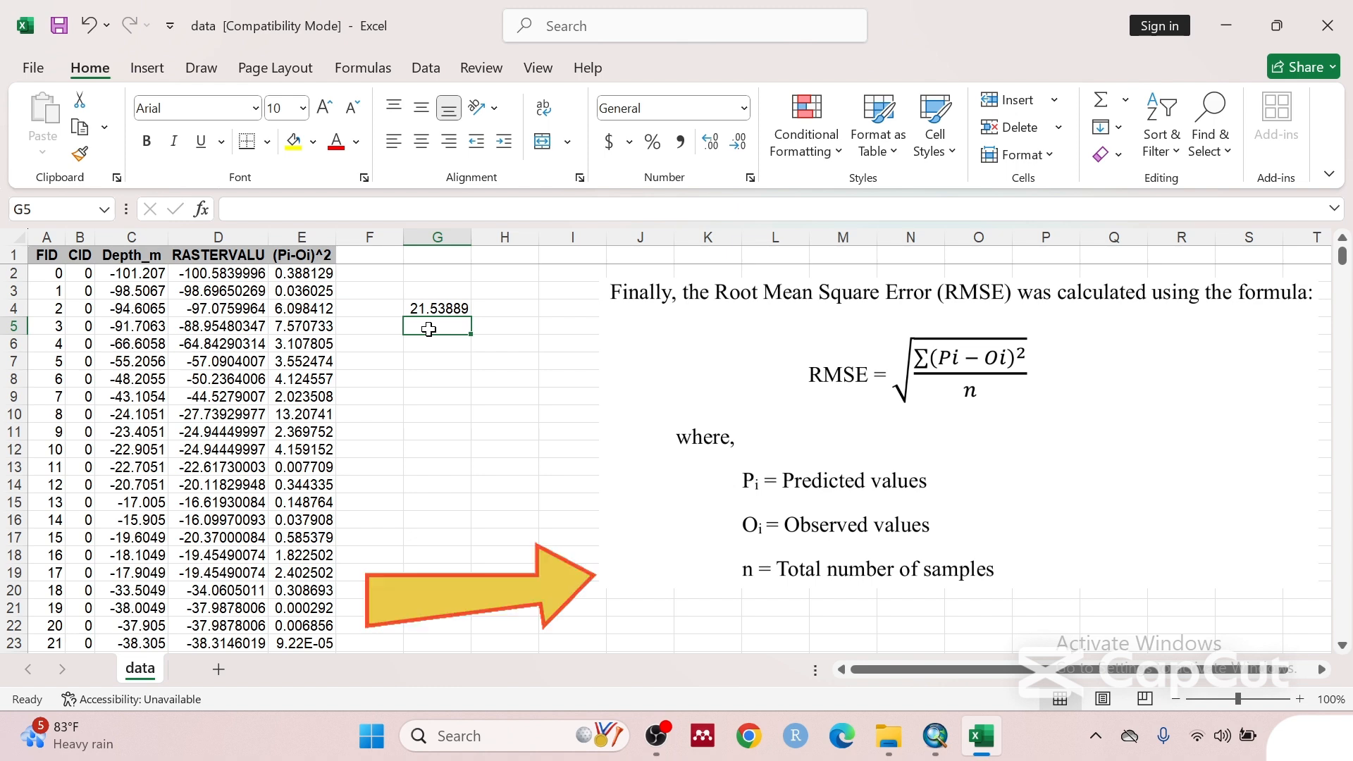
- Calculate the sum of all (Pi-Oi)^2 values, from E2 to the last data row, in cell G5
{"action": "type", "text": "="}
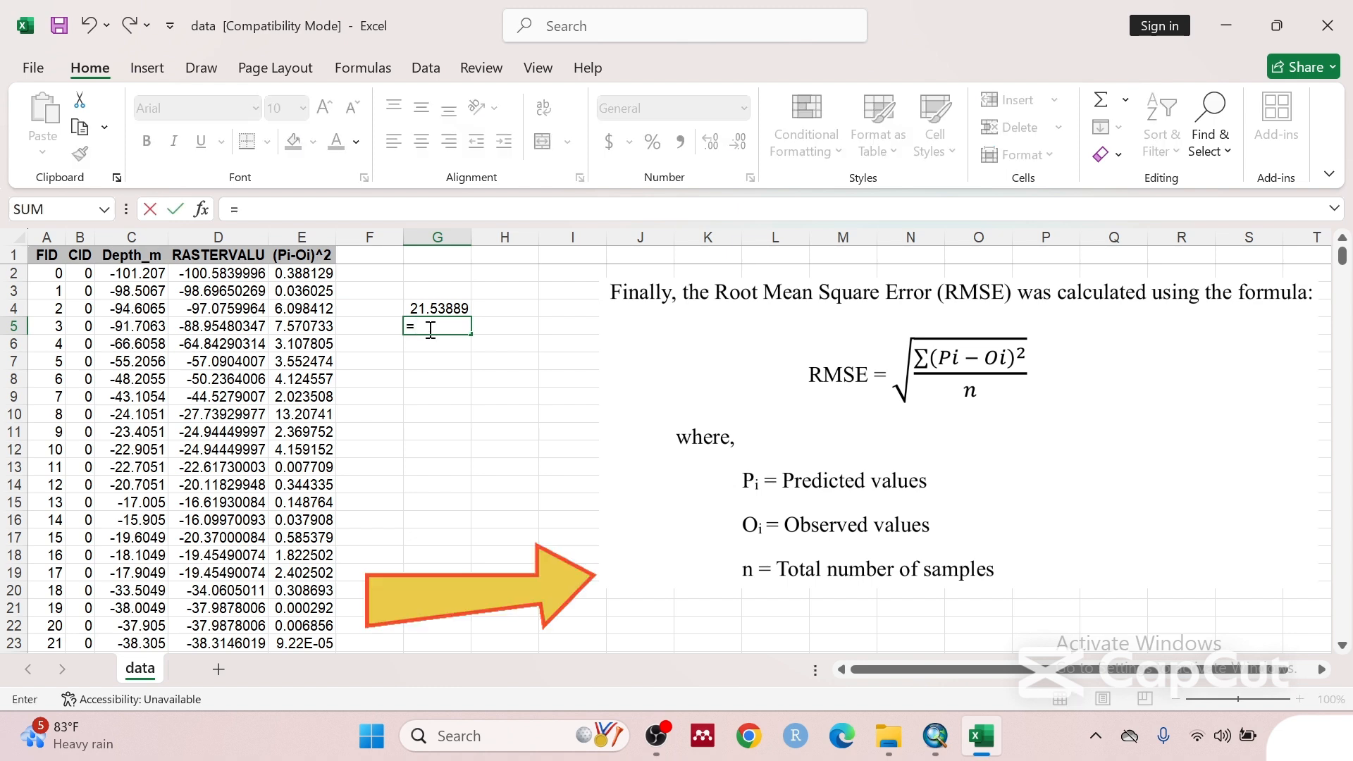
{"action": "type", "text": "sum"}
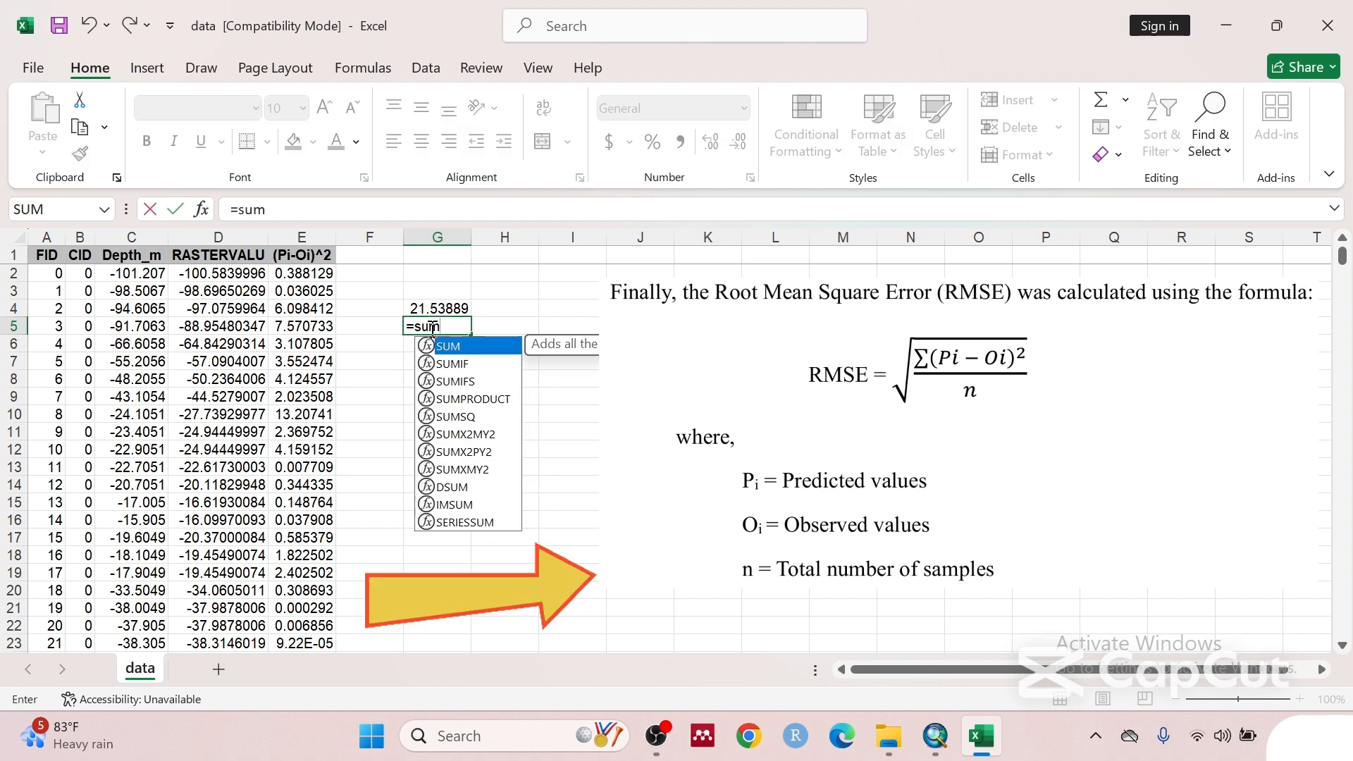
{"action": "key", "text": "Tab"}
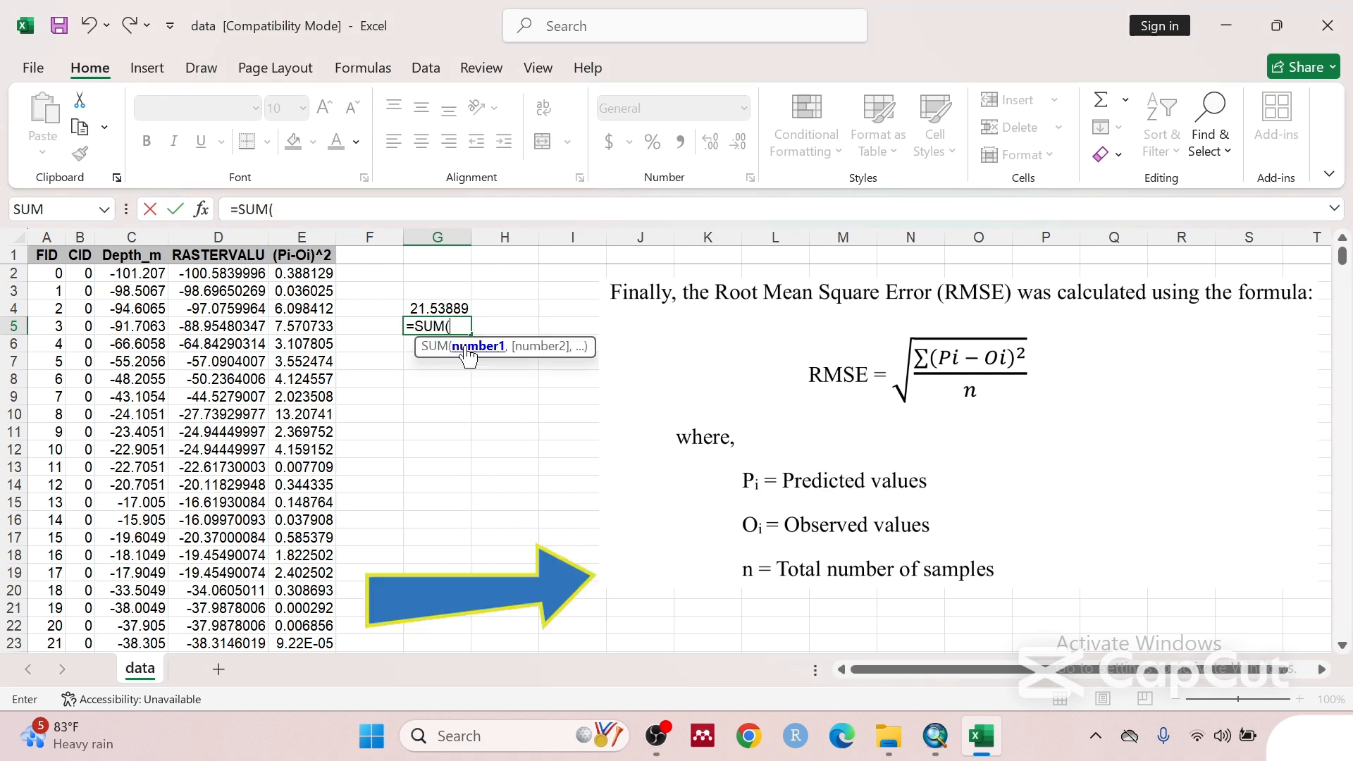
{"action": "left_click", "coordinate": [310, 272]}
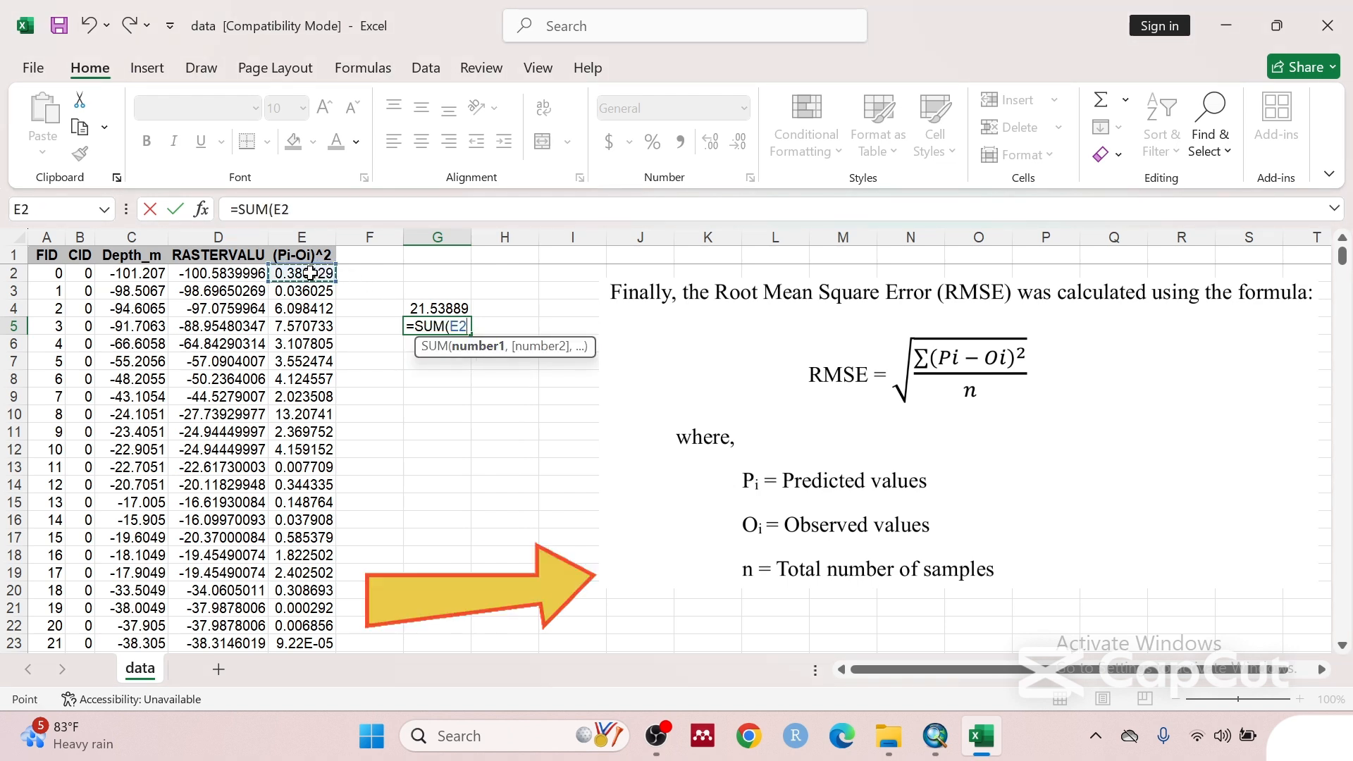
{"action": "key", "text": "ctrl+shift+Down"}
{"action": "type", "text": ")"}
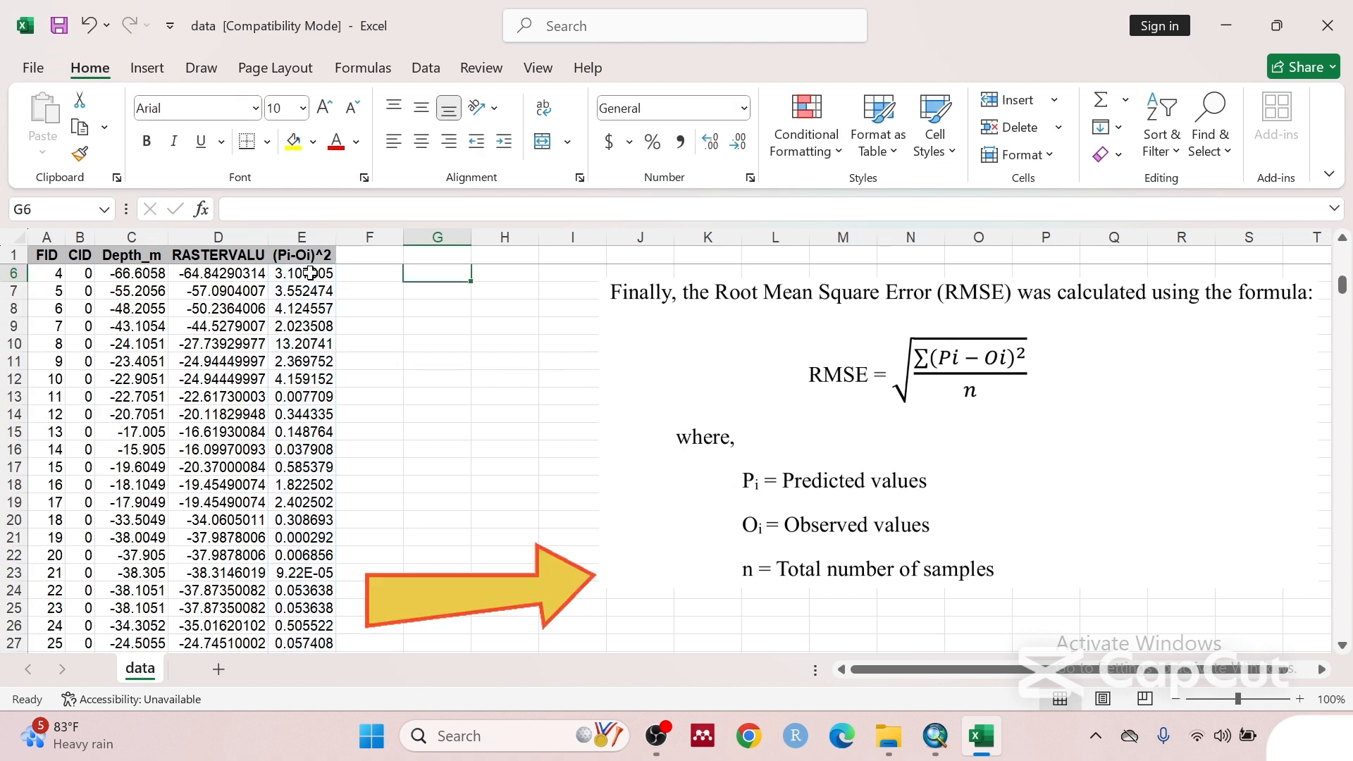
{"action": "key", "text": "Return"}
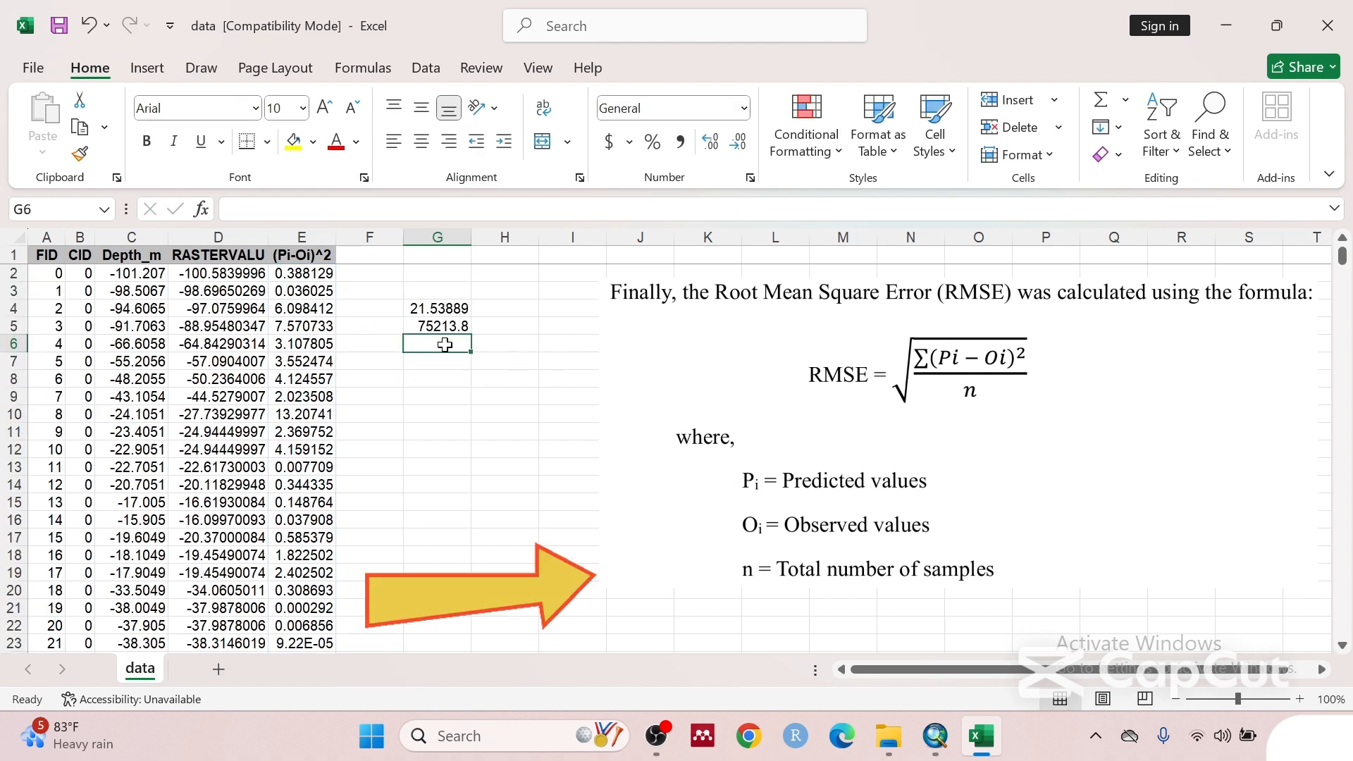
- Enter the labels Average, Sum and n in cells F4, F5 and F6
{"action": "left_click", "coordinate": [387, 306]}
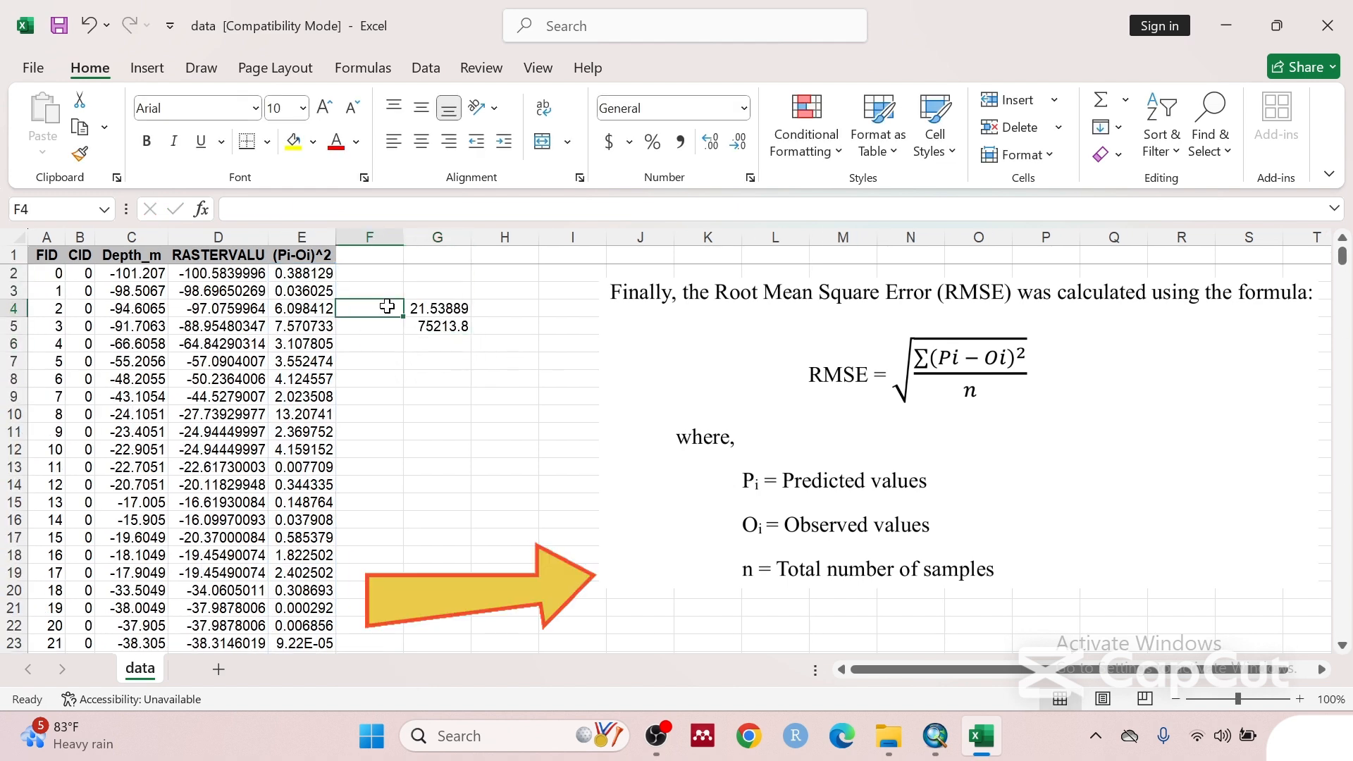
{"action": "left_click", "coordinate": [442, 311]}
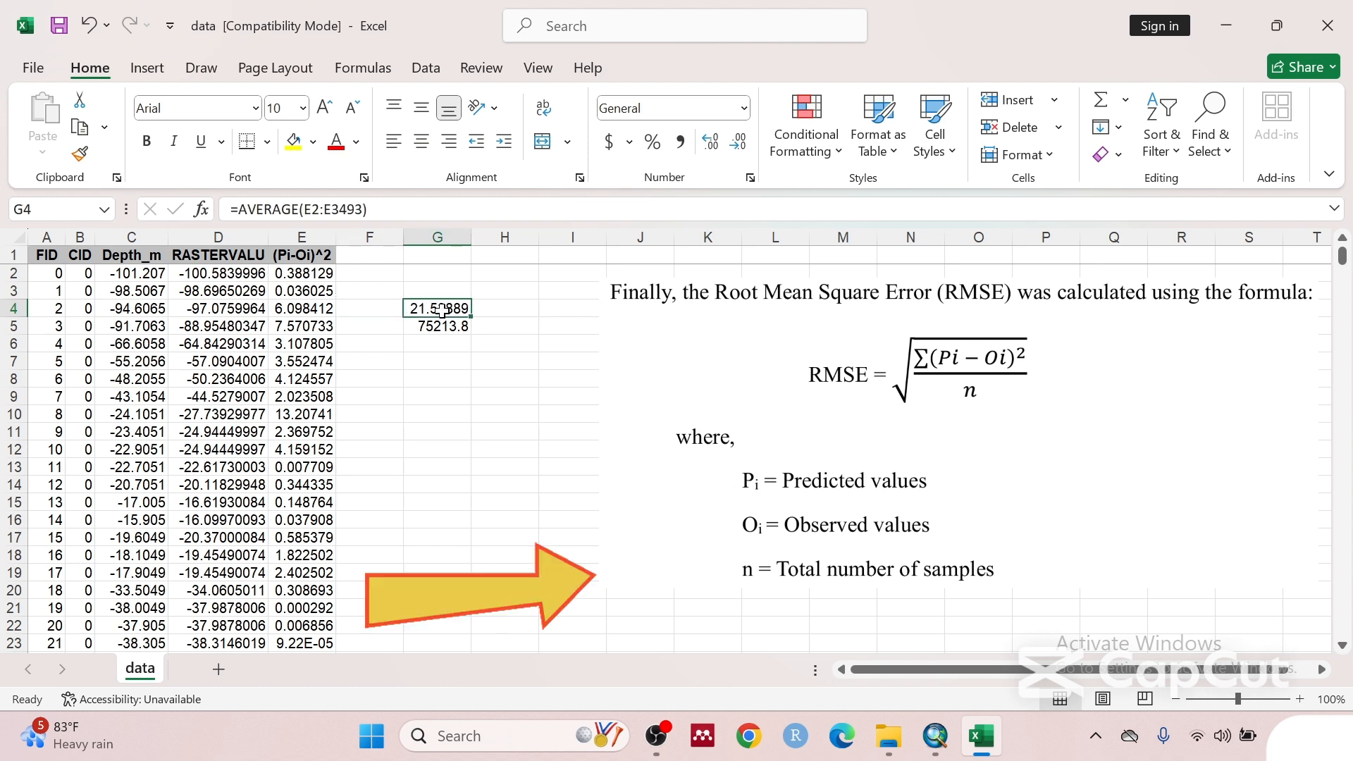
{"action": "left_click", "coordinate": [372, 308]}
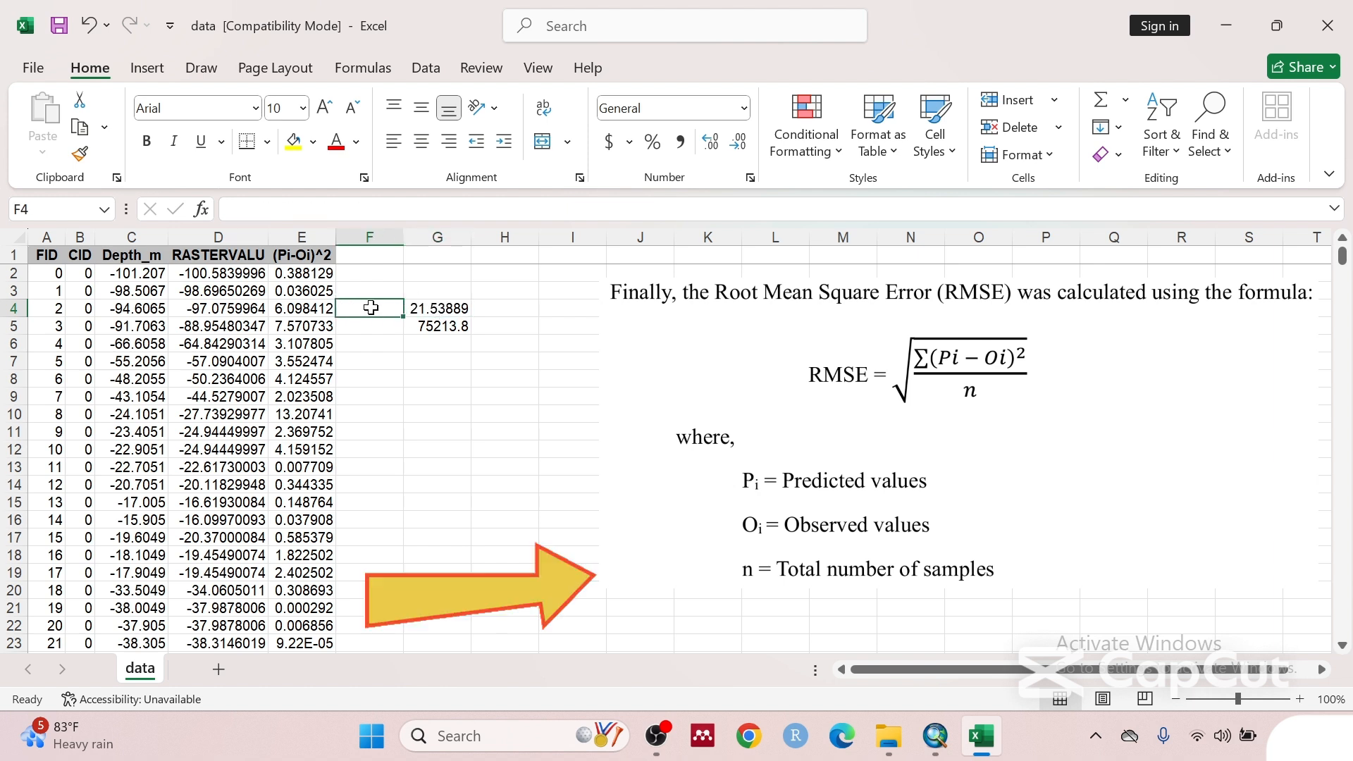
{"action": "type", "text": "Average"}
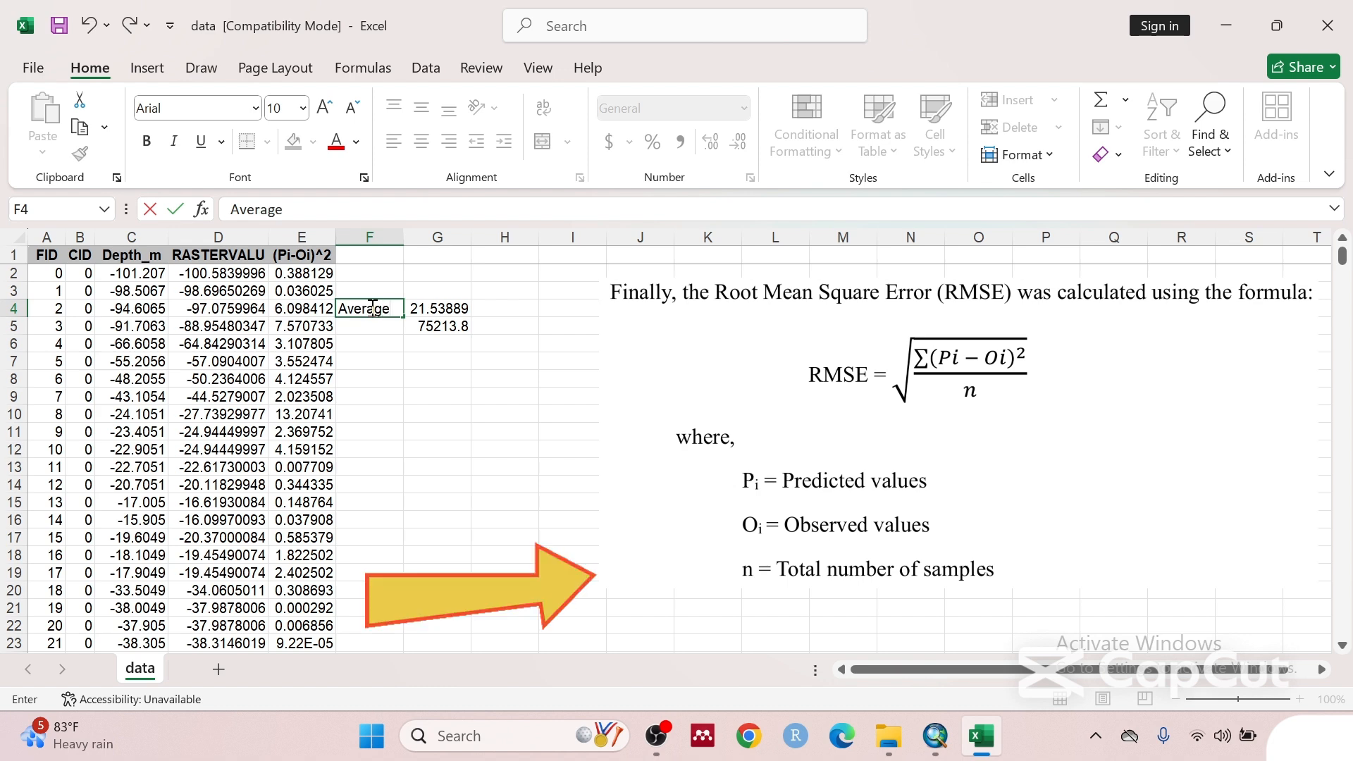
{"action": "key", "text": "Return"}
{"action": "type", "text": "S"}
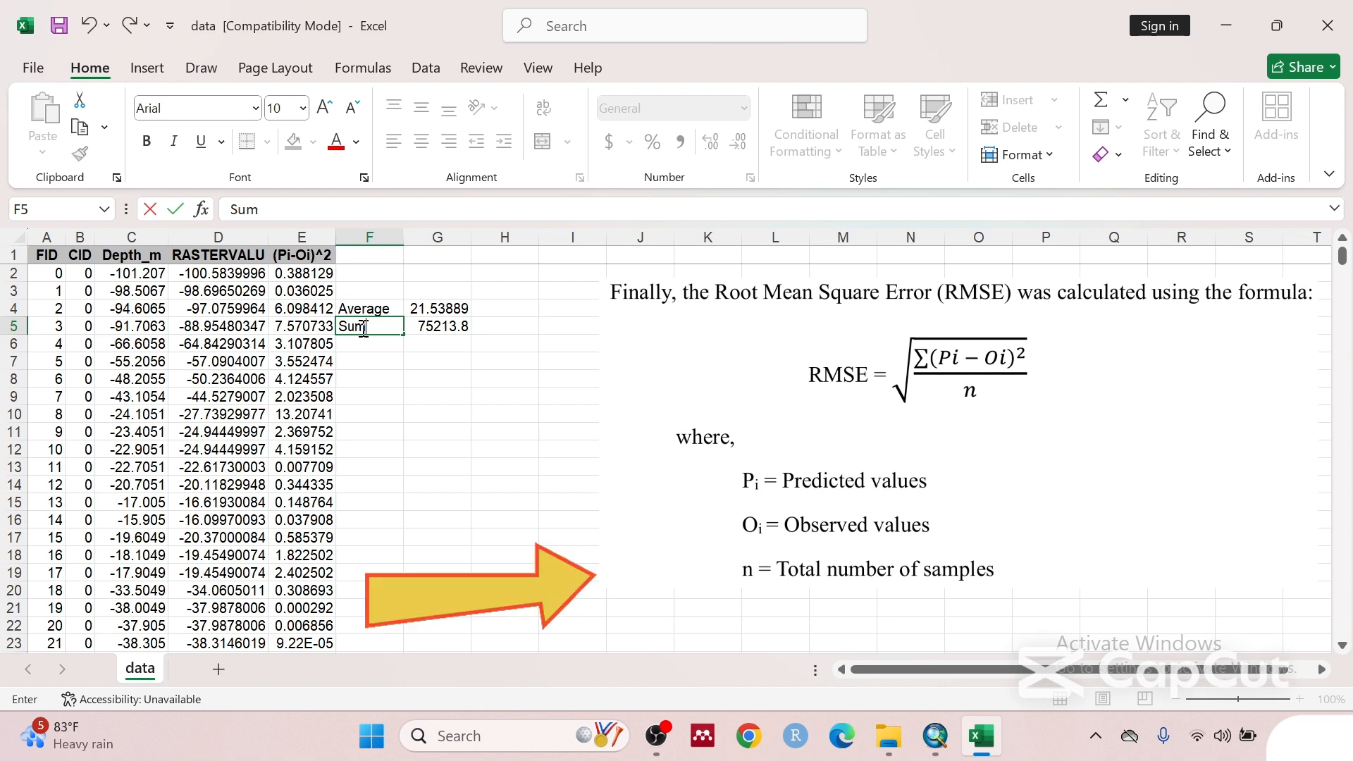
{"action": "type", "text": "um"}
{"action": "key", "text": "Return"}
{"action": "type", "text": "n"}
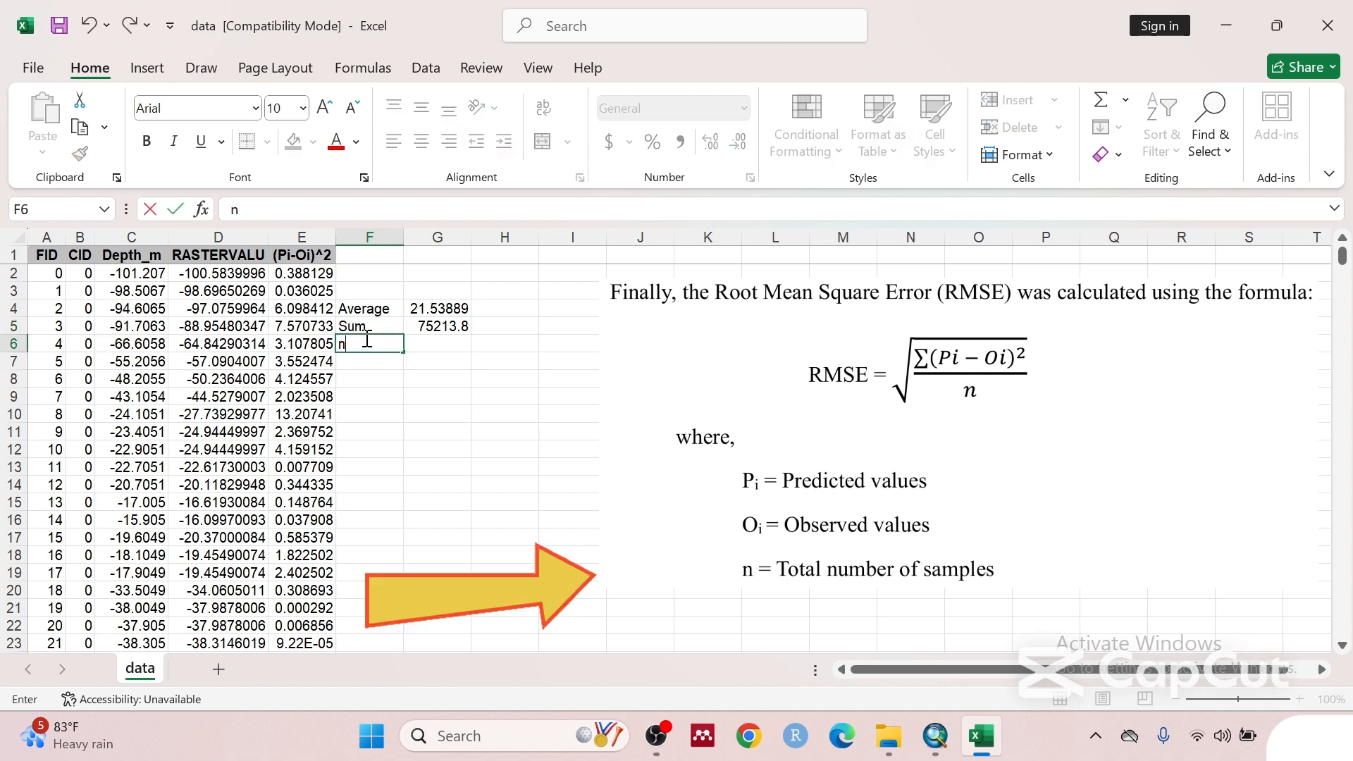
- Check the last data row for the number of samples and enter 3492 as n in cell G6
{"action": "left_click", "coordinate": [447, 347]}
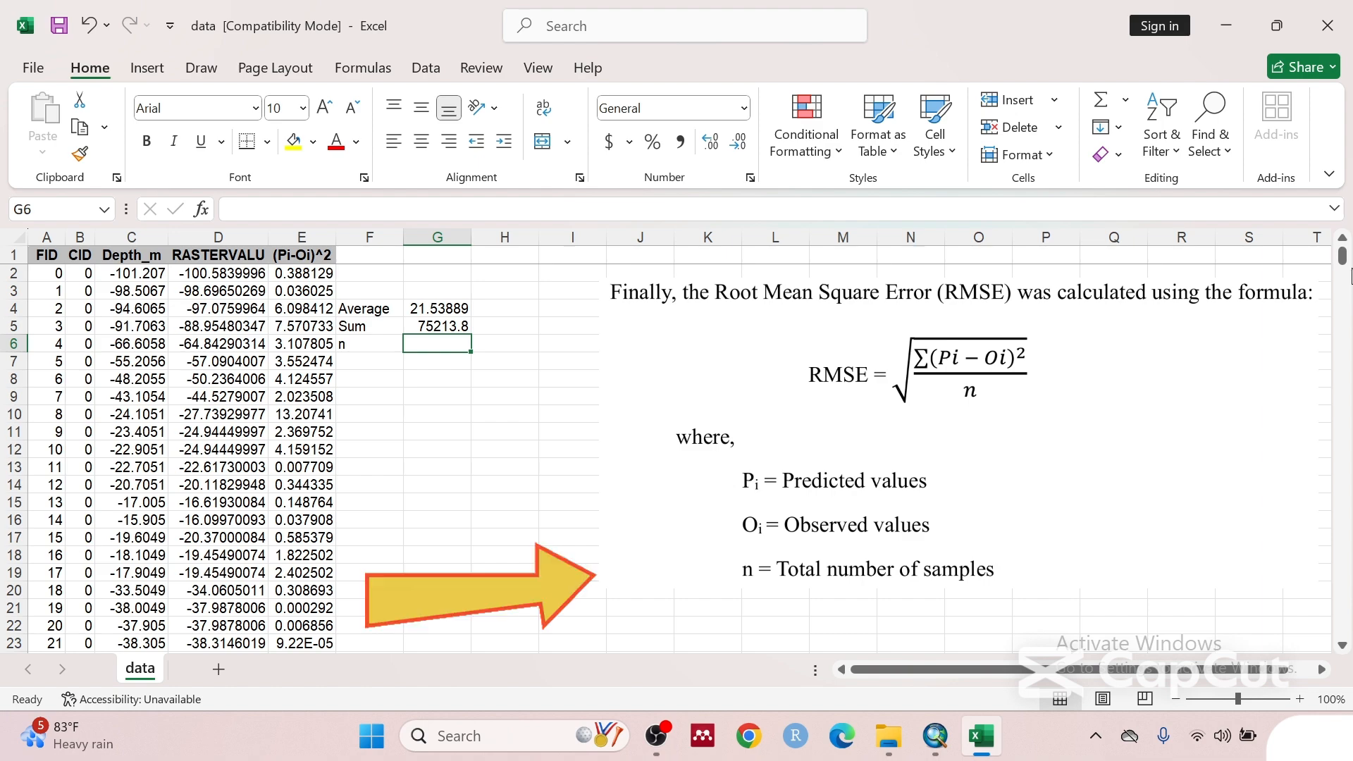
{"action": "left_click_drag", "start_coordinate": [1345, 263], "coordinate": [1341, 626]}
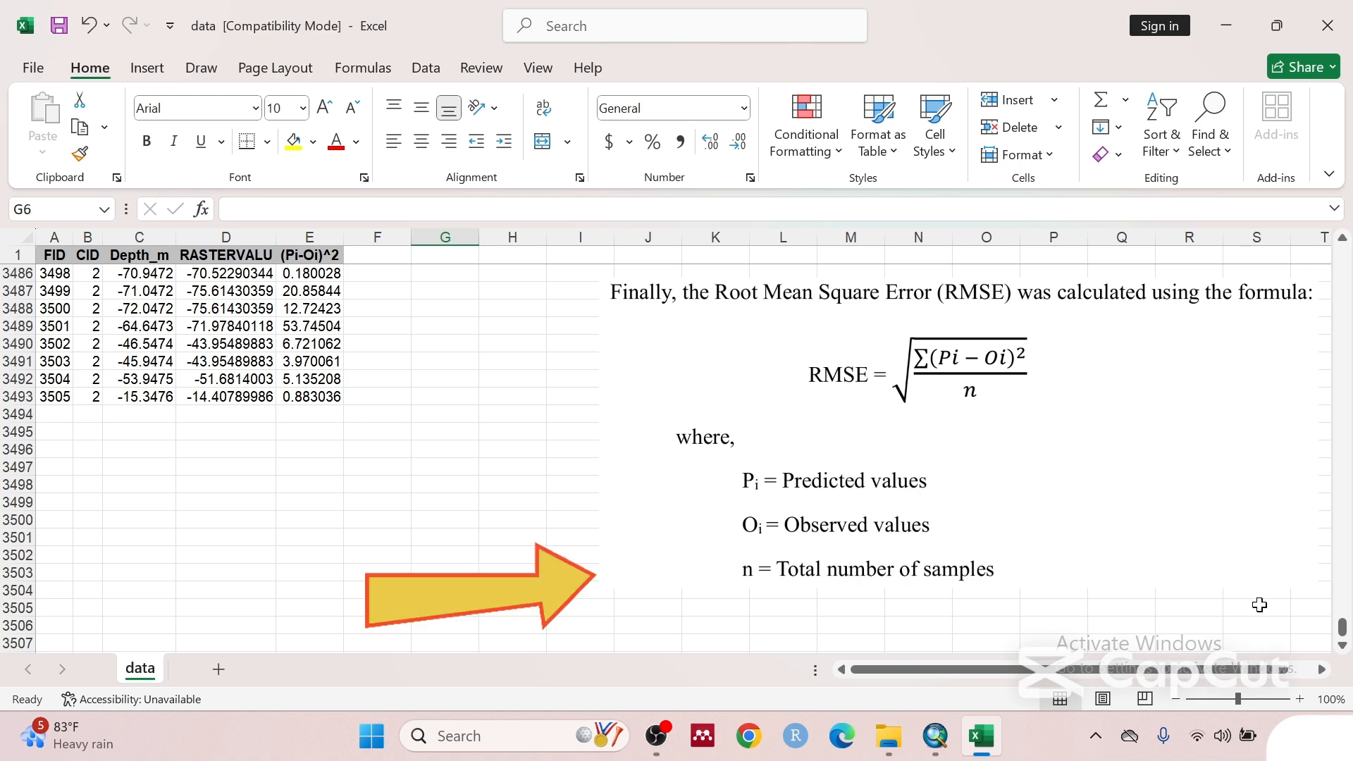
{"action": "left_click_drag", "start_coordinate": [1344, 627], "coordinate": [1343, 259]}
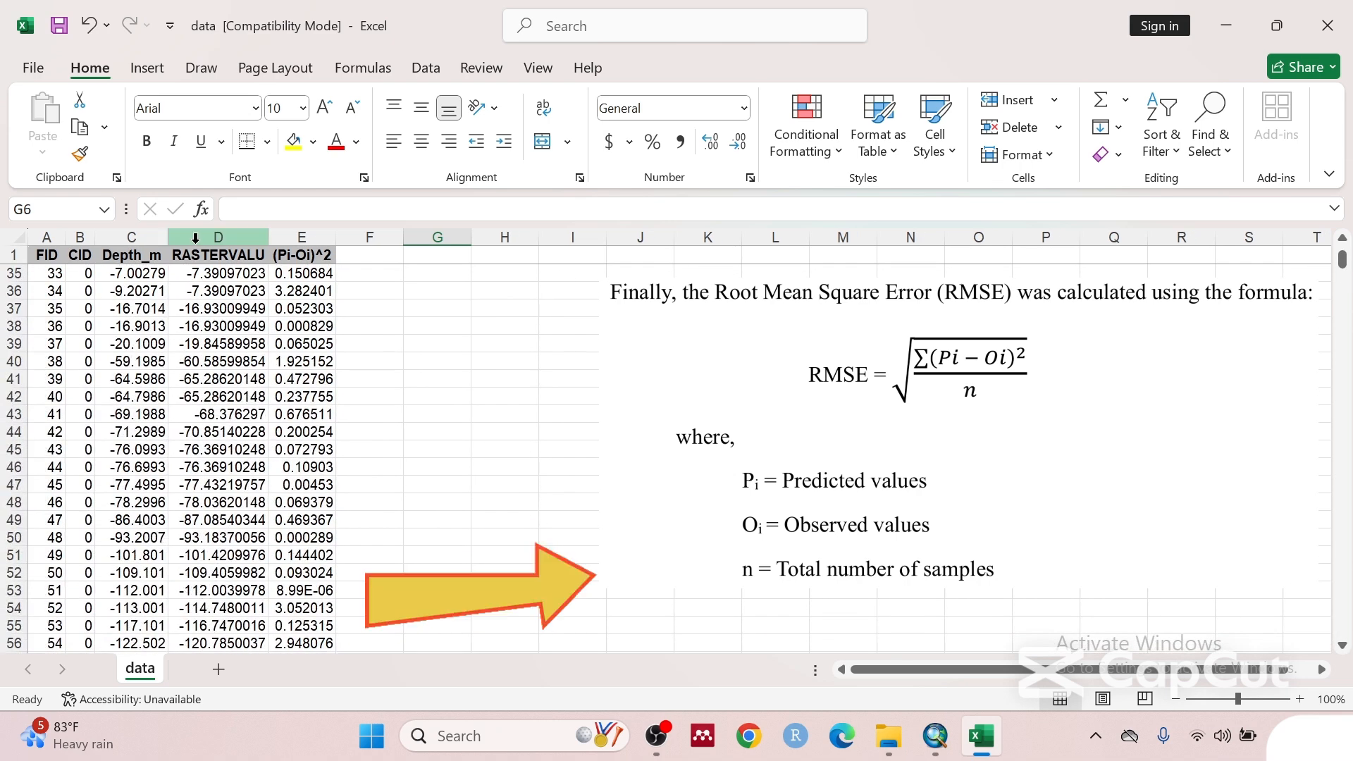
{"action": "scroll", "coordinate": [397, 345], "scroll_direction": "up", "scroll_amount": 11}
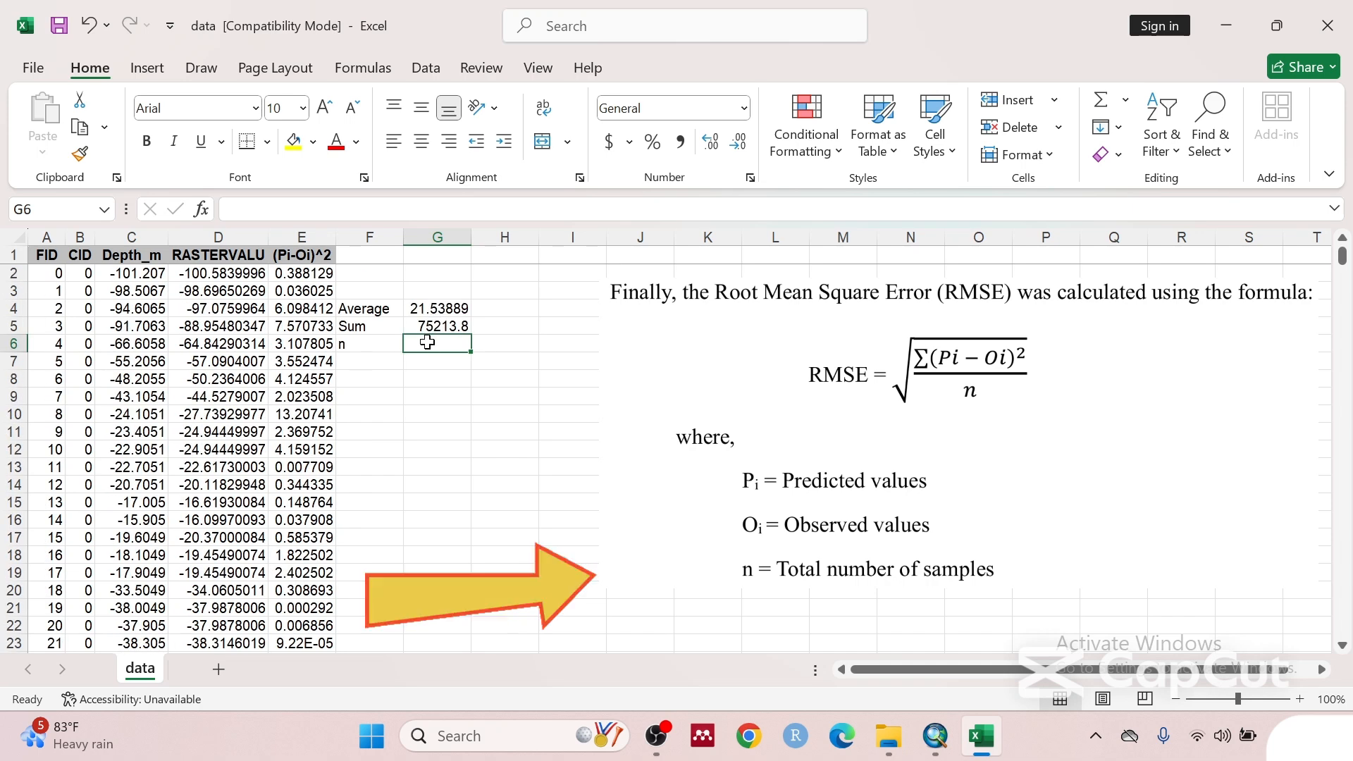
{"action": "type", "text": "3492"}
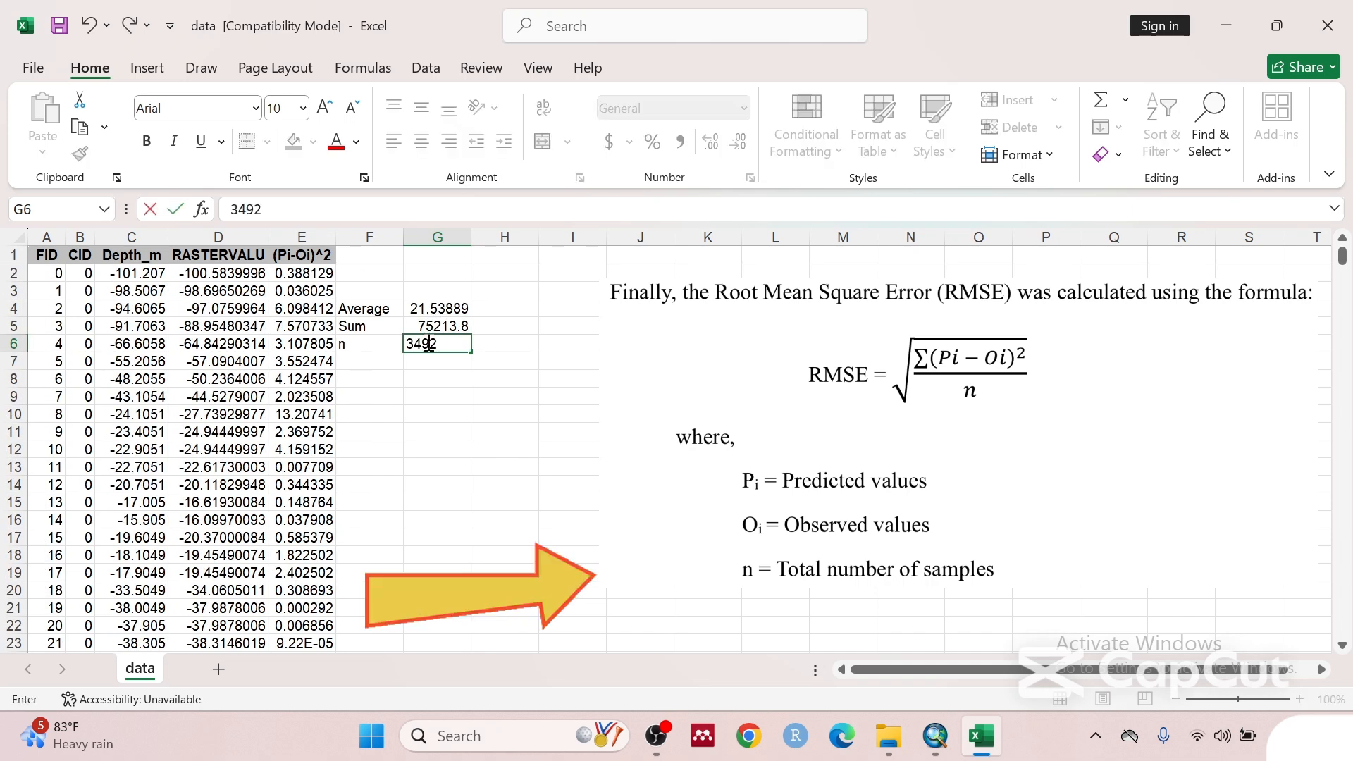
{"action": "left_click", "coordinate": [437, 374]}
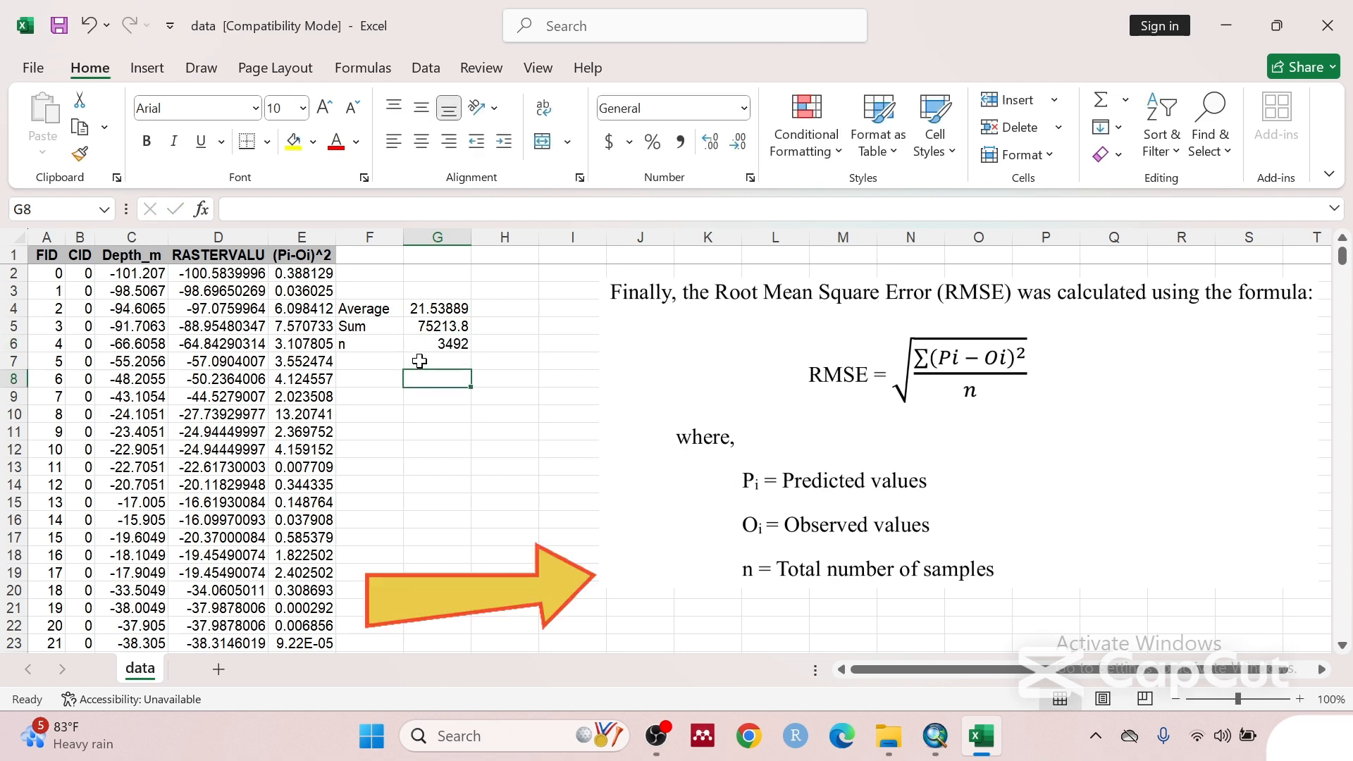
- Enter the label RMSE in cell F7, below the n label
{"action": "left_click", "coordinate": [420, 361]}
{"action": "left_click", "coordinate": [362, 361]}
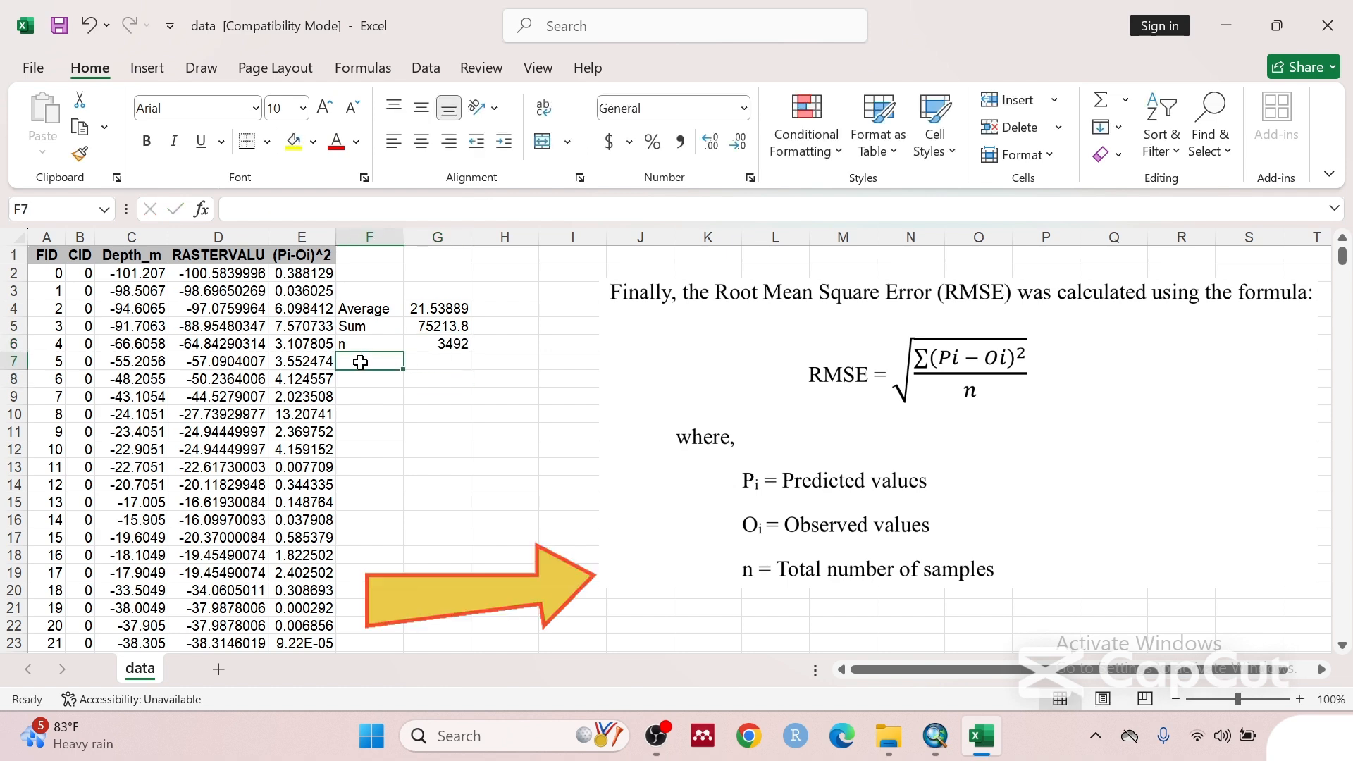
{"action": "type", "text": "R"}
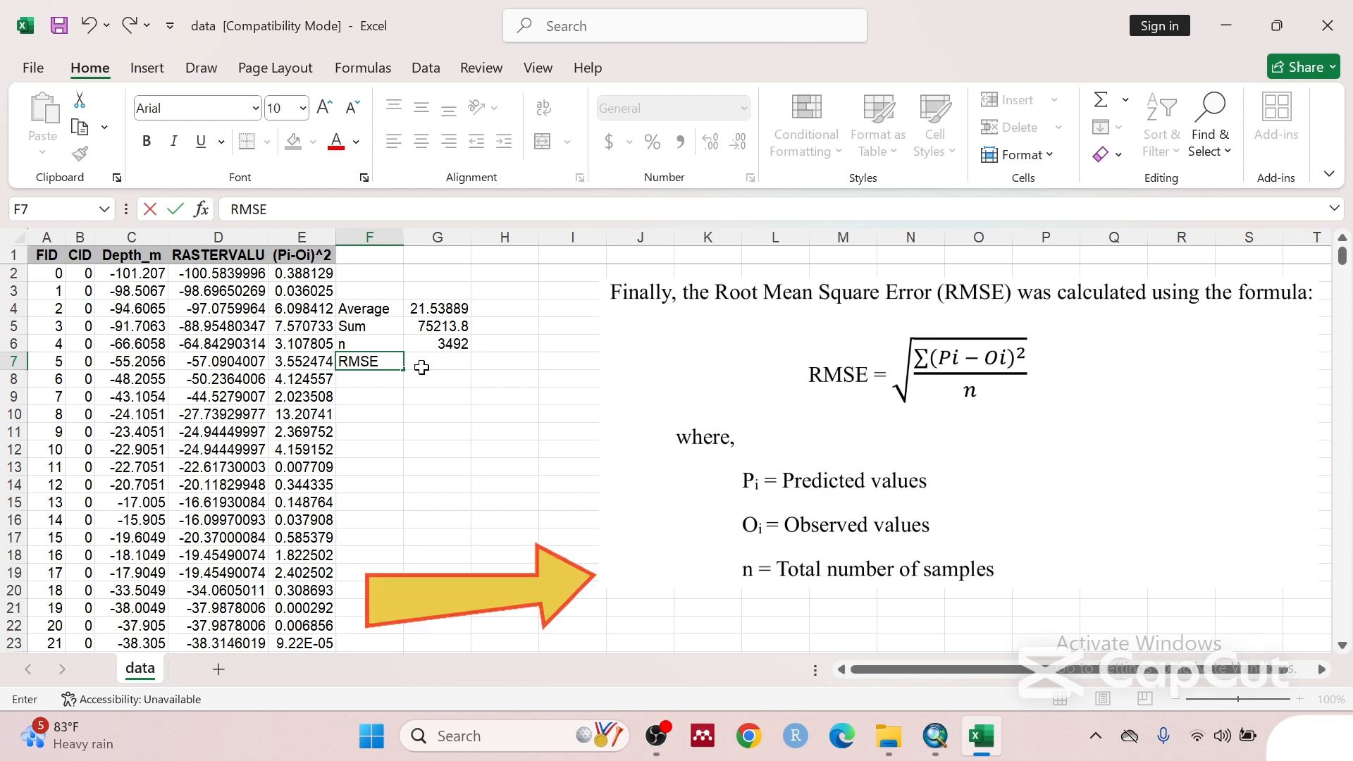
{"action": "type", "text": "MSE"}
- Calculate the RMSE in cell G7 with =SQRT(G5/G6)
{"action": "left_click", "coordinate": [422, 367]}
{"action": "type", "text": "=sq"}
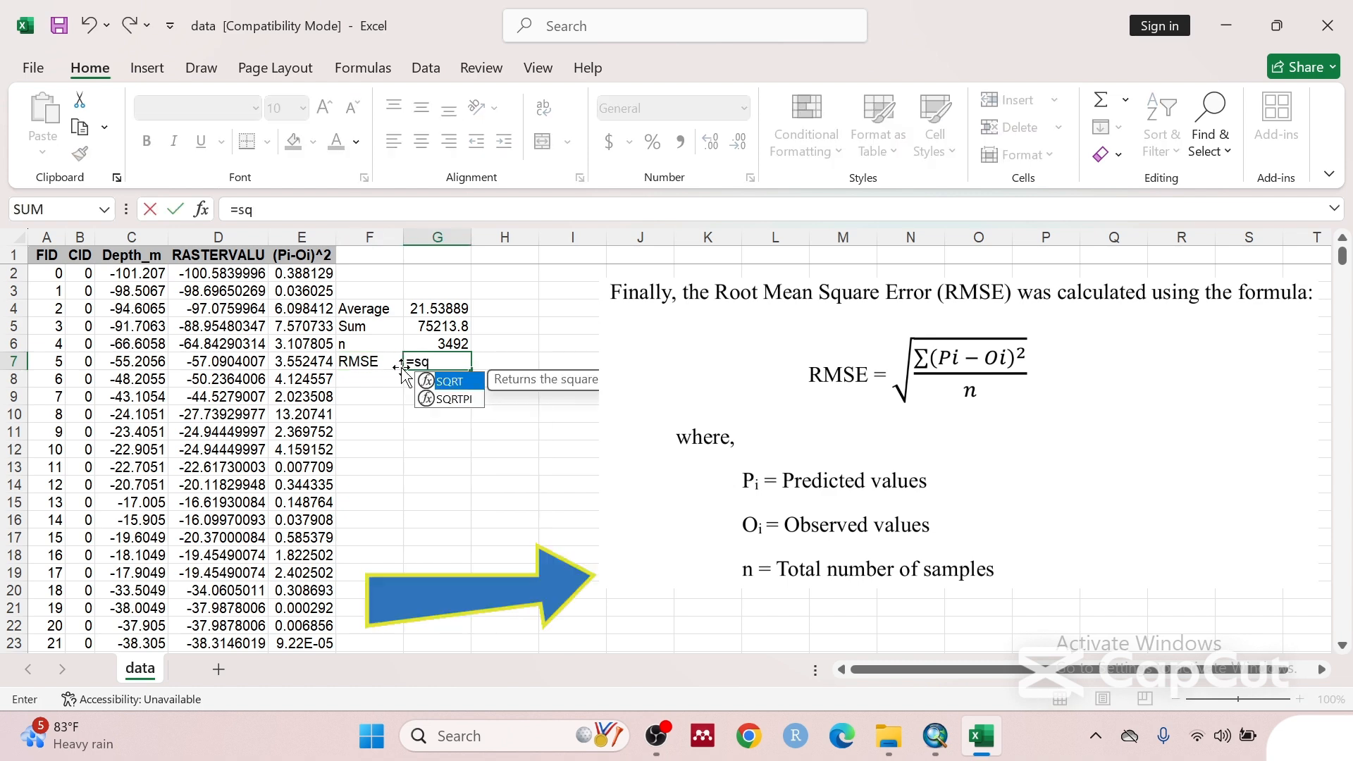
{"action": "double_click", "coordinate": [460, 384]}
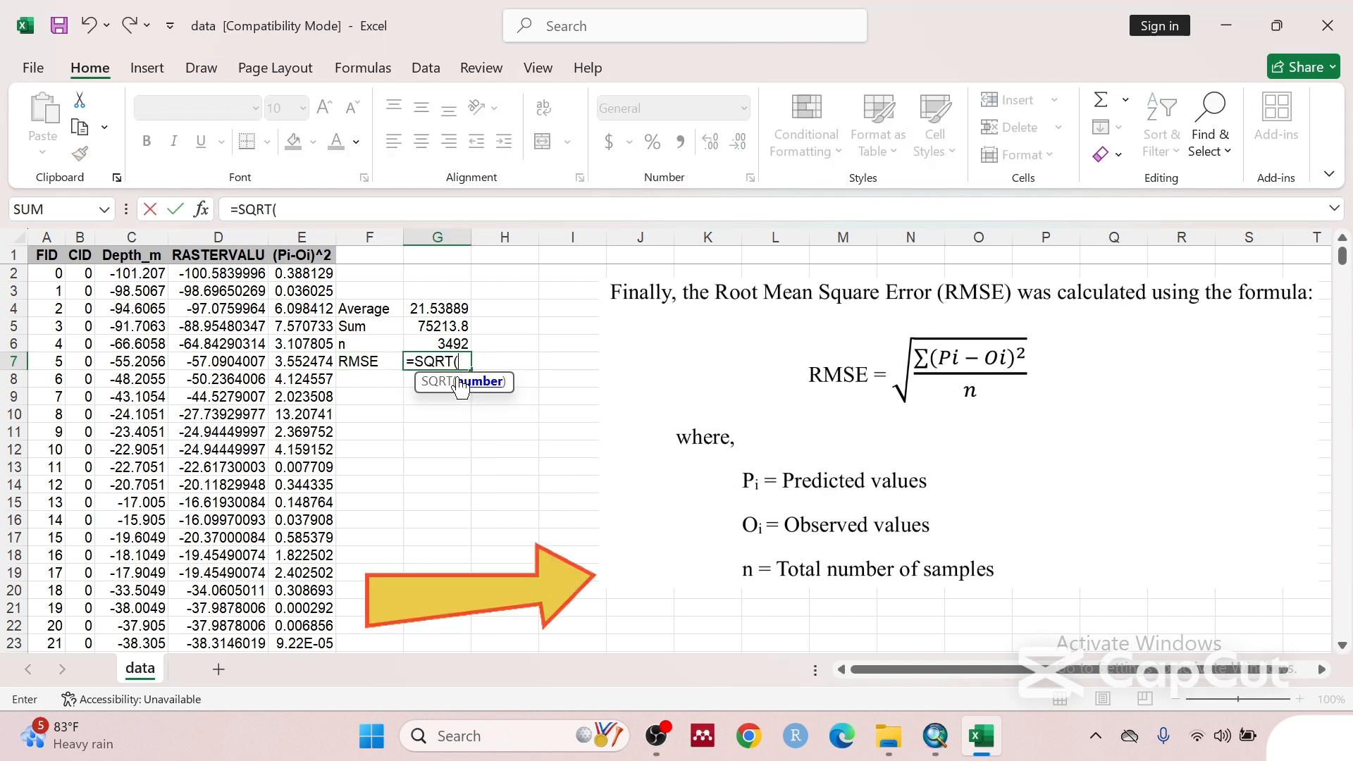
{"action": "left_click", "coordinate": [440, 326]}
{"action": "type", "text": "/"}
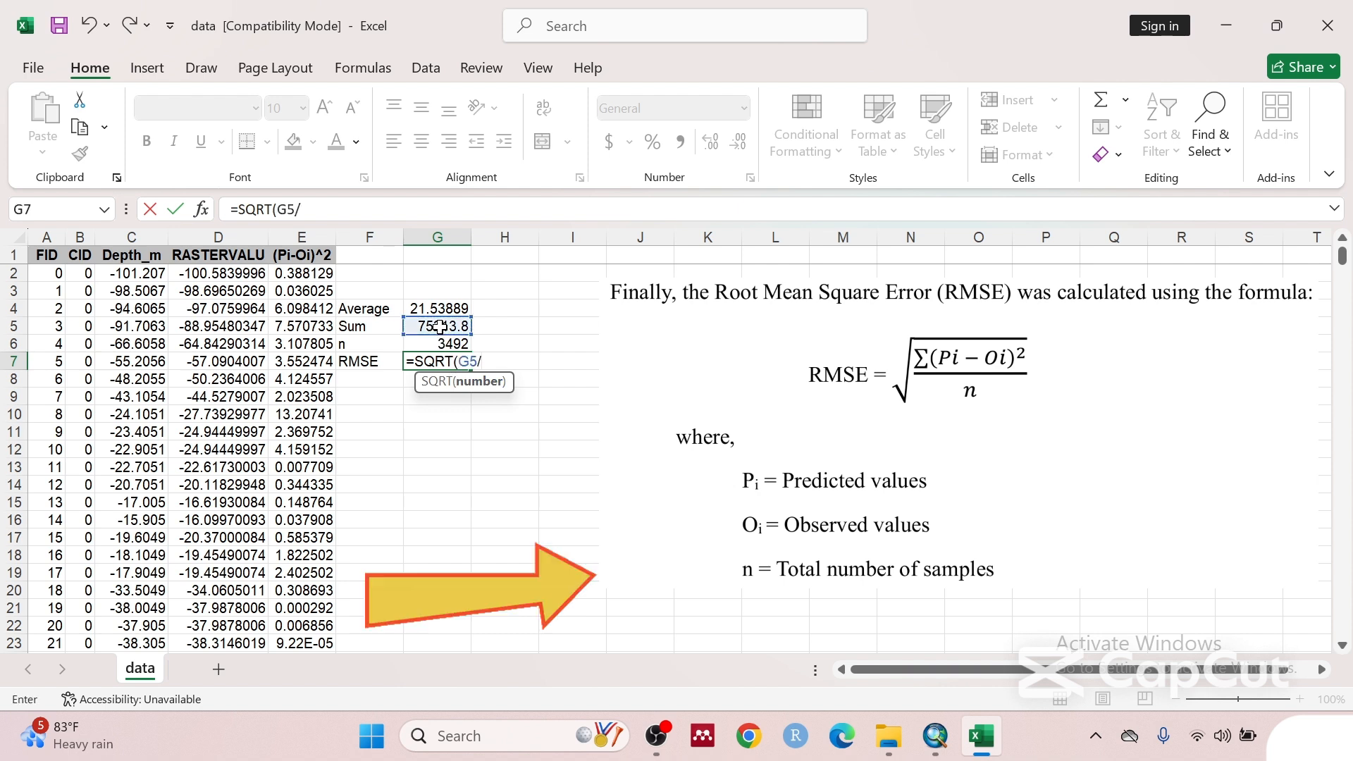
{"action": "left_click", "coordinate": [448, 343]}
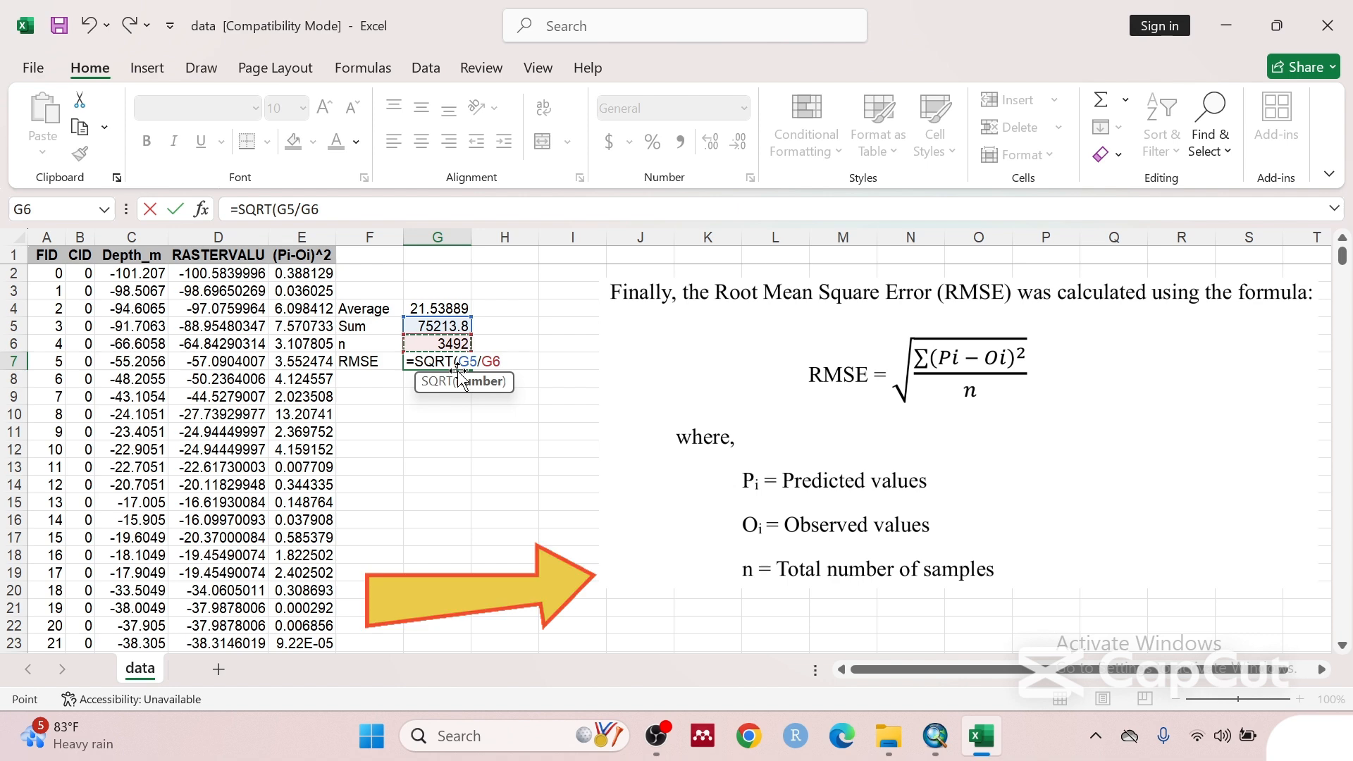
{"action": "type", "text": ")"}
{"action": "key", "text": "Return"}
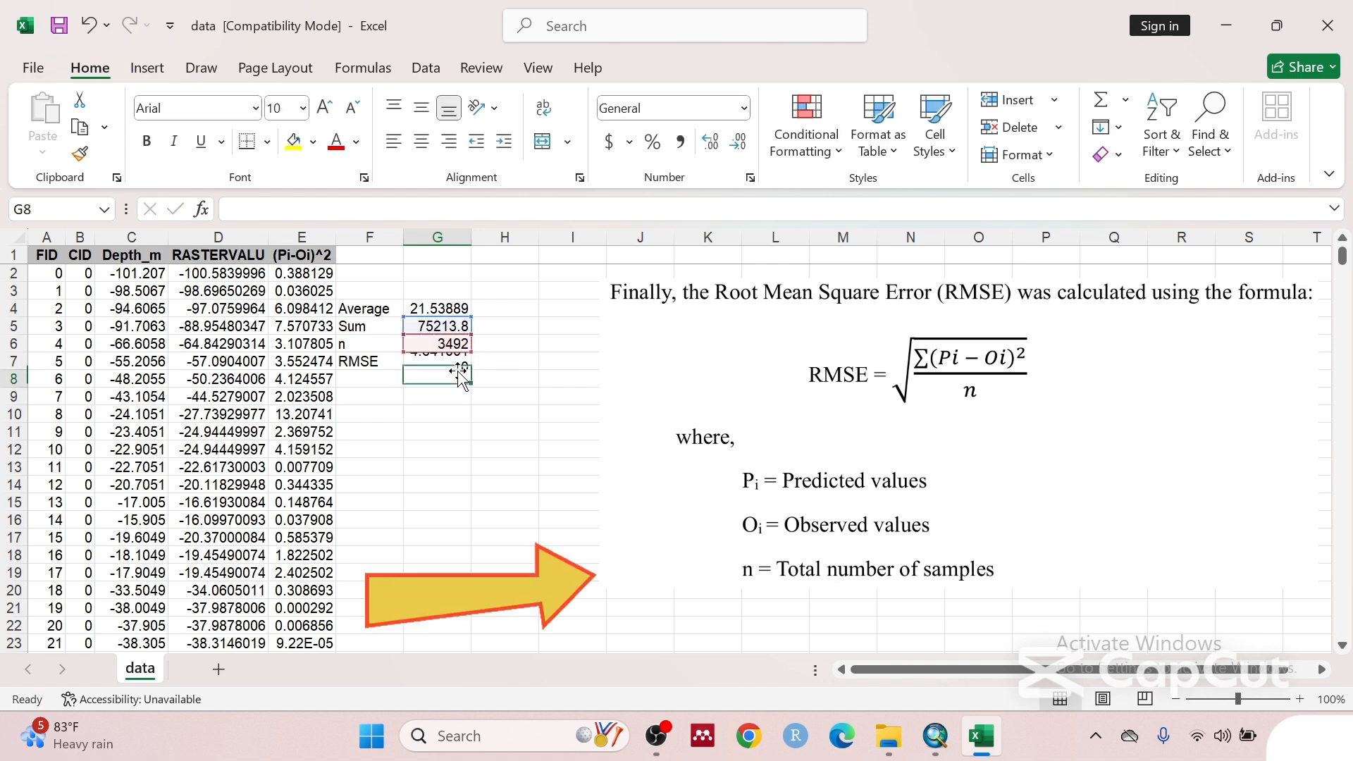
{"action": "left_click", "coordinate": [449, 361]}
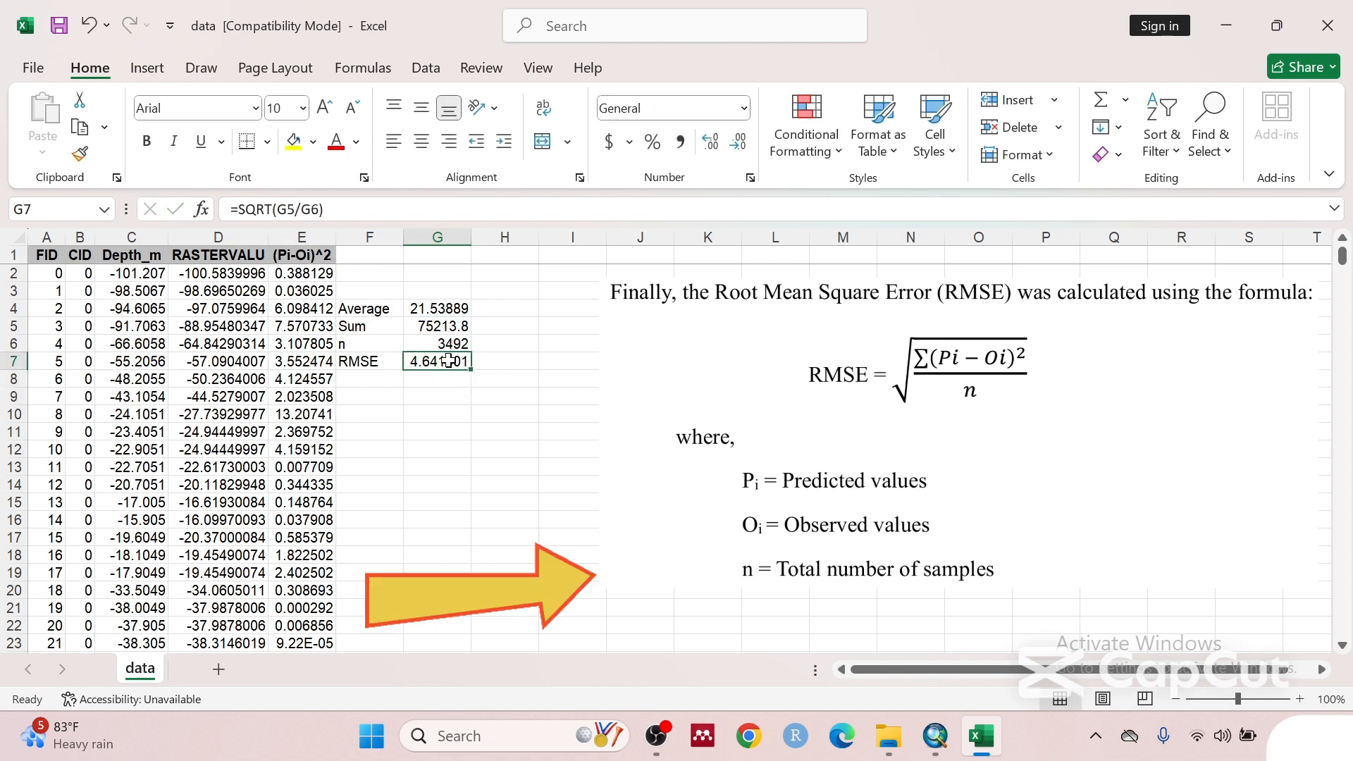
- Fill the summary cells F4 to G7 with yellow
{"action": "left_click_drag", "start_coordinate": [371, 310], "coordinate": [429, 358]}
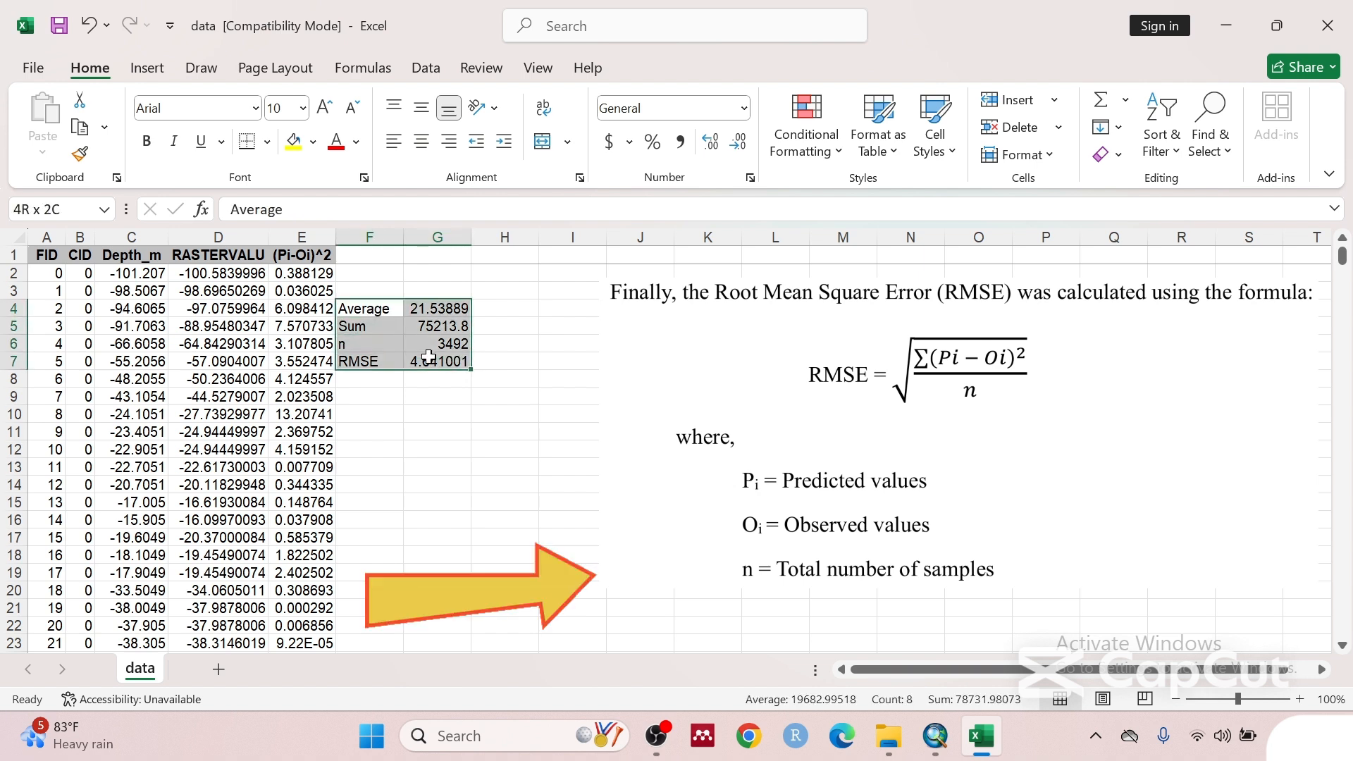
{"action": "left_click", "coordinate": [293, 141]}
{"action": "left_click", "coordinate": [452, 417]}
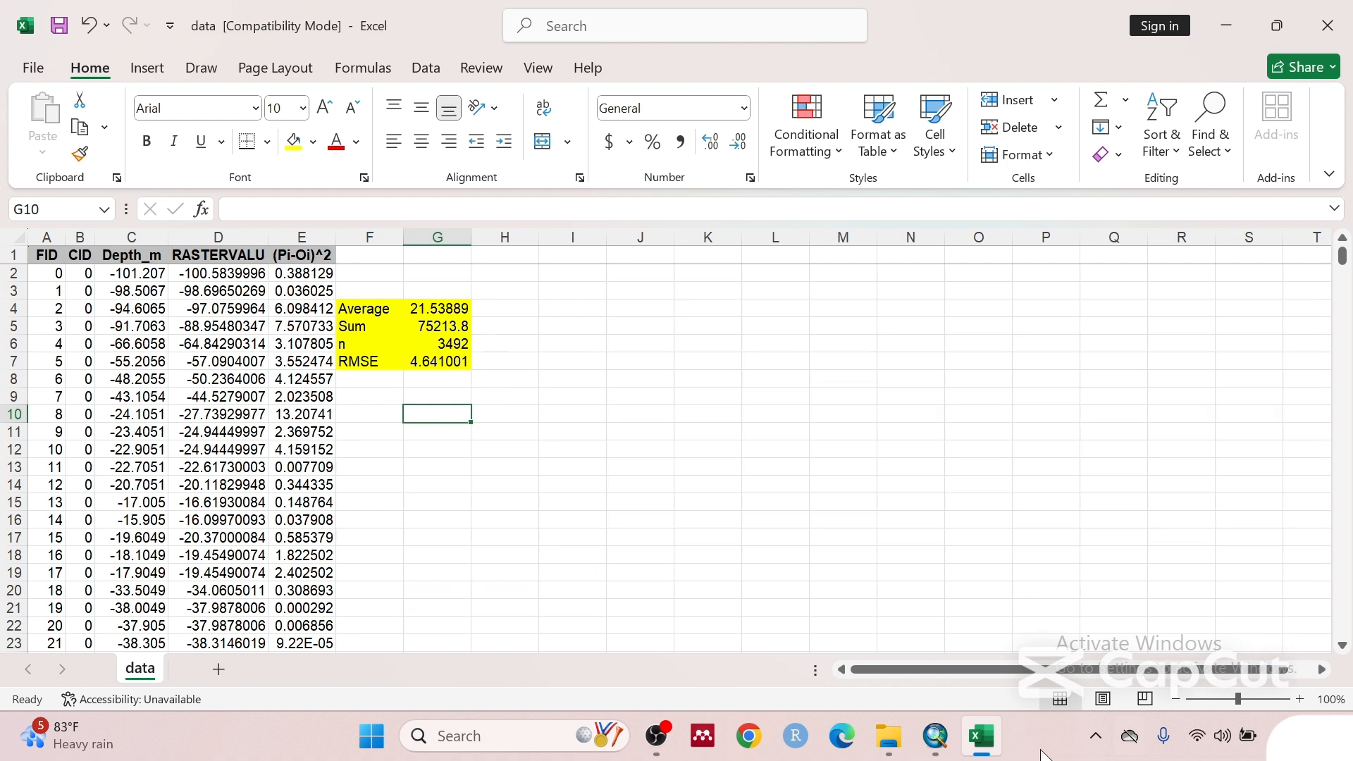
- Switch to ArcMap, hide the data point layer and show the lake boundary layer
{"action": "left_click", "coordinate": [936, 736]}
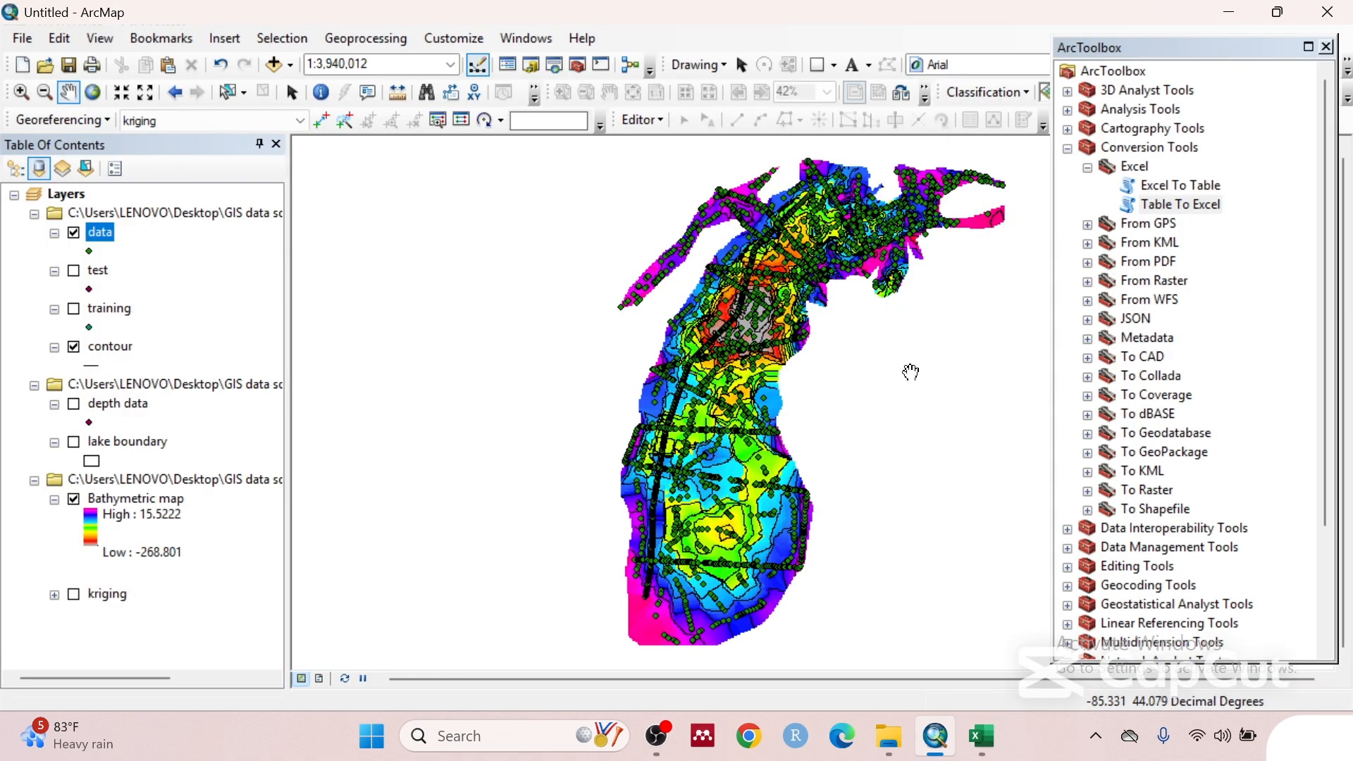
{"action": "left_click", "coordinate": [1326, 46]}
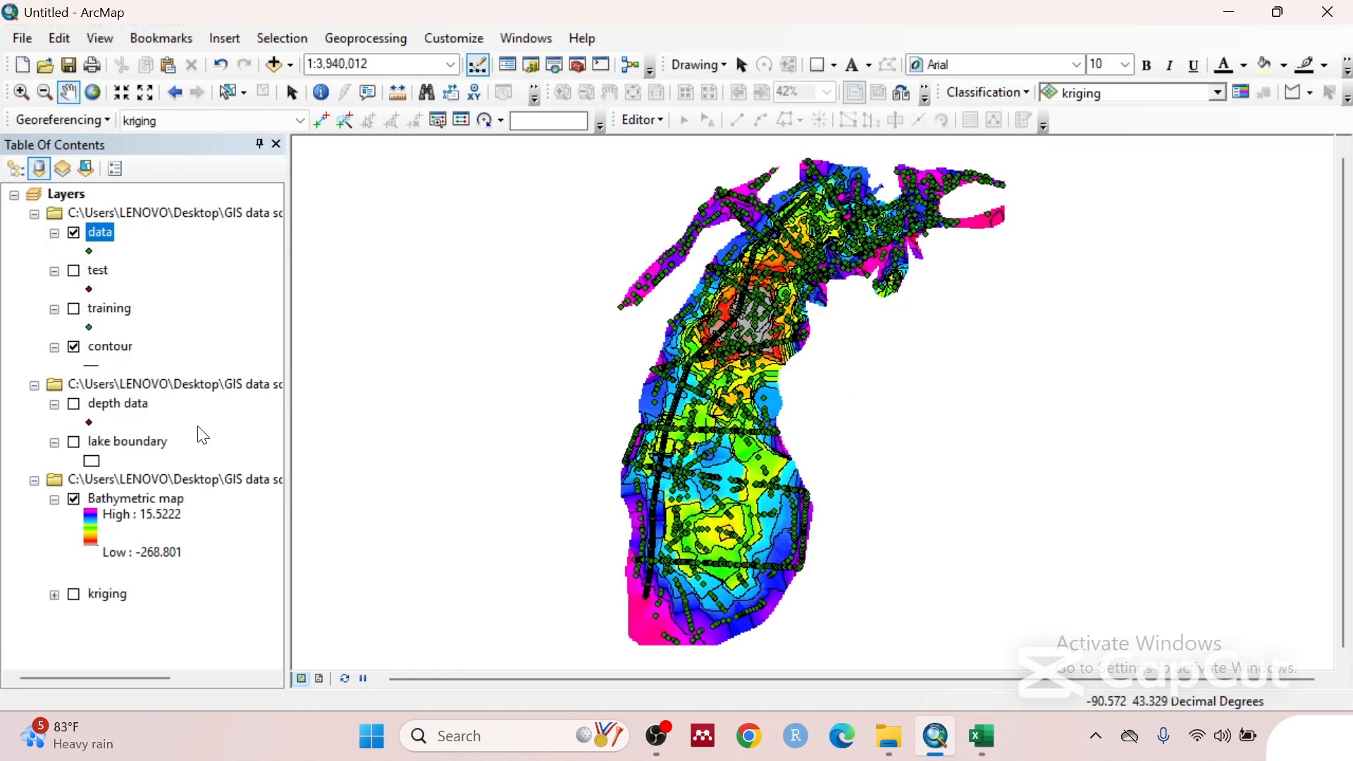
{"action": "left_click", "coordinate": [74, 233]}
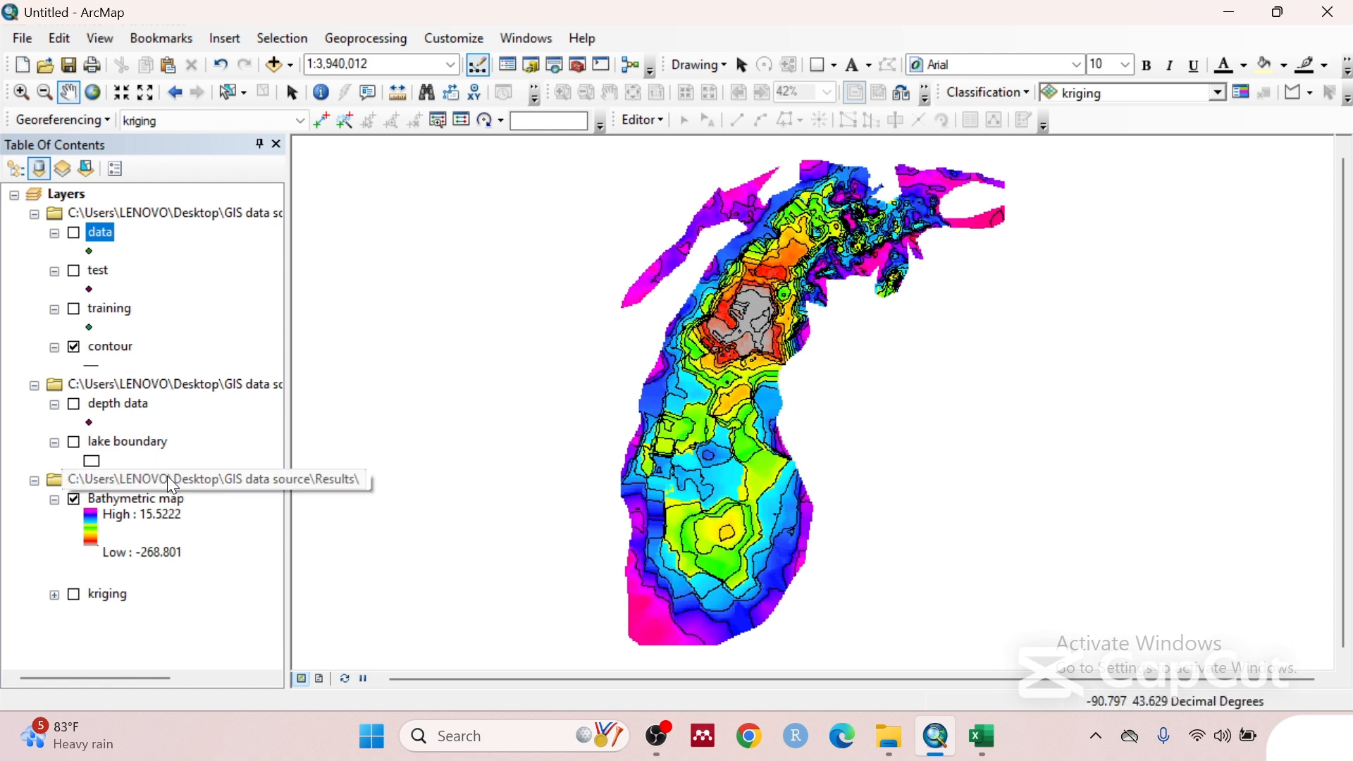
{"action": "left_click", "coordinate": [74, 442]}
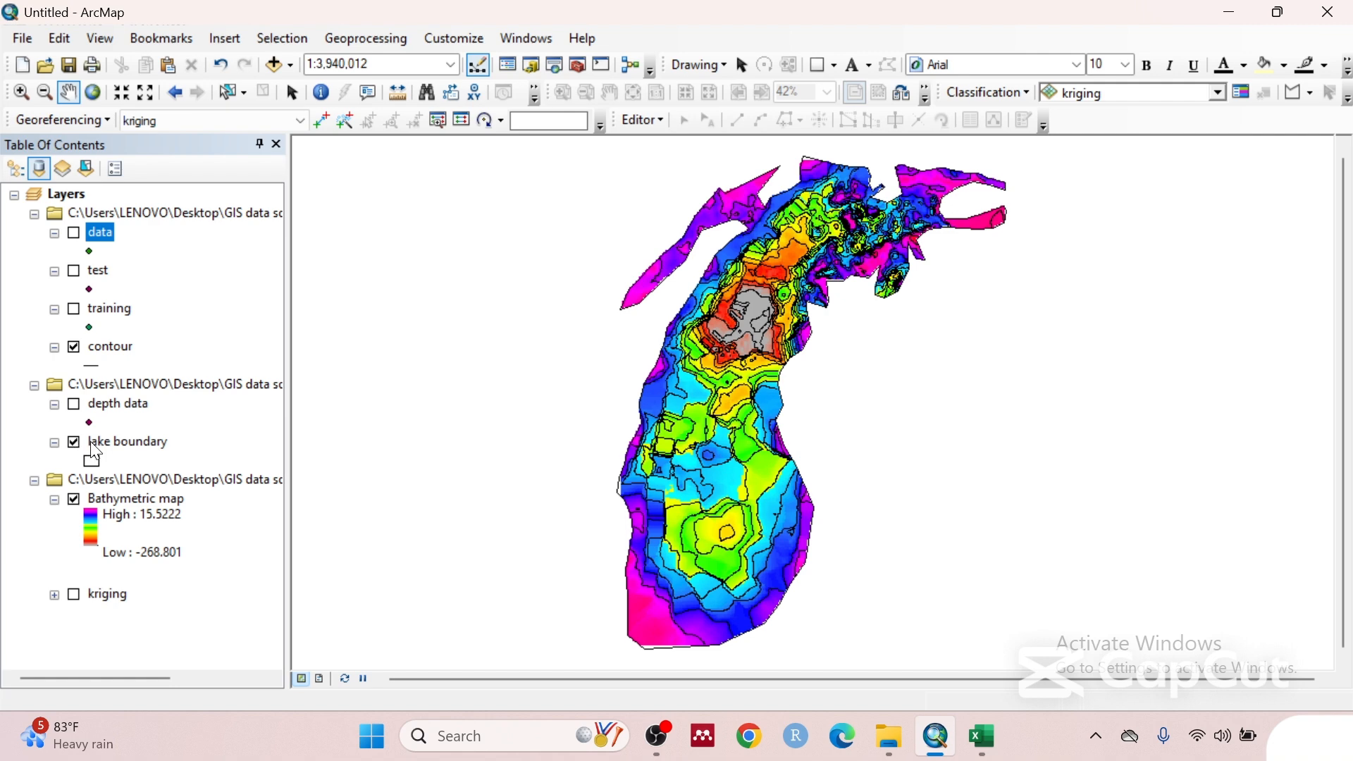
- Examine the attribute table of the lake boundary layer for its area fields and close it
{"action": "right_click", "coordinate": [104, 448]}
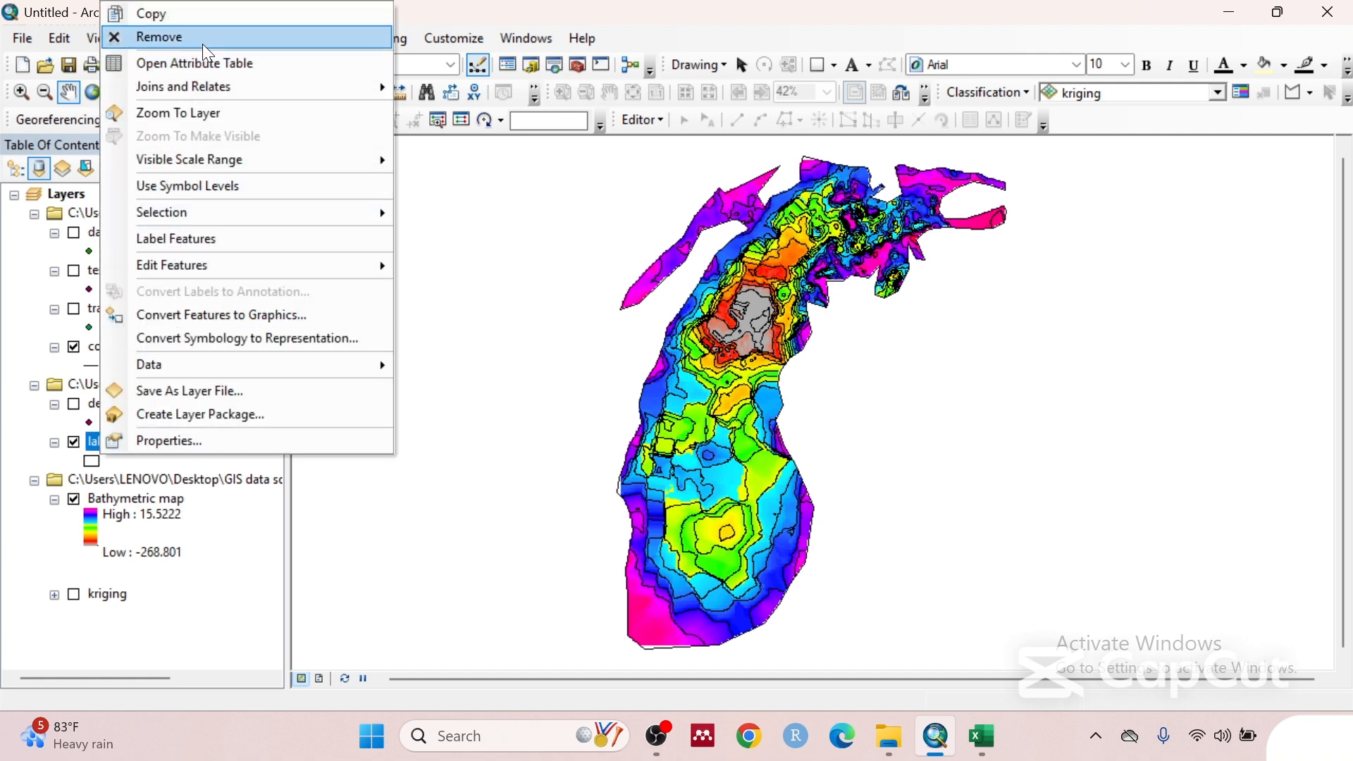
{"action": "left_click", "coordinate": [189, 67]}
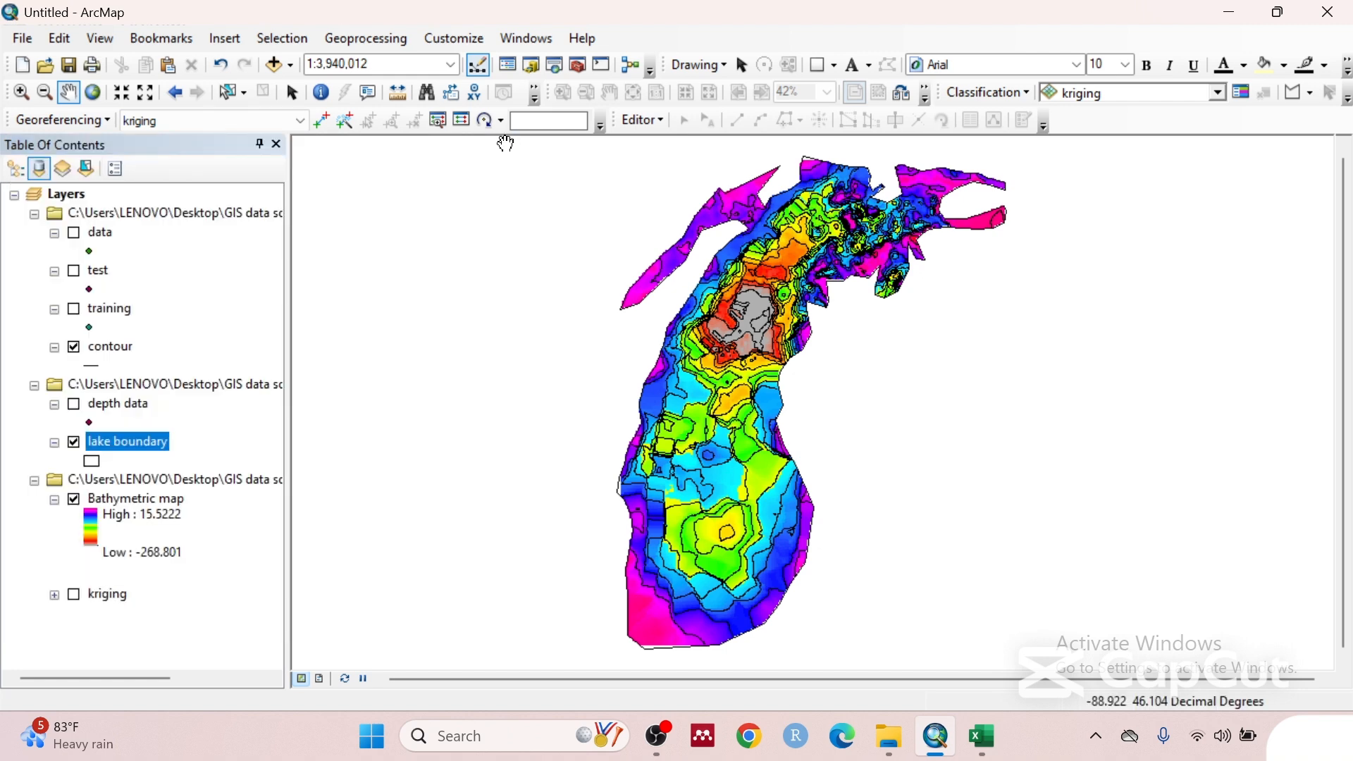
{"action": "left_click", "coordinate": [505, 148]}
- Start the Project tool from the Data Management projections and transformations toolset with lake boundary as the input dataset
{"action": "left_click", "coordinate": [593, 72]}
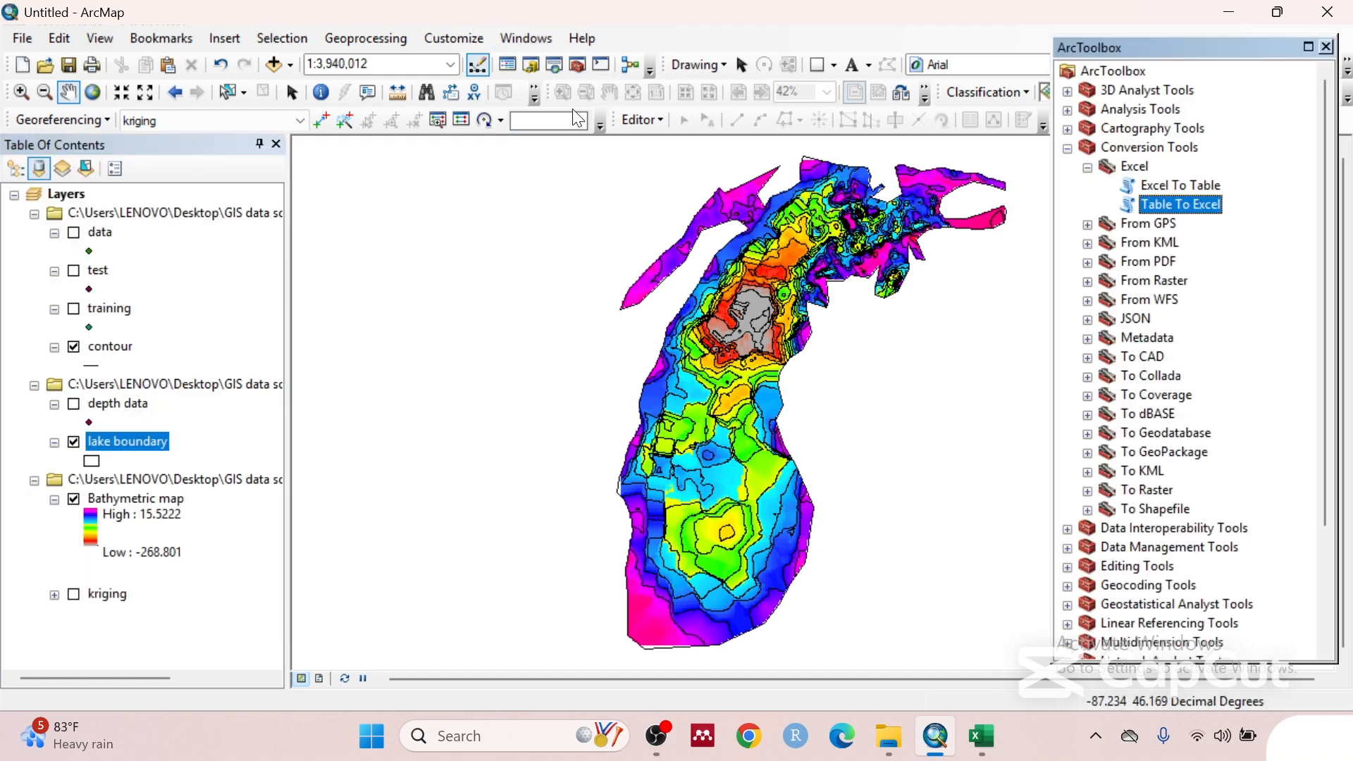
{"action": "left_click", "coordinate": [1087, 168]}
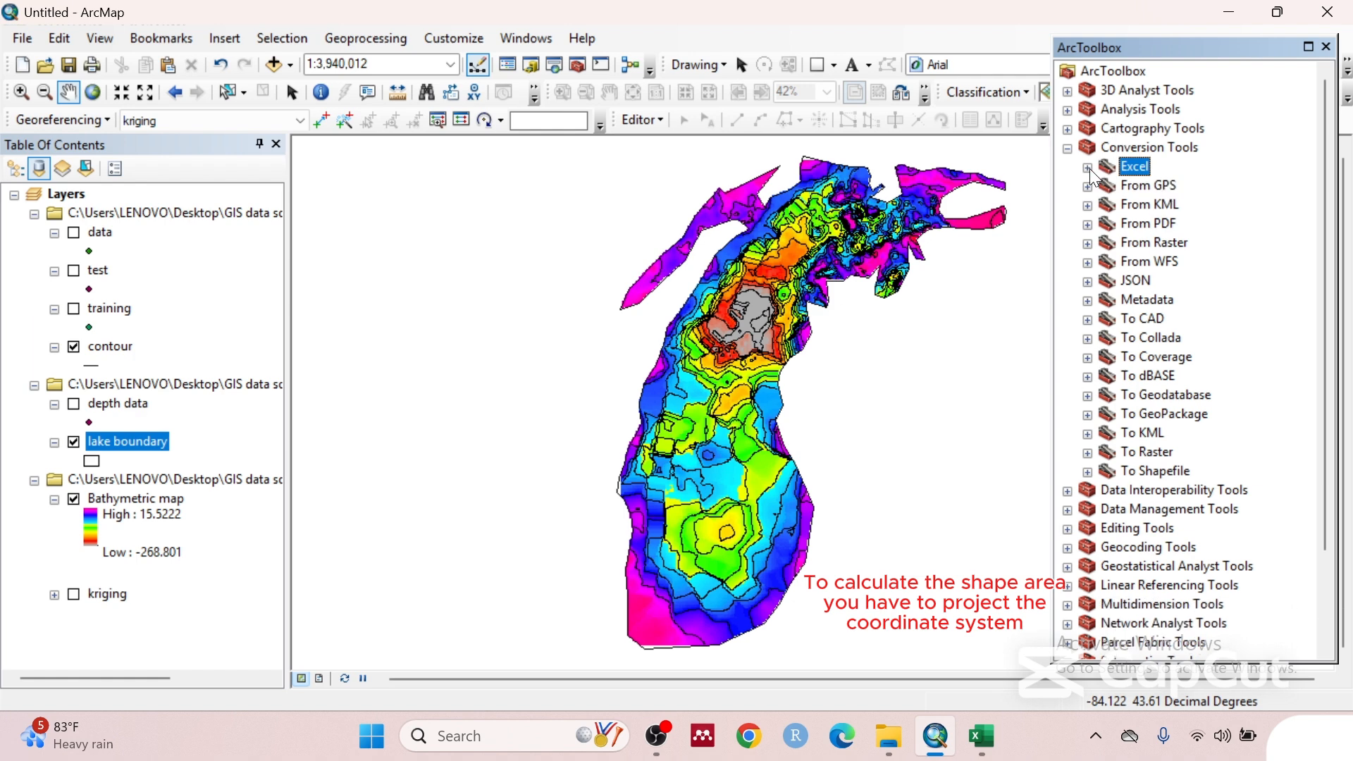
{"action": "left_click", "coordinate": [1068, 148]}
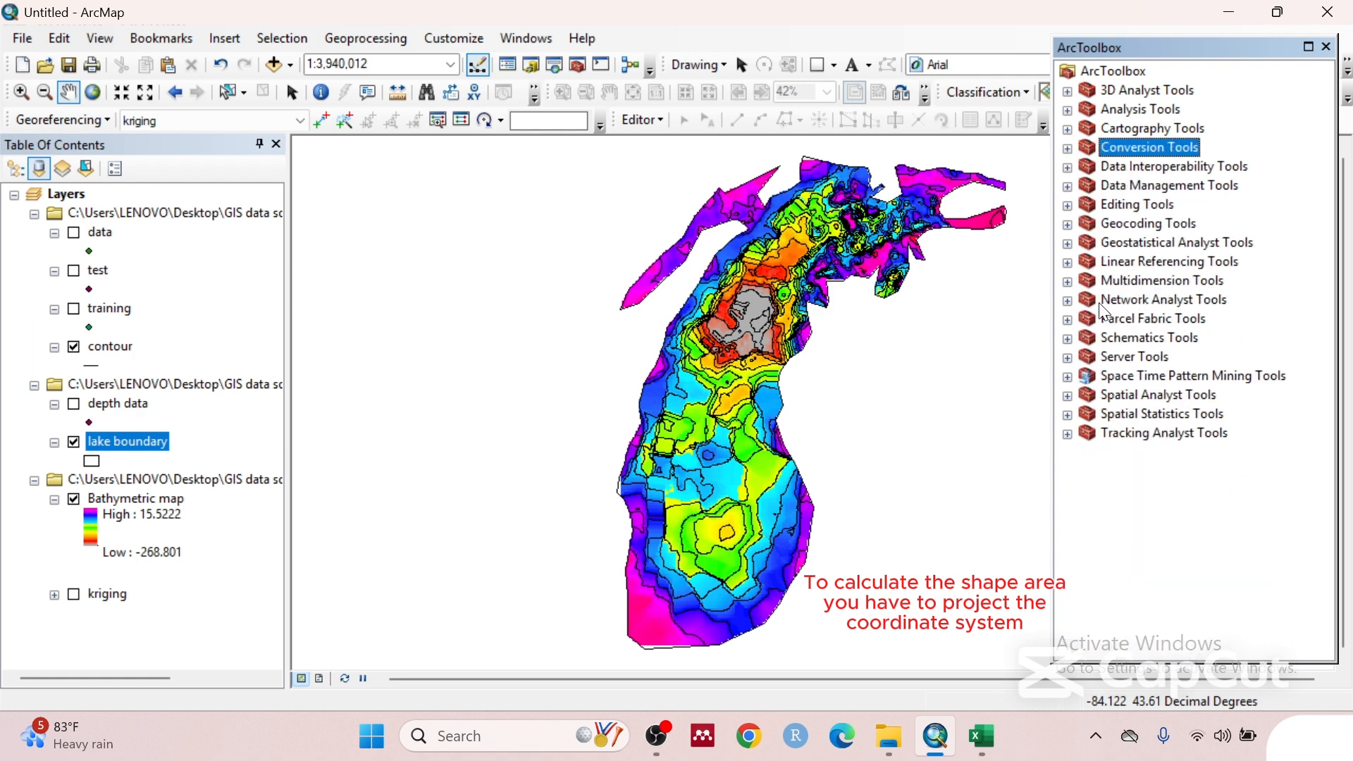
{"action": "left_click", "coordinate": [1068, 395]}
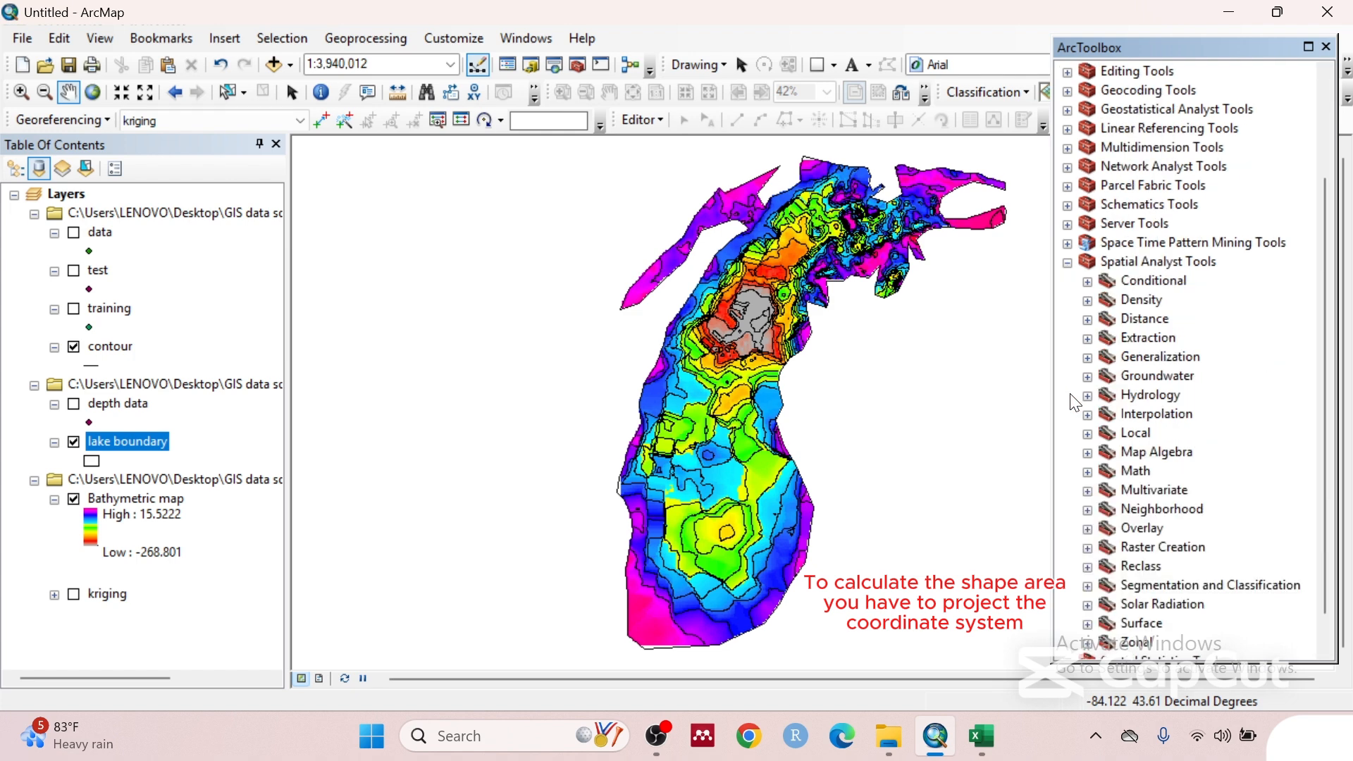
{"action": "left_click", "coordinate": [1068, 262]}
{"action": "left_click", "coordinate": [1092, 148]}
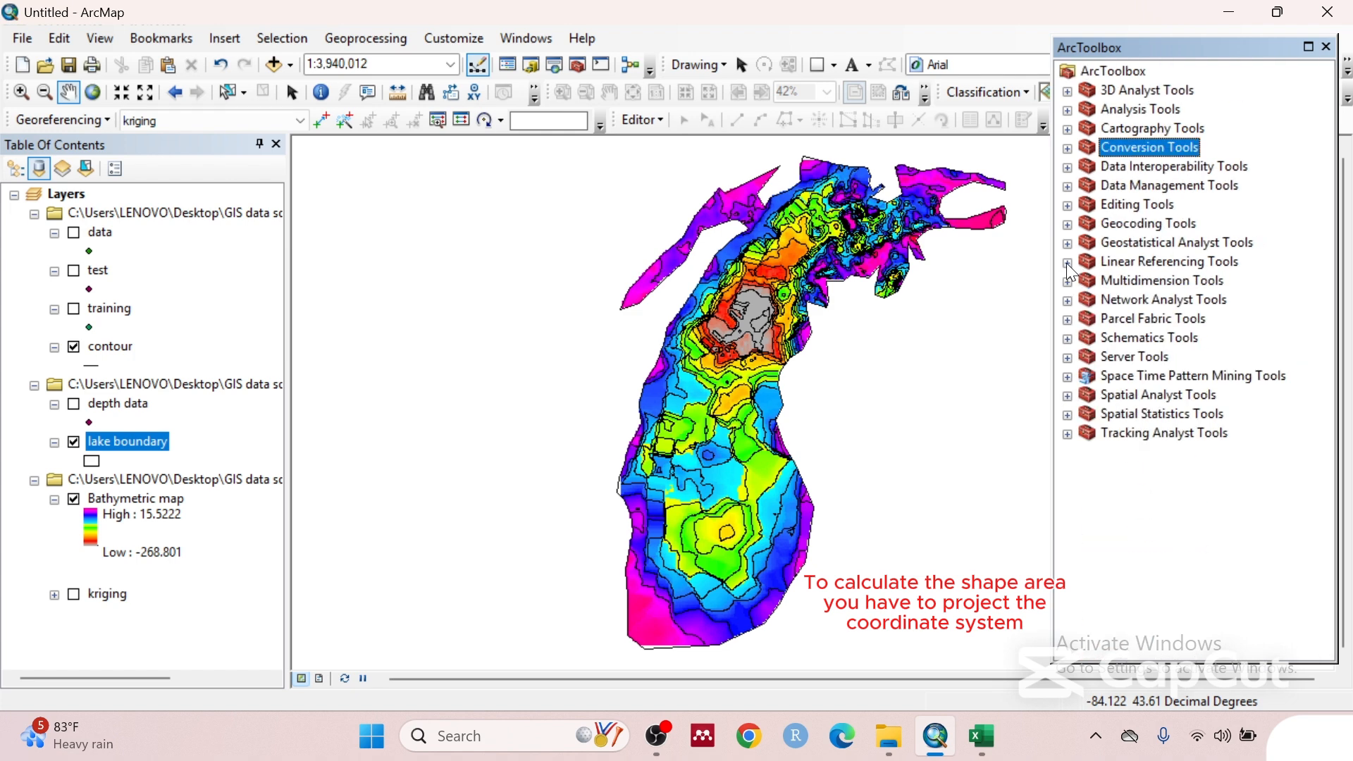
{"action": "left_click", "coordinate": [1068, 186]}
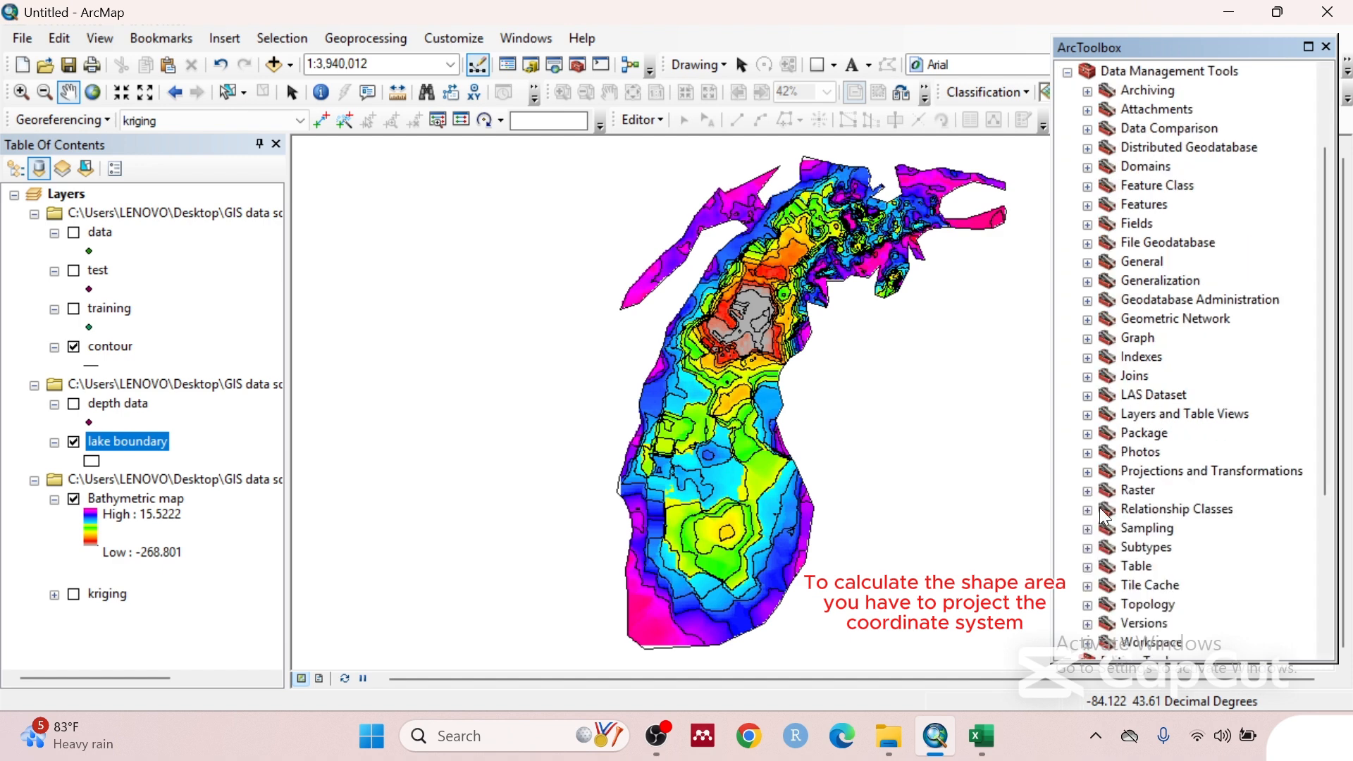
{"action": "left_click", "coordinate": [1088, 471]}
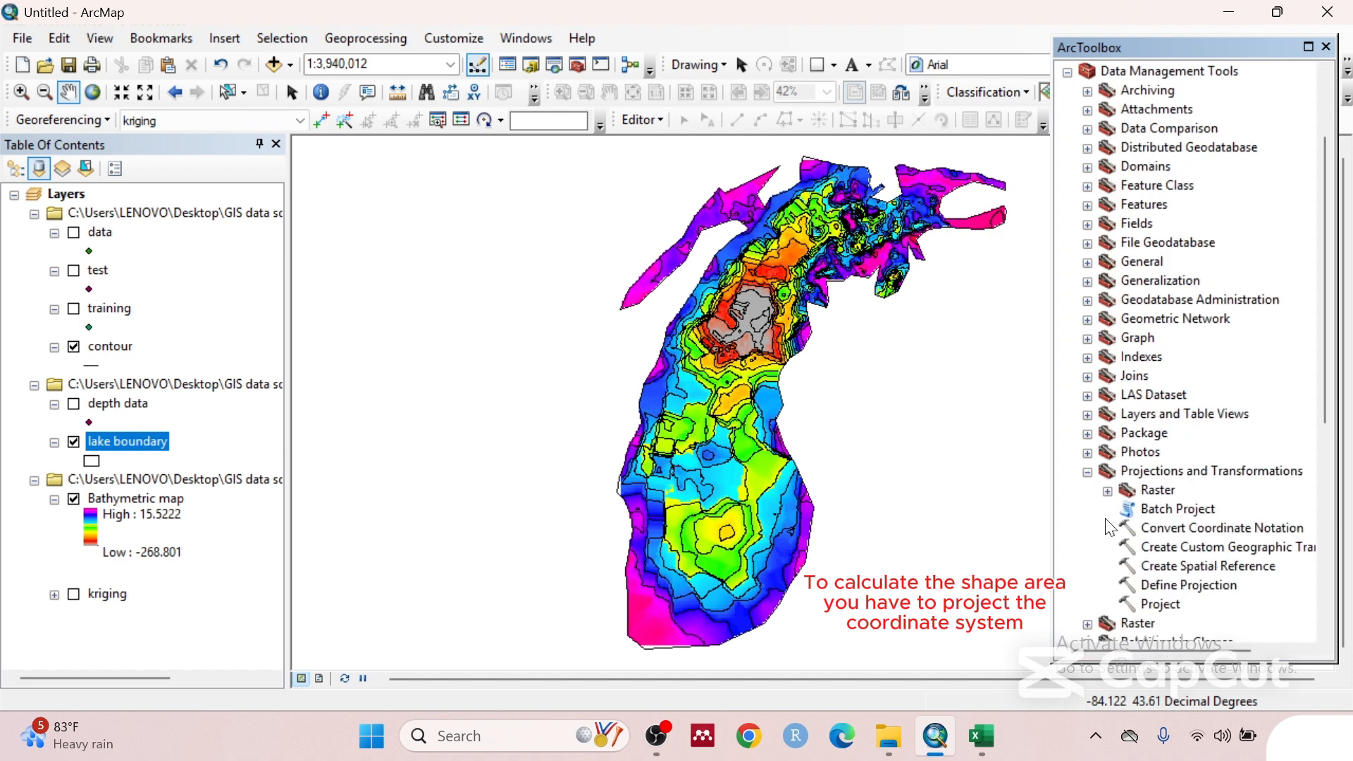
{"action": "double_click", "coordinate": [1160, 604]}
{"action": "left_click", "coordinate": [915, 227]}
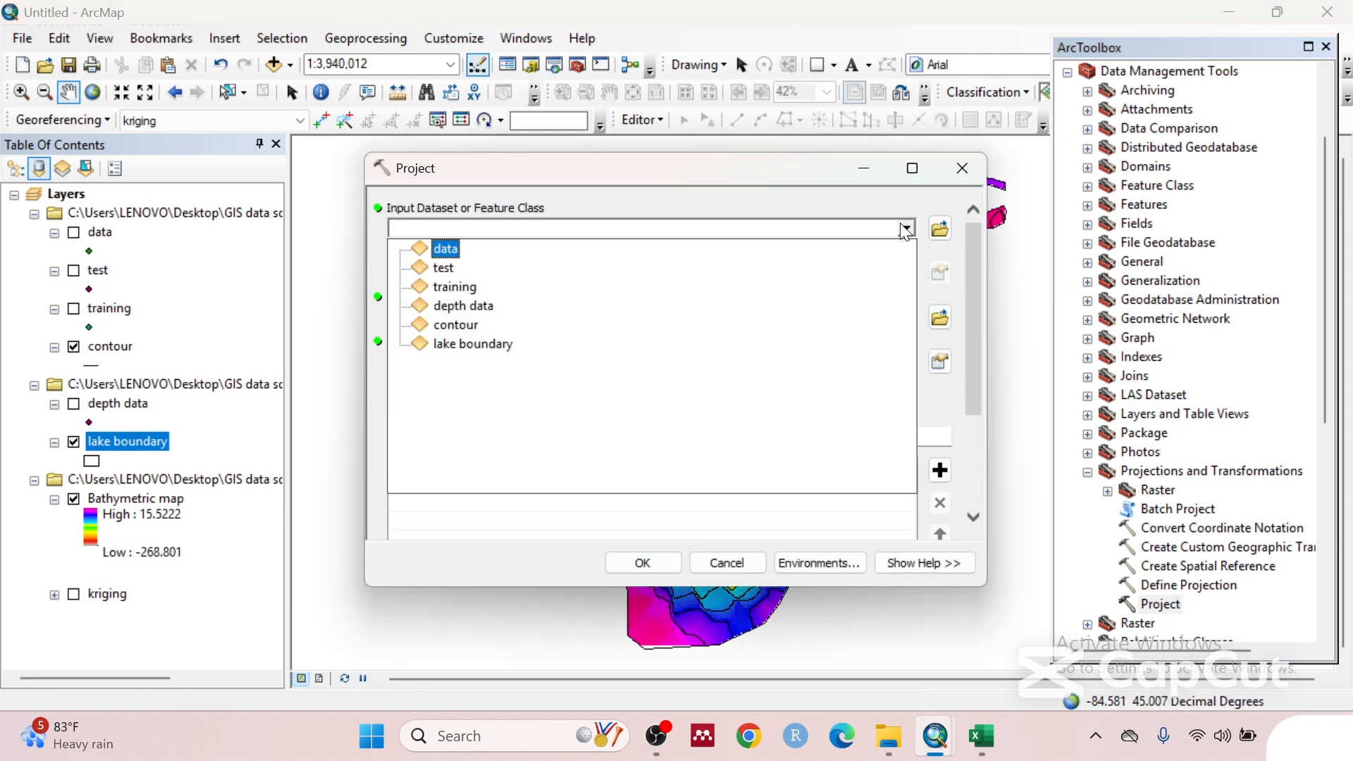
{"action": "left_click", "coordinate": [452, 339]}
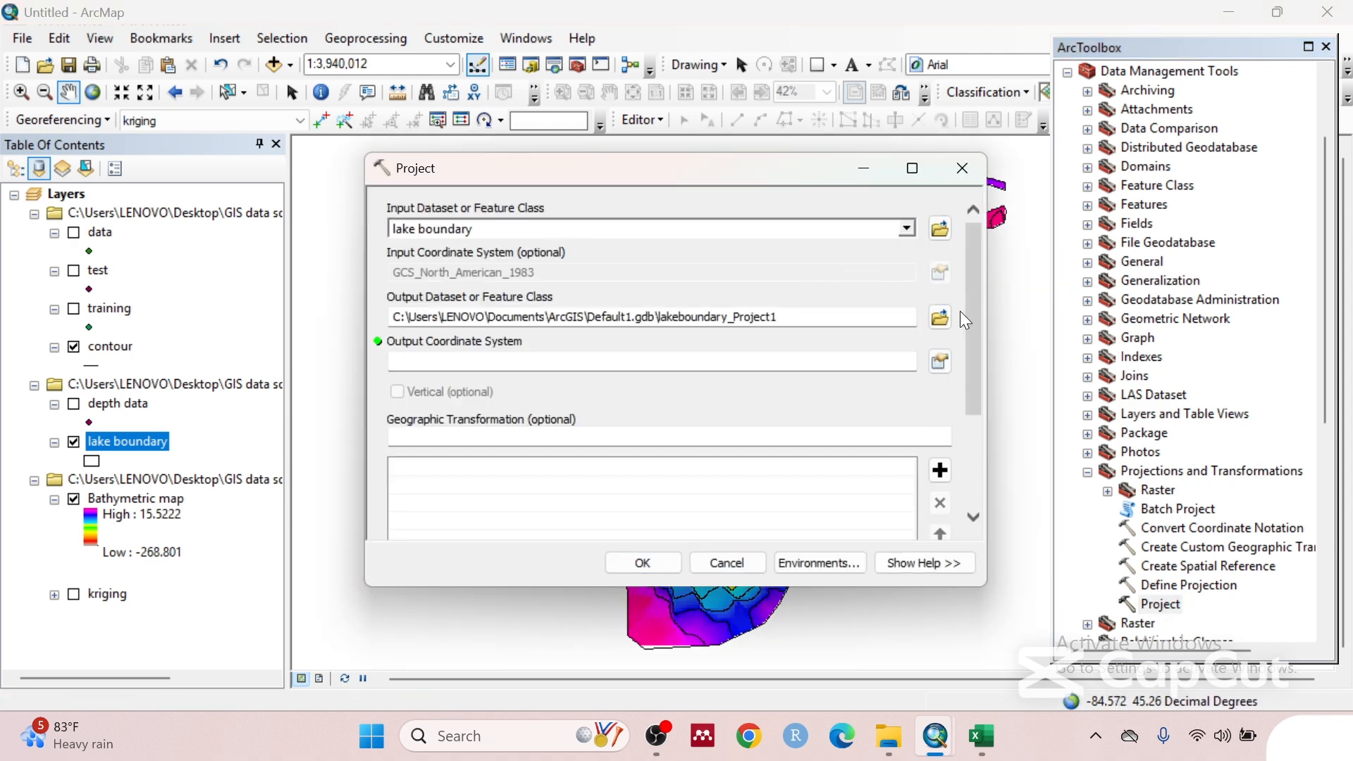
- Set the output coordinate system to the world geographic system WGS 1984 and run the projection of the lake boundary
{"action": "left_click", "coordinate": [940, 362]}
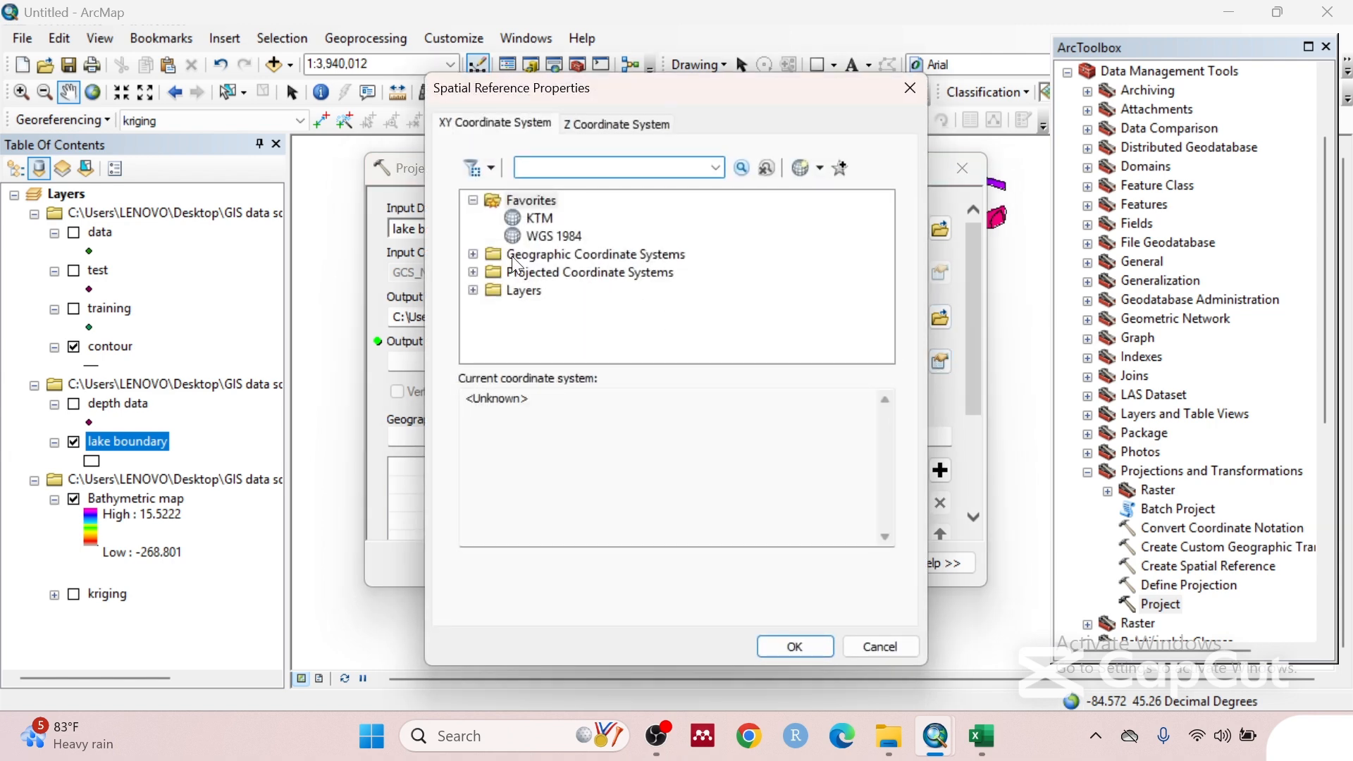
{"action": "left_click", "coordinate": [473, 271]}
{"action": "left_click", "coordinate": [473, 201]}
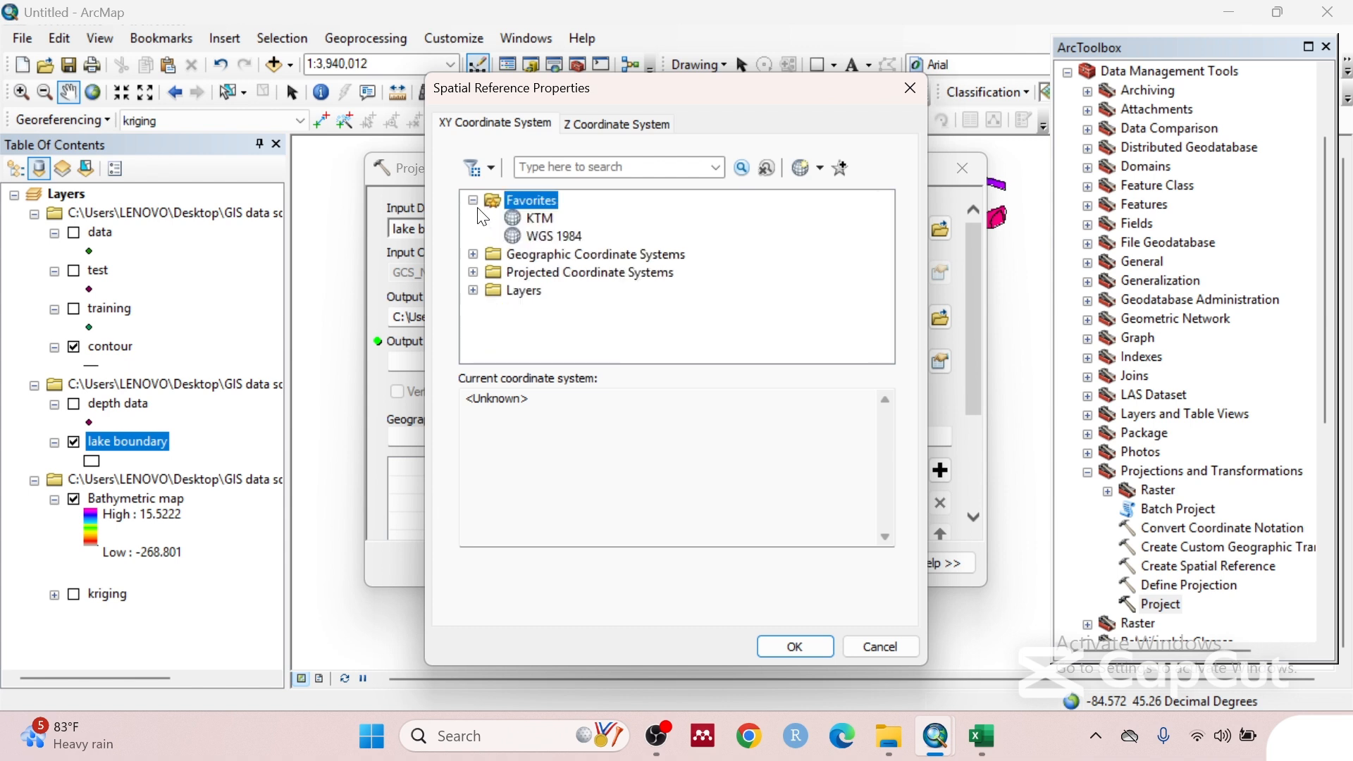
{"action": "left_click", "coordinate": [473, 254]}
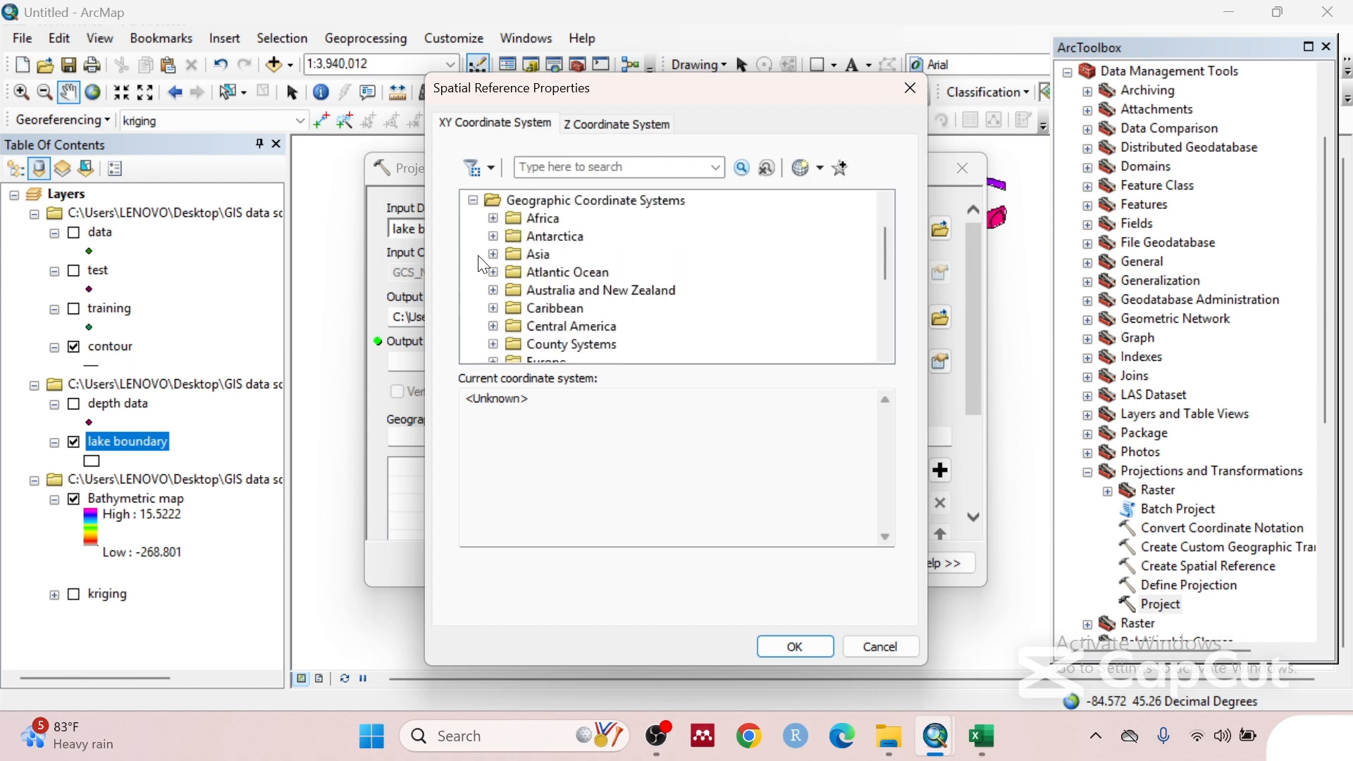
{"action": "scroll", "coordinate": [557, 275], "scroll_direction": "down", "scroll_amount": 3}
{"action": "left_click", "coordinate": [494, 308]}
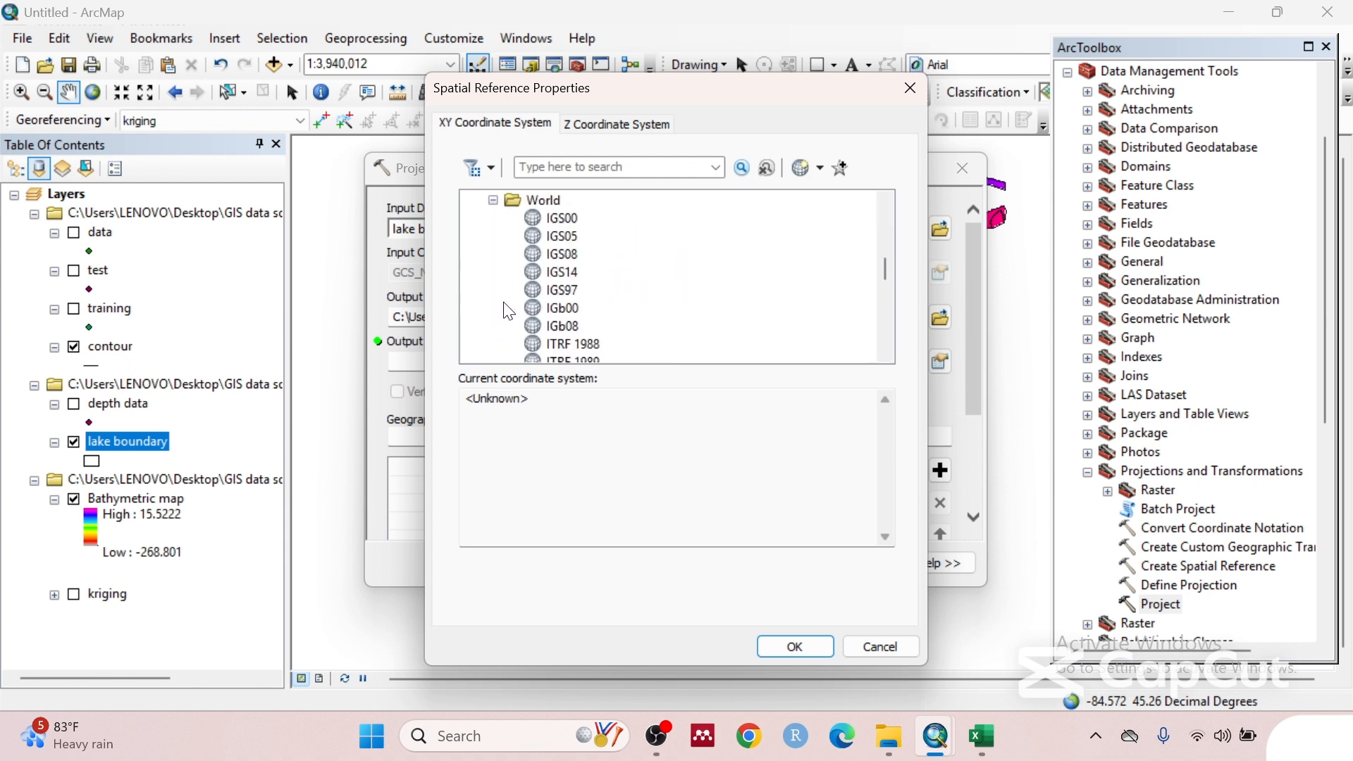
{"action": "scroll", "coordinate": [576, 313], "scroll_direction": "down", "scroll_amount": 3}
{"action": "scroll", "coordinate": [576, 313], "scroll_direction": "down", "scroll_amount": 3}
{"action": "left_click", "coordinate": [575, 309]}
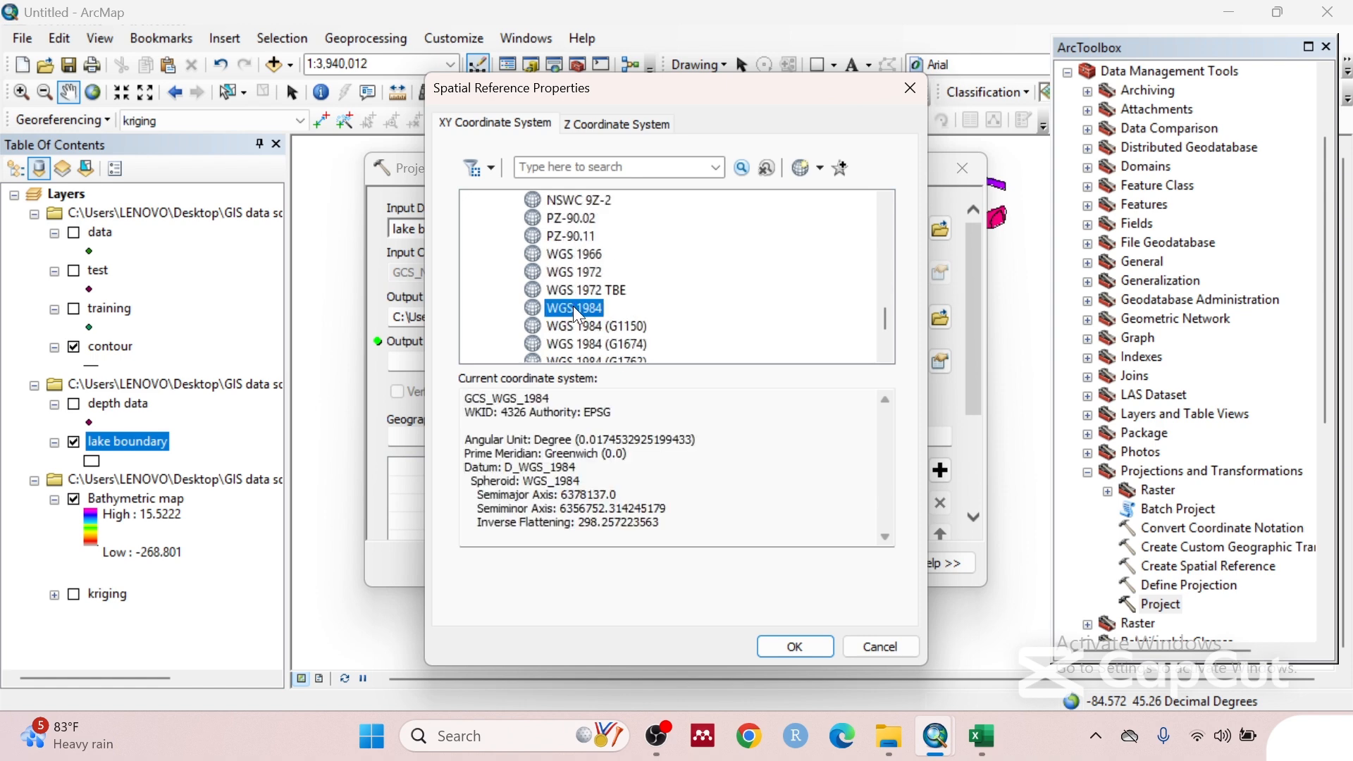
{"action": "left_click", "coordinate": [784, 643]}
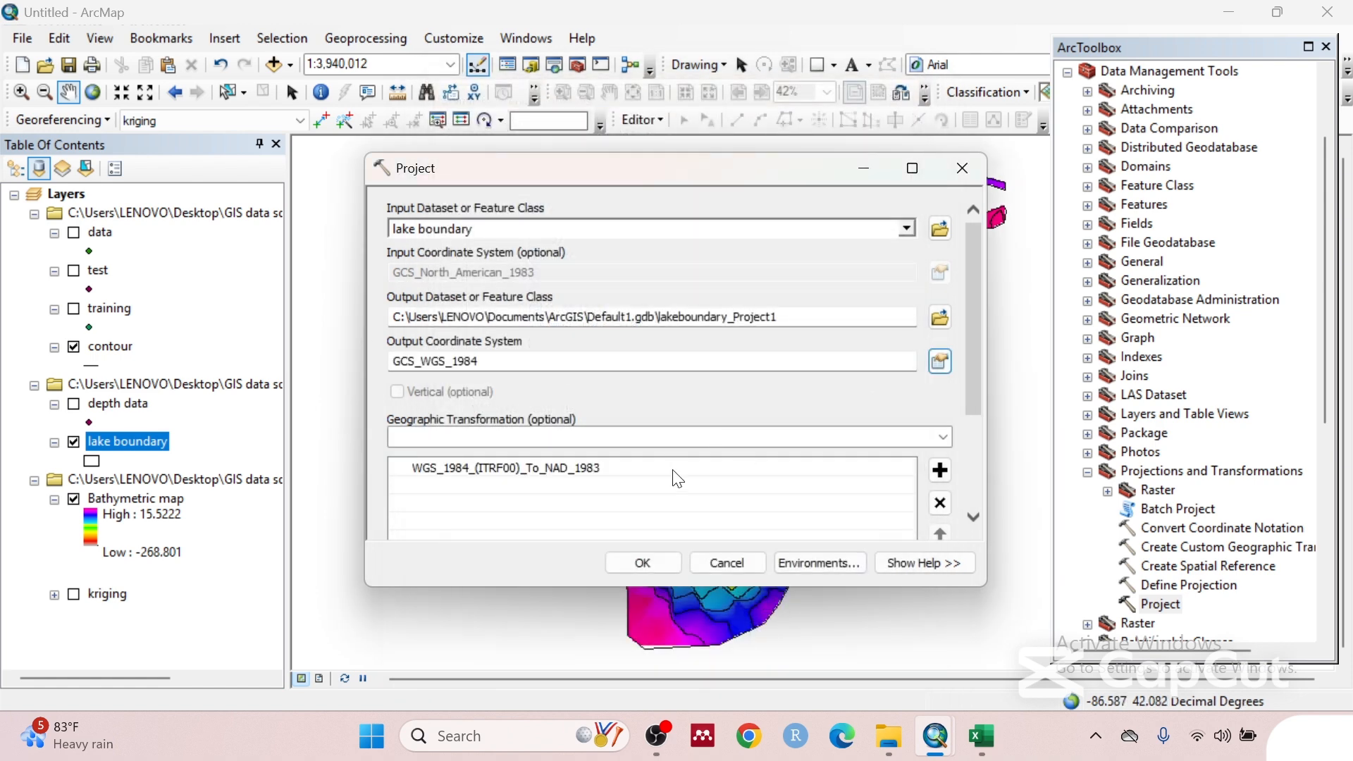
{"action": "left_click", "coordinate": [643, 563]}
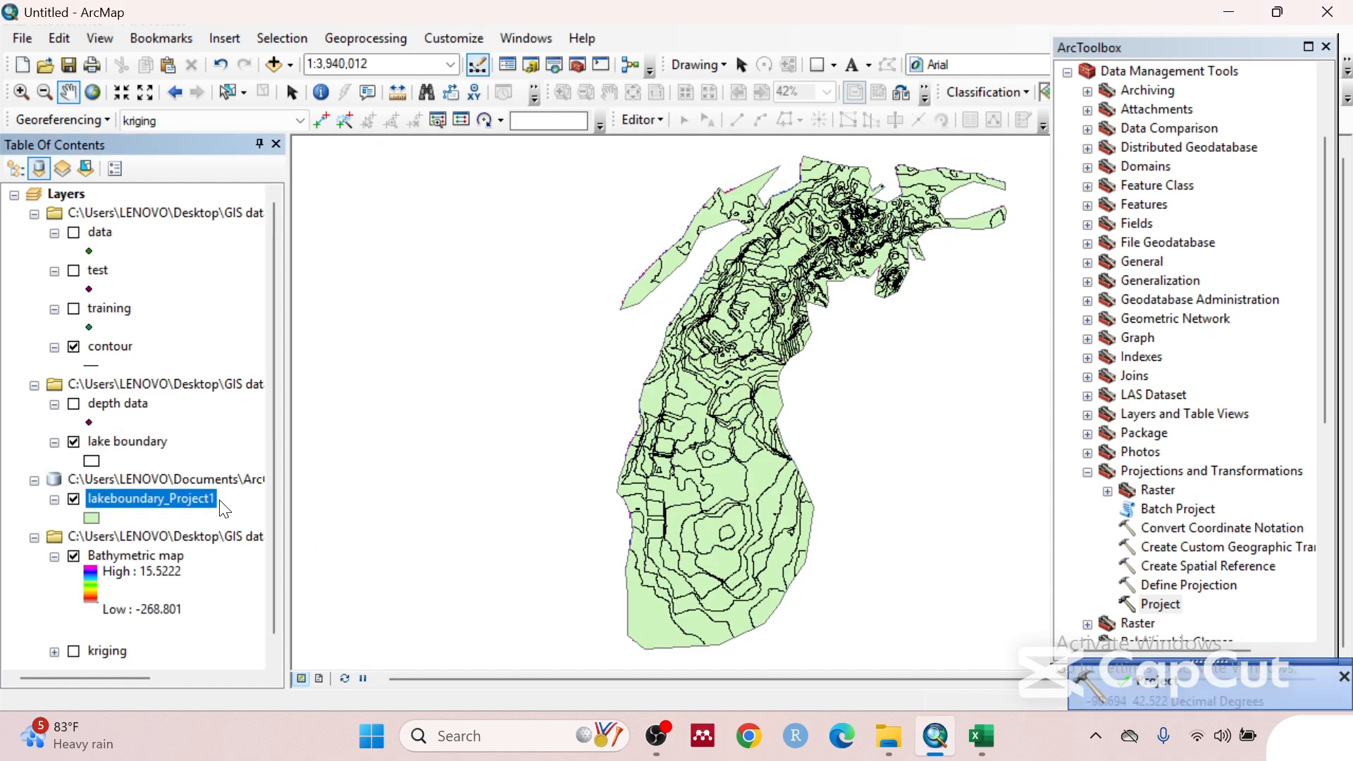
- Read the Shape_Area value in the attribute table of lakeboundary_Project1 and close the table
{"action": "right_click", "coordinate": [118, 496]}
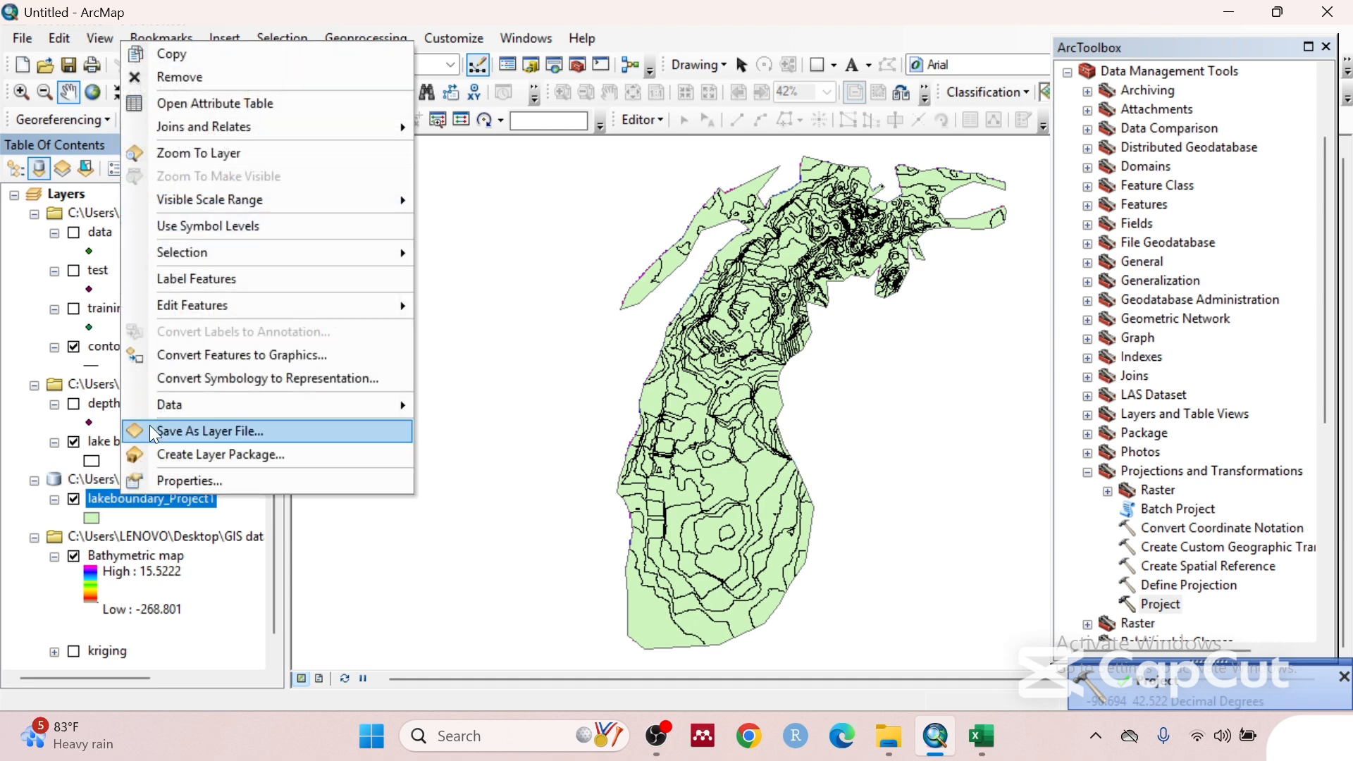
{"action": "left_click", "coordinate": [210, 112]}
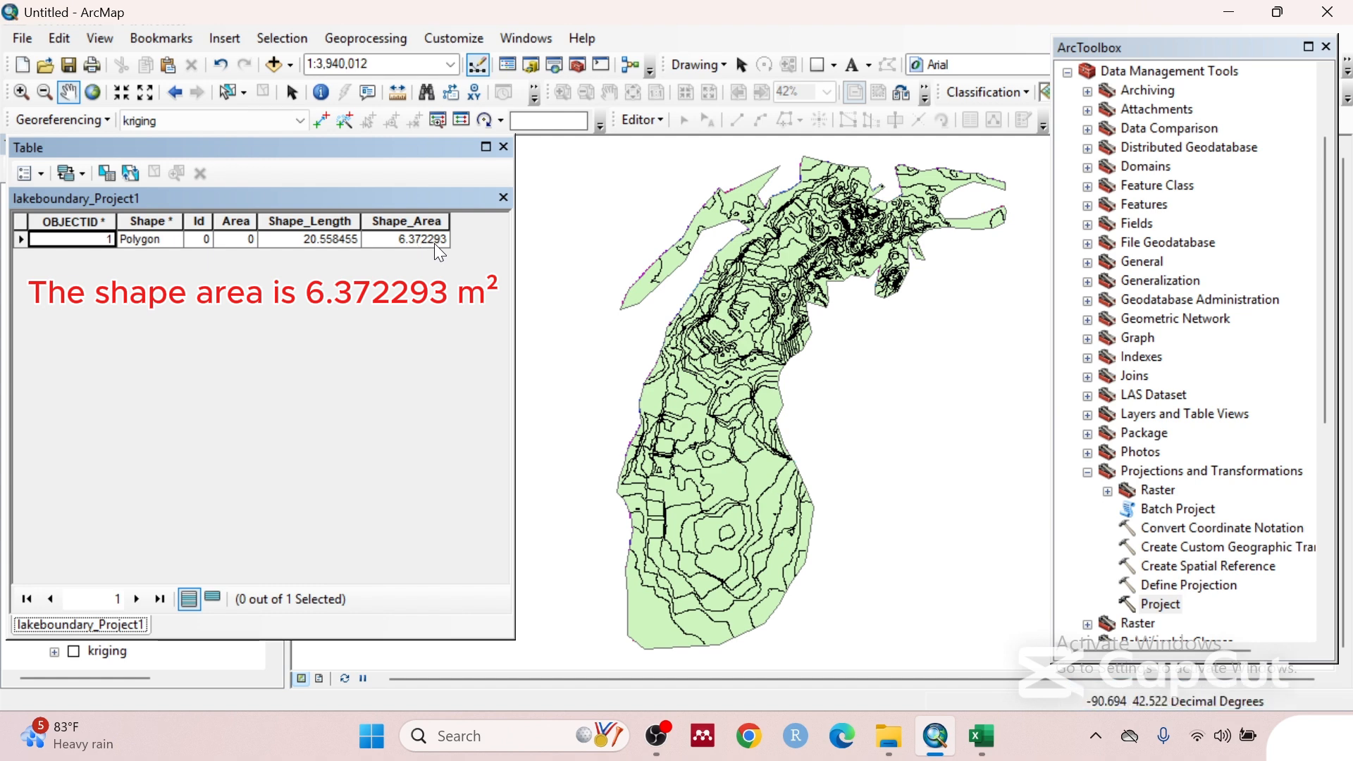
{"action": "left_click", "coordinate": [504, 146]}
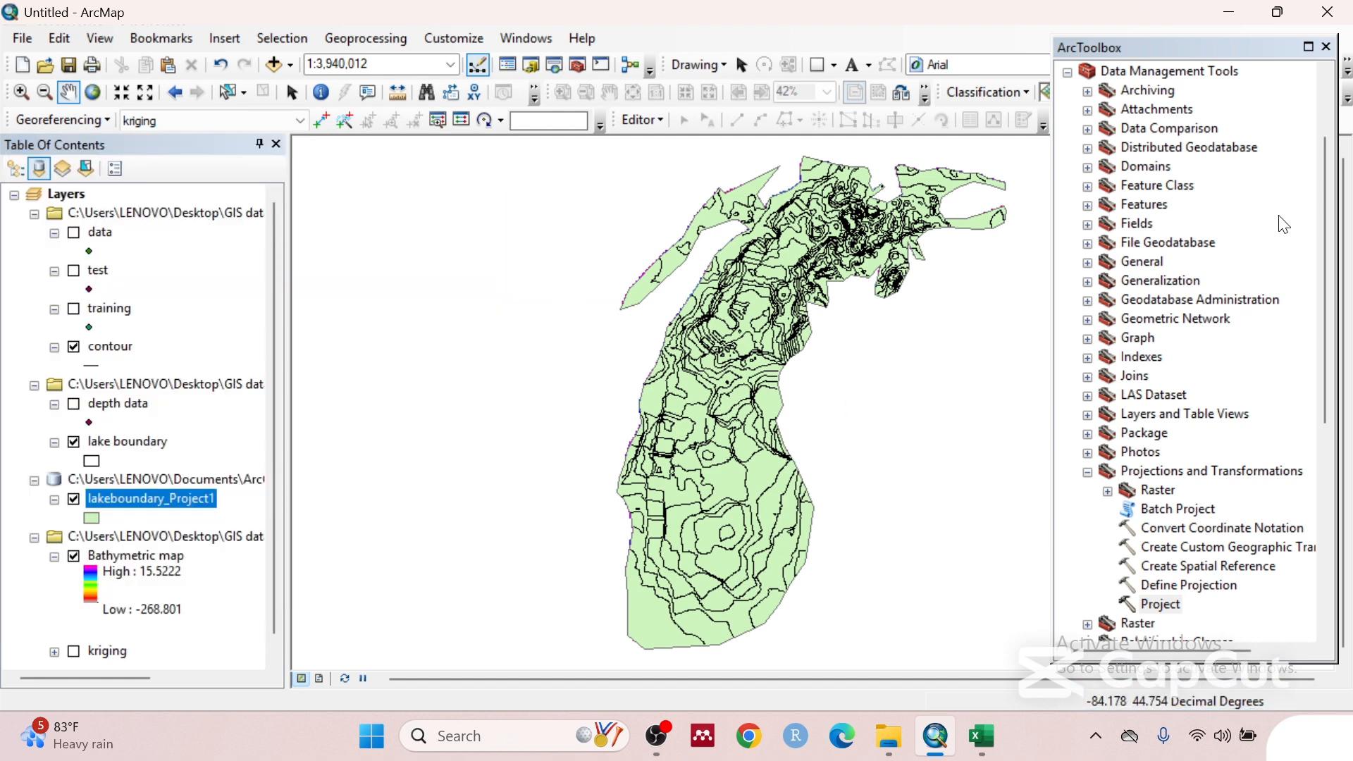
- Close the toolbox window and hide the lakeboundary_Project1 layer to uncover the Bathymetric map raster
{"action": "left_click", "coordinate": [1327, 47]}
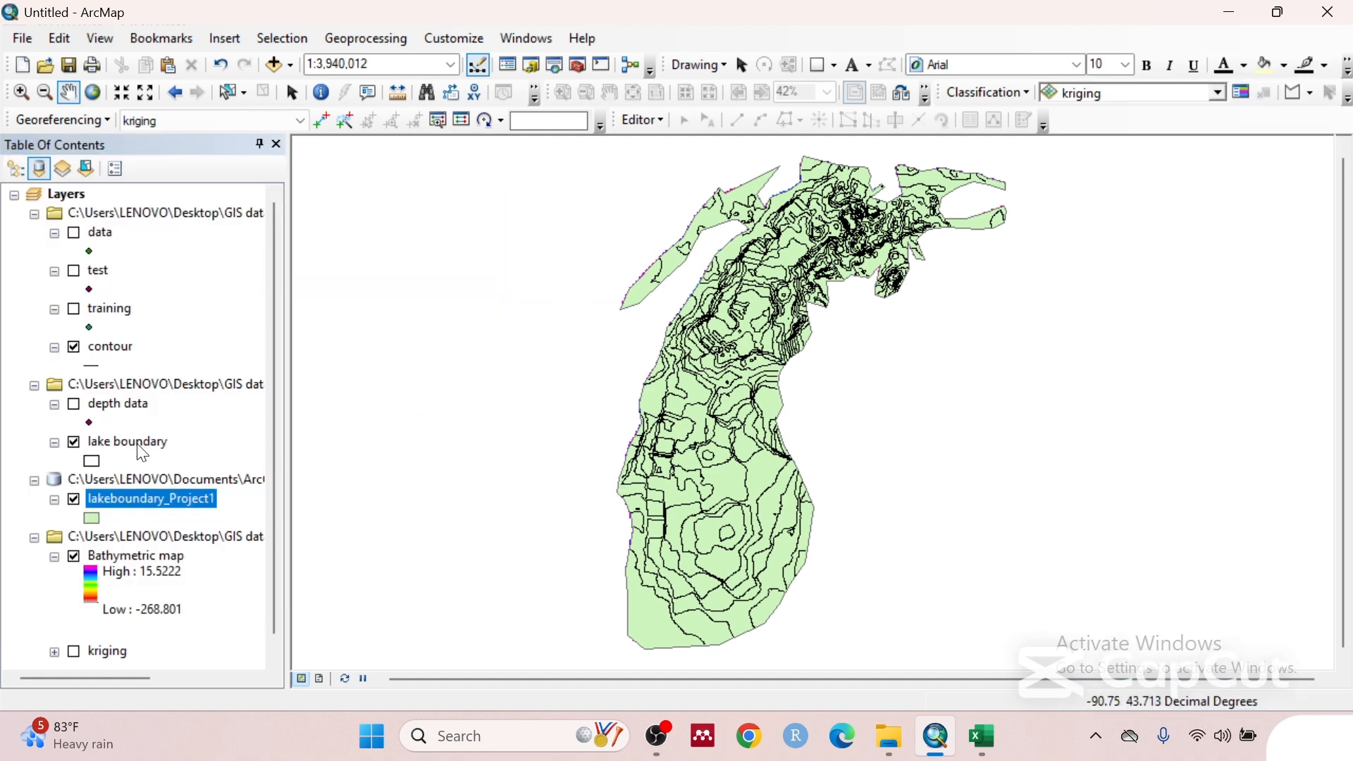
{"action": "right_click", "coordinate": [97, 562]}
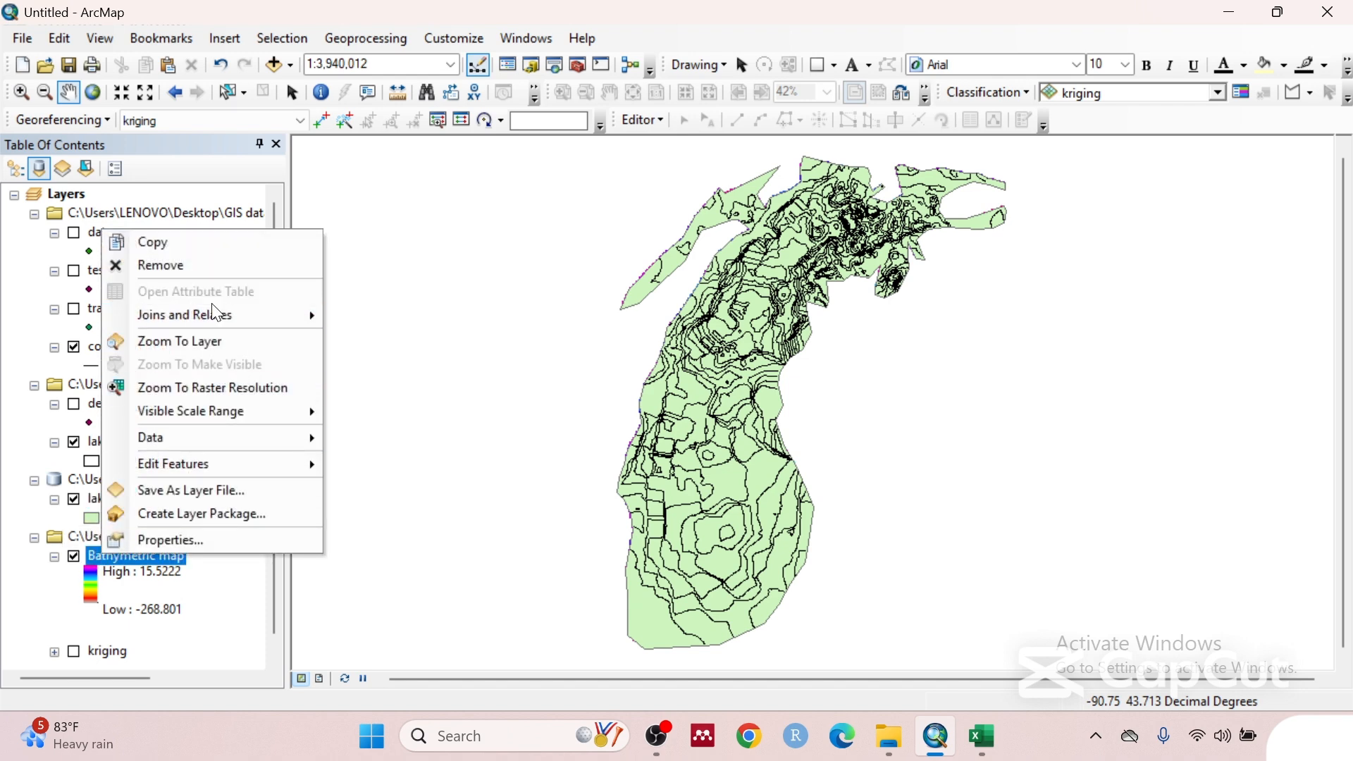
{"action": "left_click", "coordinate": [193, 336]}
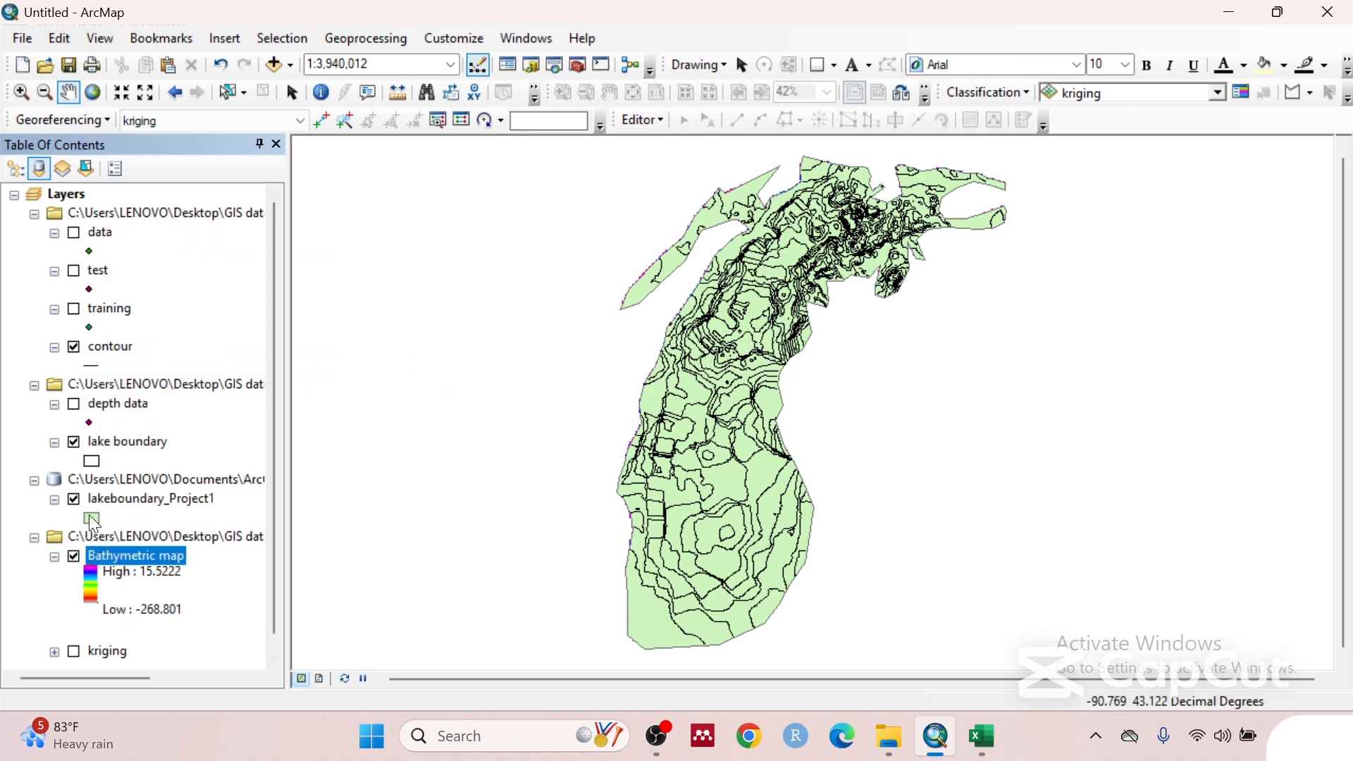
{"action": "left_click", "coordinate": [74, 500]}
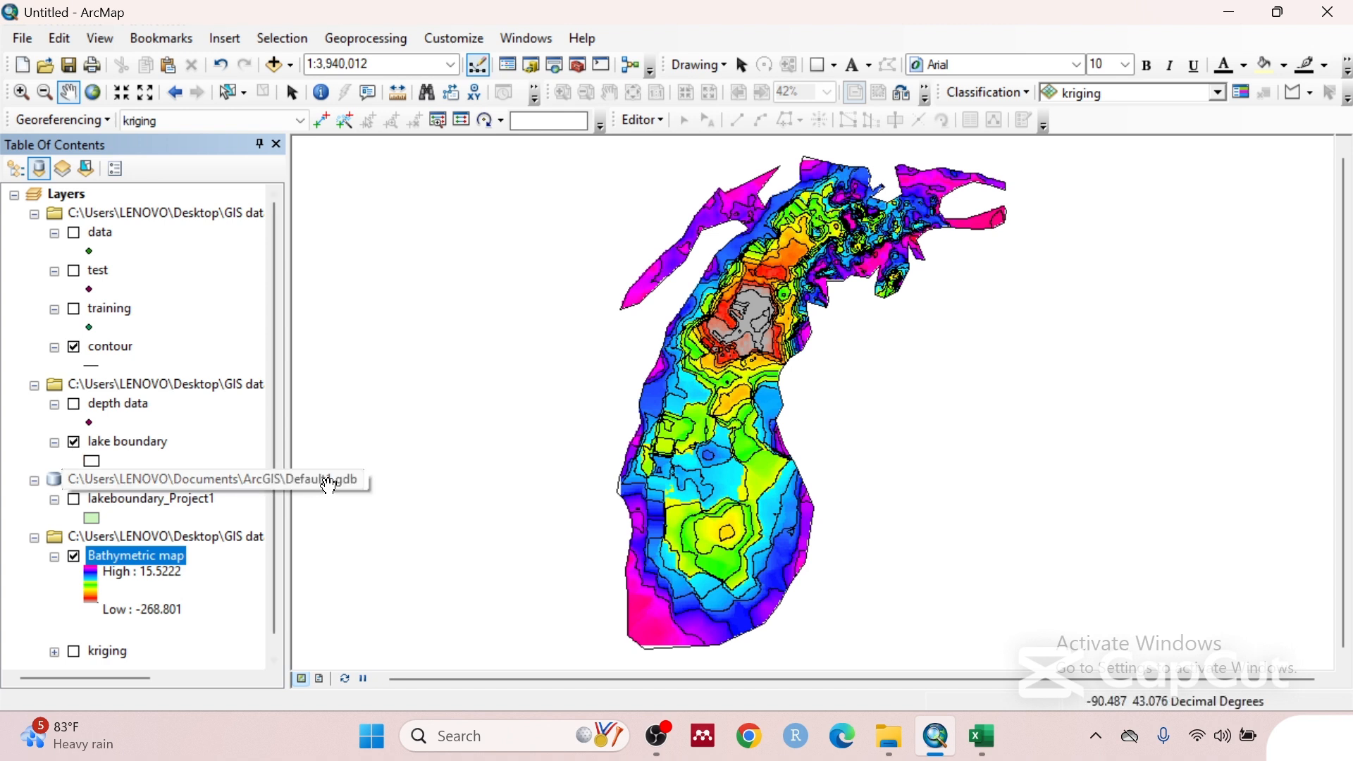
{"action": "right_click", "coordinate": [155, 551]}
{"action": "left_click", "coordinate": [255, 338]}
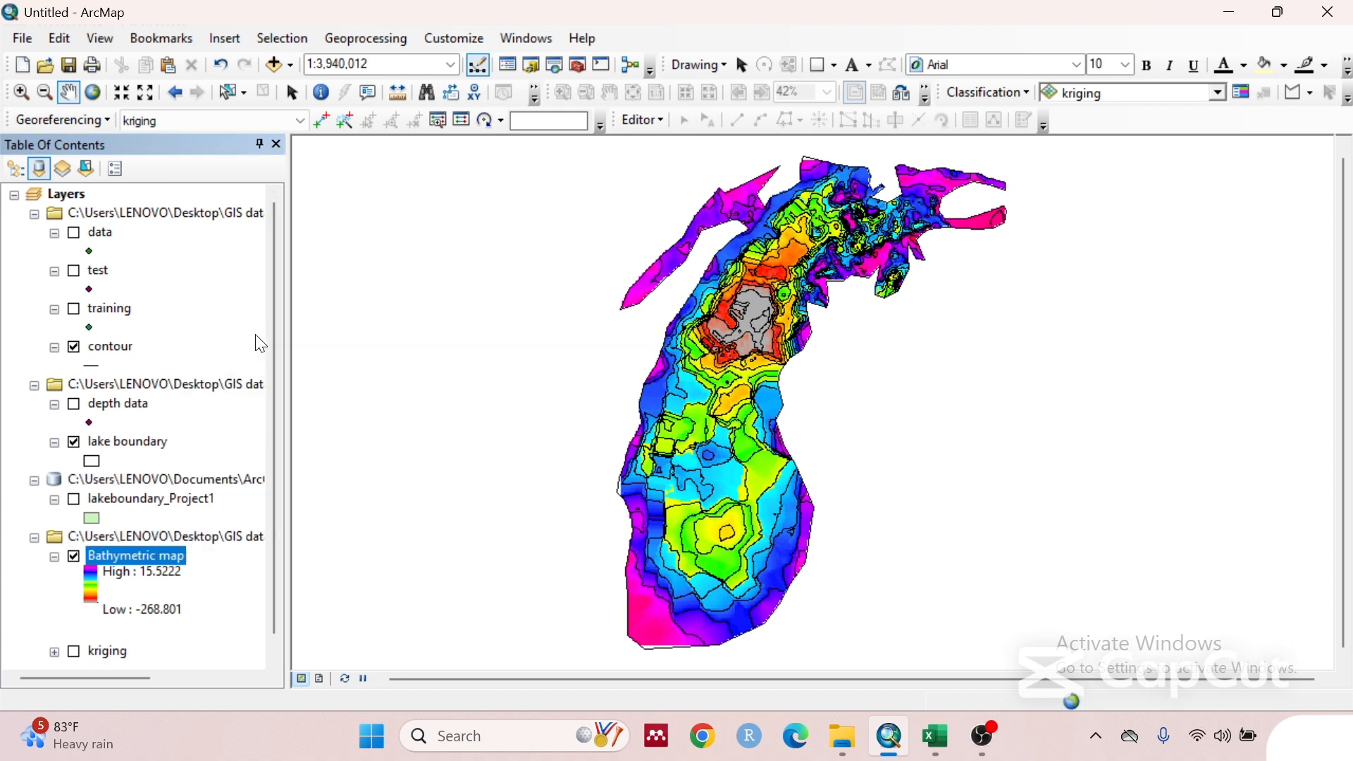
- Read the mean depth in the classification statistics of the Bathymetric map's Classified symbology and close the dialogs without applying changes
{"action": "right_click", "coordinate": [166, 556]}
{"action": "left_click", "coordinate": [211, 543]}
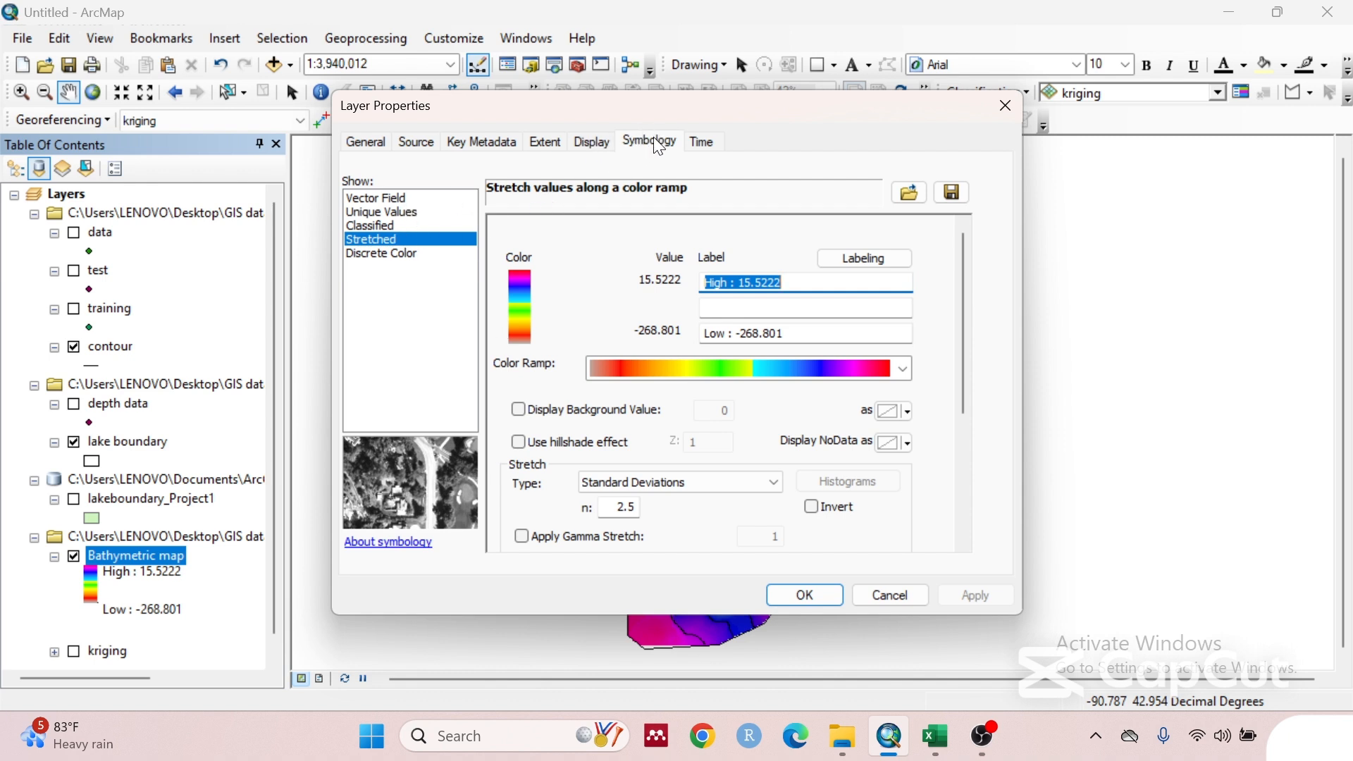
{"action": "left_click", "coordinate": [374, 225]}
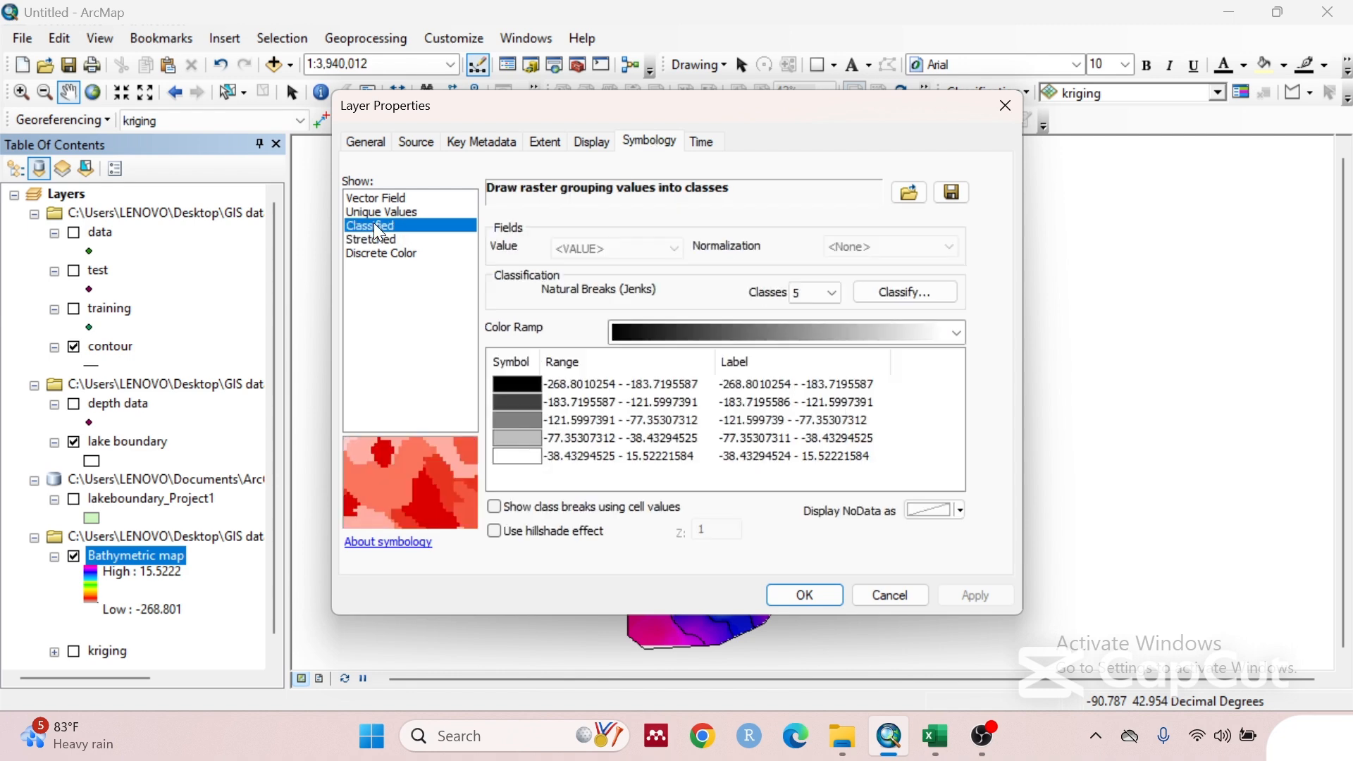
{"action": "left_click", "coordinate": [944, 292]}
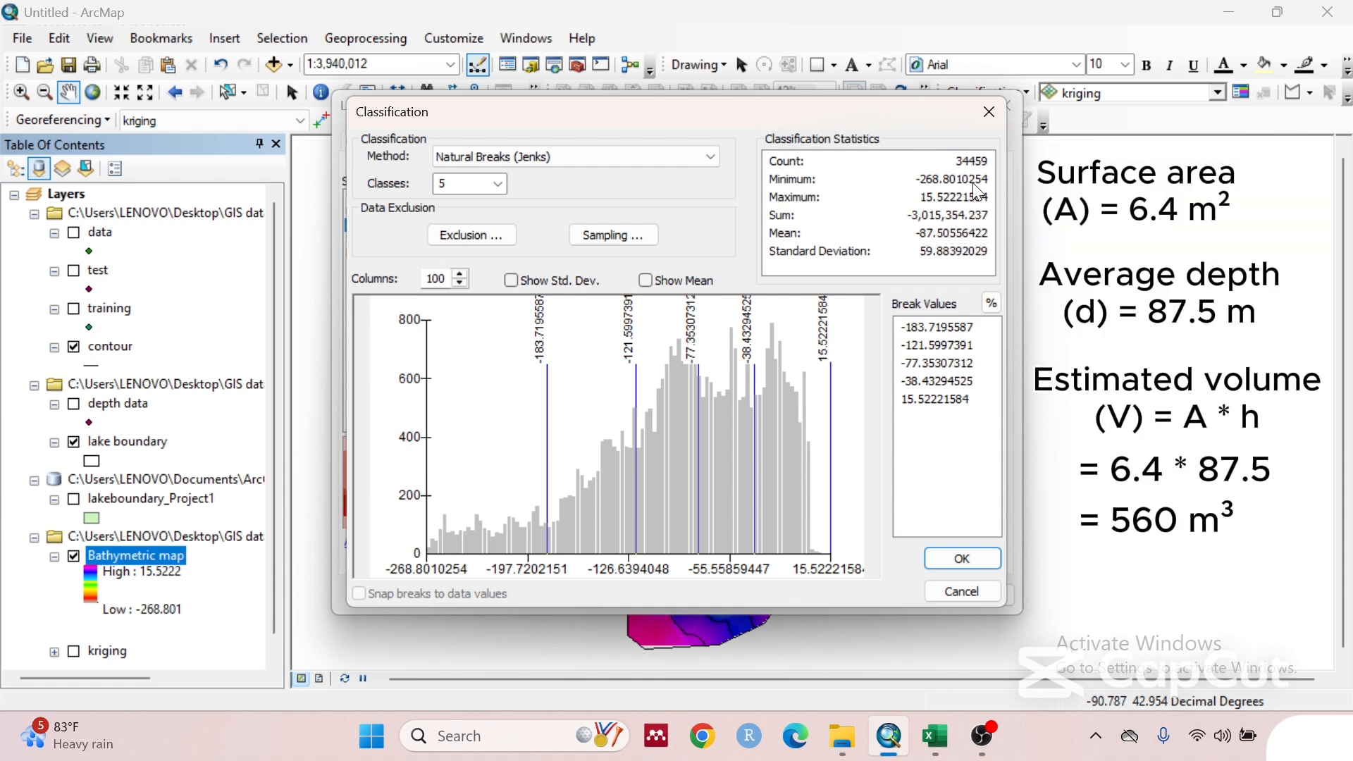
{"action": "left_click", "coordinate": [989, 112]}
{"action": "left_click", "coordinate": [1006, 107]}
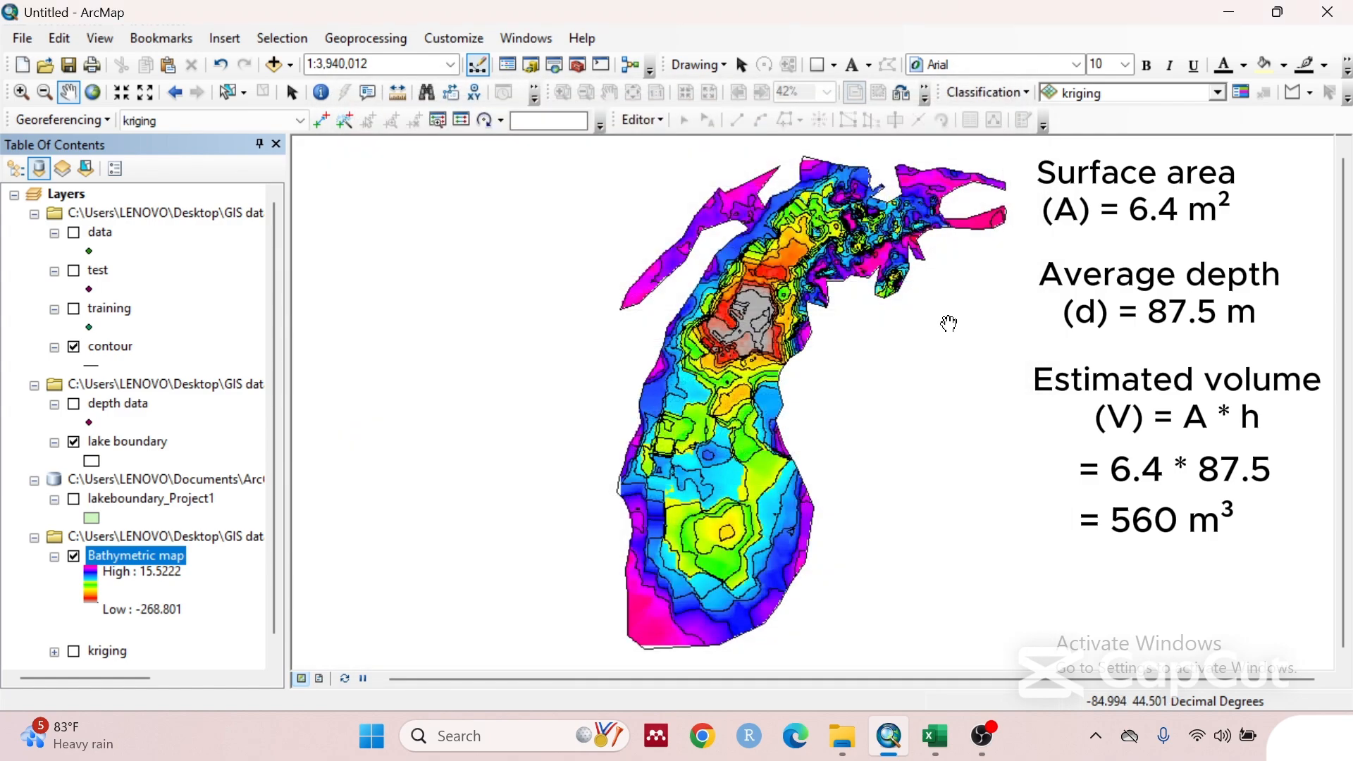